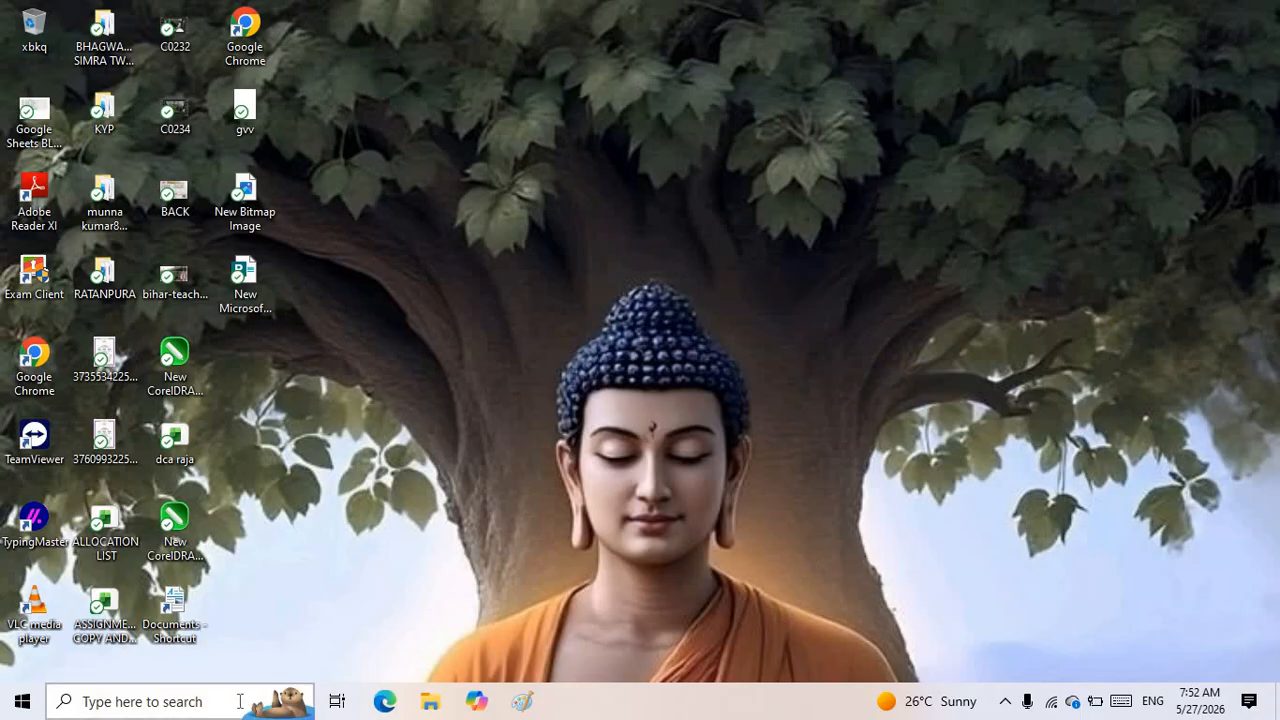
- Open Paint and draw a black triangle of about 153 × 143 px on the blank canvas
{"action": "left_click", "coordinate": [522, 701]}
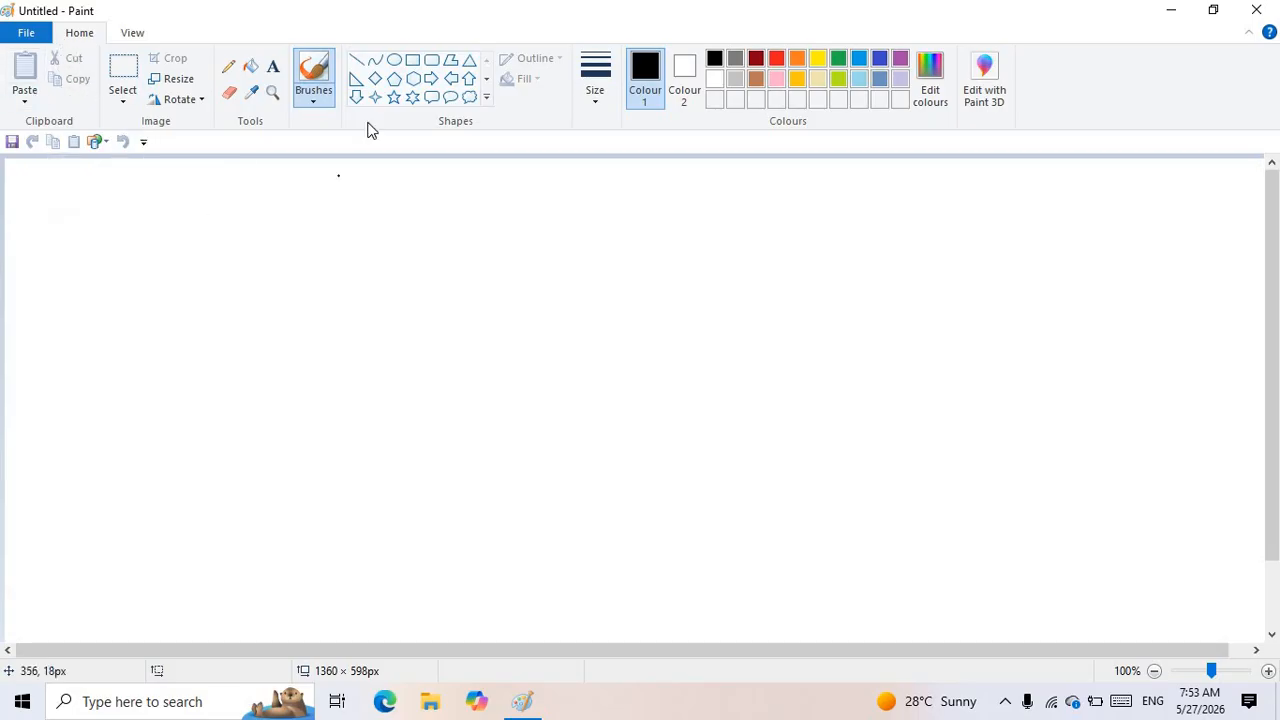
{"action": "left_click", "coordinate": [470, 66]}
{"action": "mouse_move", "coordinate": [355, 270]}
{"action": "left_mouse_down"}
{"action": "mouse_move", "coordinate": [512, 396]}
{"action": "mouse_move", "coordinate": [497, 403]}
{"action": "left_mouse_up"}
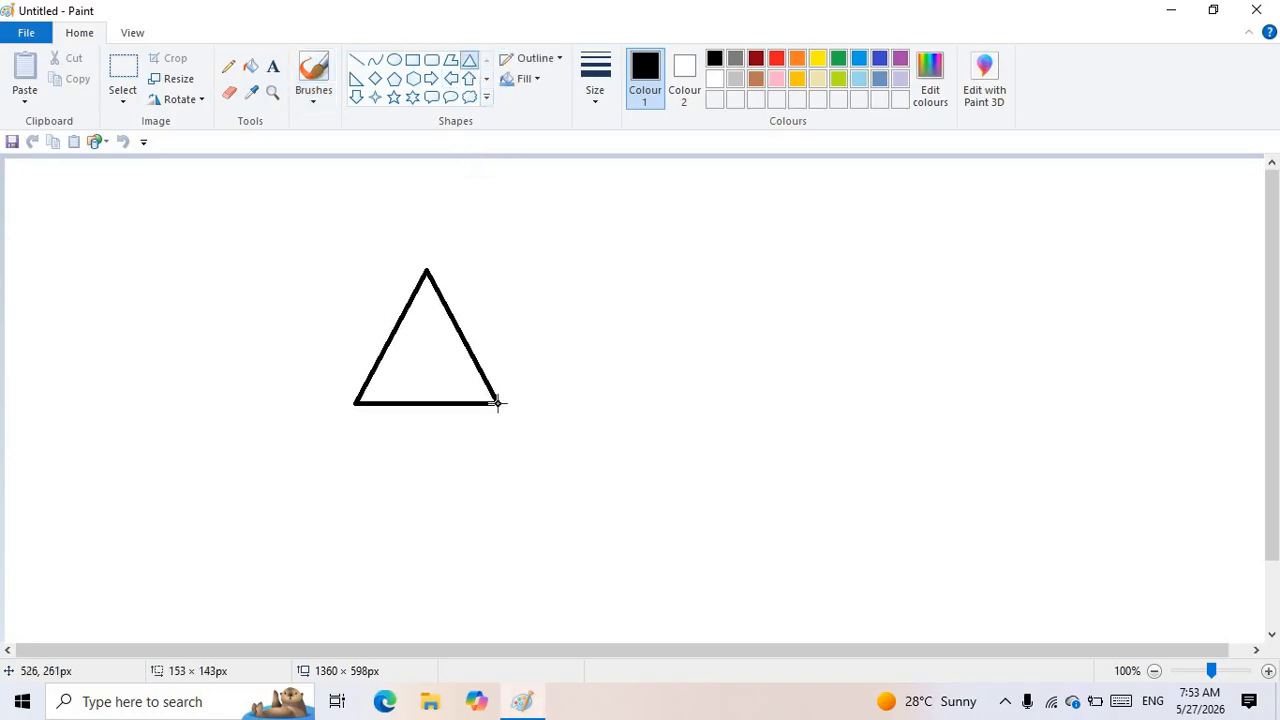
{"action": "left_click", "coordinate": [556, 298]}
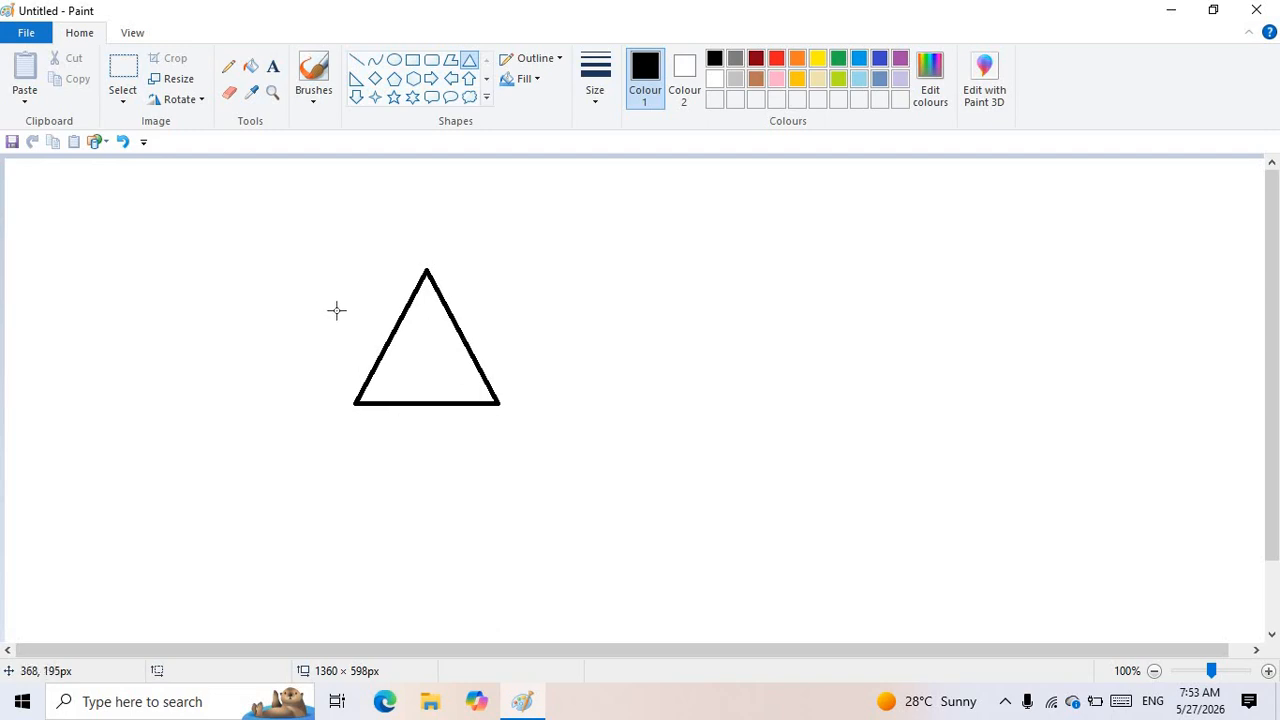
- Enclose the triangle in a rectangular selection of about 245 × 213 px and cut it from the canvas
{"action": "left_click", "coordinate": [124, 75]}
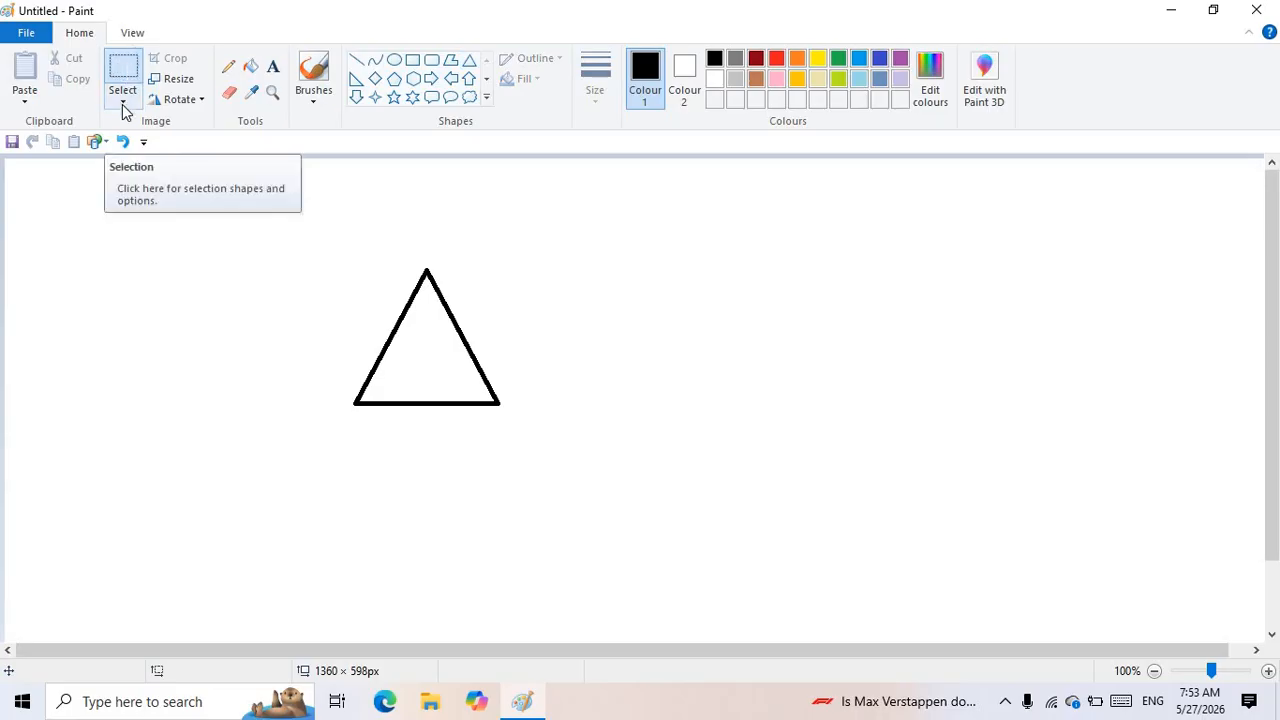
{"action": "left_click", "coordinate": [125, 104]}
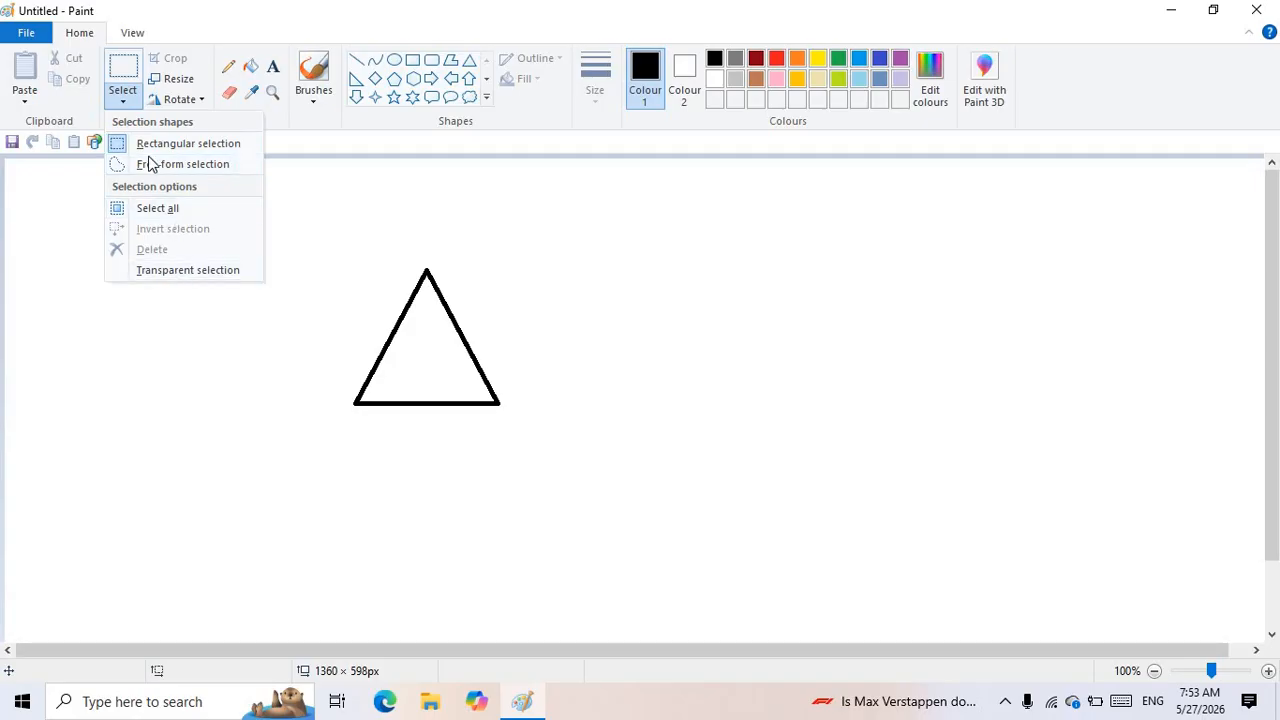
{"action": "left_click", "coordinate": [127, 104]}
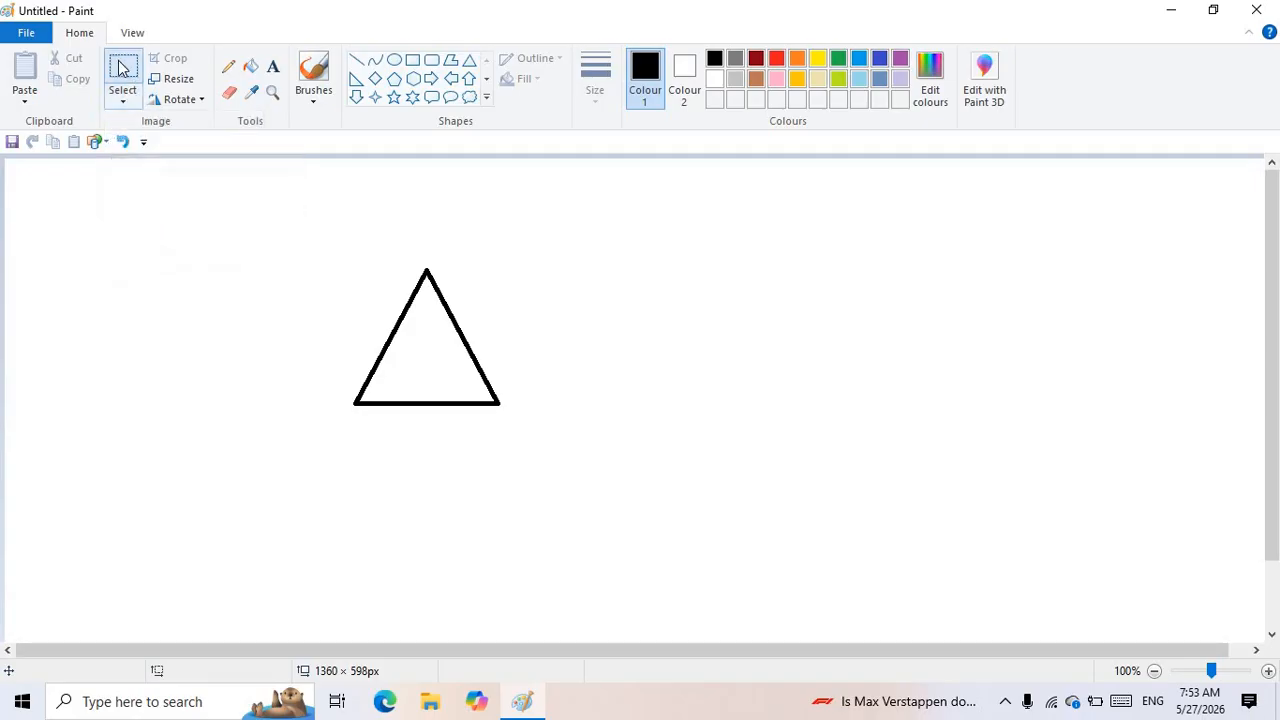
{"action": "left_click", "coordinate": [121, 68]}
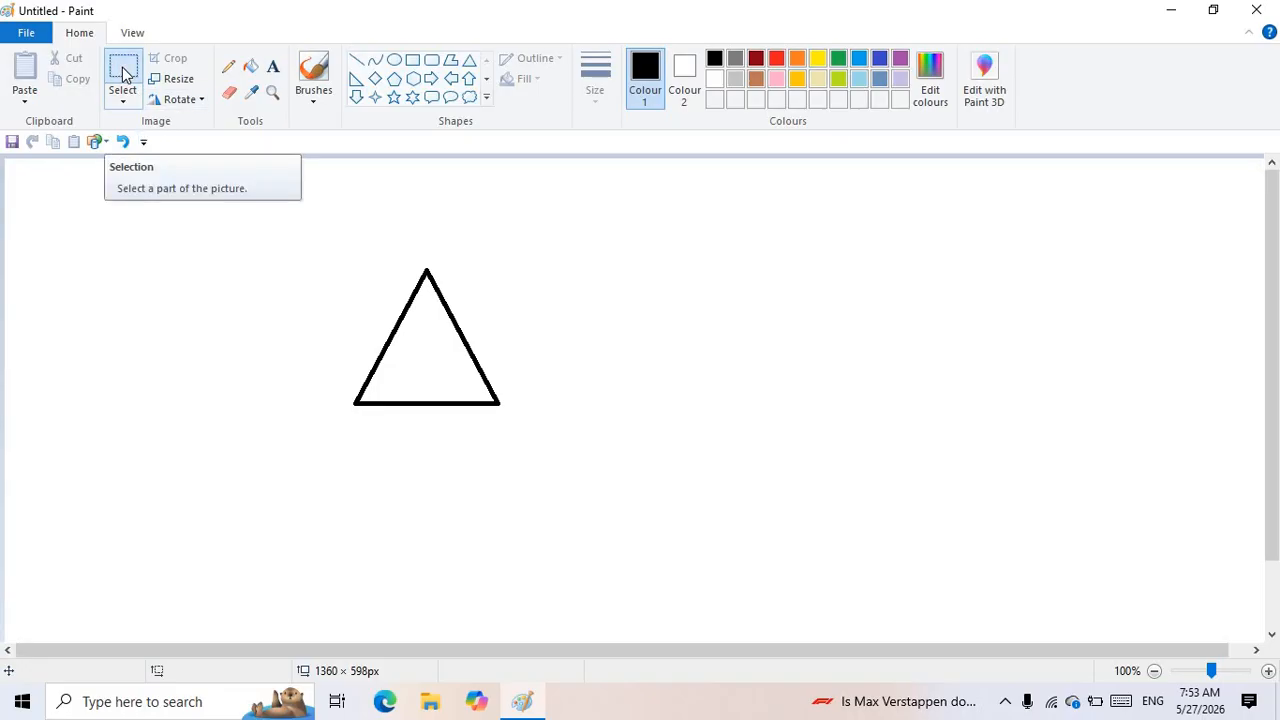
{"action": "left_click_drag", "start_coordinate": [295, 233], "coordinate": [526, 432]}
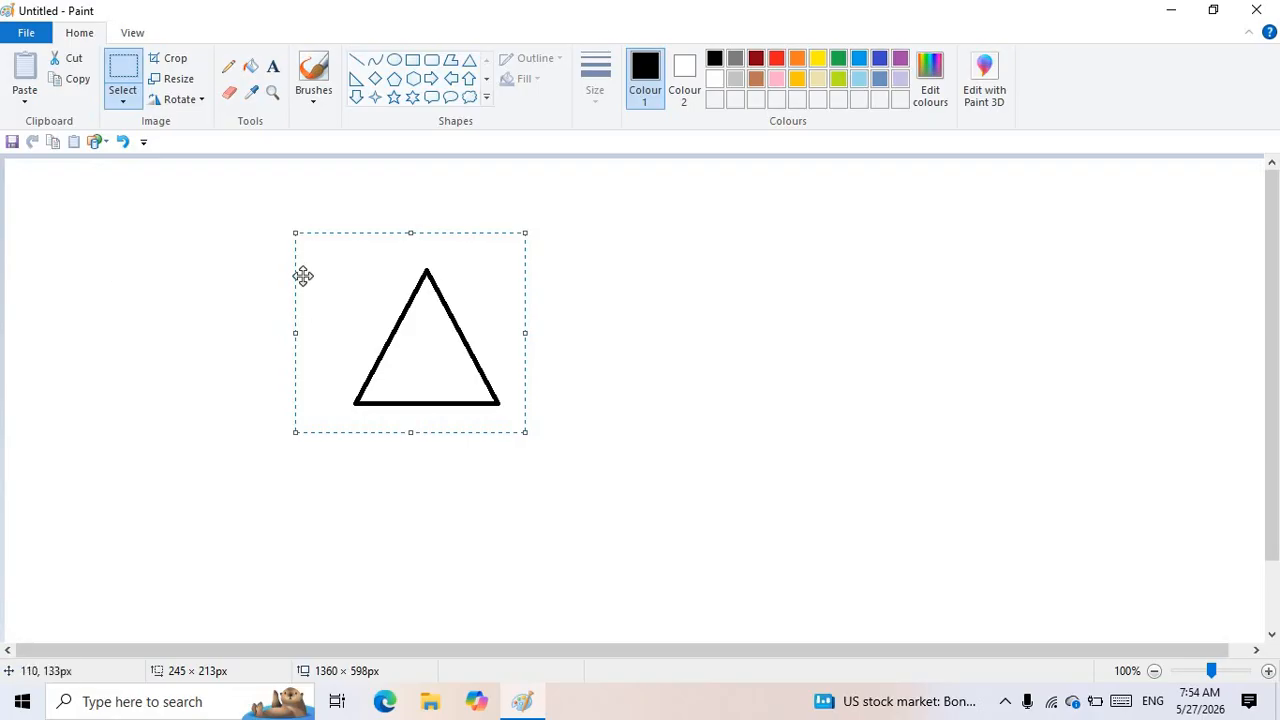
{"action": "left_click", "coordinate": [74, 58]}
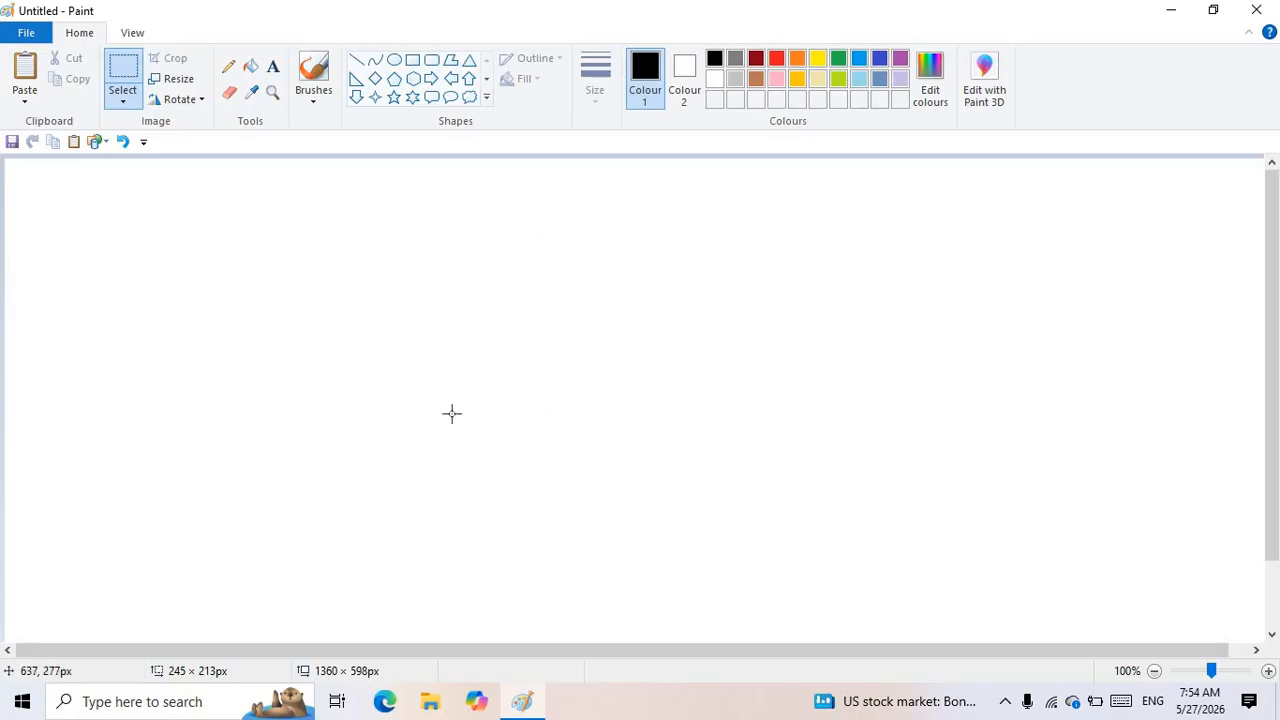
- Draw a black rectangle of about 228 × 148 px left of the canvas centre
{"action": "left_click", "coordinate": [412, 60]}
{"action": "left_click_drag", "start_coordinate": [324, 259], "coordinate": [540, 398]}
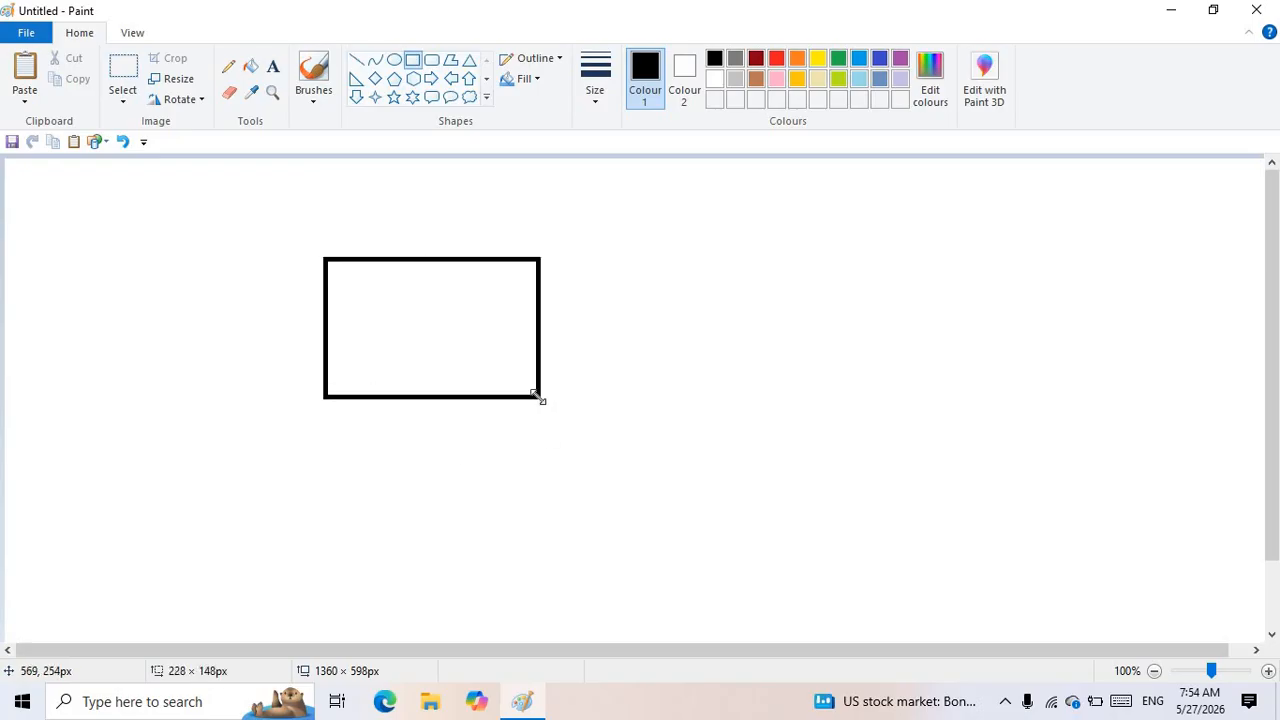
{"action": "left_click", "coordinate": [654, 309]}
- Copy the rectangle within a selection of about 306 × 225 px and place two pasted copies to its right, one above the other
{"action": "left_click", "coordinate": [124, 72]}
{"action": "mouse_move", "coordinate": [291, 220]}
{"action": "left_mouse_down"}
{"action": "mouse_move", "coordinate": [426, 446]}
{"action": "mouse_move", "coordinate": [578, 431]}
{"action": "left_mouse_up"}
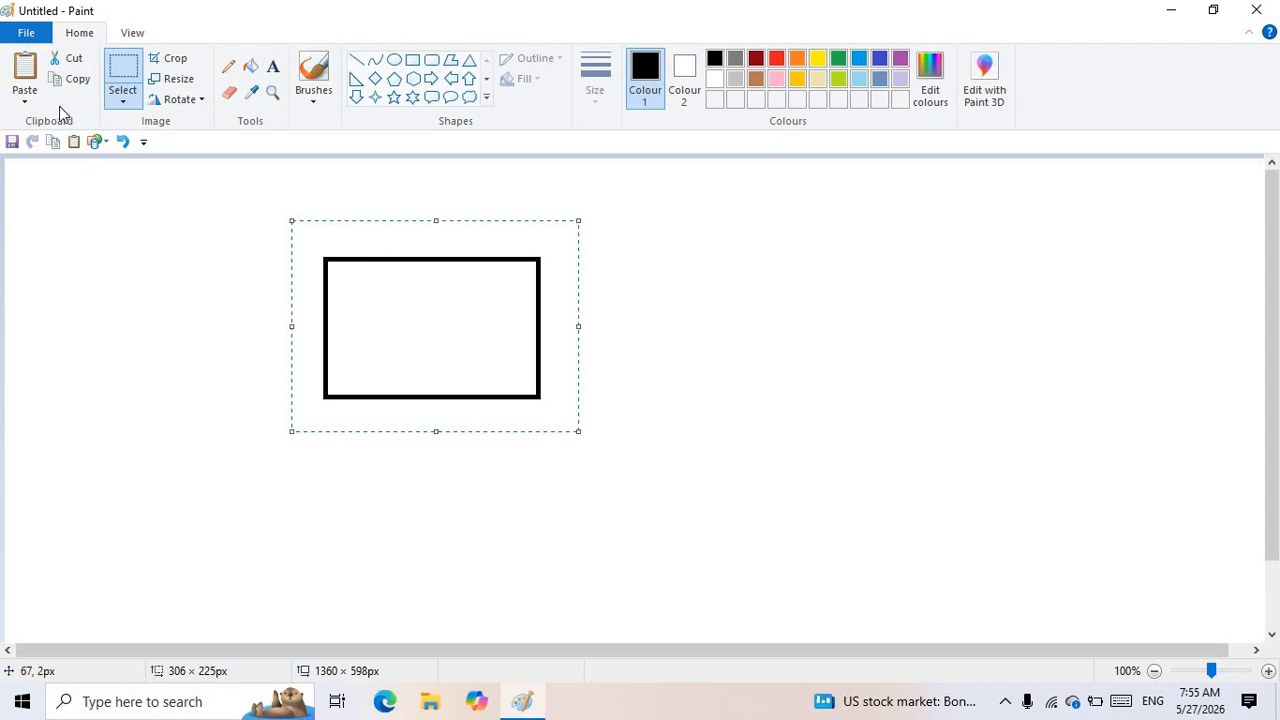
{"action": "left_click", "coordinate": [78, 82]}
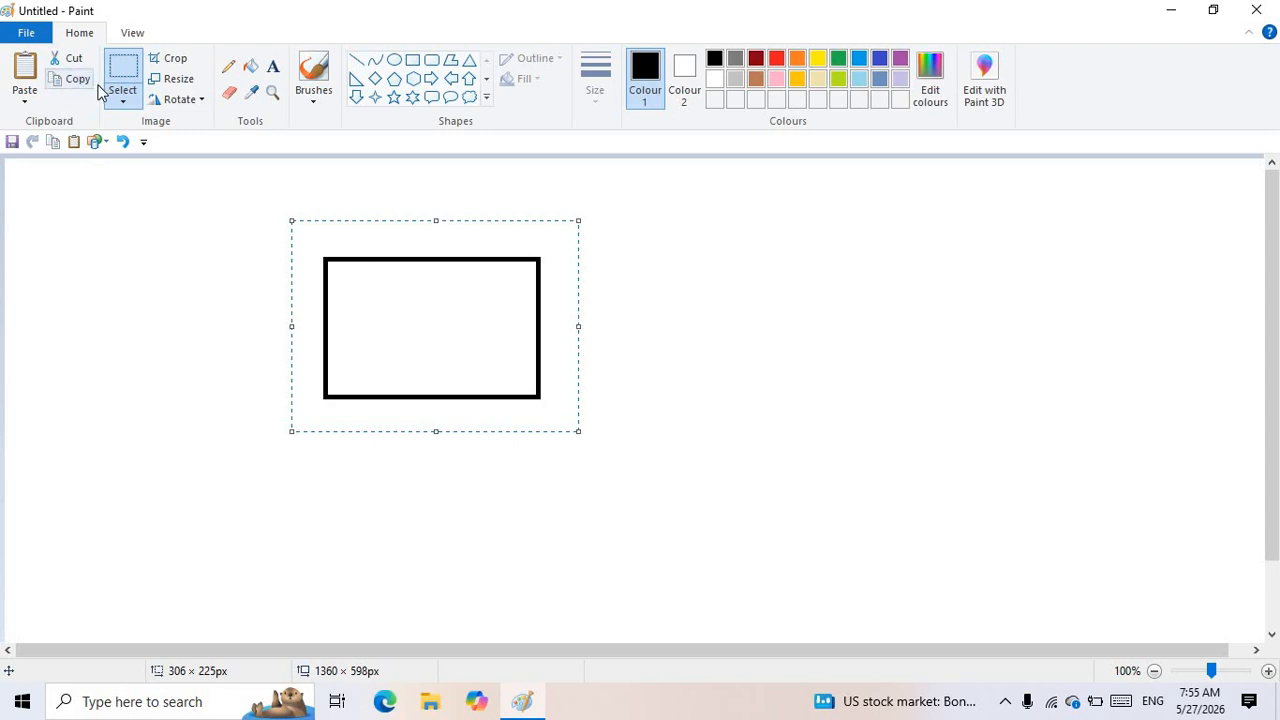
{"action": "left_click", "coordinate": [24, 70]}
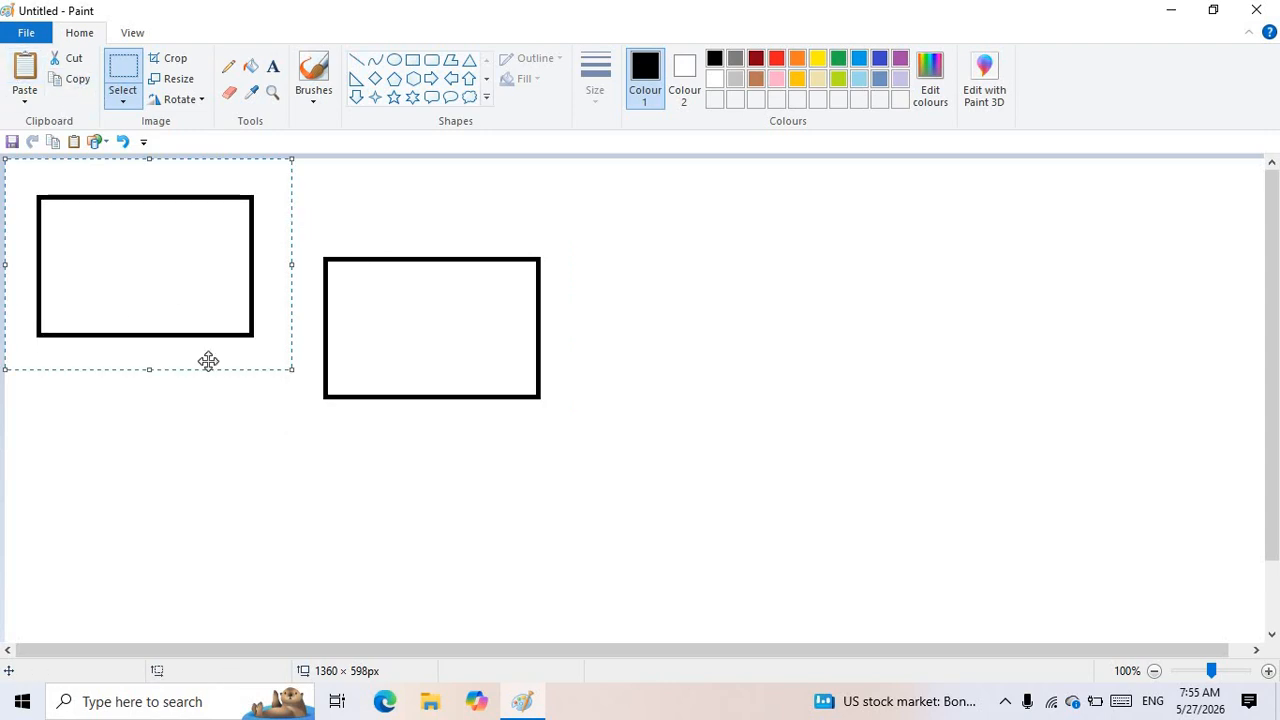
{"action": "left_click_drag", "start_coordinate": [160, 255], "coordinate": [844, 289]}
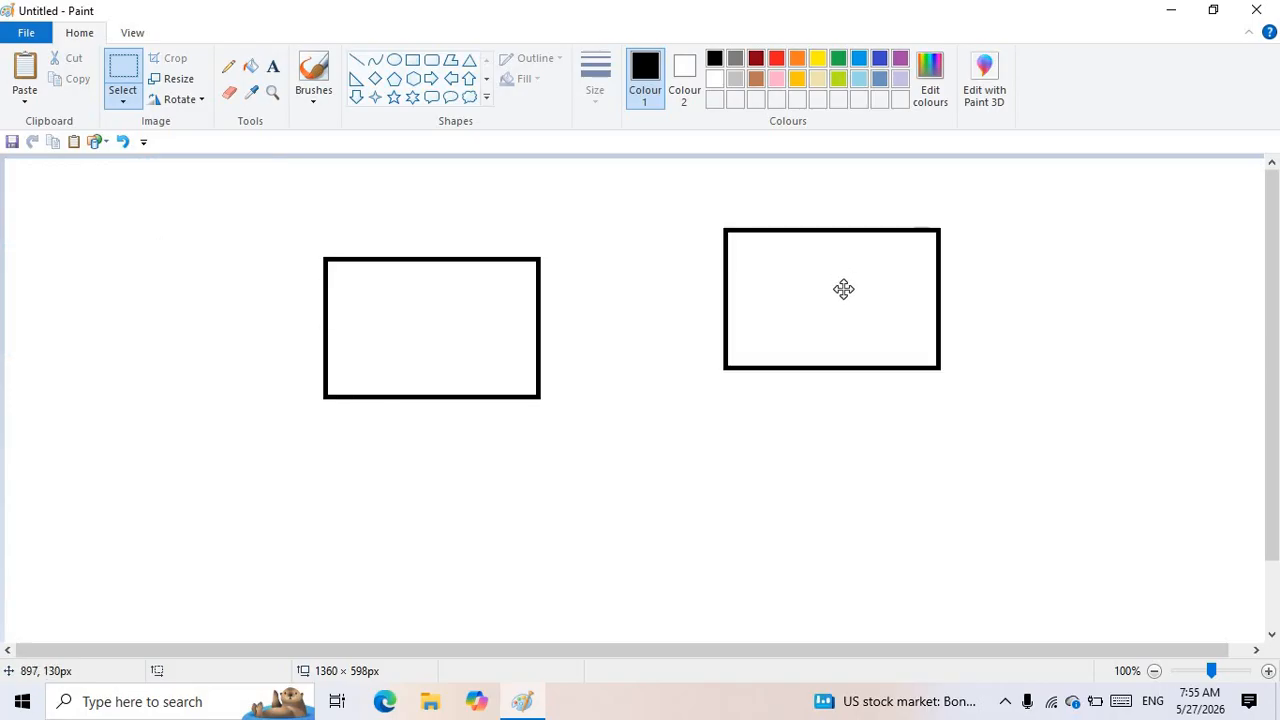
{"action": "left_click", "coordinate": [24, 70]}
{"action": "left_click_drag", "start_coordinate": [80, 234], "coordinate": [760, 503]}
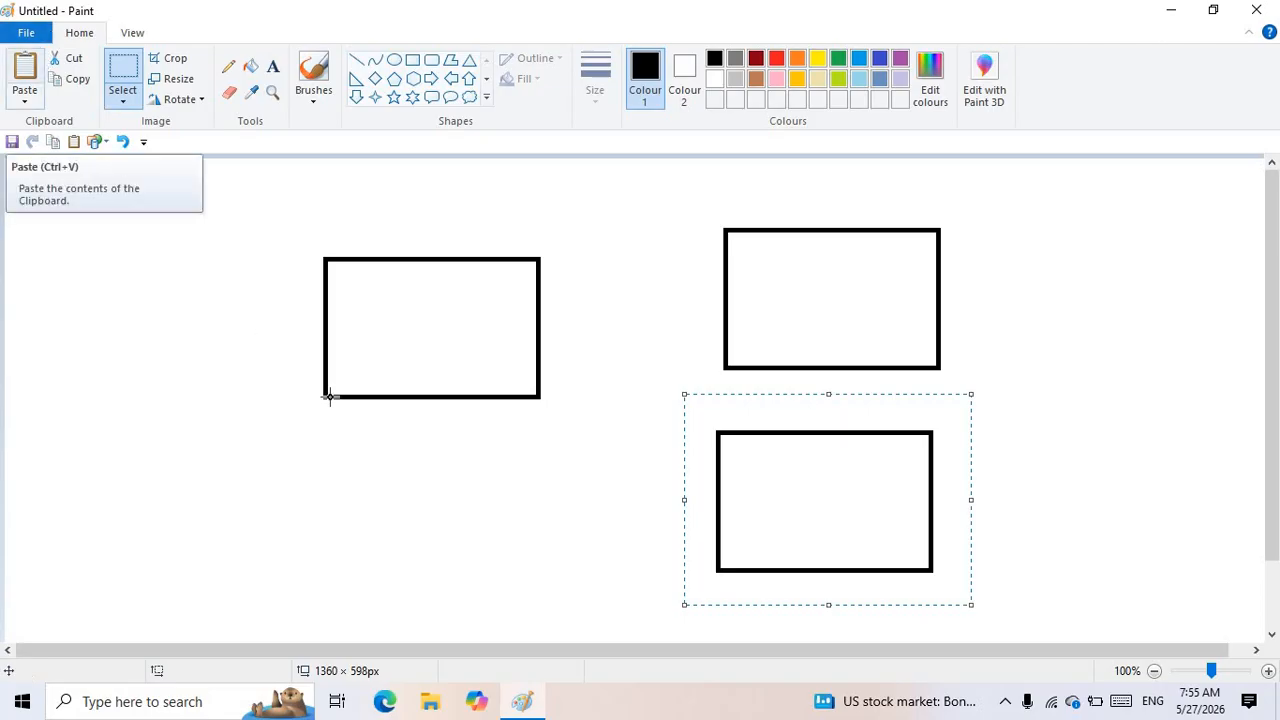
- Select the whole picture and delete all three rectangles
{"action": "left_click", "coordinate": [436, 418]}
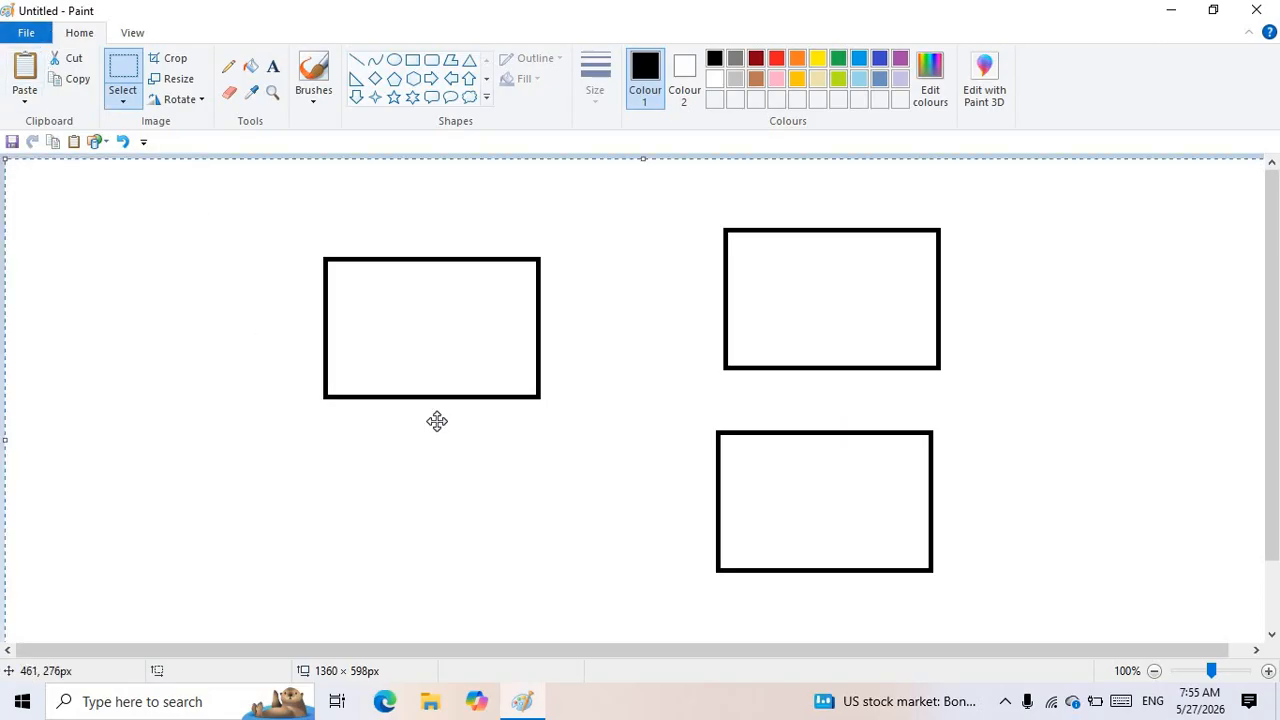
{"action": "key", "text": "ctrl+a"}
{"action": "key", "text": "Delete"}
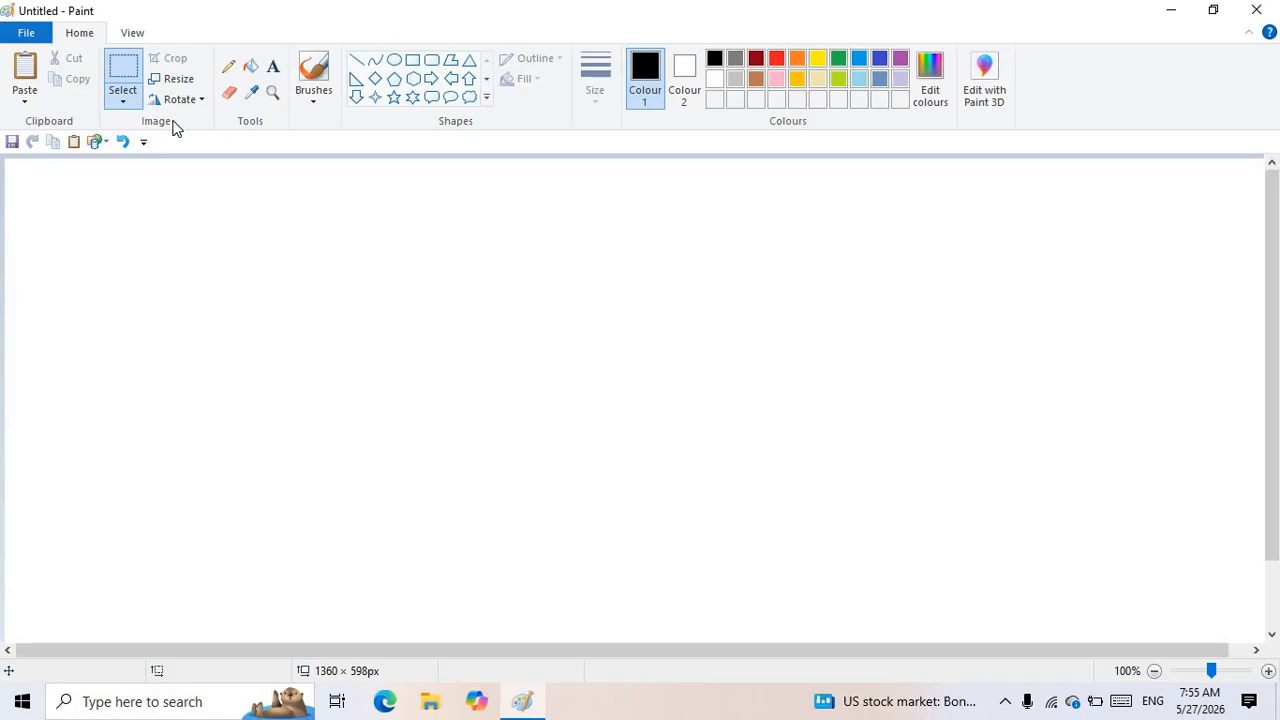
{"action": "left_click", "coordinate": [135, 113]}
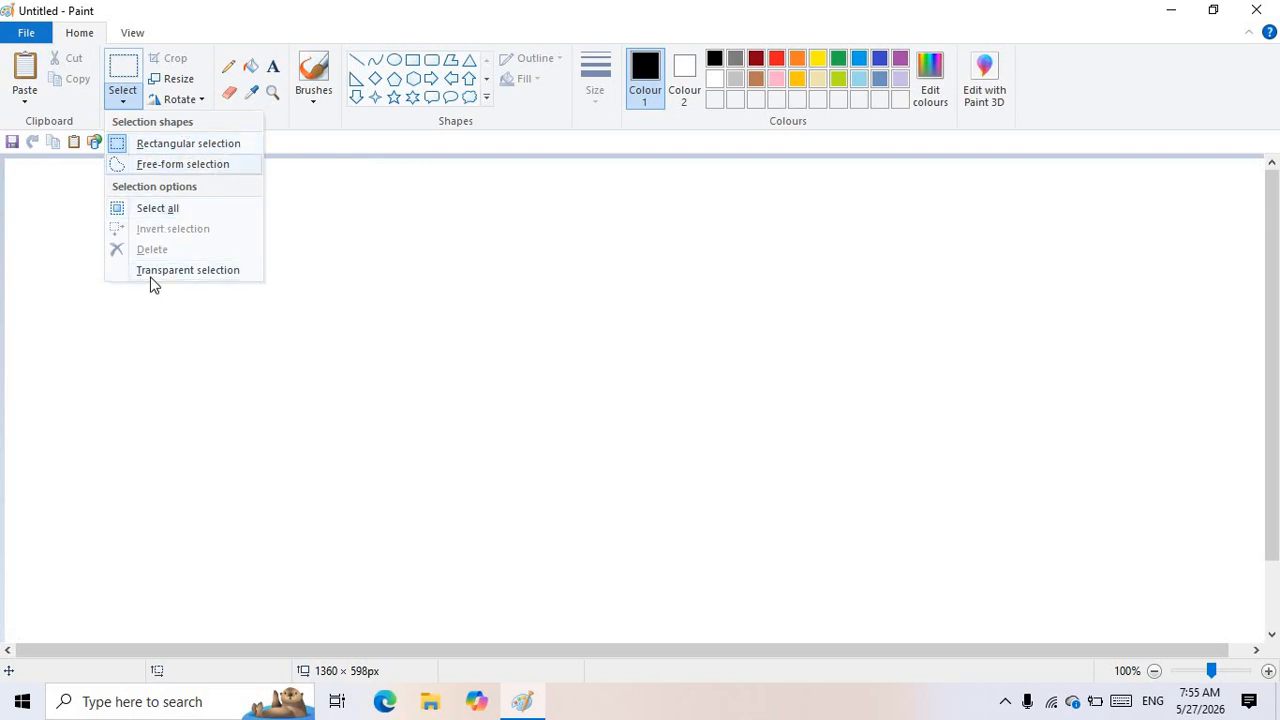
{"action": "left_click", "coordinate": [349, 214]}
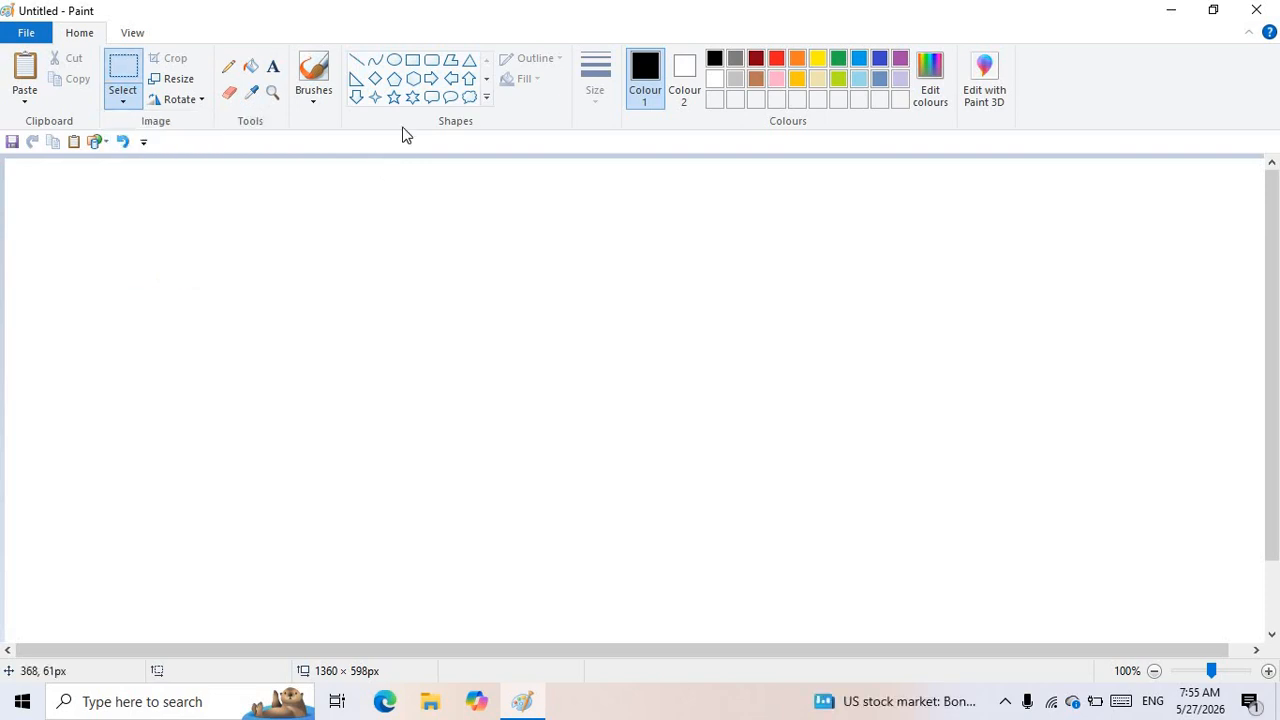
- Draw a nearly square rectangle of about 131 × 118 px and move it up and right towards the middle of the canvas
{"action": "left_click", "coordinate": [412, 59]}
{"action": "left_click_drag", "start_coordinate": [280, 342], "coordinate": [404, 450]}
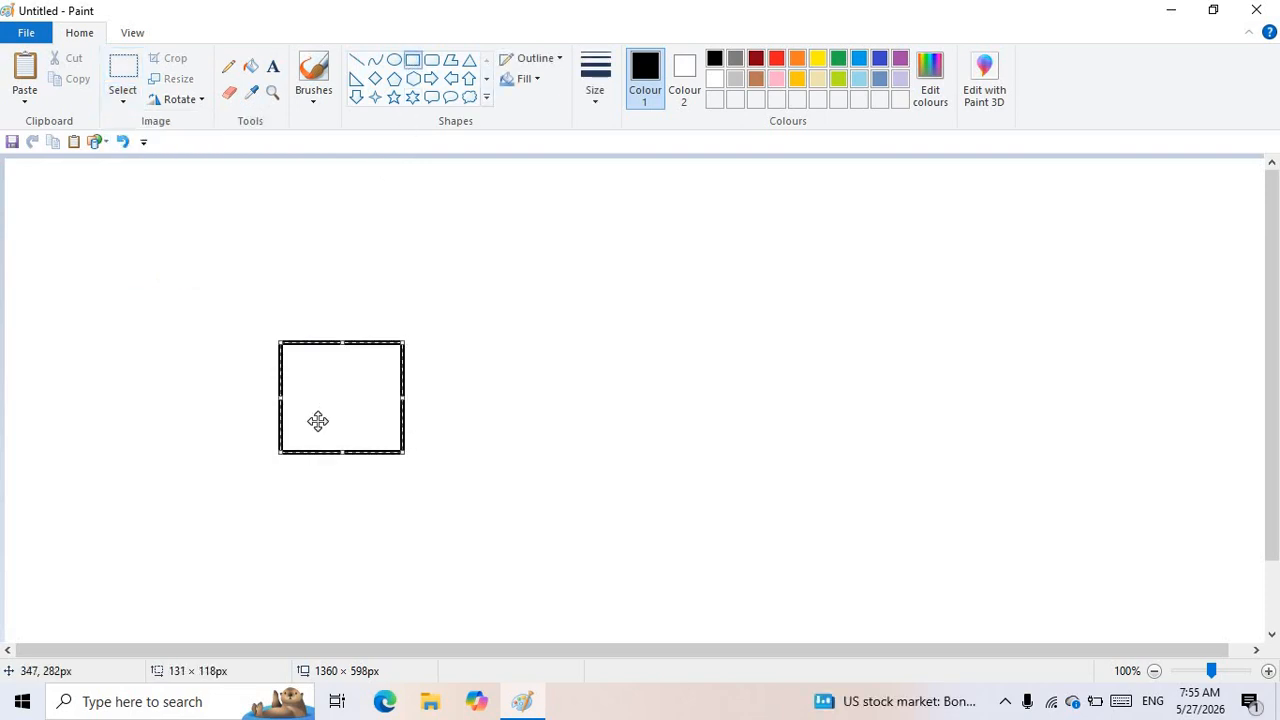
{"action": "left_click_drag", "start_coordinate": [317, 423], "coordinate": [514, 377]}
{"action": "left_click", "coordinate": [647, 285]}
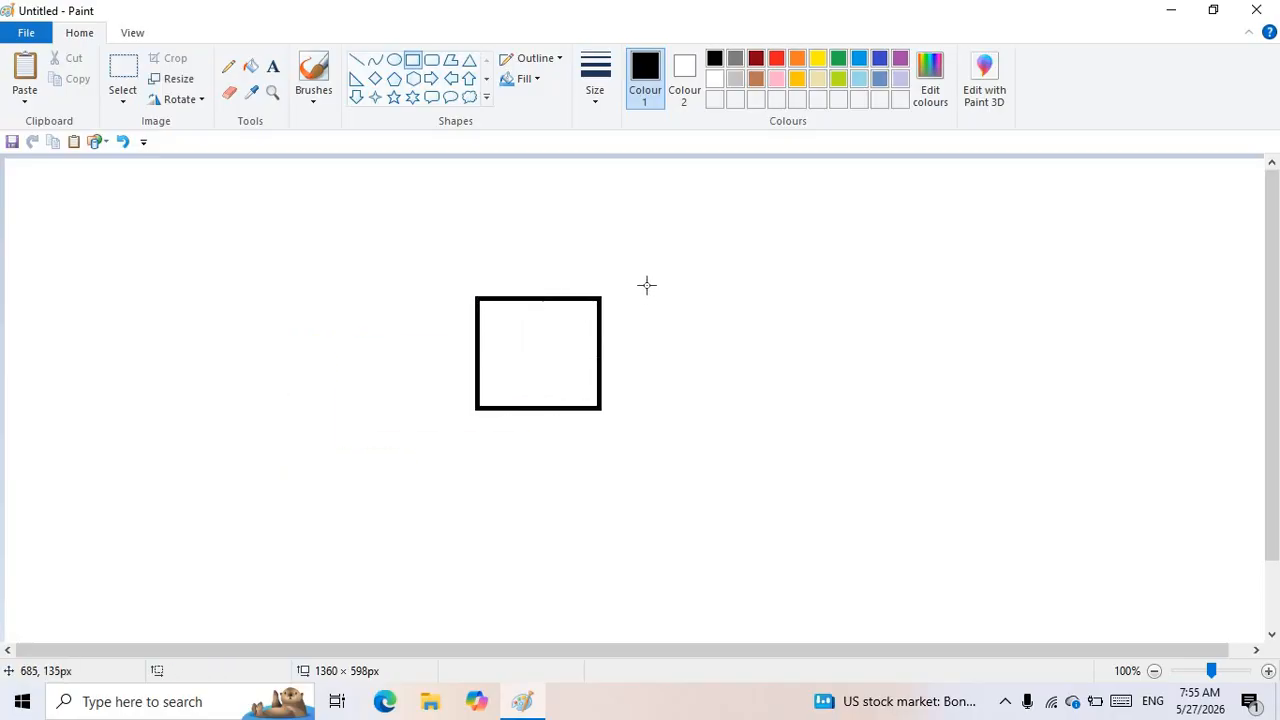
- Draw a larger rectangle surrounding the small rectangle on all sides
{"action": "left_click", "coordinate": [123, 100]}
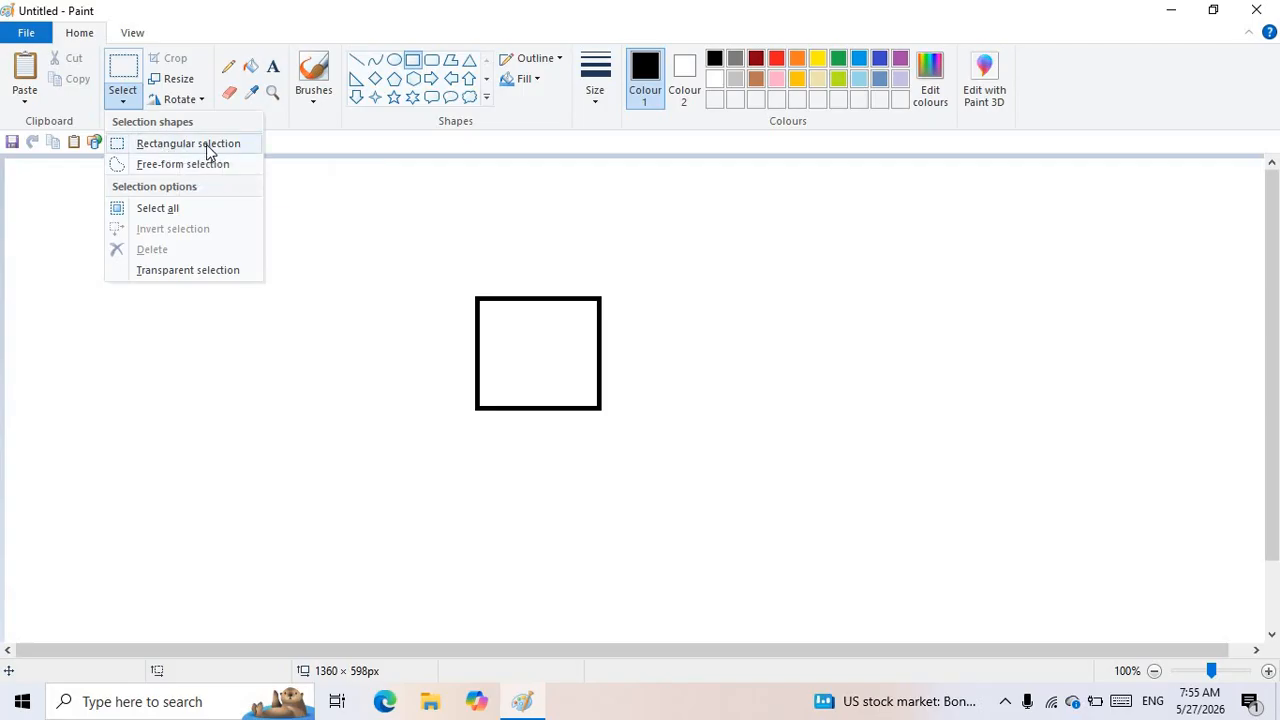
{"action": "left_click", "coordinate": [440, 260]}
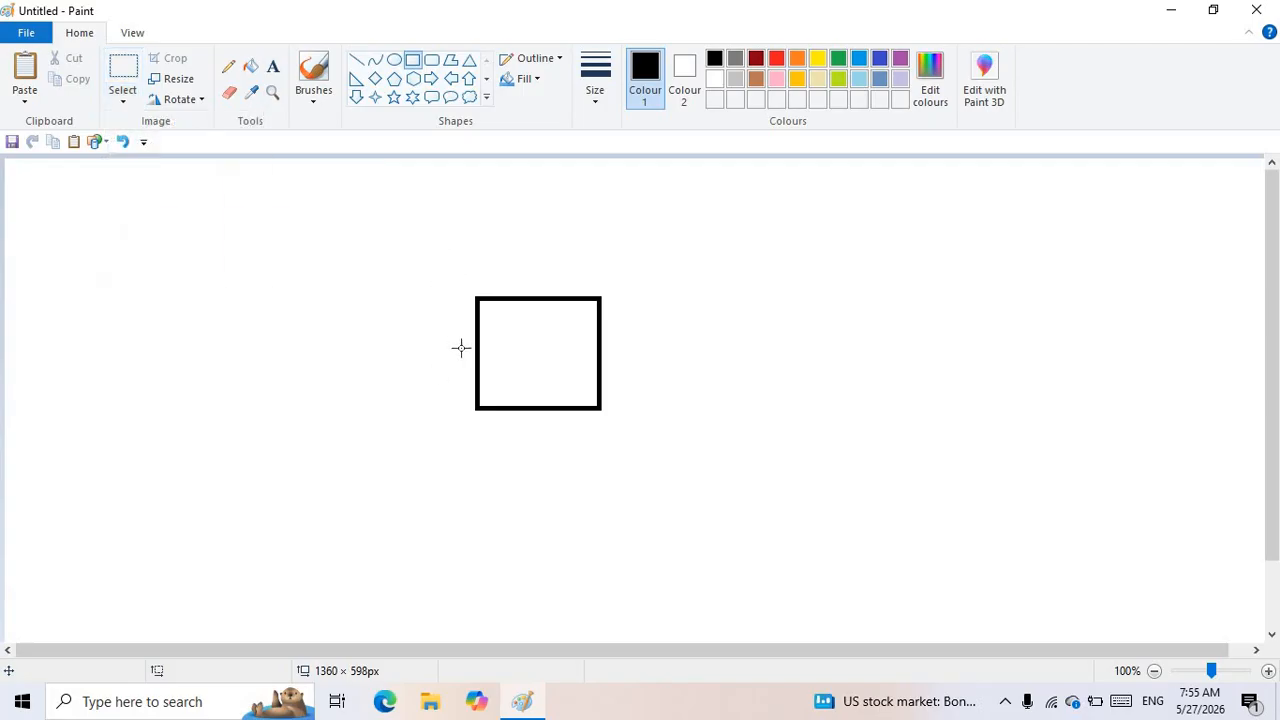
{"action": "left_click_drag", "start_coordinate": [443, 254], "coordinate": [628, 447]}
{"action": "left_click", "coordinate": [724, 272]}
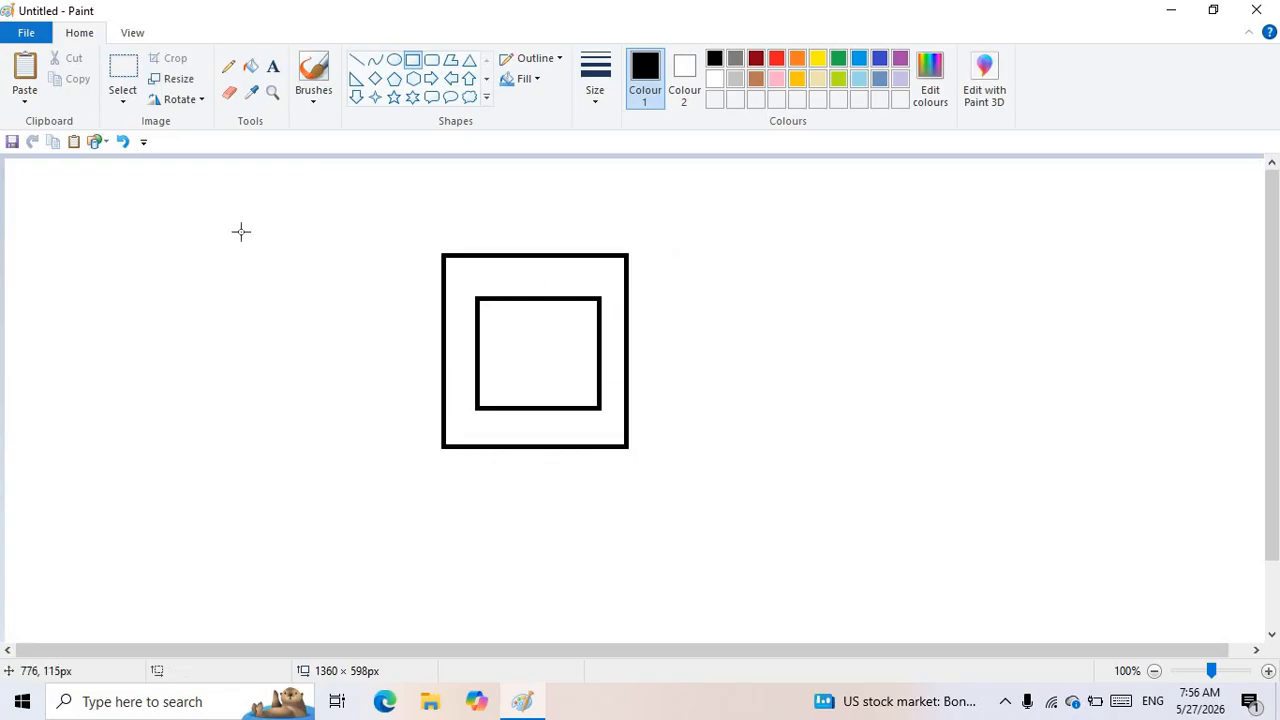
- Enclose both nested rectangles in a rectangular selection of about 286 × 263 px, and clear the selection
{"action": "left_click", "coordinate": [118, 70]}
{"action": "left_click", "coordinate": [121, 102]}
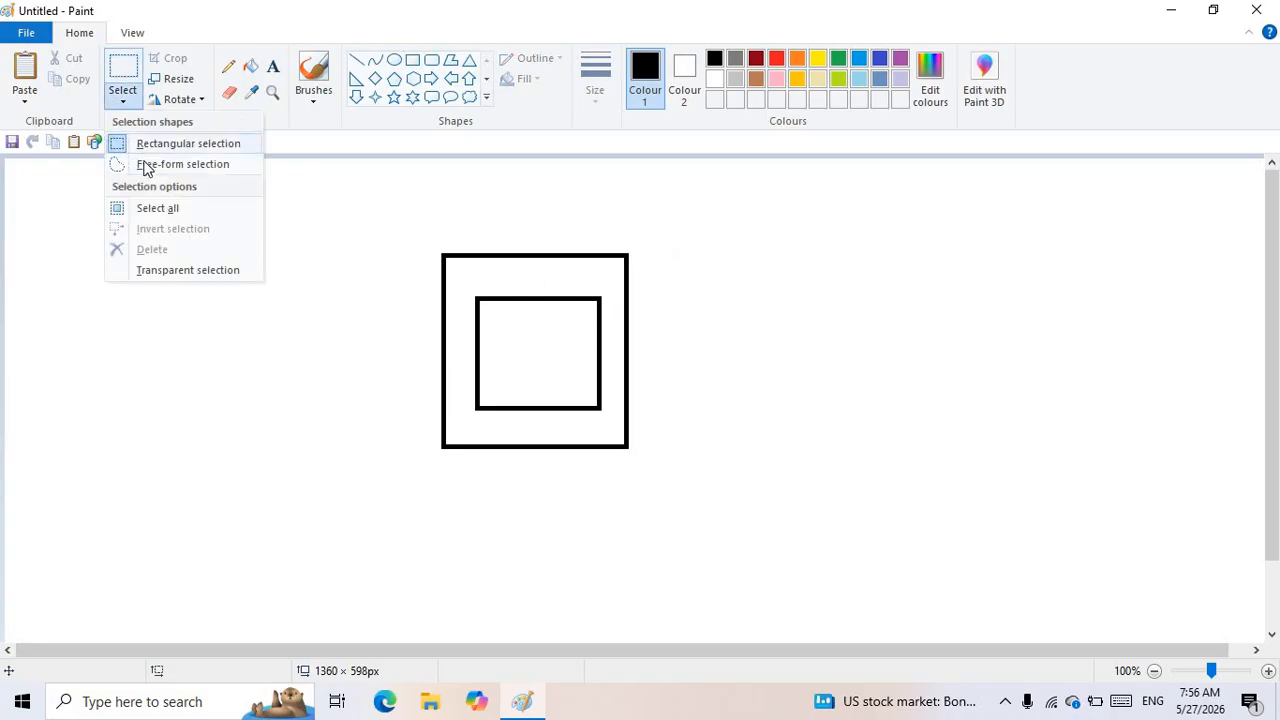
{"action": "left_click", "coordinate": [148, 150]}
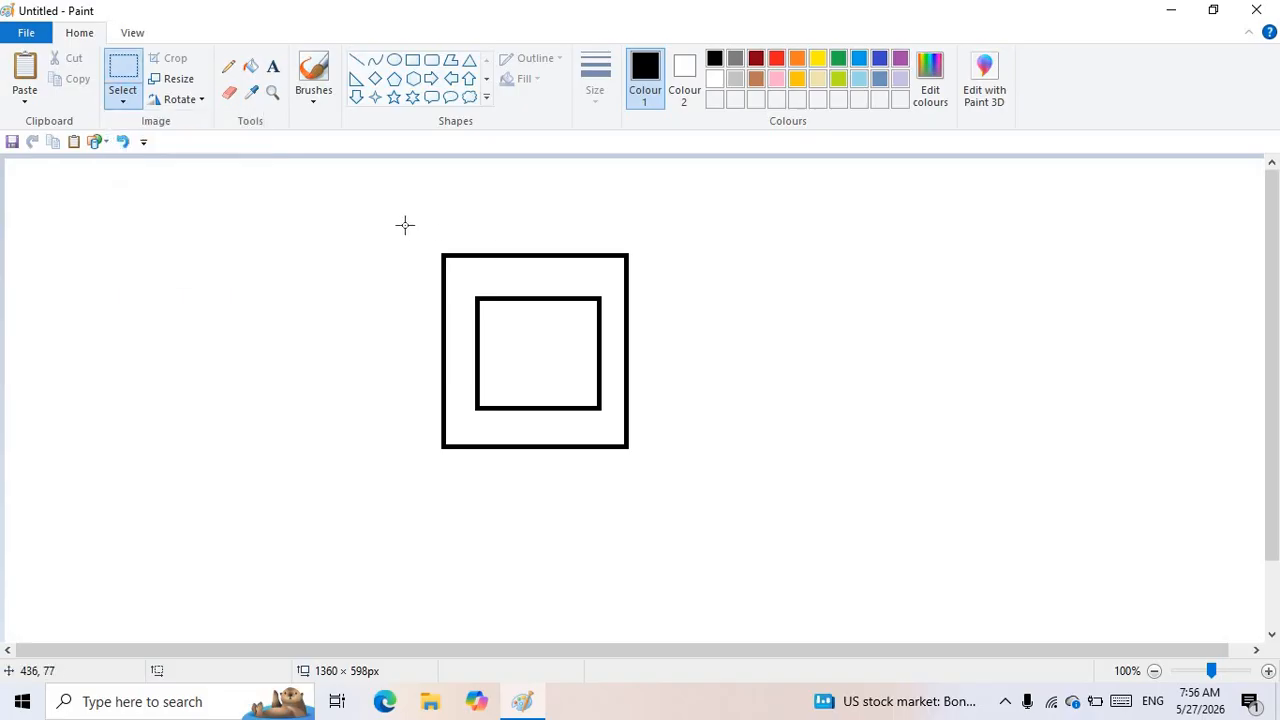
{"action": "left_click_drag", "start_coordinate": [404, 224], "coordinate": [673, 471]}
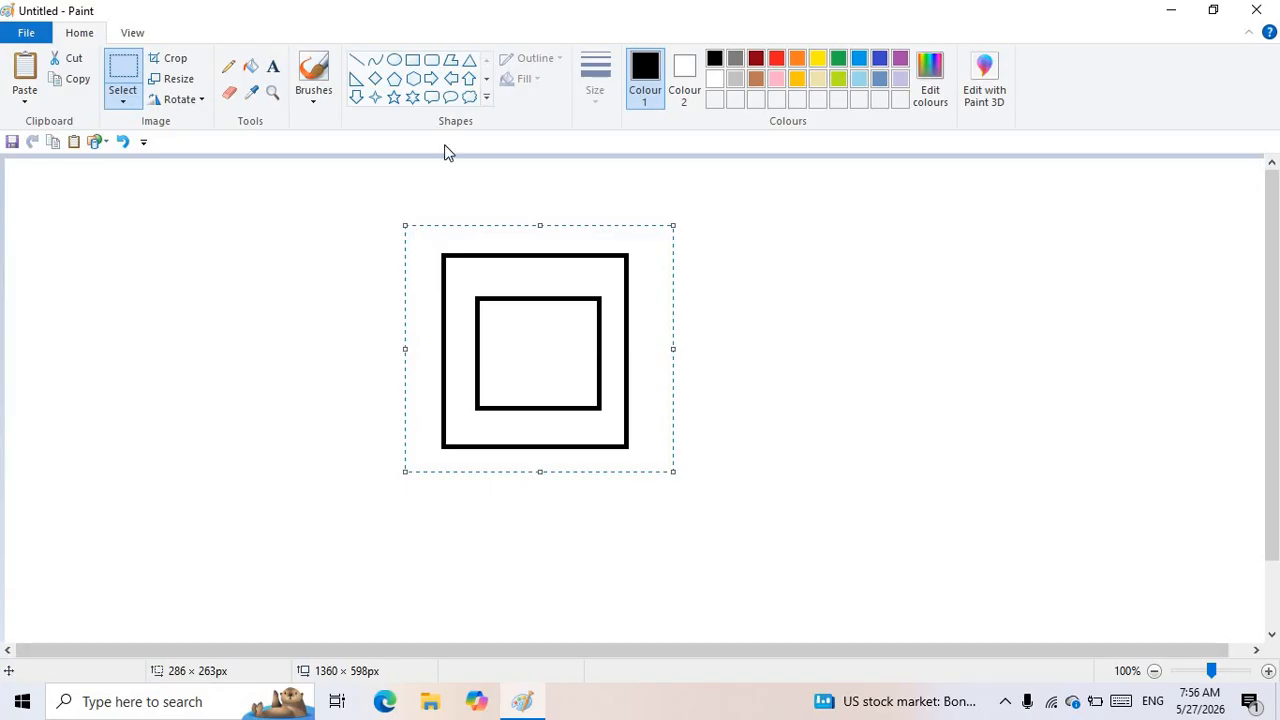
{"action": "left_click", "coordinate": [227, 210]}
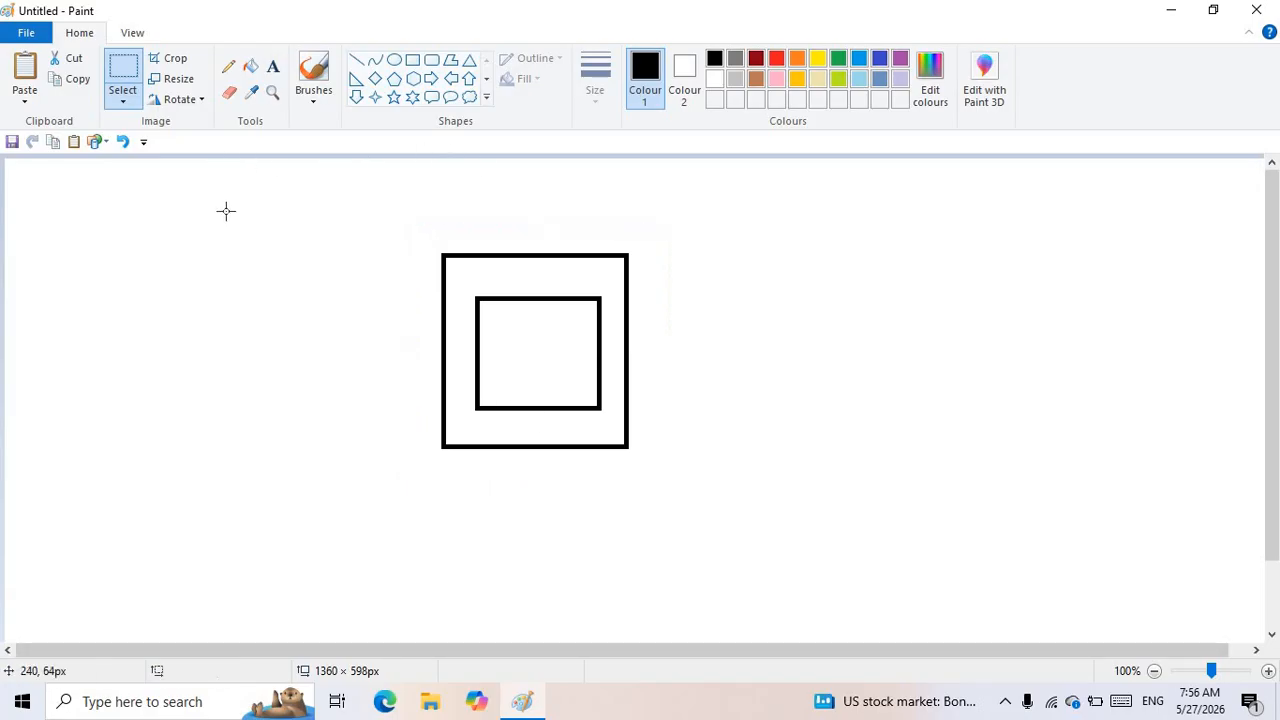
- Trace a free-form selection loosely around both nested rectangles
{"action": "left_click", "coordinate": [123, 104]}
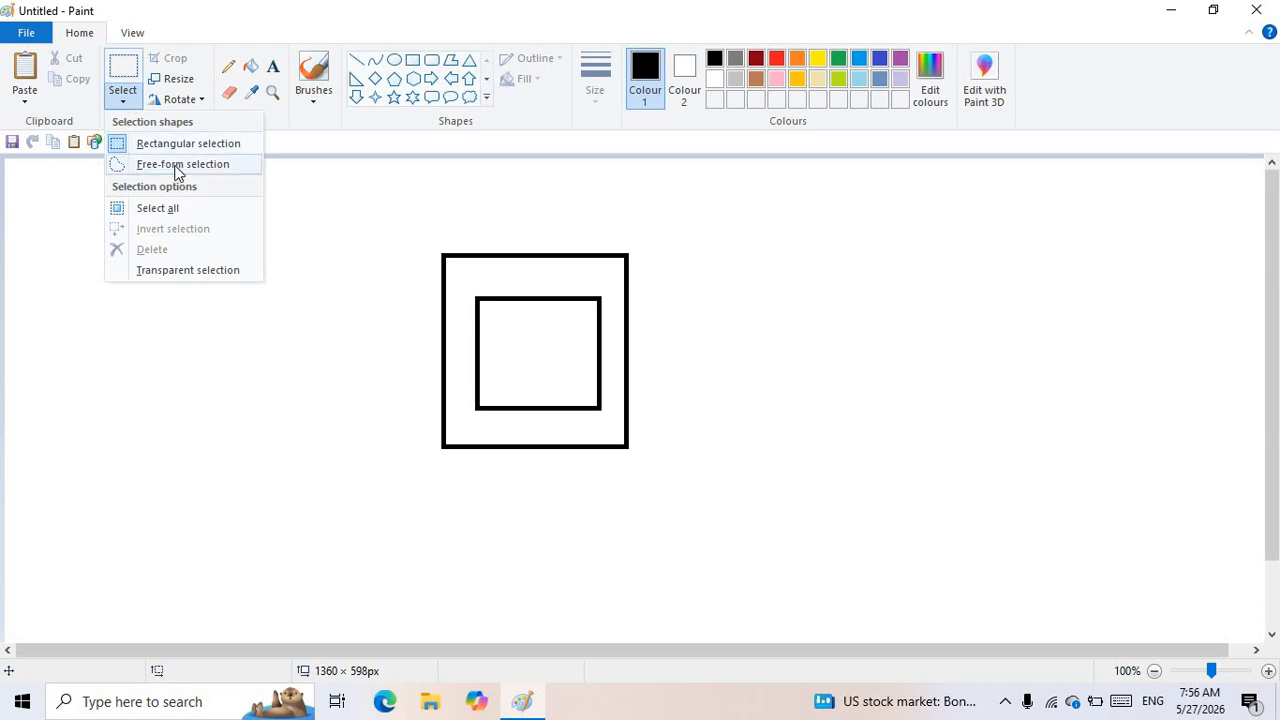
{"action": "left_click", "coordinate": [178, 166]}
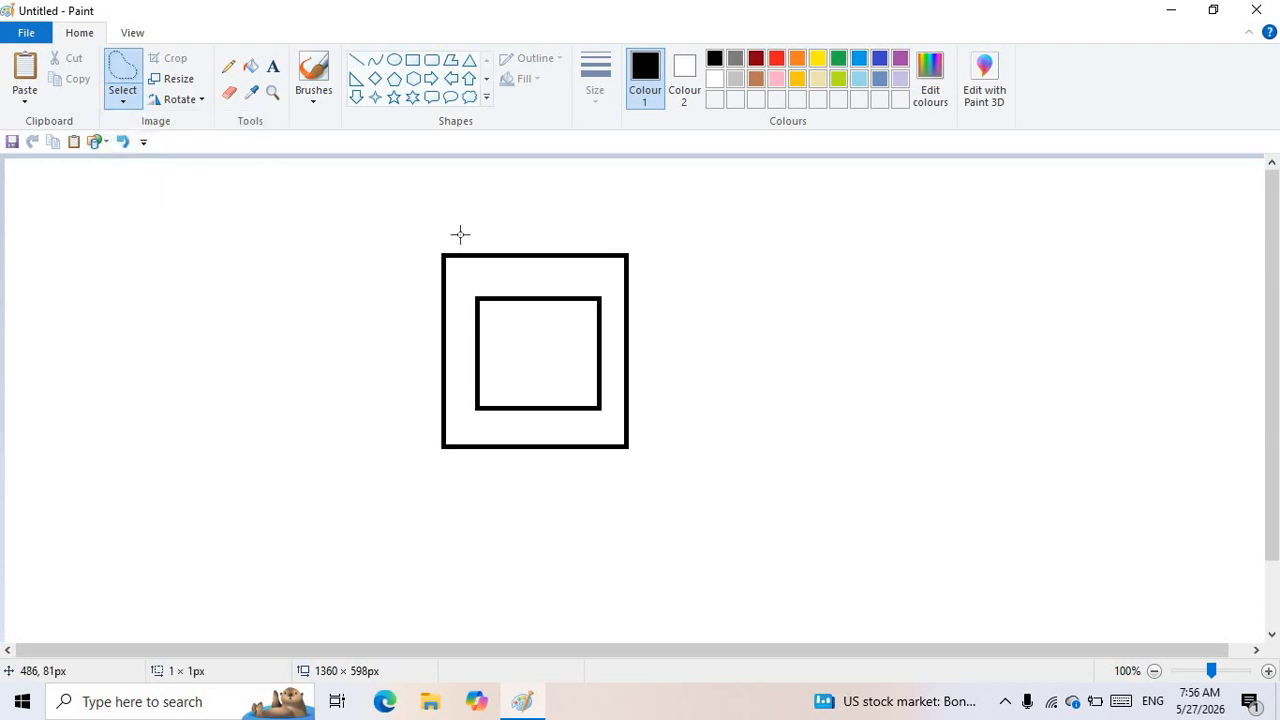
{"action": "mouse_move", "coordinate": [455, 232]}
{"action": "left_mouse_down"}
{"action": "mouse_move", "coordinate": [319, 288]}
{"action": "mouse_move", "coordinate": [376, 533]}
{"action": "mouse_move", "coordinate": [569, 527]}
{"action": "mouse_move", "coordinate": [718, 452]}
{"action": "mouse_move", "coordinate": [551, 239]}
{"action": "mouse_move", "coordinate": [450, 209]}
{"action": "mouse_move", "coordinate": [420, 234]}
{"action": "left_mouse_up"}
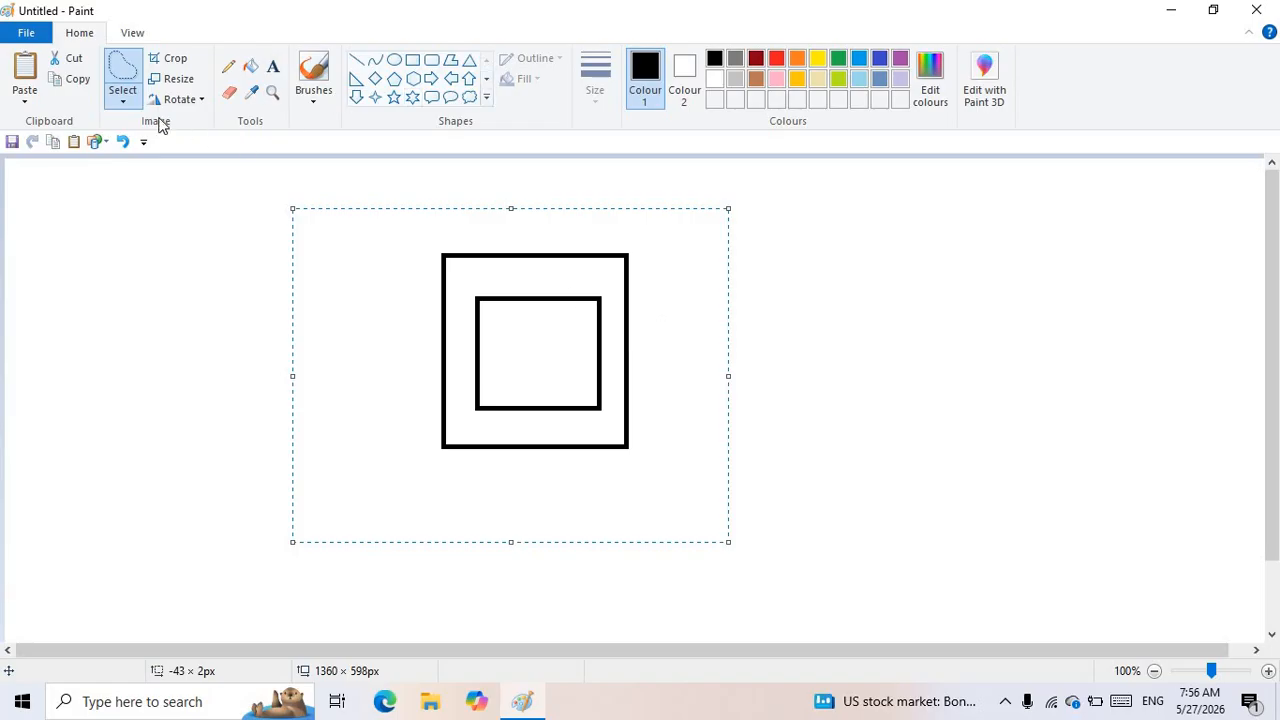
- Select the entire picture and invert the selection
{"action": "left_click", "coordinate": [124, 100]}
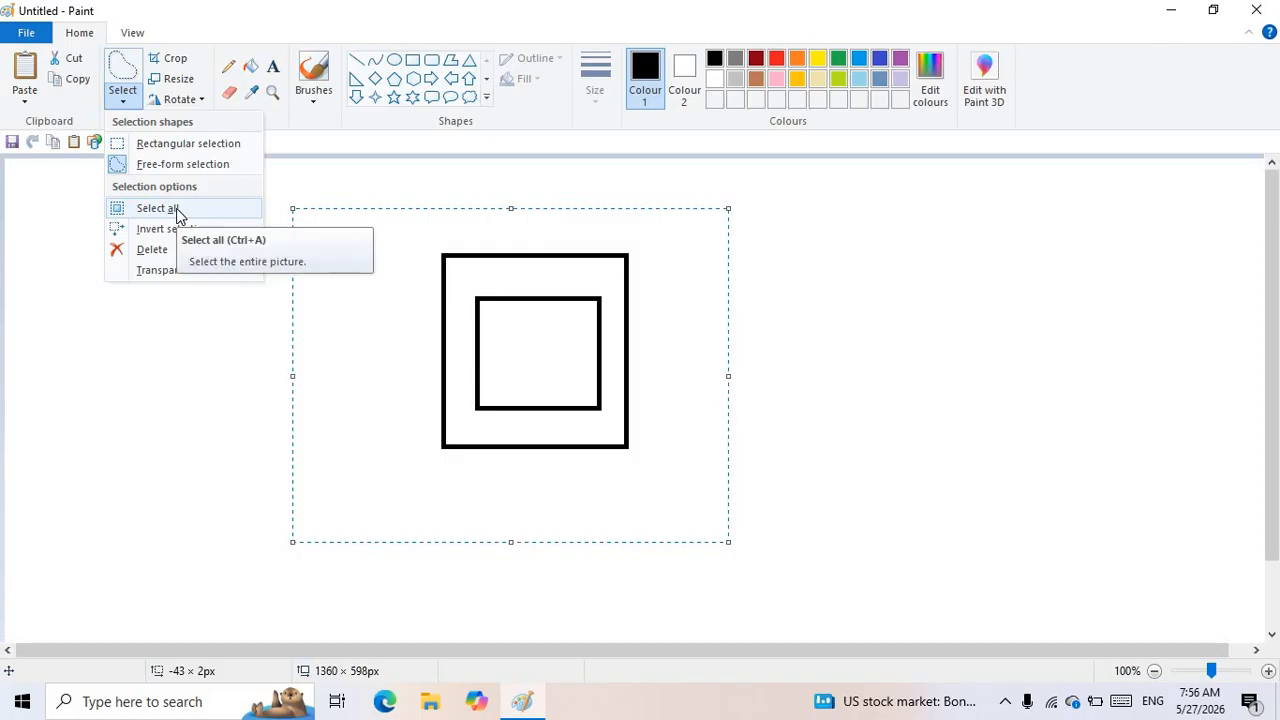
{"action": "left_click", "coordinate": [176, 208]}
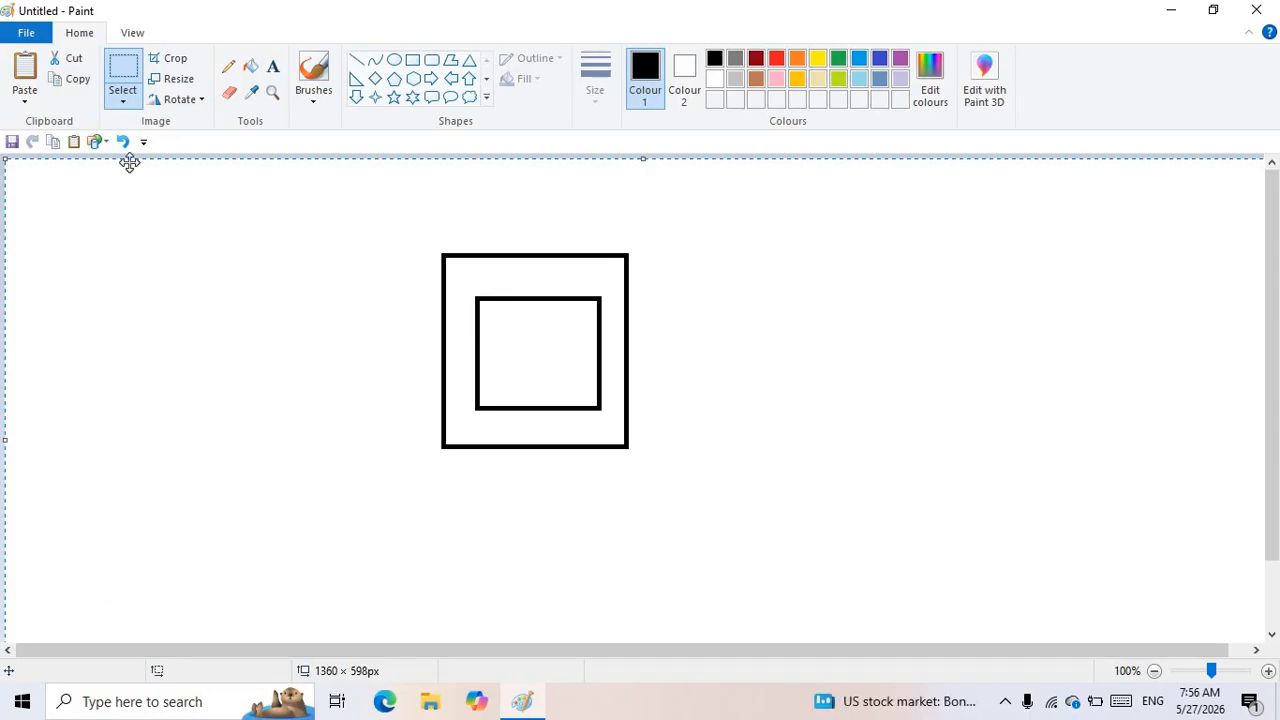
{"action": "left_click", "coordinate": [128, 100]}
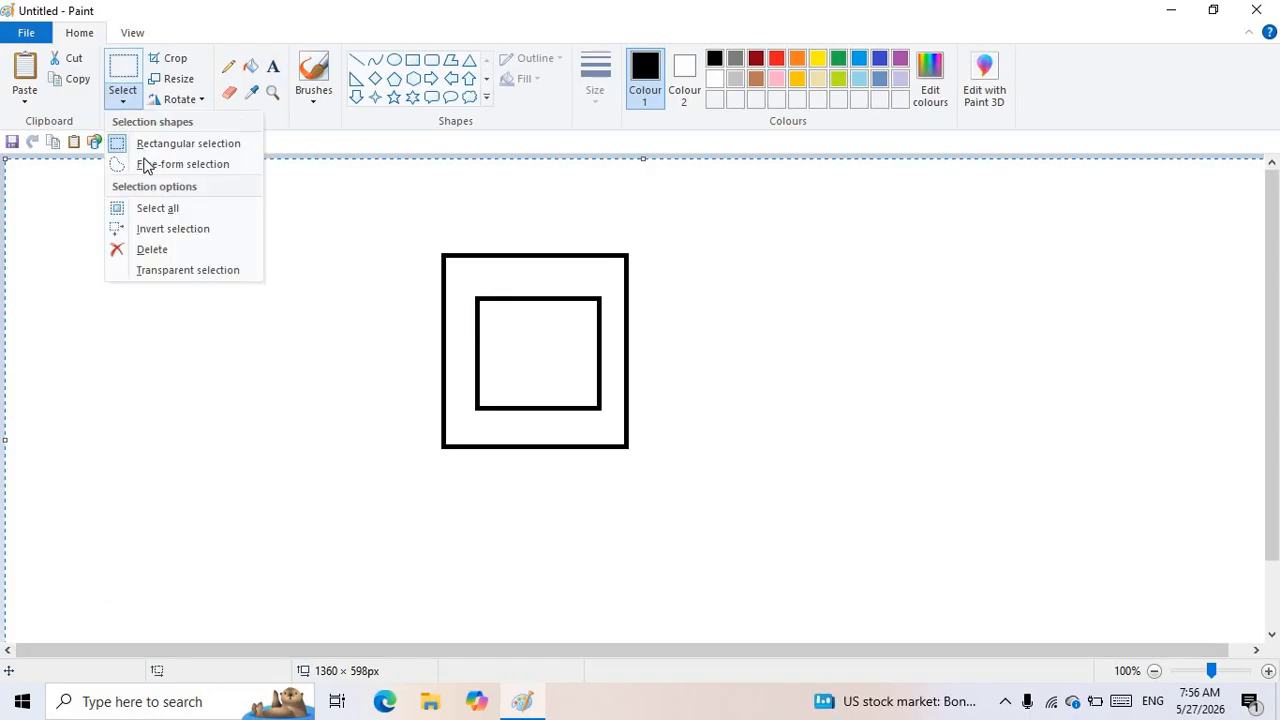
{"action": "left_click", "coordinate": [197, 224]}
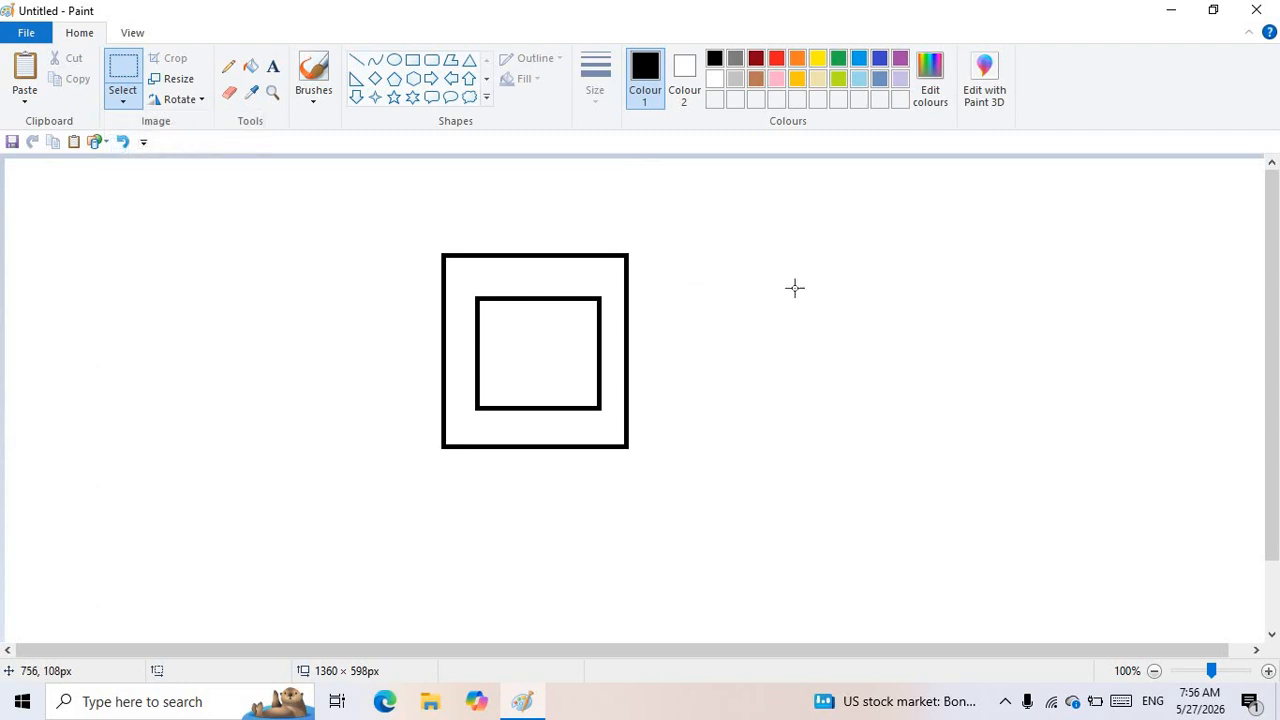
- Enclose both nested rectangles in a rectangular selection of about 244 × 273 px, and delete them from the canvas
{"action": "left_click_drag", "start_coordinate": [655, 245], "coordinate": [788, 405]}
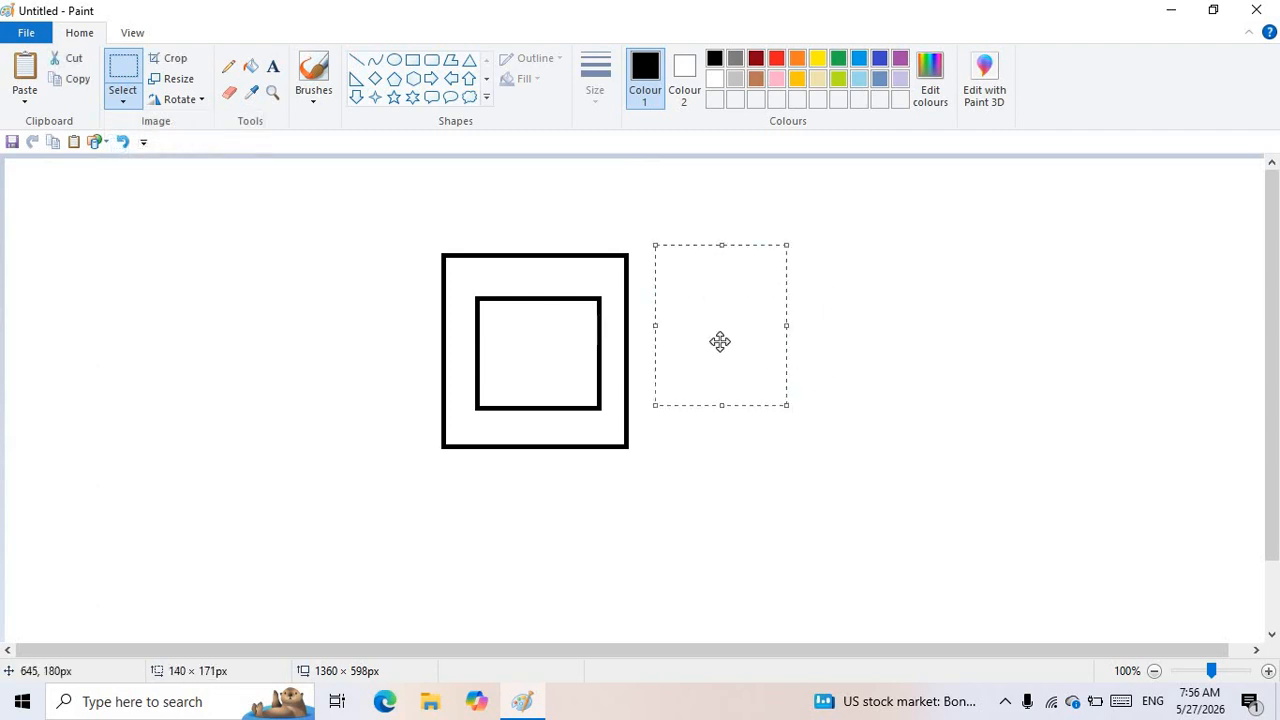
{"action": "left_click_drag", "start_coordinate": [461, 237], "coordinate": [658, 488]}
{"action": "left_click_drag", "start_coordinate": [581, 416], "coordinate": [620, 409]}
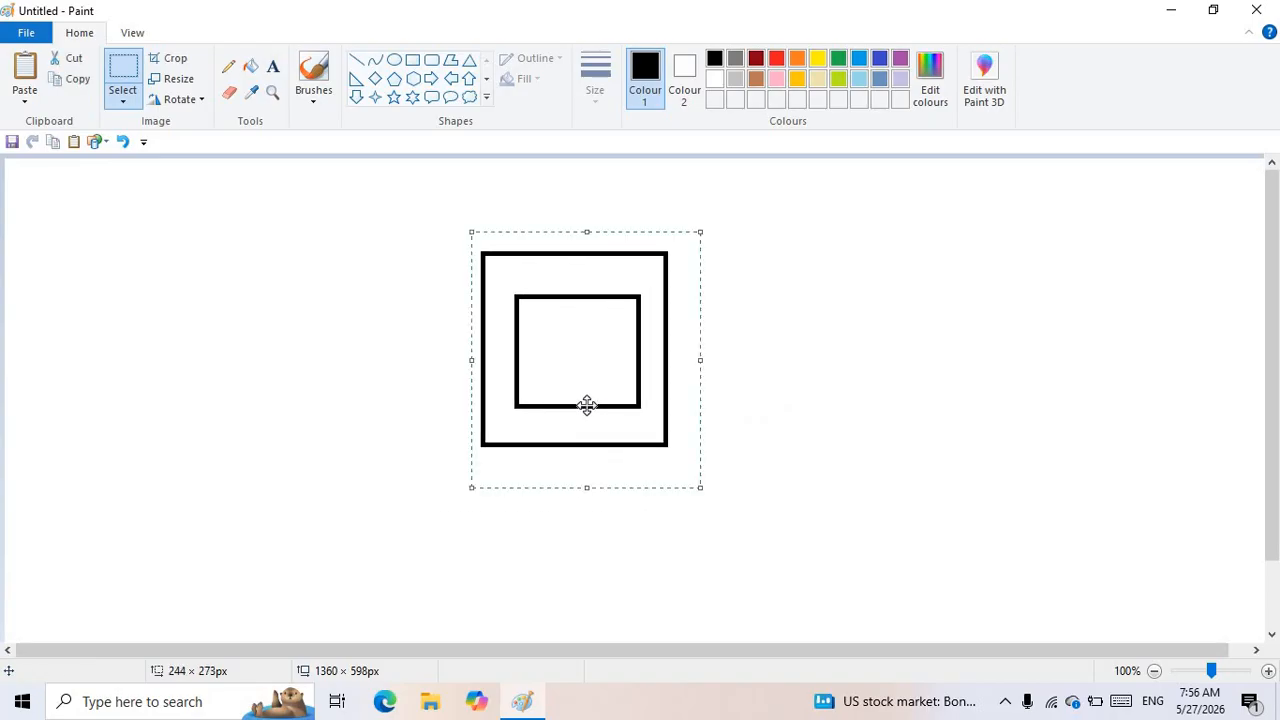
{"action": "left_click", "coordinate": [117, 101]}
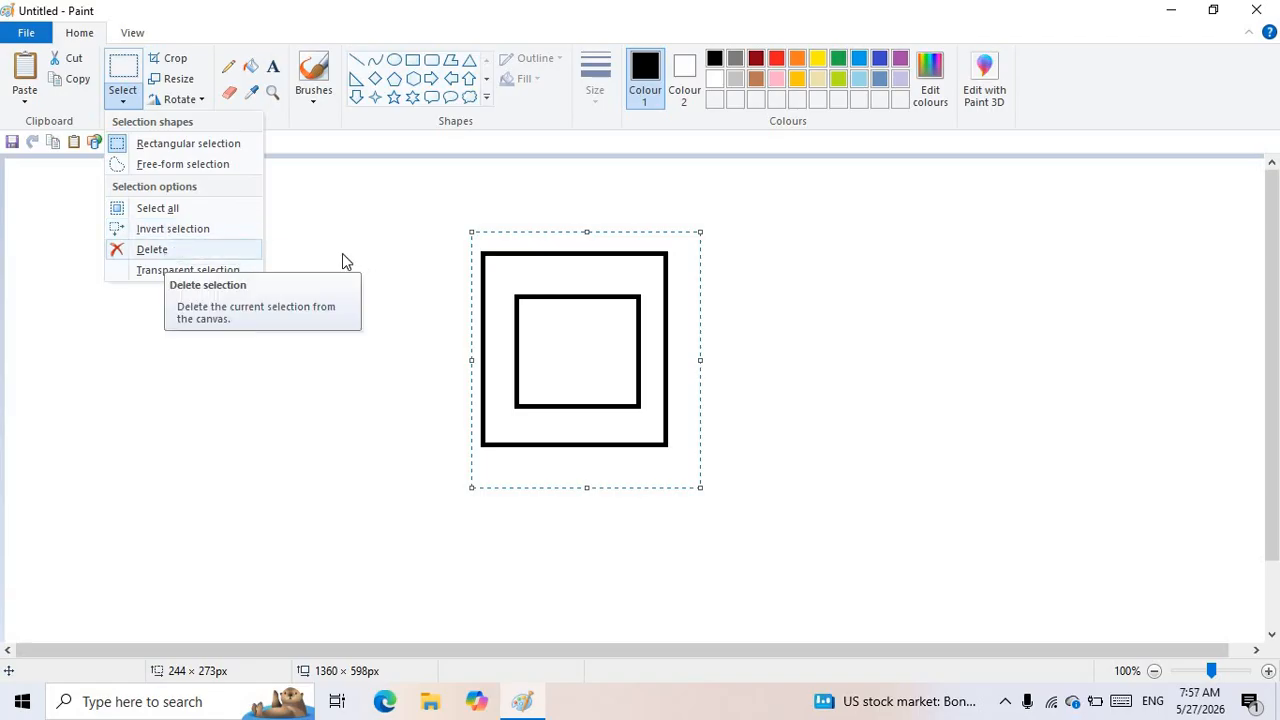
{"action": "left_click", "coordinate": [155, 250]}
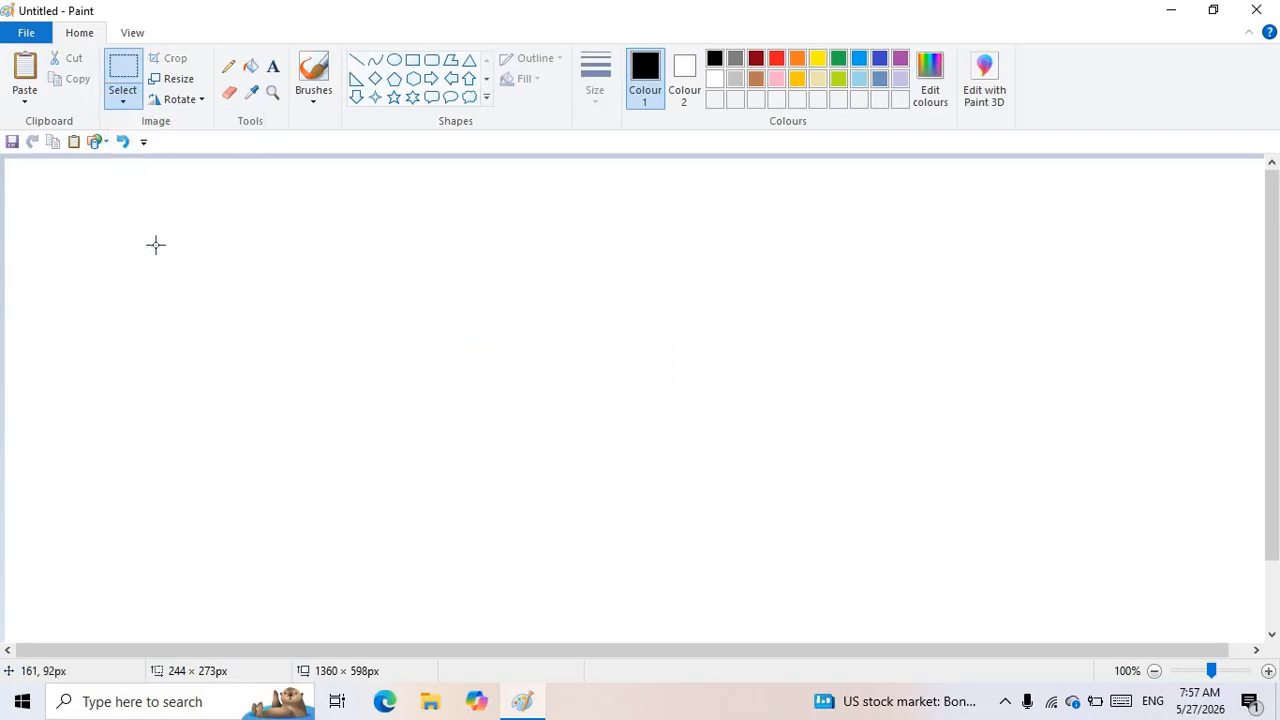
- Draw a triangle about 173 × 154 px on the empty canvas
{"action": "left_click", "coordinate": [469, 61]}
{"action": "mouse_move", "coordinate": [403, 246]}
{"action": "left_mouse_down"}
{"action": "mouse_move", "coordinate": [493, 367]}
{"action": "mouse_move", "coordinate": [568, 391]}
{"action": "left_mouse_up"}
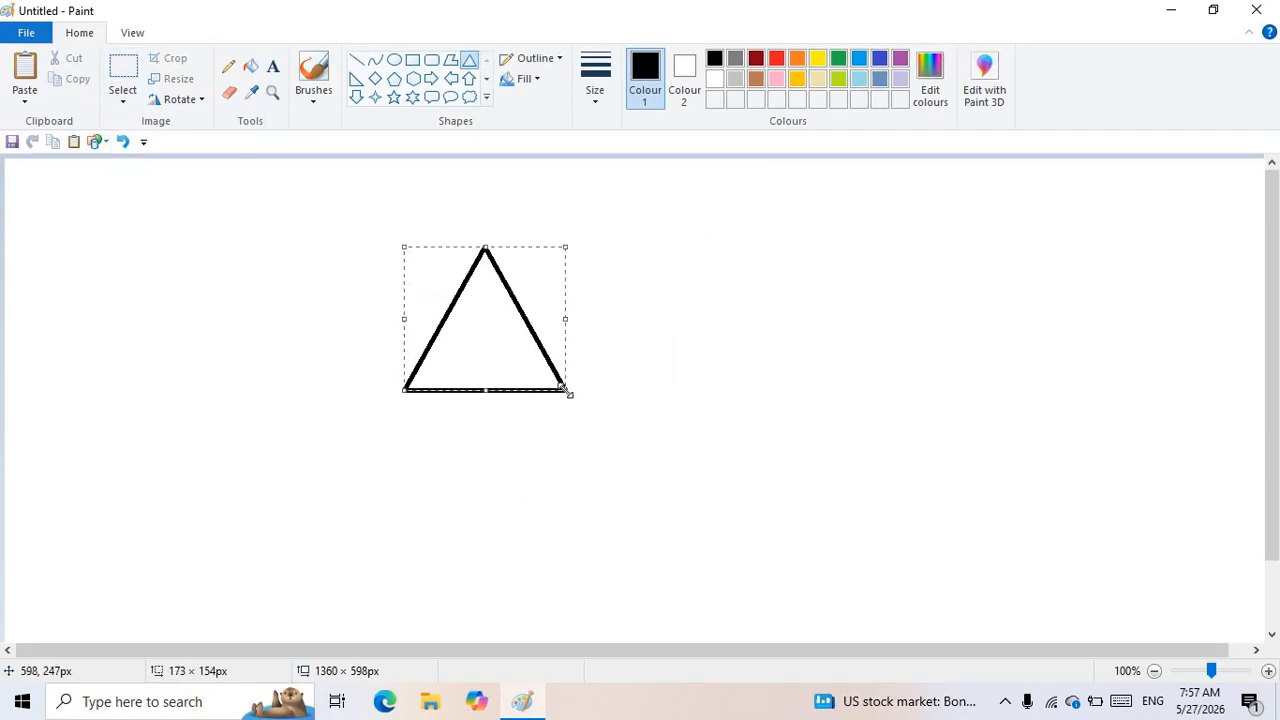
{"action": "left_click", "coordinate": [366, 263]}
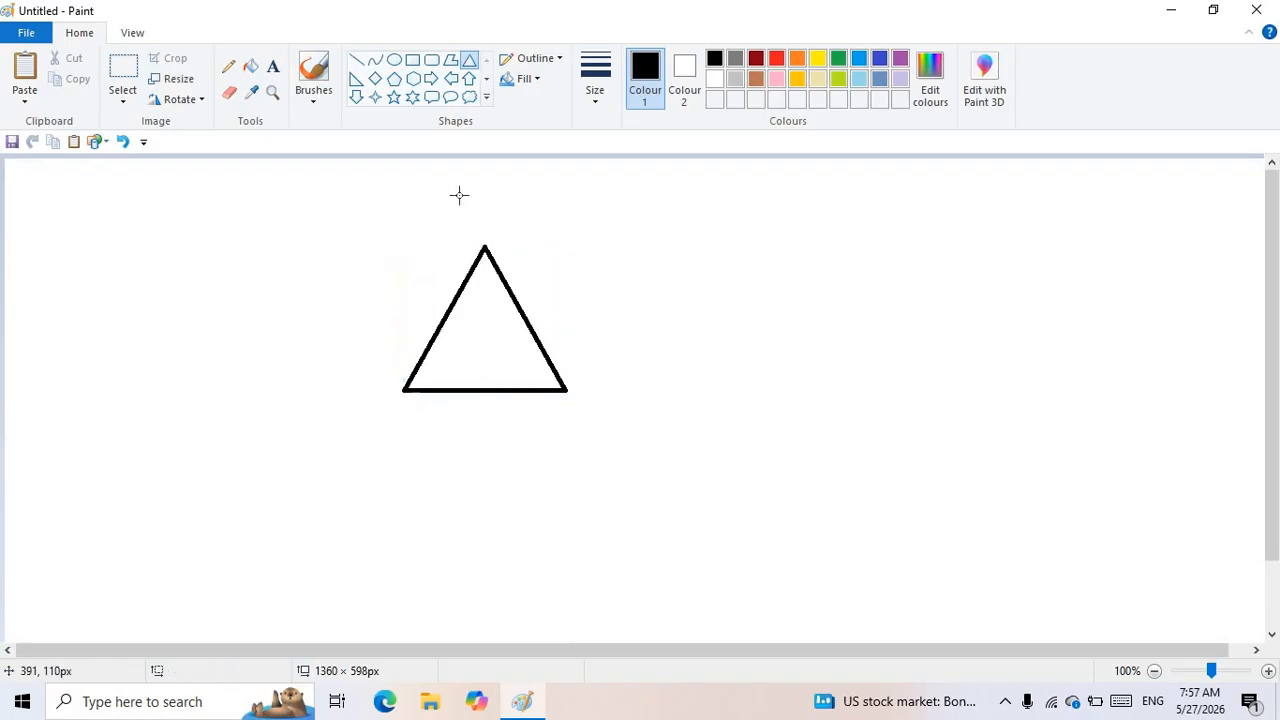
- Copy the triangle within a rectangular selection of about 351 × 309 px, and paste the duplicate so it partly covers the original
{"action": "left_click", "coordinate": [124, 104]}
{"action": "left_click", "coordinate": [157, 145]}
{"action": "left_click_drag", "start_coordinate": [316, 209], "coordinate": [646, 496]}
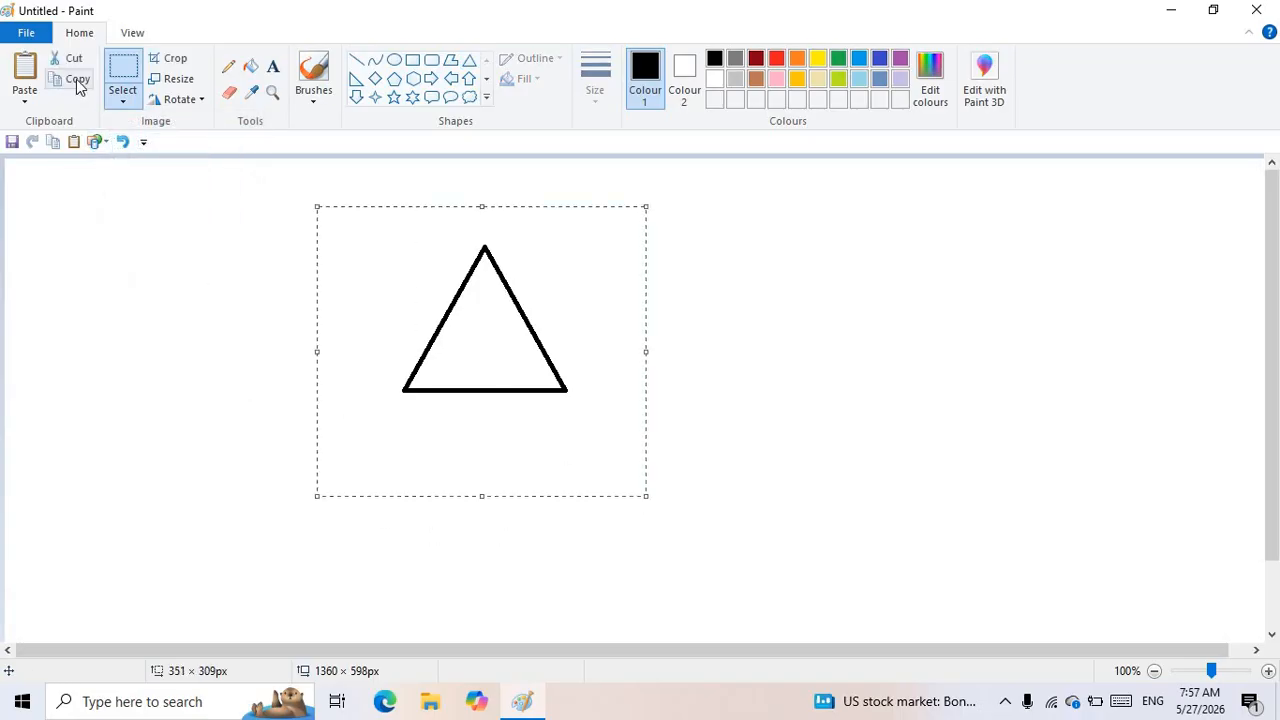
{"action": "left_click", "coordinate": [25, 72]}
{"action": "left_click_drag", "start_coordinate": [197, 360], "coordinate": [607, 360]}
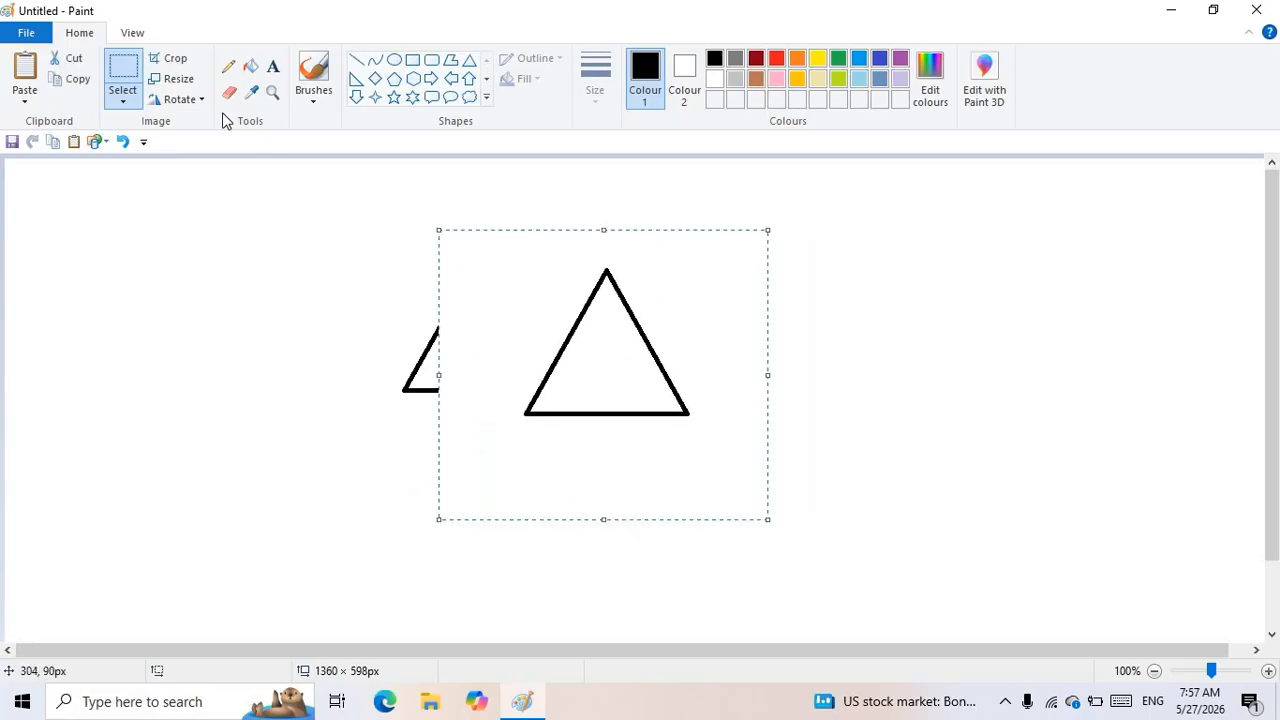
- Enable transparent selection for the pasted triangle, and move it beside the original so their base corners touch
{"action": "left_click", "coordinate": [119, 106]}
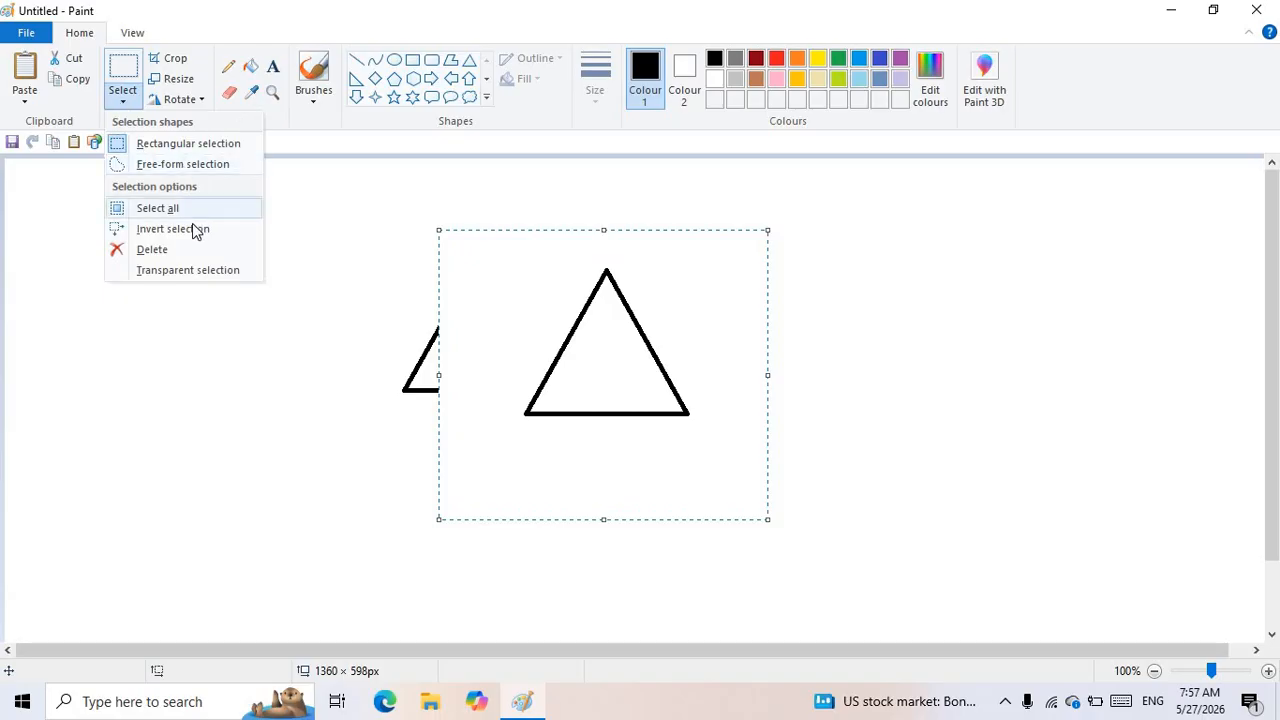
{"action": "left_click", "coordinate": [118, 270]}
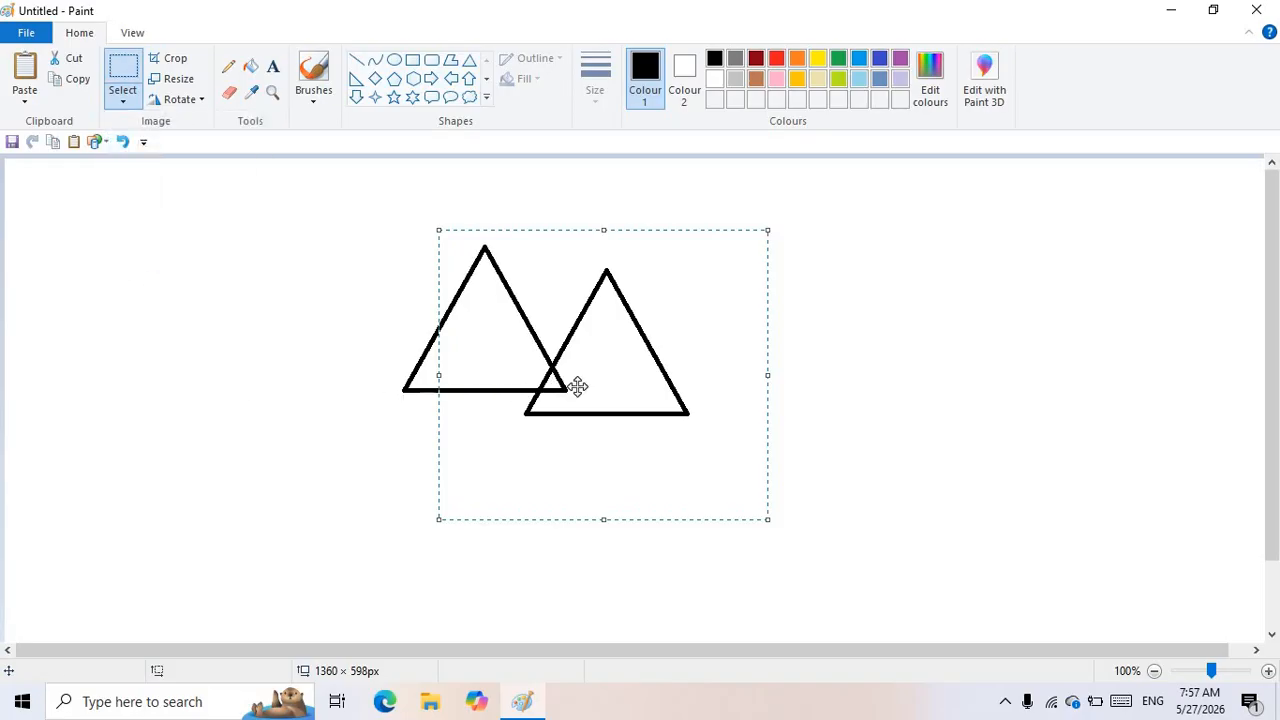
{"action": "left_click_drag", "start_coordinate": [600, 376], "coordinate": [645, 358]}
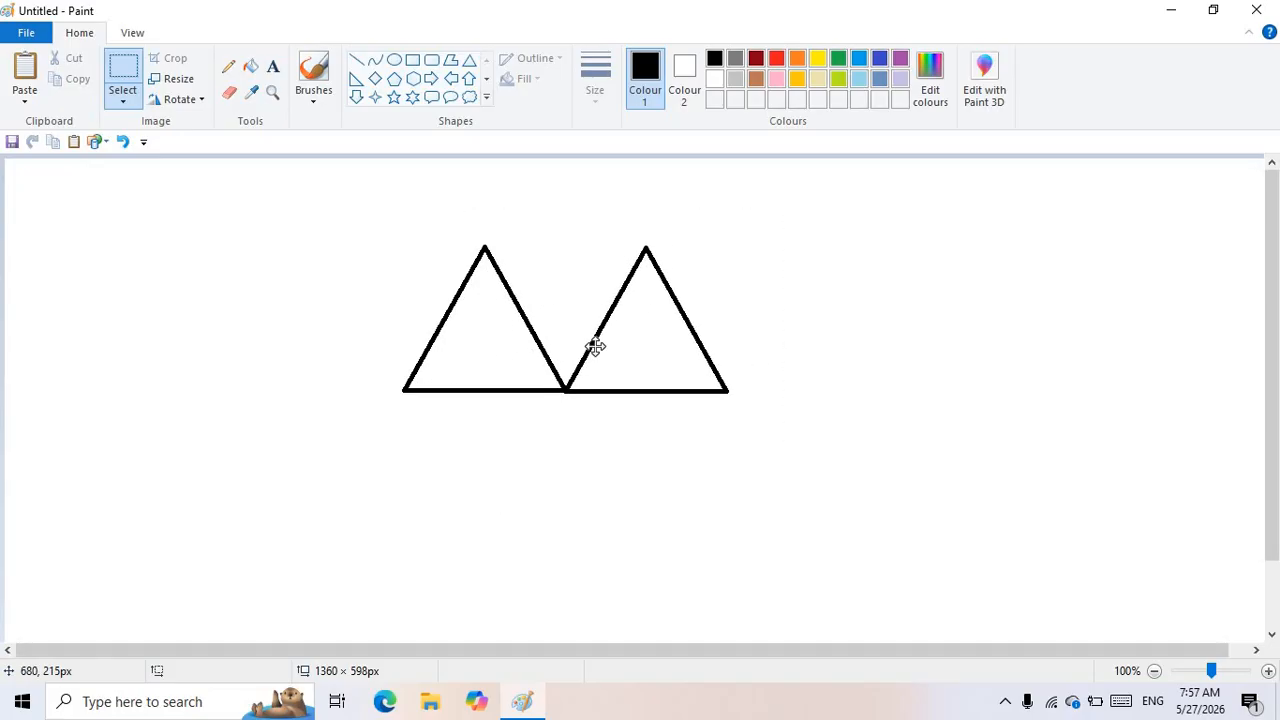
- Switch transparent selection off and back on for the pasted triangle, and clear the selection
{"action": "left_click", "coordinate": [124, 100]}
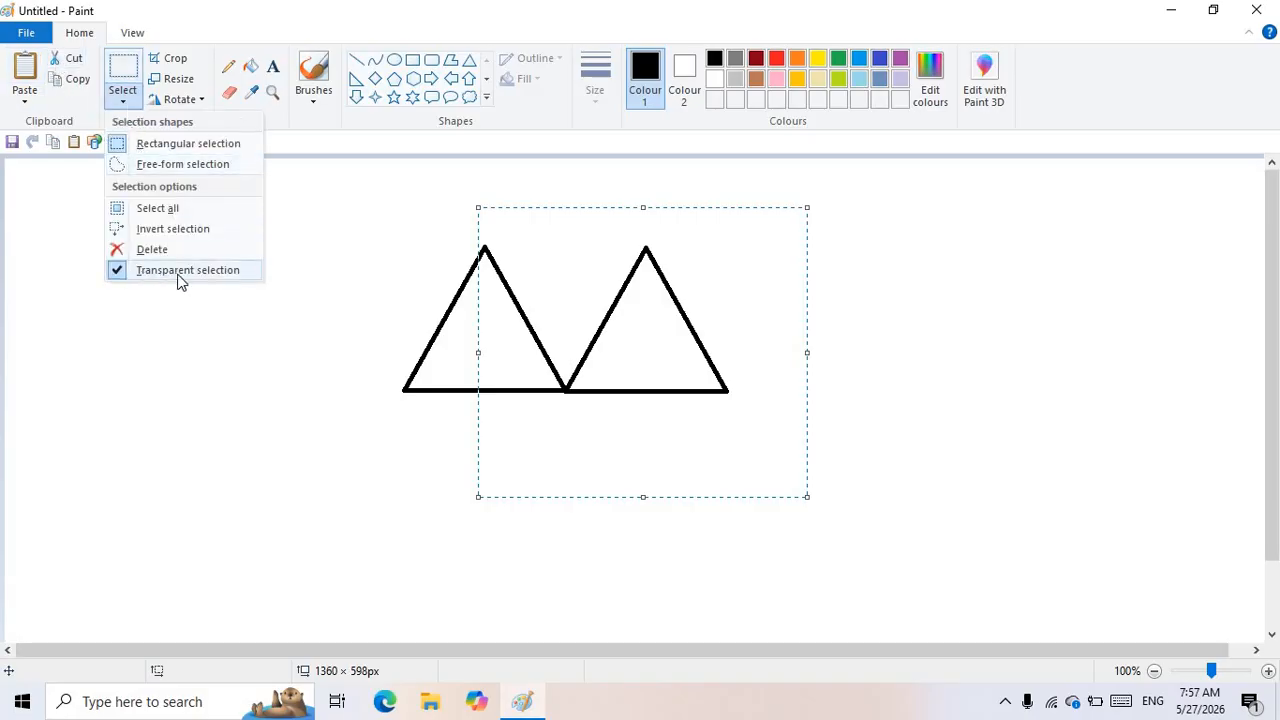
{"action": "left_click", "coordinate": [120, 274]}
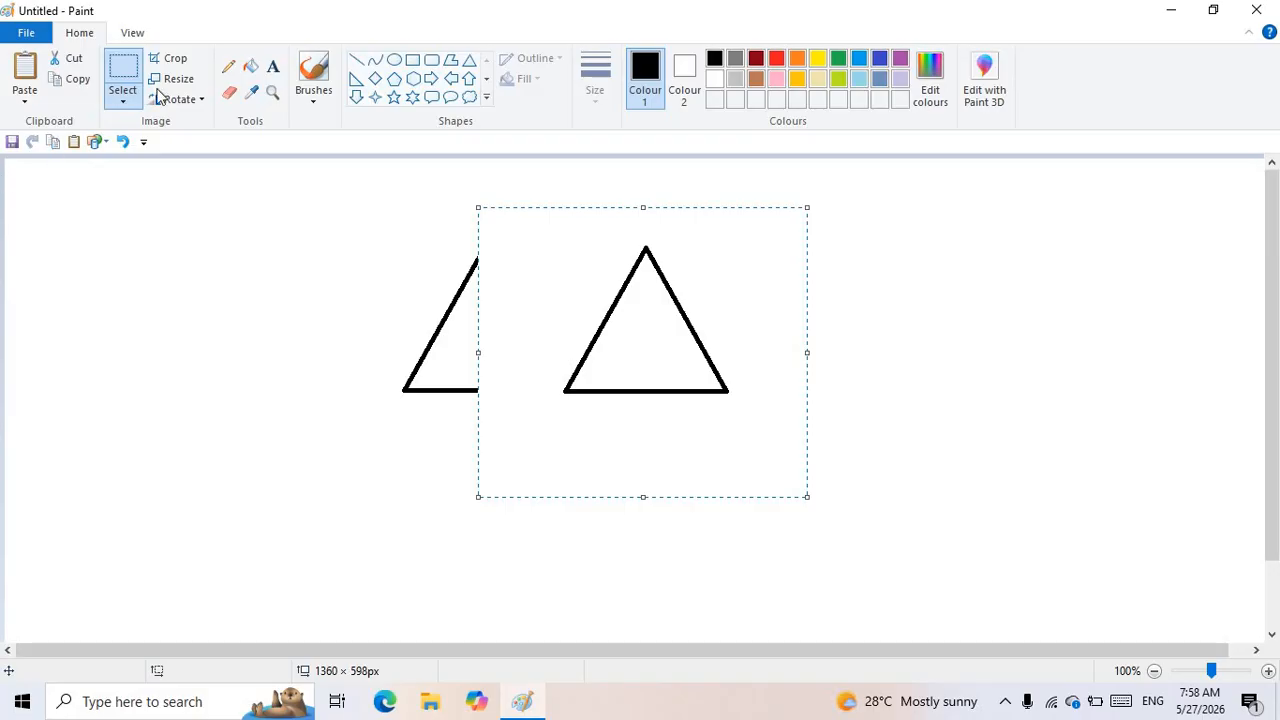
{"action": "left_click", "coordinate": [123, 102]}
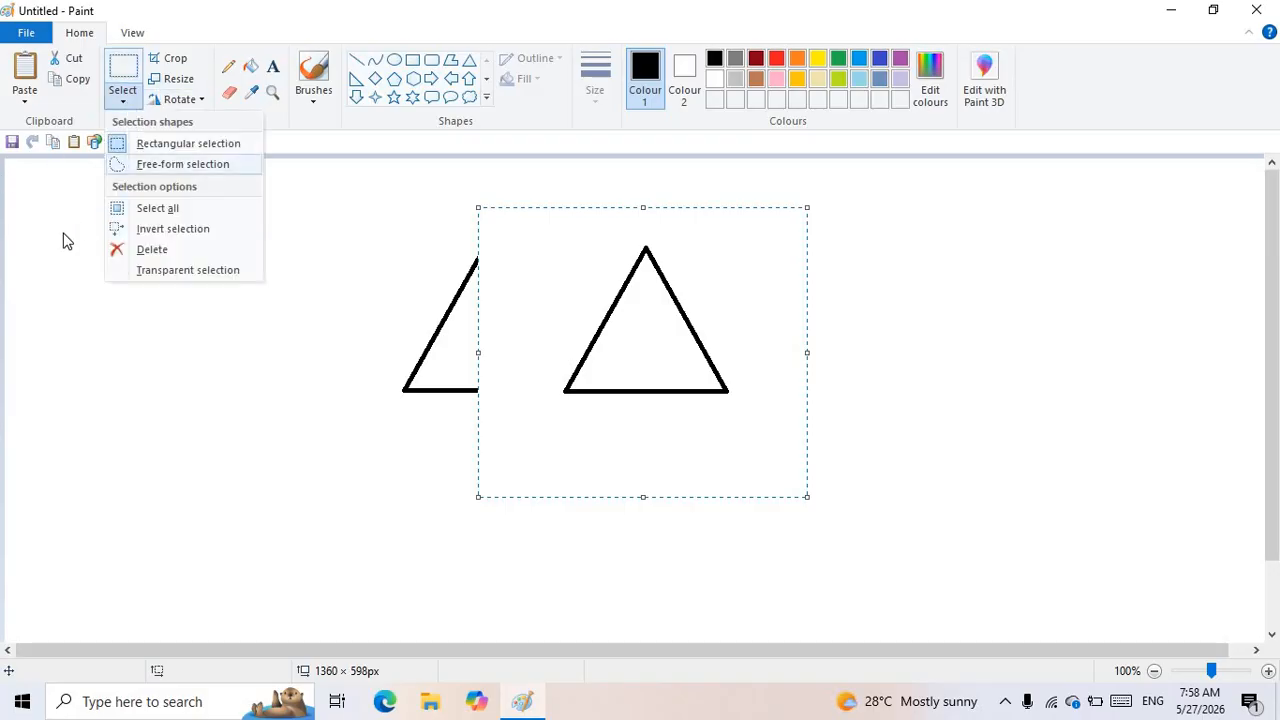
{"action": "left_click", "coordinate": [116, 274]}
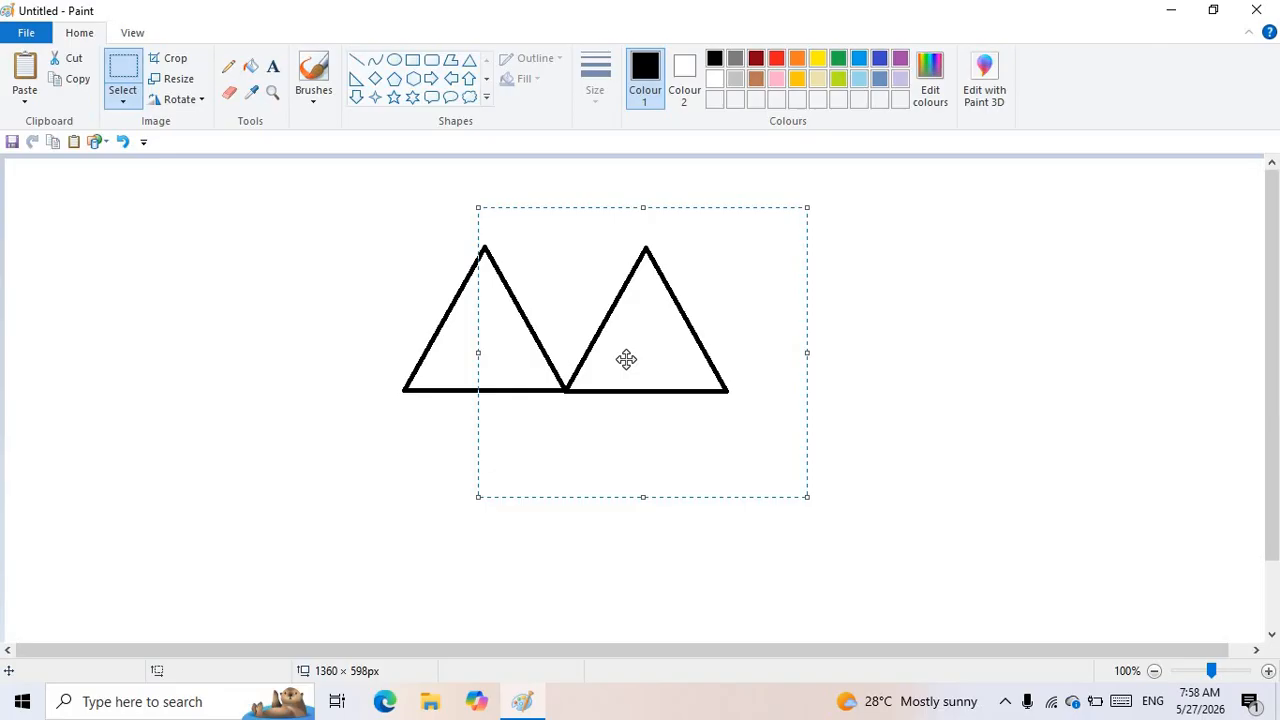
{"action": "left_click", "coordinate": [899, 308]}
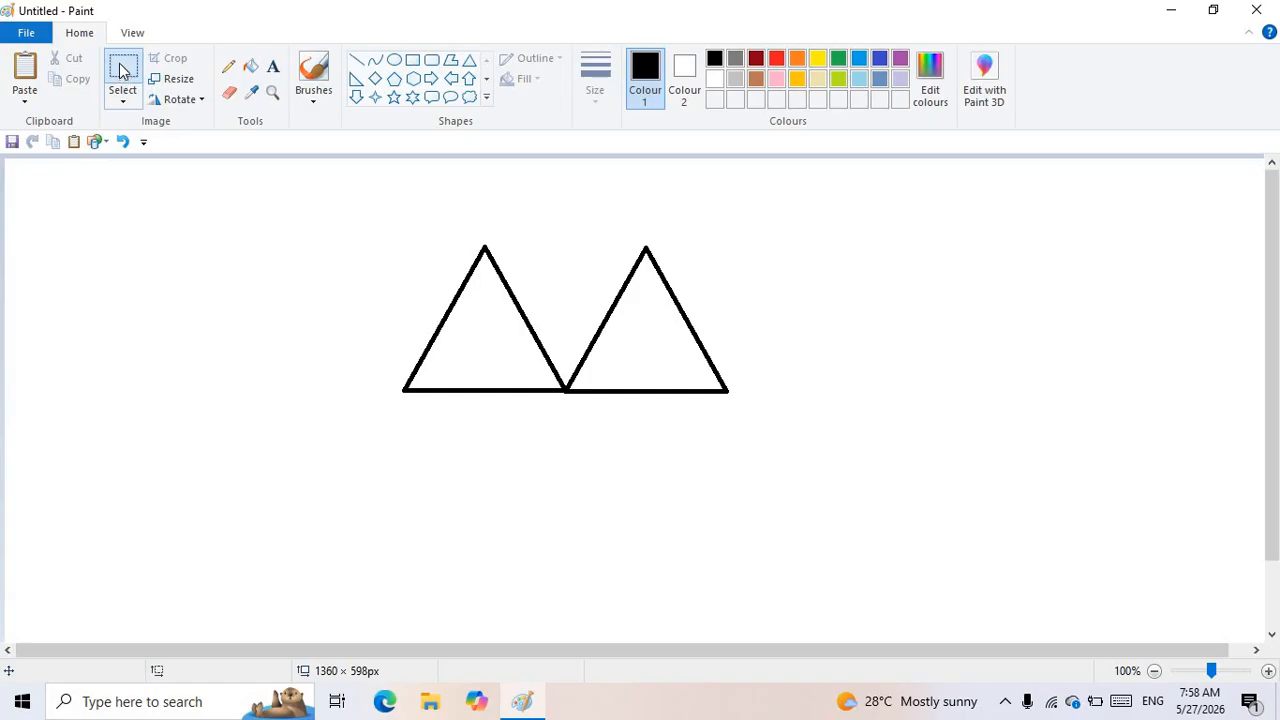
- Cut both triangles using a rectangular selection of about 514 × 257 px, and undo the cut
{"action": "left_click_drag", "start_coordinate": [357, 204], "coordinate": [817, 446]}
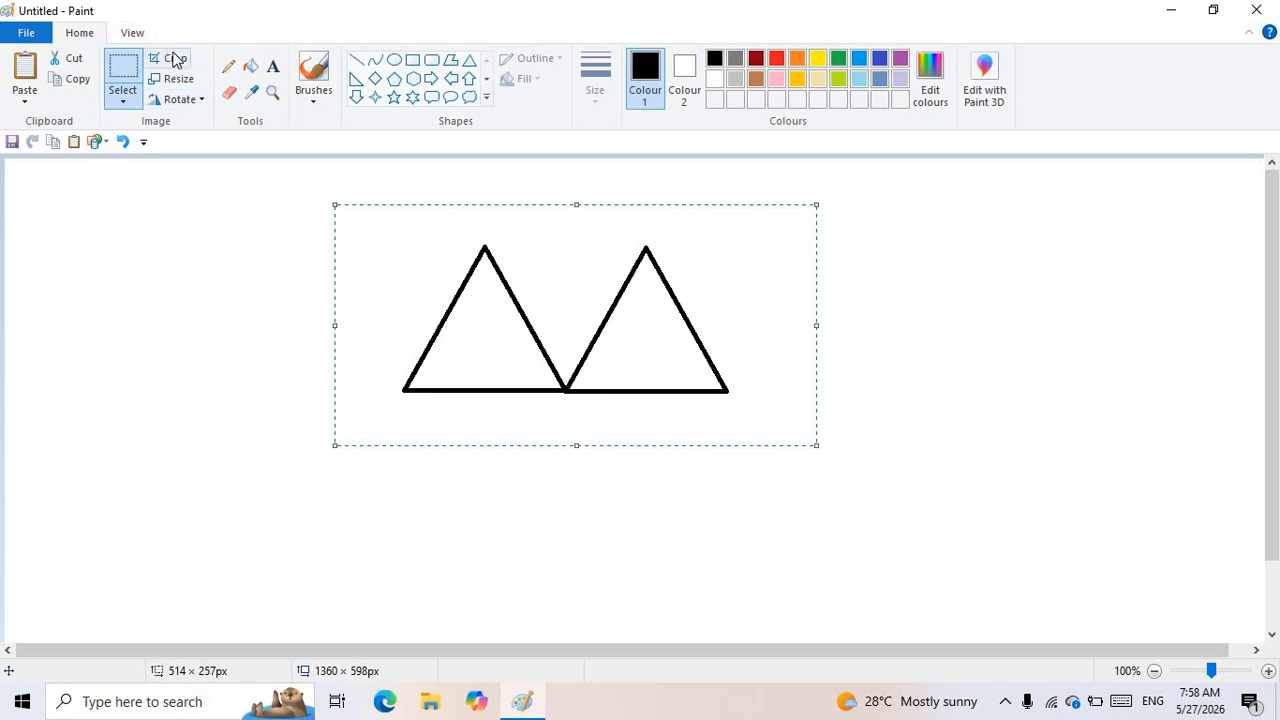
{"action": "left_click", "coordinate": [74, 59]}
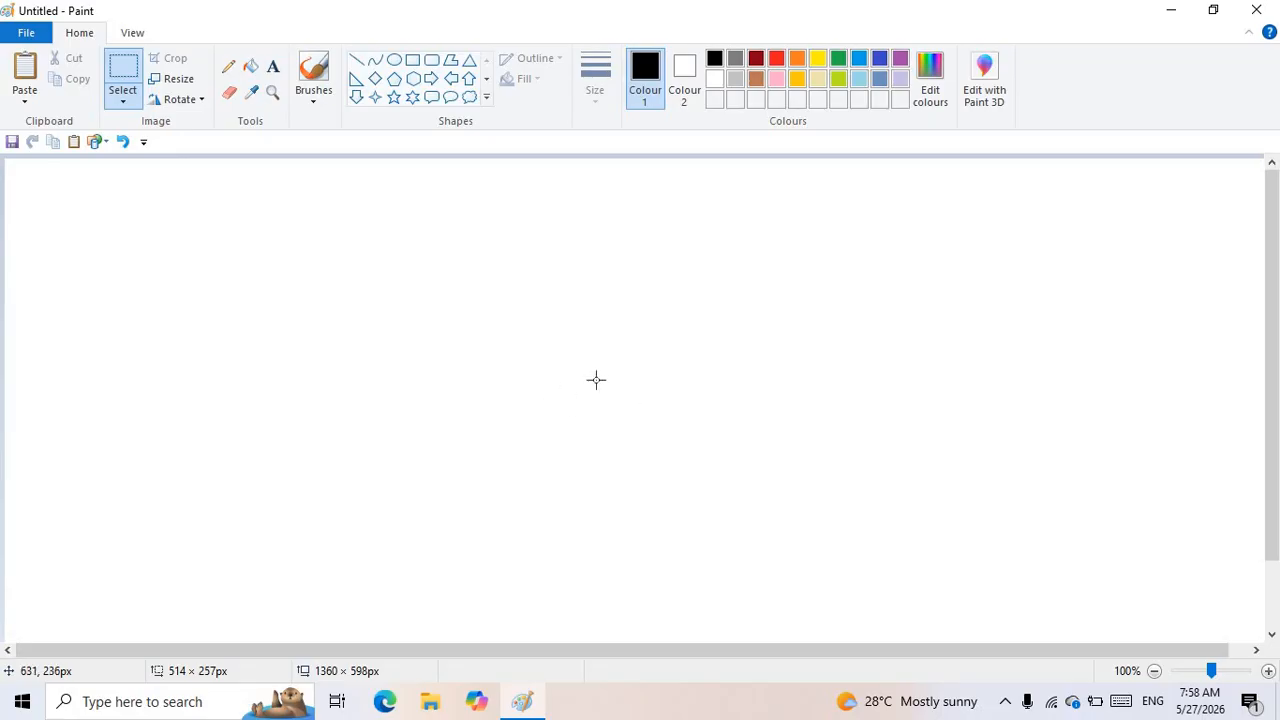
{"action": "key", "text": "ctrl+z"}
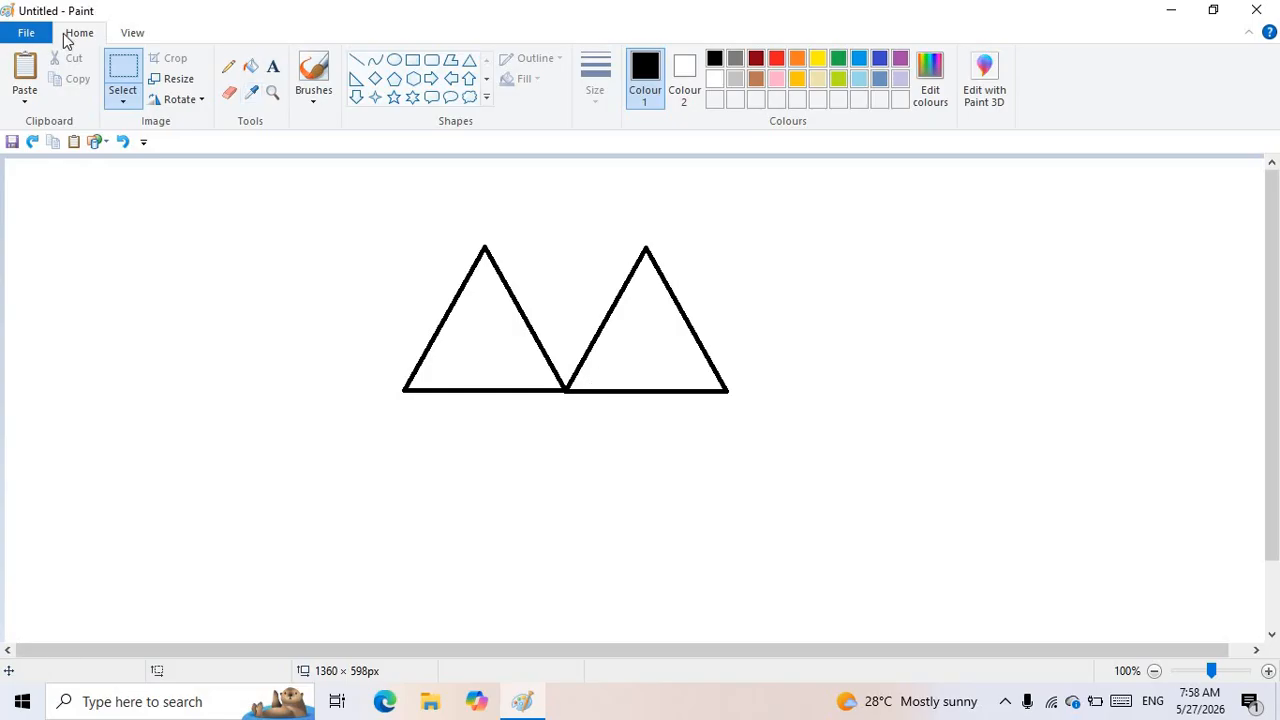
- Crop the picture to a selection of about 410 × 236 px around both triangles, and undo the crop
{"action": "left_click_drag", "start_coordinate": [363, 213], "coordinate": [746, 433]}
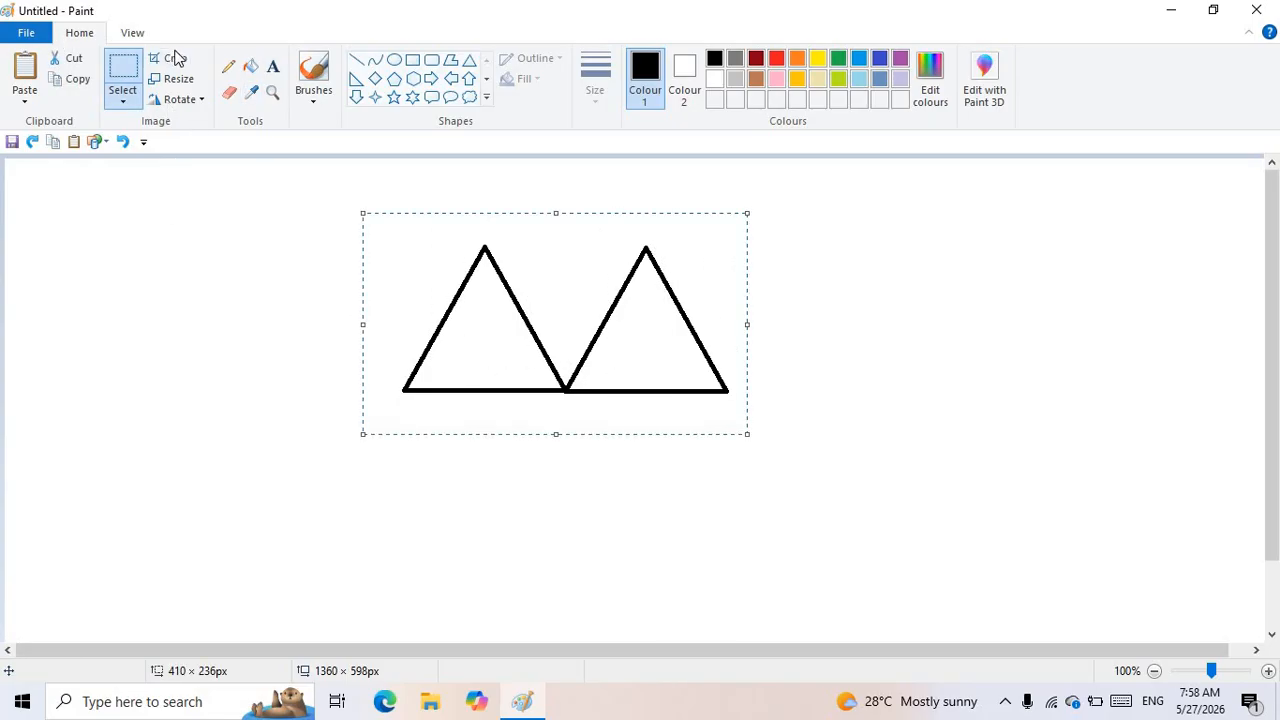
{"action": "left_click", "coordinate": [172, 58]}
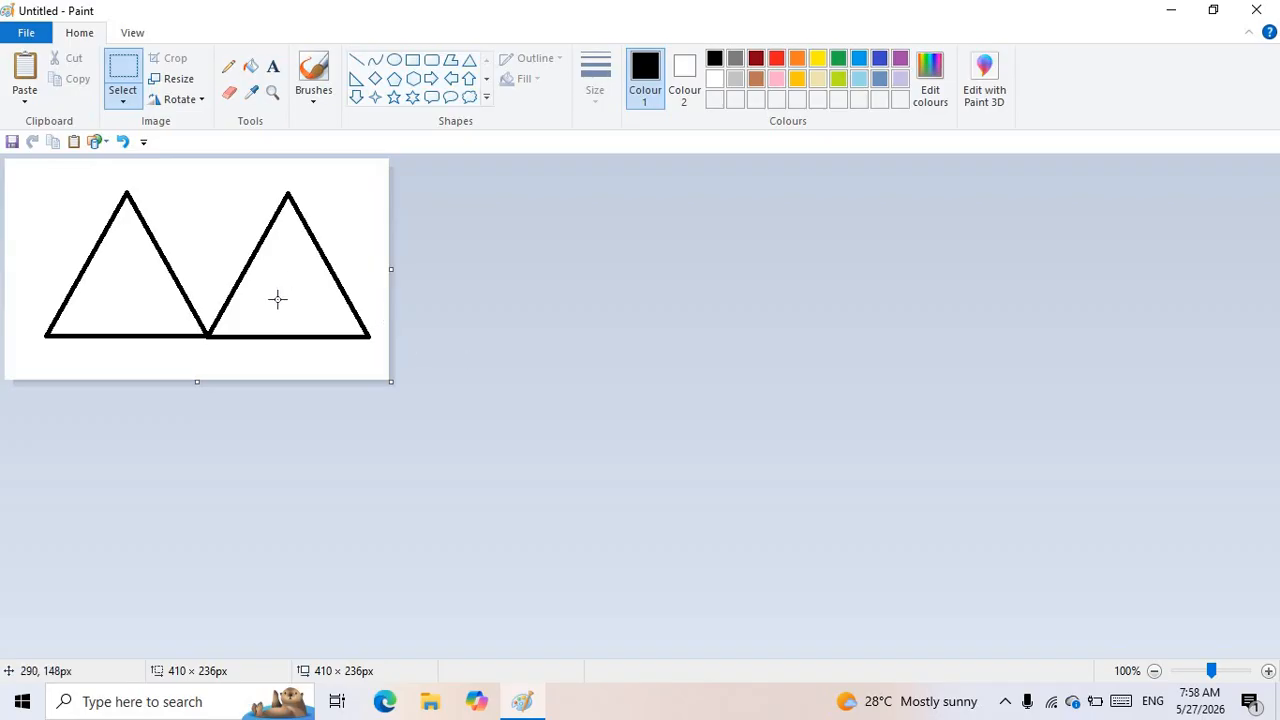
{"action": "key", "text": "ctrl+z"}
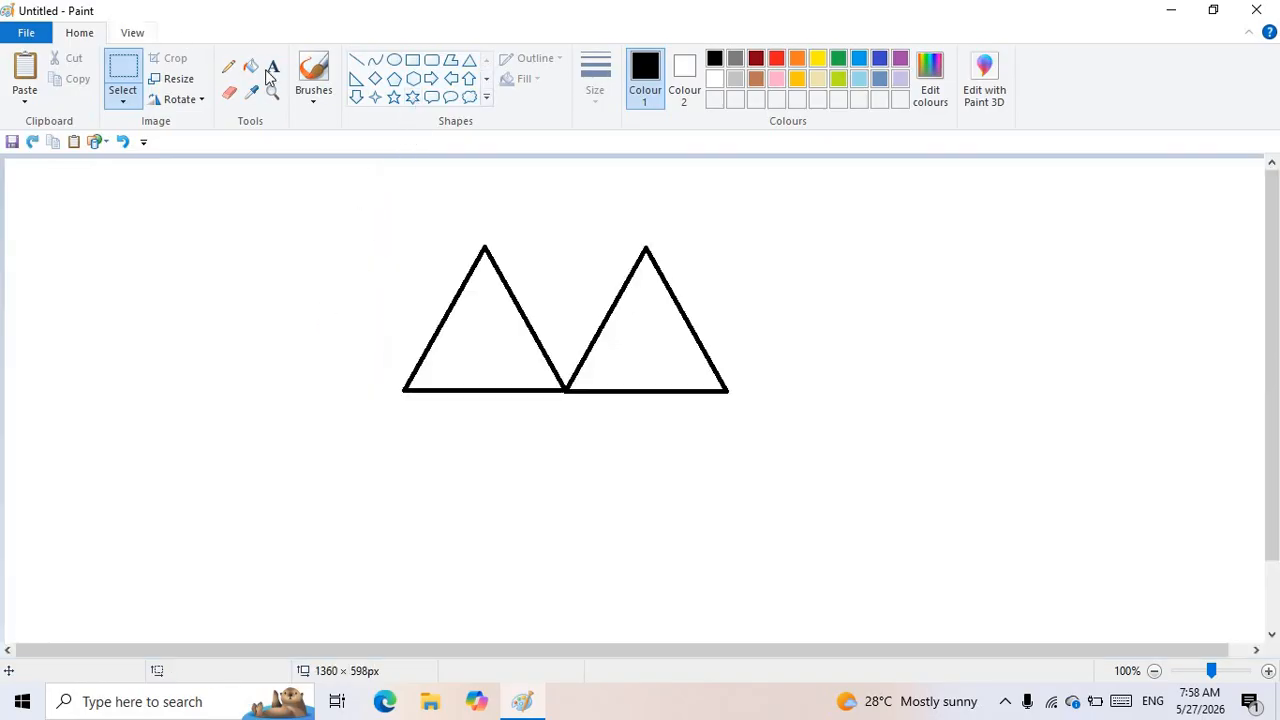
- Scribble loose freehand Pencil lines all around the two triangles
{"action": "left_click", "coordinate": [229, 67]}
{"action": "mouse_move", "coordinate": [212, 269]}
{"action": "left_mouse_down"}
{"action": "mouse_move", "coordinate": [50, 505]}
{"action": "mouse_move", "coordinate": [253, 537]}
{"action": "mouse_move", "coordinate": [260, 560]}
{"action": "left_mouse_up"}
{"action": "mouse_move", "coordinate": [406, 518]}
{"action": "left_mouse_down"}
{"action": "mouse_move", "coordinate": [957, 554]}
{"action": "mouse_move", "coordinate": [1123, 337]}
{"action": "mouse_move", "coordinate": [891, 307]}
{"action": "left_mouse_up"}
{"action": "left_click", "coordinate": [846, 266]}
{"action": "mouse_move", "coordinate": [846, 266]}
{"action": "left_mouse_down"}
{"action": "mouse_move", "coordinate": [351, 177]}
{"action": "mouse_move", "coordinate": [258, 240]}
{"action": "left_mouse_up"}
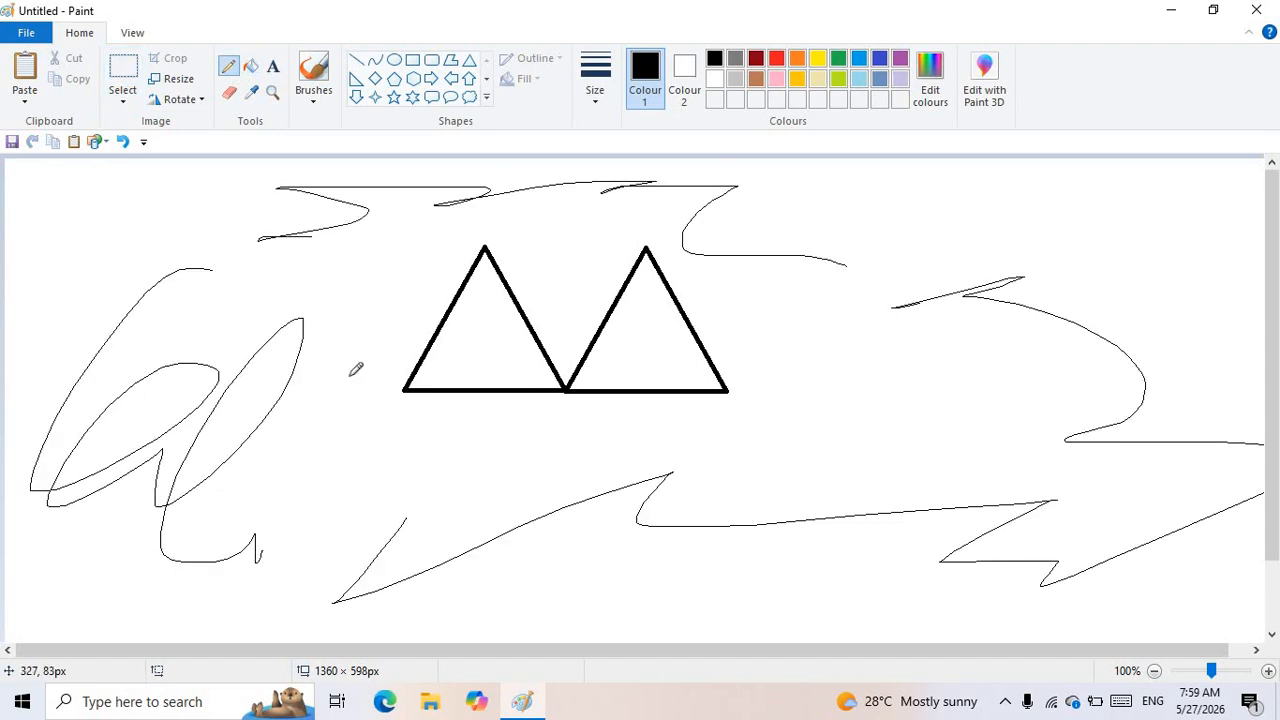
{"action": "mouse_move", "coordinate": [212, 400]}
{"action": "left_mouse_down"}
{"action": "mouse_move", "coordinate": [278, 455]}
{"action": "mouse_move", "coordinate": [383, 512]}
{"action": "mouse_move", "coordinate": [650, 577]}
{"action": "mouse_move", "coordinate": [866, 592]}
{"action": "left_mouse_up"}
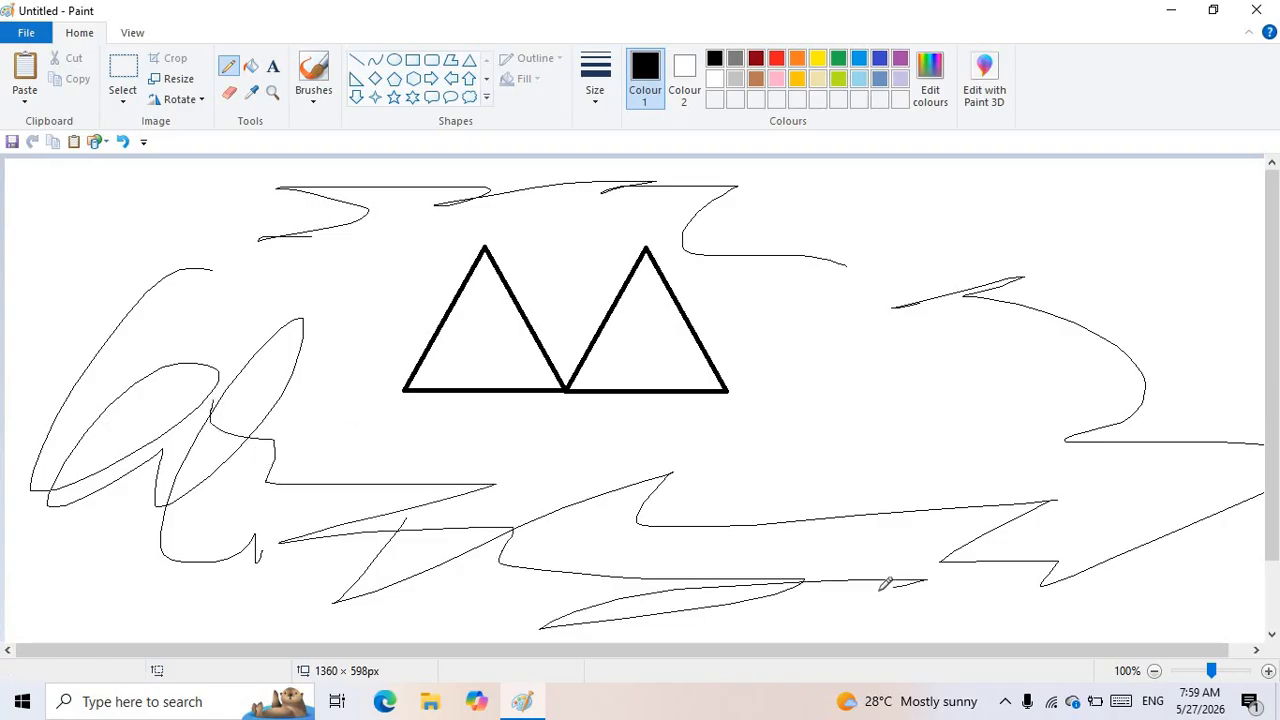
{"action": "mouse_move", "coordinate": [855, 366]}
{"action": "left_mouse_down"}
{"action": "mouse_move", "coordinate": [1094, 280]}
{"action": "mouse_move", "coordinate": [1020, 209]}
{"action": "mouse_move", "coordinate": [1003, 251]}
{"action": "left_mouse_up"}
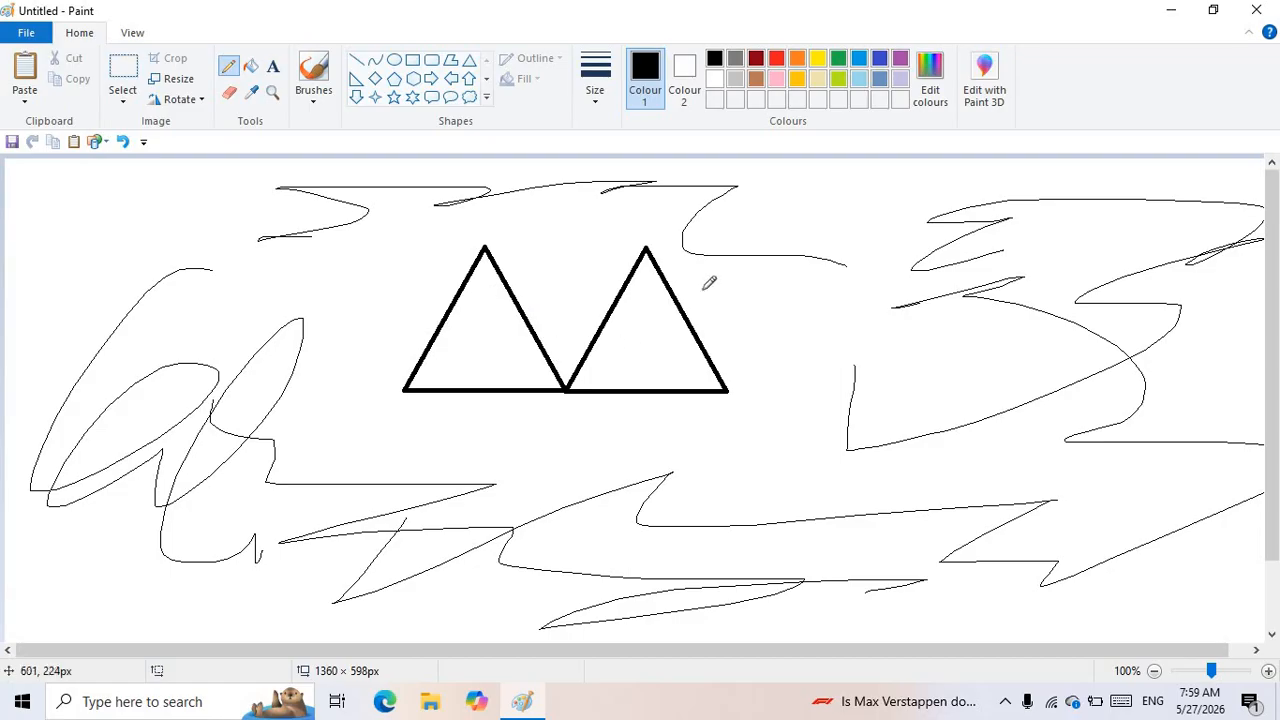
- Crop the scribbled picture to a selection of about 425 × 188 px around both triangles, and undo the crop
{"action": "left_click", "coordinate": [124, 68]}
{"action": "left_click_drag", "start_coordinate": [405, 213], "coordinate": [775, 445]}
{"action": "left_click", "coordinate": [820, 429]}
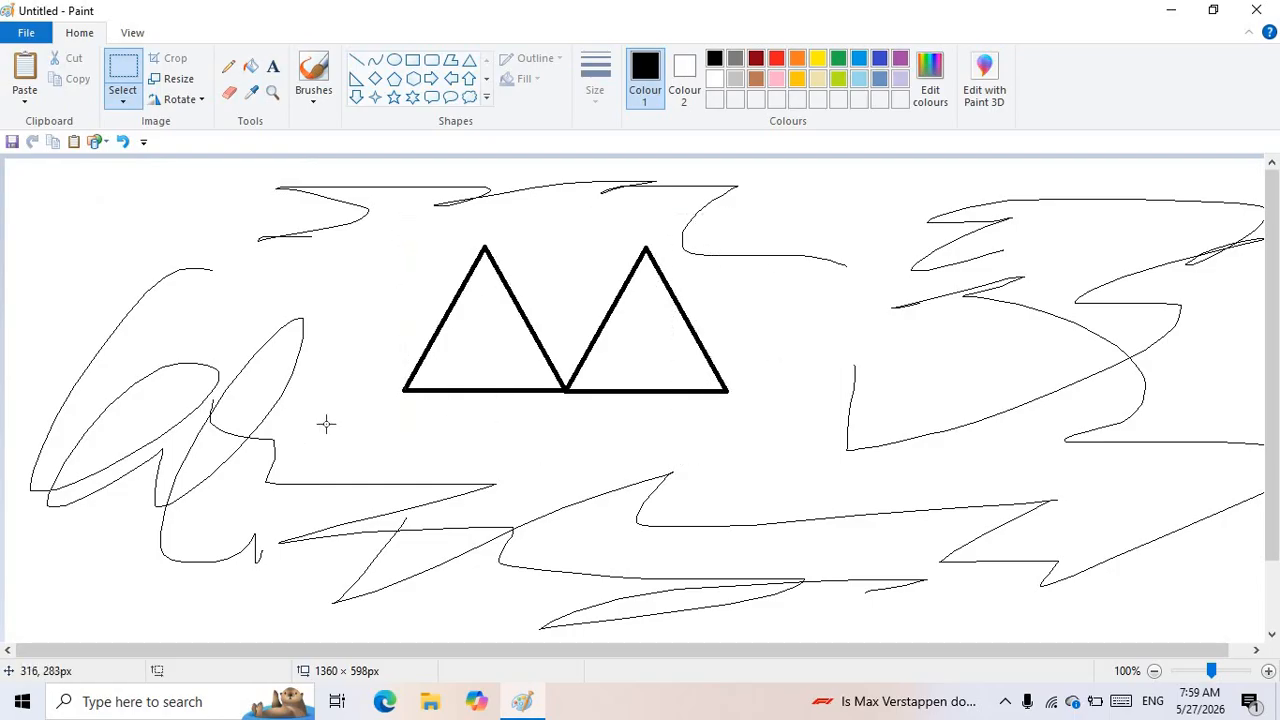
{"action": "left_click_drag", "start_coordinate": [371, 412], "coordinate": [770, 238]}
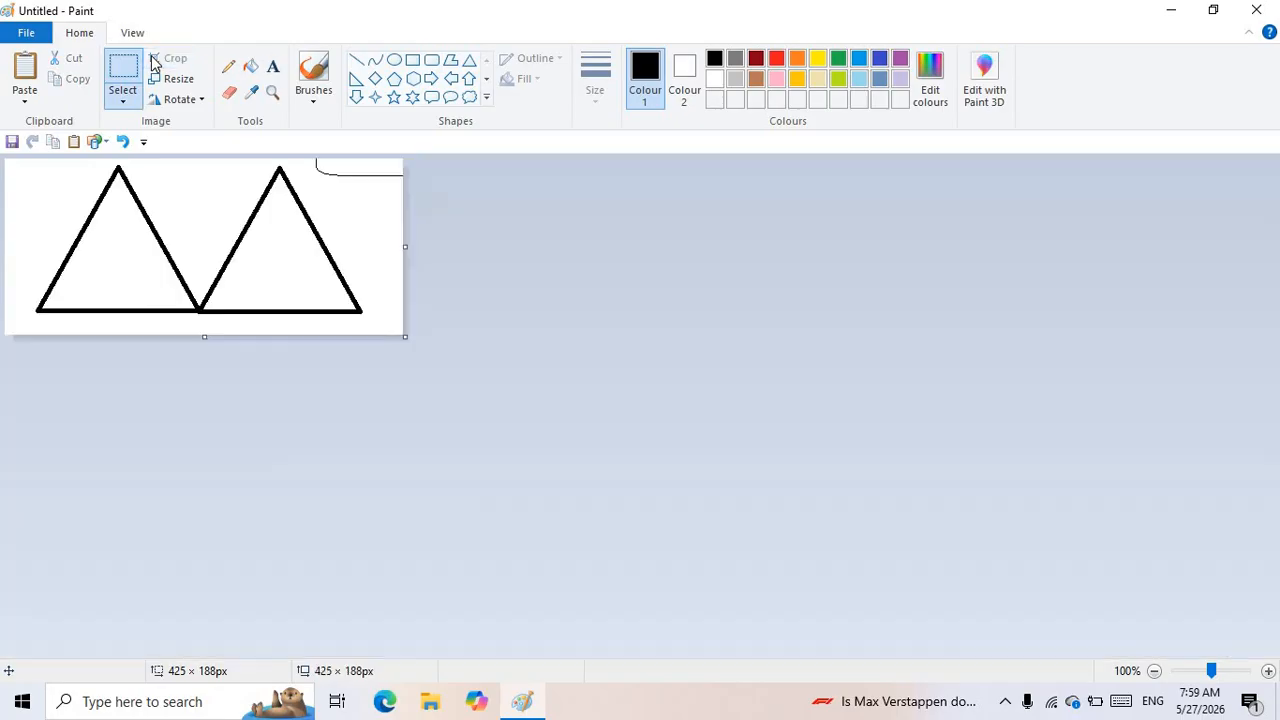
{"action": "left_click", "coordinate": [162, 58]}
{"action": "key", "text": "ctrl+z"}
- Enclose both triangles in a rectangular selection of about 383 × 208 px, and cut them out of the scribbled picture
{"action": "mouse_move", "coordinate": [430, 213]}
{"action": "left_mouse_down"}
{"action": "mouse_move", "coordinate": [384, 357]}
{"action": "mouse_move", "coordinate": [677, 457]}
{"action": "left_mouse_up"}
{"action": "left_click", "coordinate": [394, 391]}
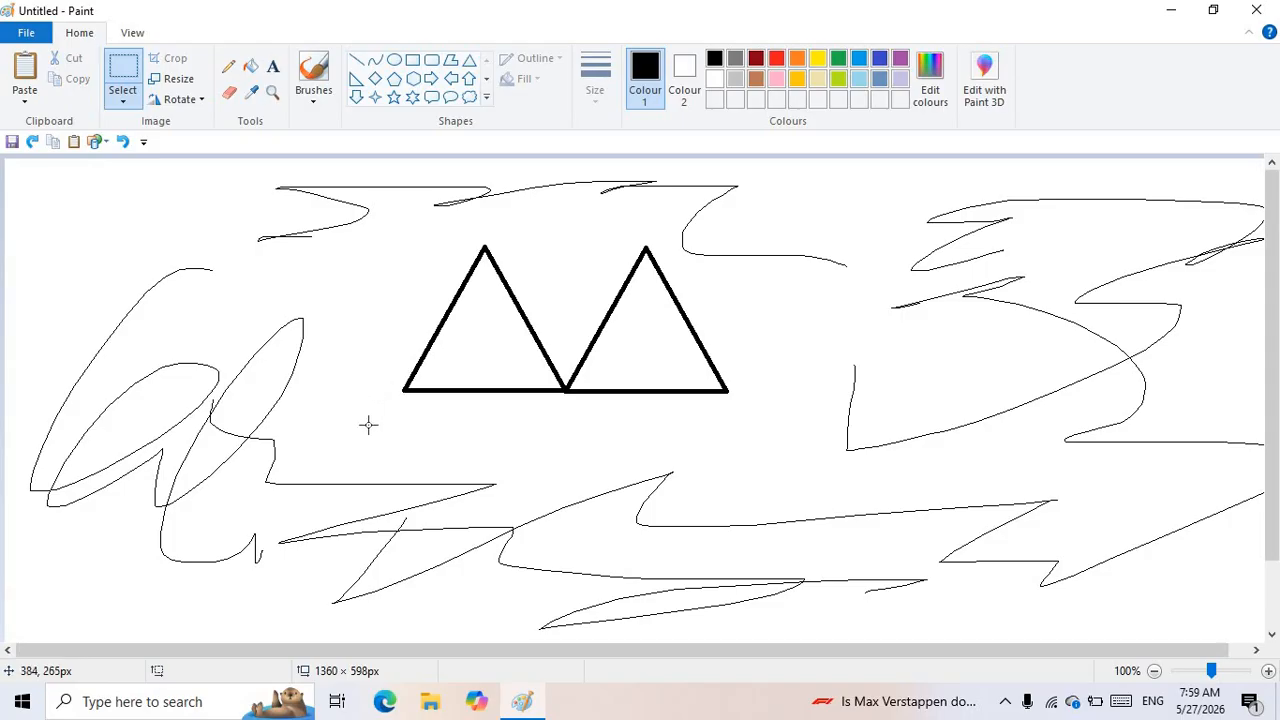
{"action": "left_click_drag", "start_coordinate": [368, 425], "coordinate": [727, 230]}
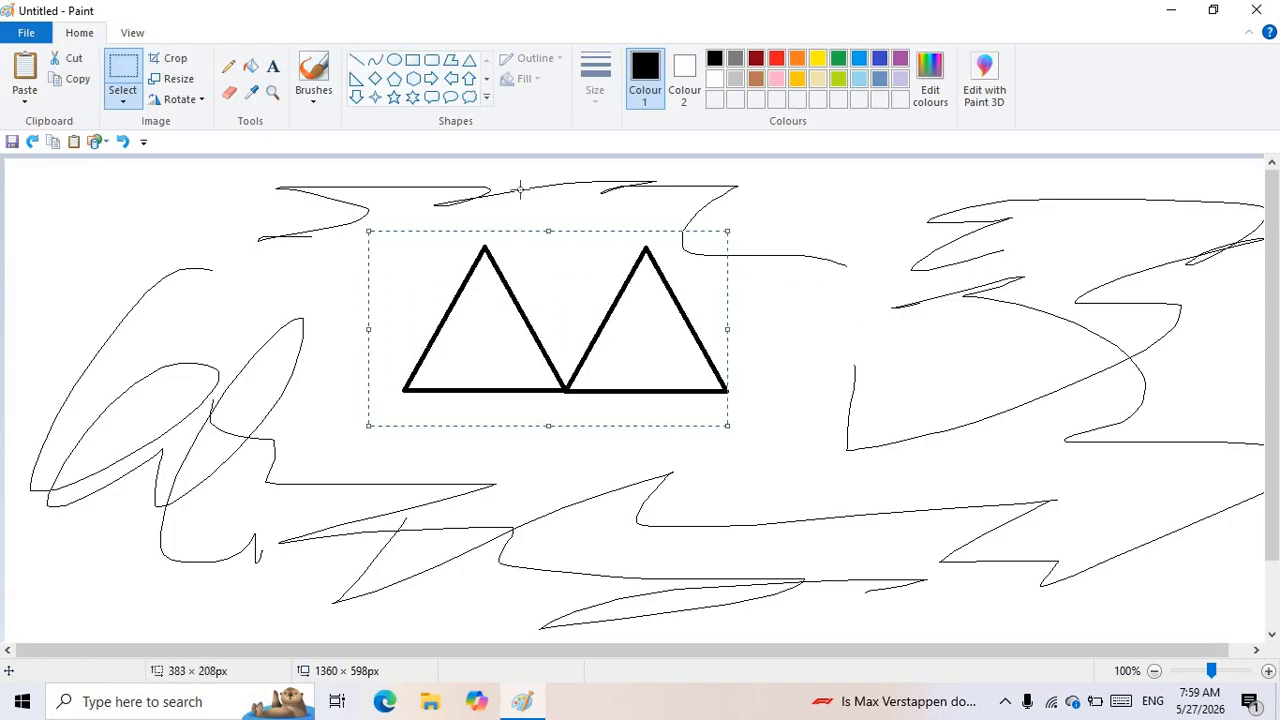
{"action": "left_click", "coordinate": [76, 58]}
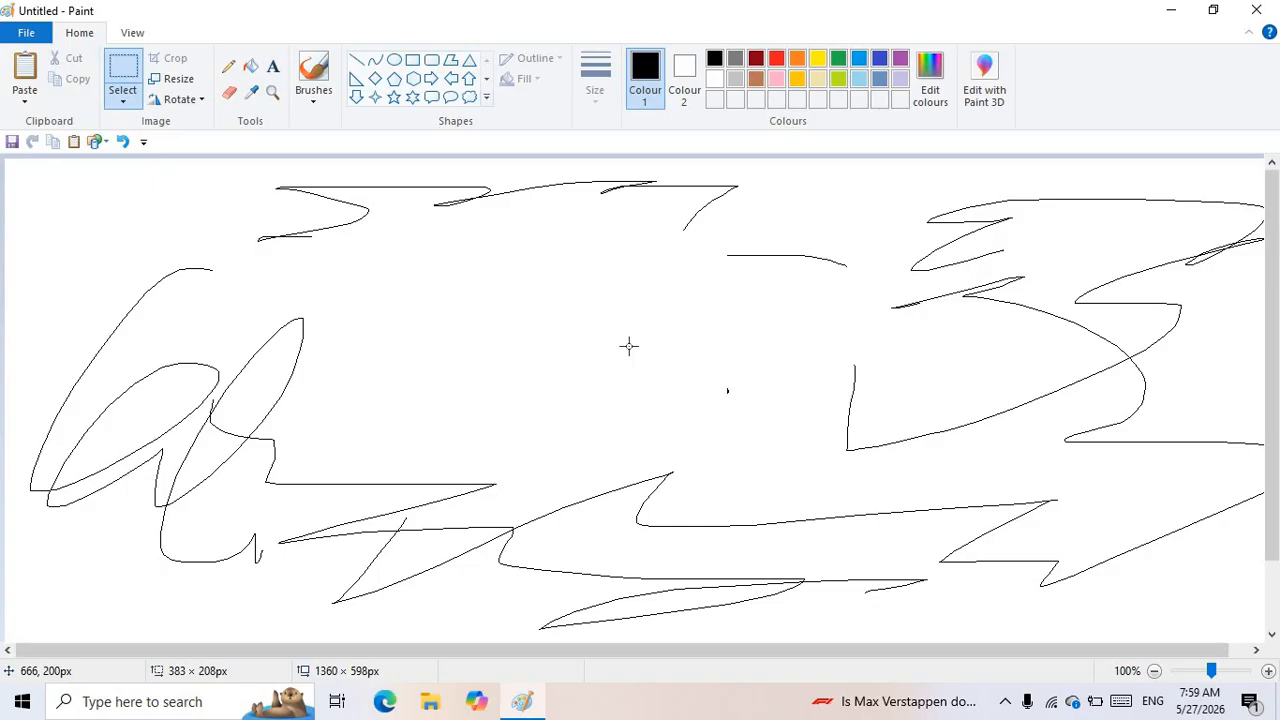
- Draw two similar triangles side by side, with a gap between them, in the cleared area amid the scribbles
{"action": "left_click", "coordinate": [469, 61]}
{"action": "left_click_drag", "start_coordinate": [394, 268], "coordinate": [566, 400]}
{"action": "left_click_drag", "start_coordinate": [617, 260], "coordinate": [787, 400]}
{"action": "left_click", "coordinate": [847, 314]}
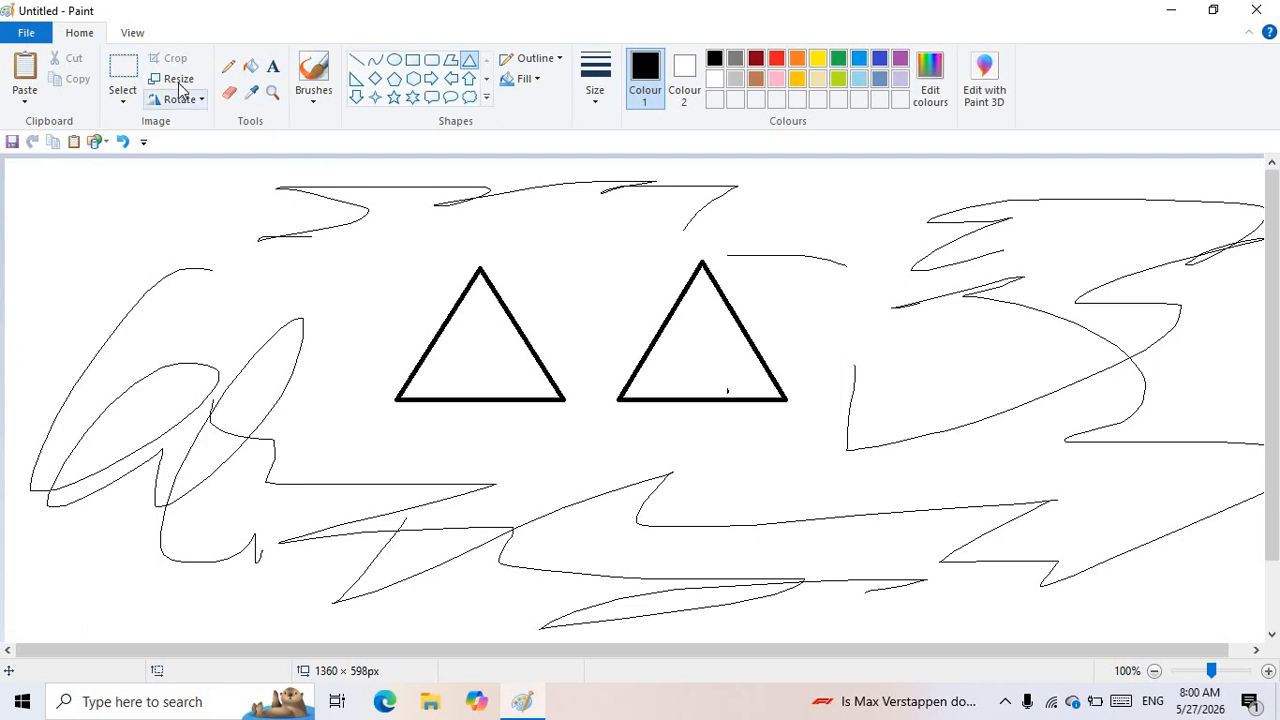
- Select a 197 × 229 px area around the left triangle and enlarge it about one and a half times by pixels, maintaining the aspect ratio
{"action": "left_click", "coordinate": [122, 78]}
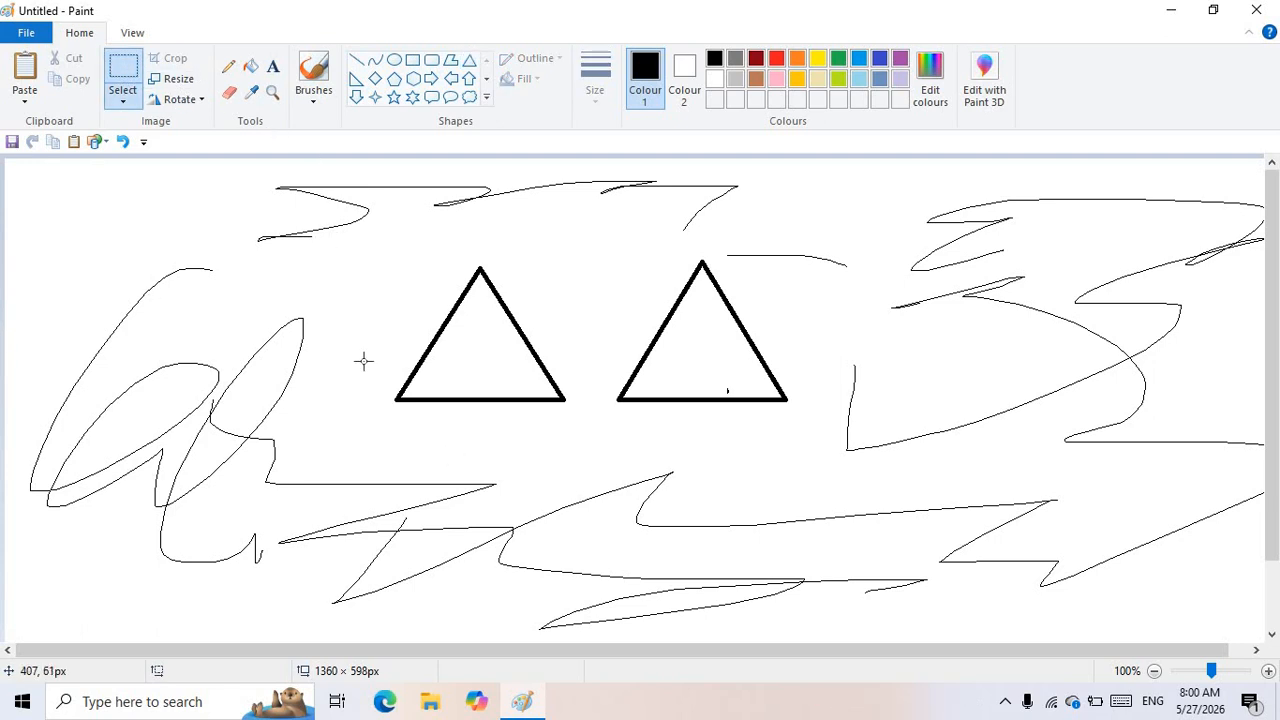
{"action": "left_click_drag", "start_coordinate": [387, 216], "coordinate": [586, 432]}
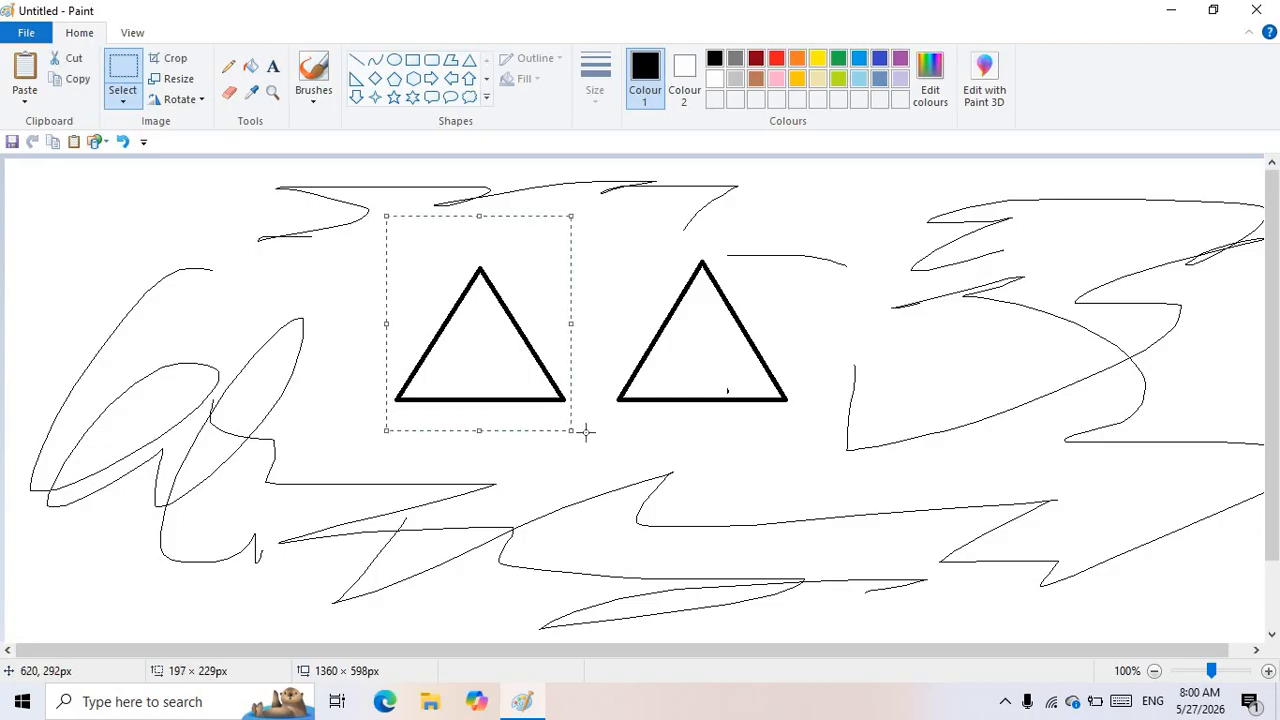
{"action": "left_click", "coordinate": [176, 79]}
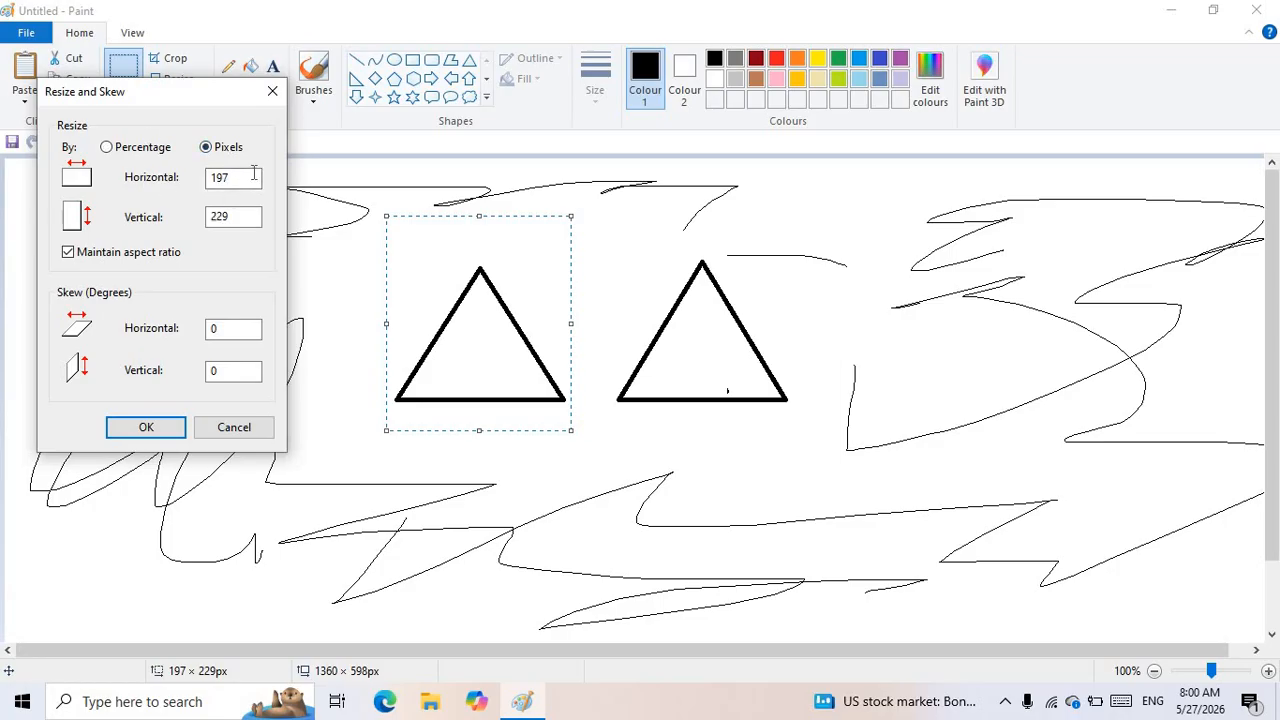
{"action": "left_click_drag", "start_coordinate": [254, 174], "coordinate": [199, 203]}
{"action": "type", "text": "2"}
{"action": "left_click", "coordinate": [146, 427]}
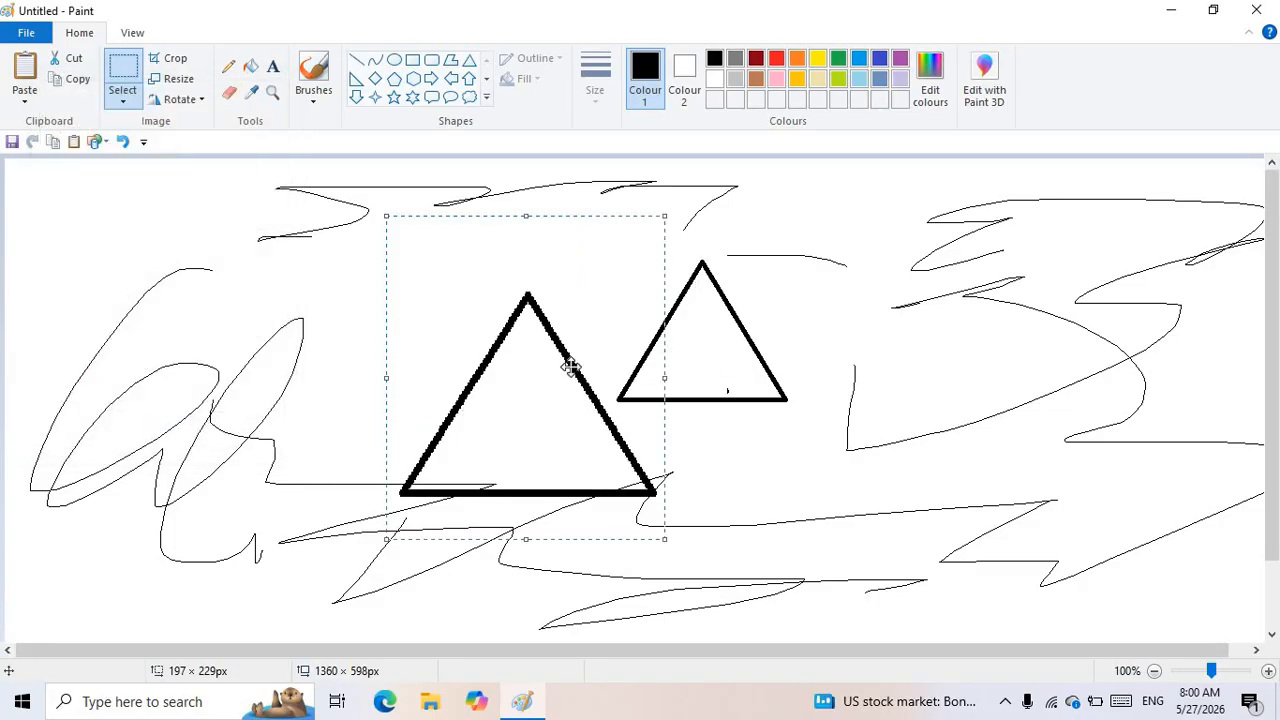
- Resize the enlarged left triangle's selection to 97 px horizontally, maintaining the aspect ratio, and place it just left of the other triangle
{"action": "left_click_drag", "start_coordinate": [551, 391], "coordinate": [491, 286]}
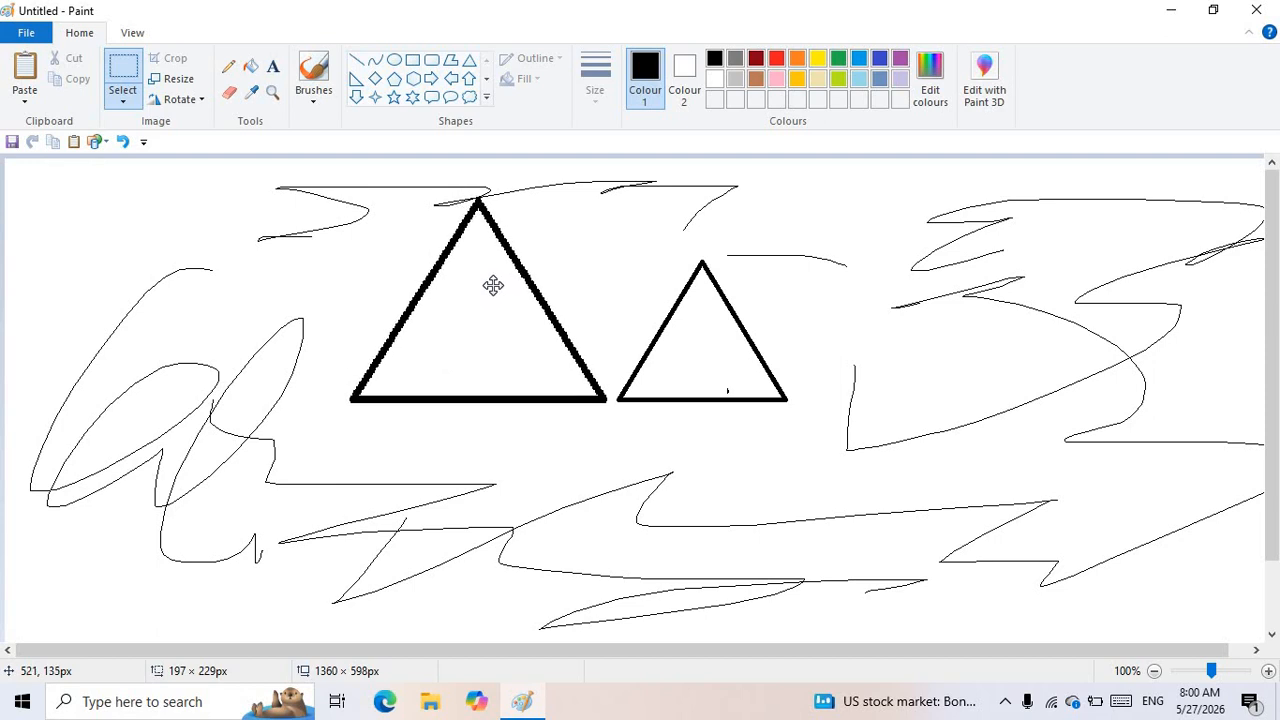
{"action": "left_click", "coordinate": [172, 78]}
{"action": "left_click", "coordinate": [205, 148]}
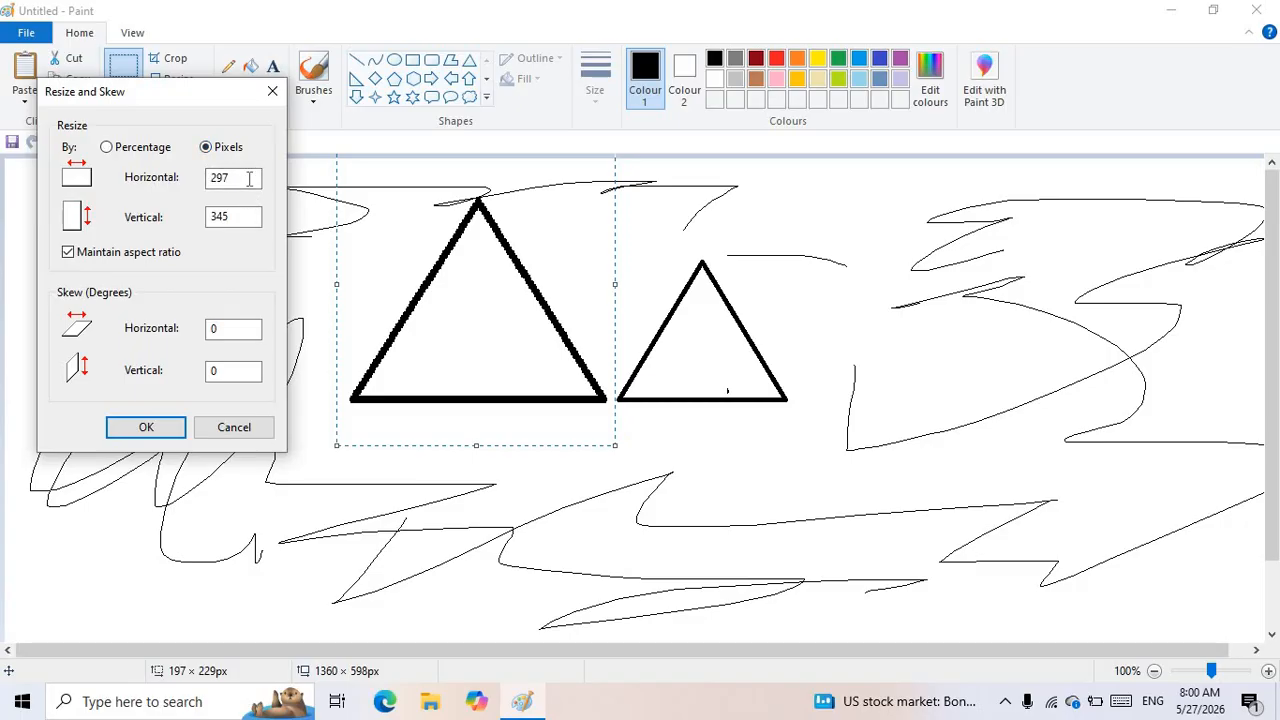
{"action": "double_click", "coordinate": [249, 178]}
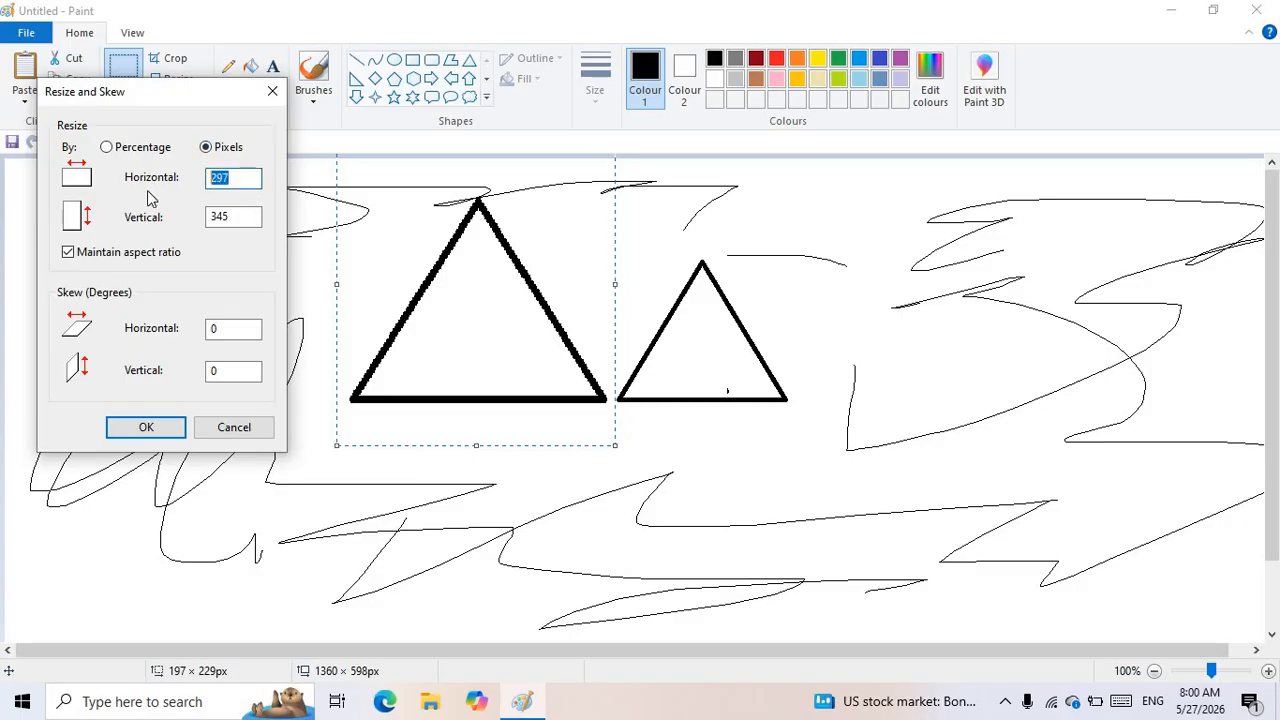
{"action": "type", "text": "97"}
{"action": "key", "text": "Return"}
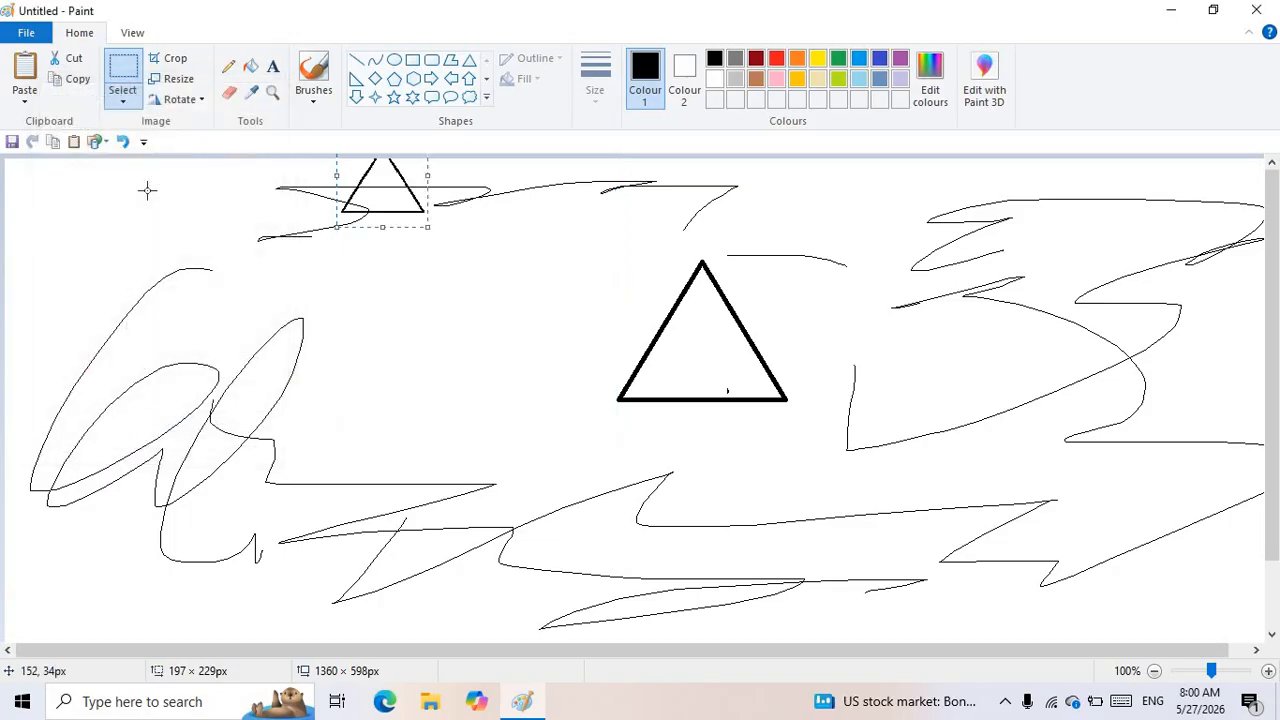
{"action": "left_click_drag", "start_coordinate": [399, 229], "coordinate": [530, 370]}
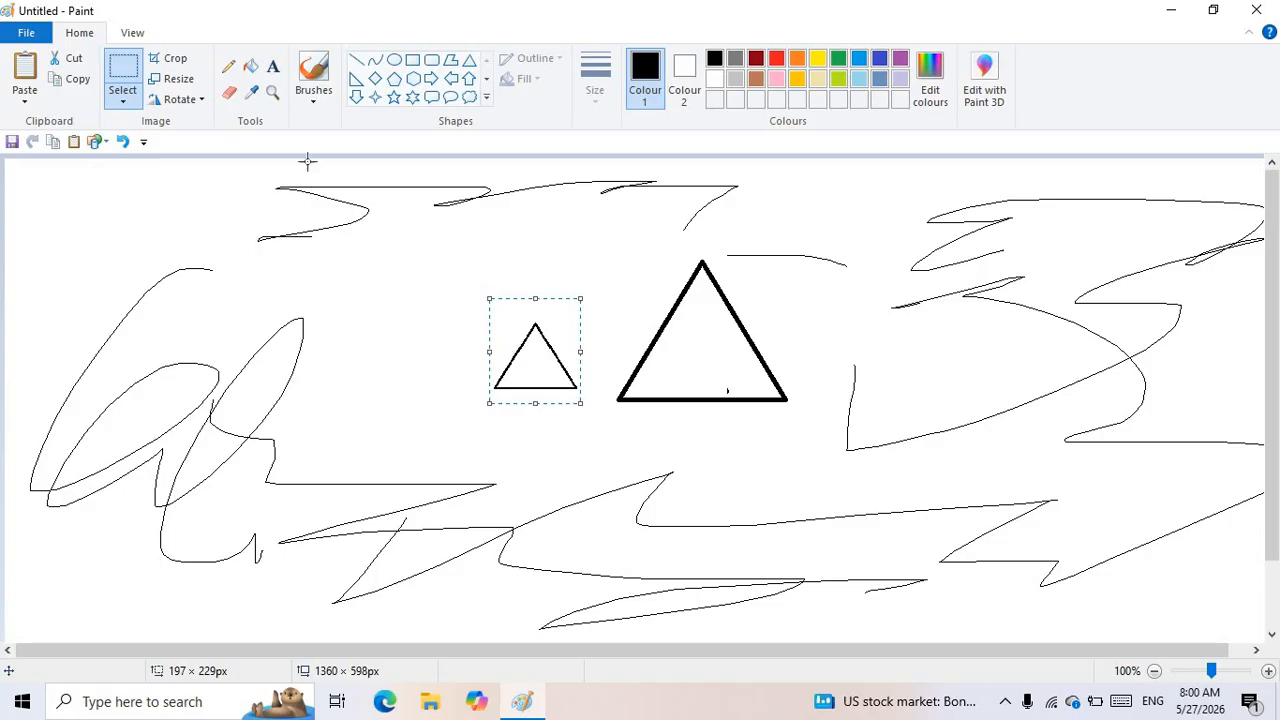
- Clear the entire canvas and draw an upward block arrow about 125 × 273 px near the middle
{"action": "key", "text": "ctrl+a"}
{"action": "key", "text": "Delete"}
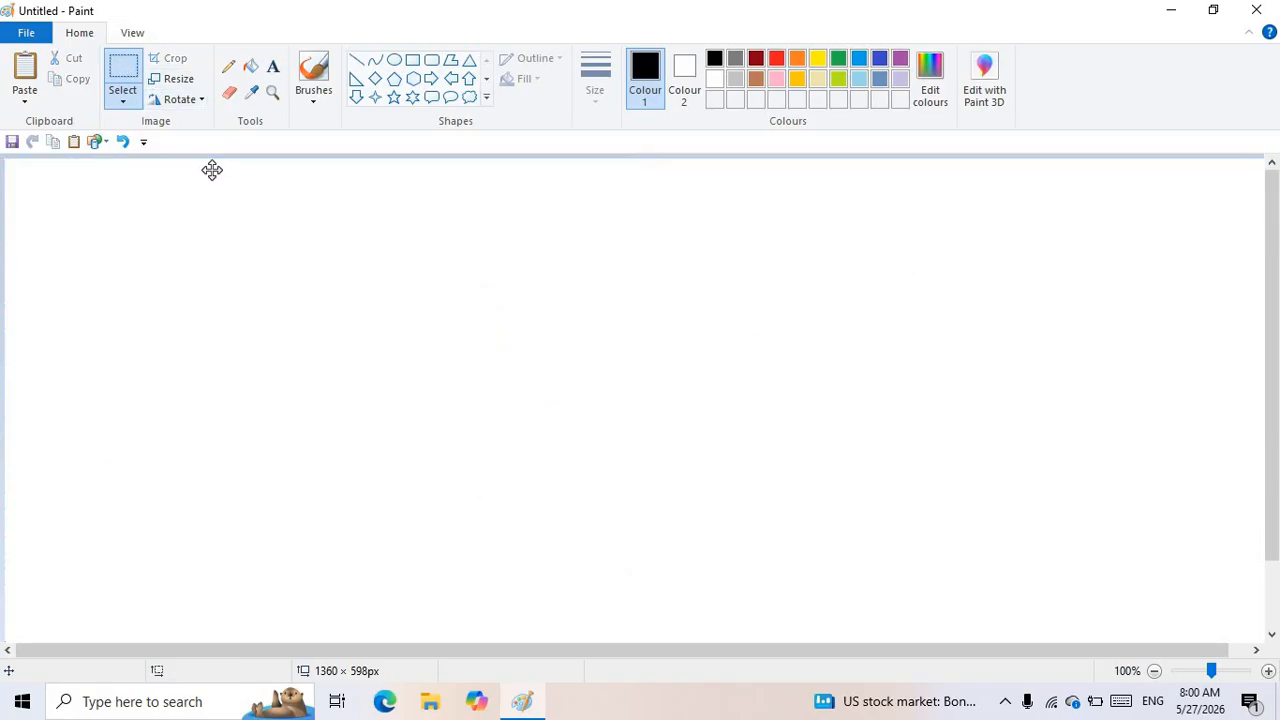
{"action": "left_click", "coordinate": [201, 100]}
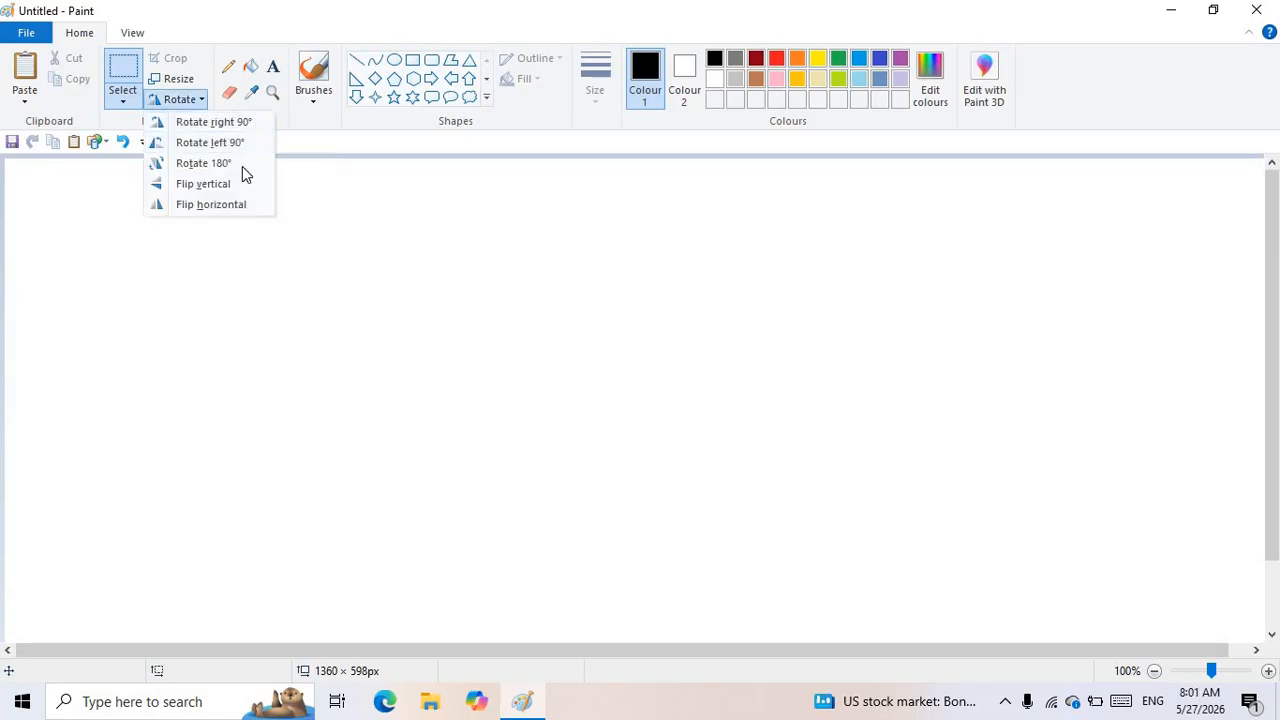
{"action": "left_click", "coordinate": [468, 80]}
{"action": "left_click_drag", "start_coordinate": [440, 173], "coordinate": [557, 427]}
{"action": "left_click_drag", "start_coordinate": [483, 394], "coordinate": [468, 507]}
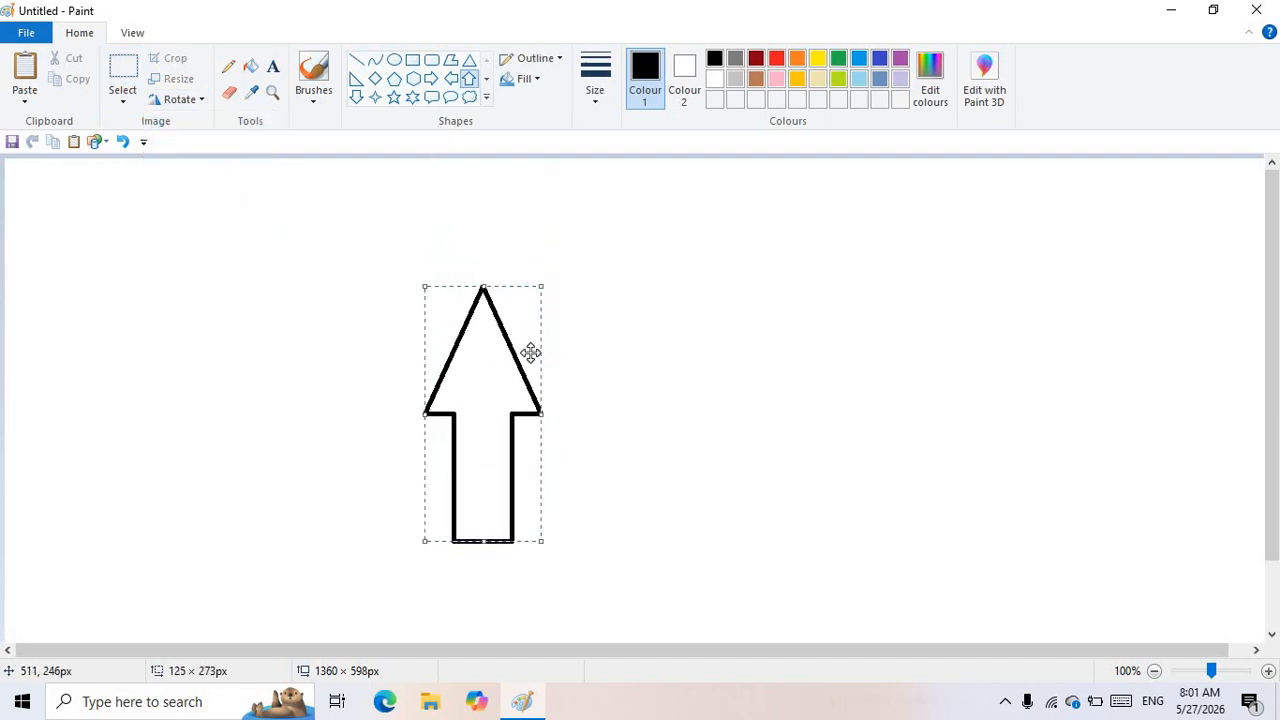
{"action": "left_click", "coordinate": [669, 301]}
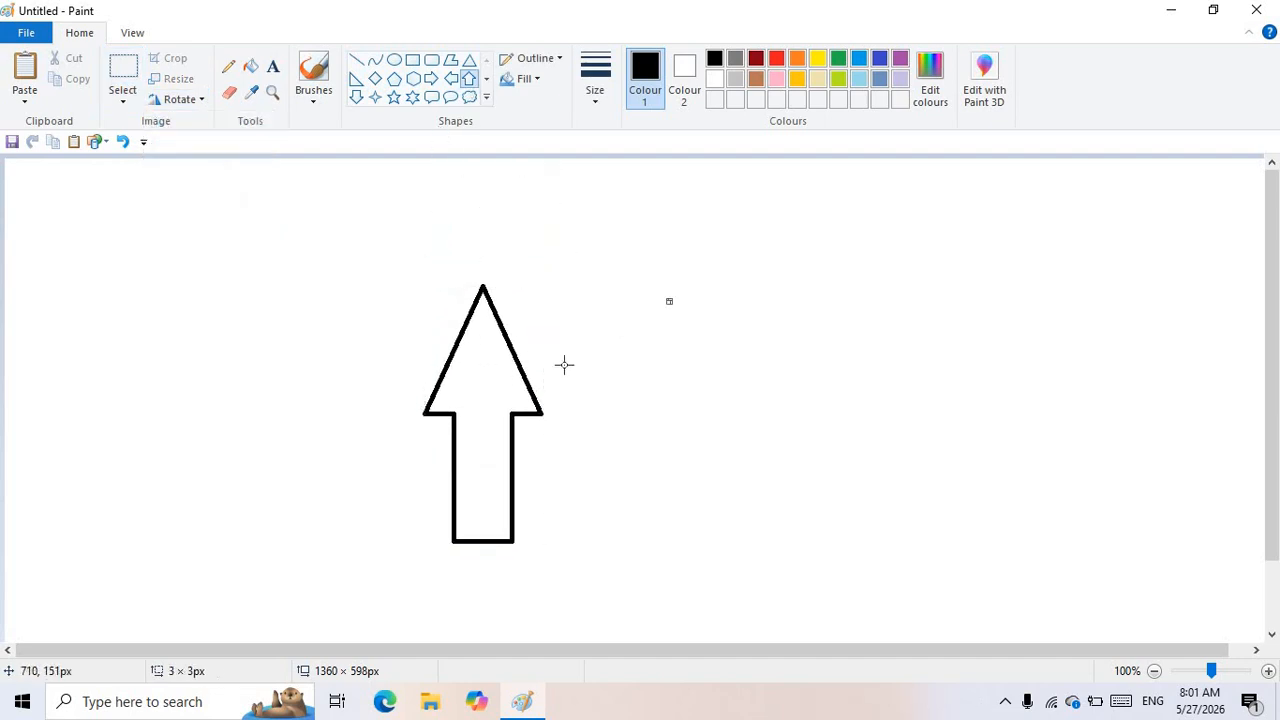
- Rotate a selection of about 205 × 385 px around the arrow right by 90°, and undo the rotation
{"action": "left_click", "coordinate": [125, 66]}
{"action": "left_click_drag", "start_coordinate": [387, 212], "coordinate": [579, 573]}
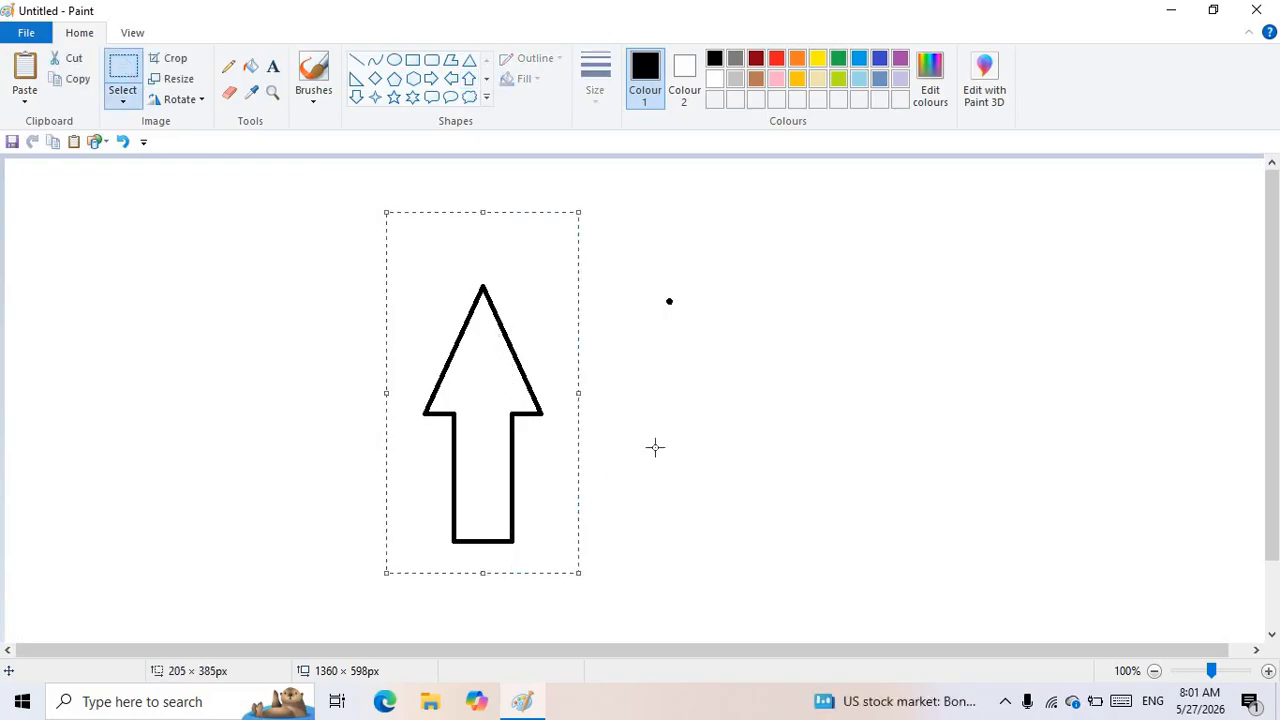
{"action": "left_click", "coordinate": [198, 105]}
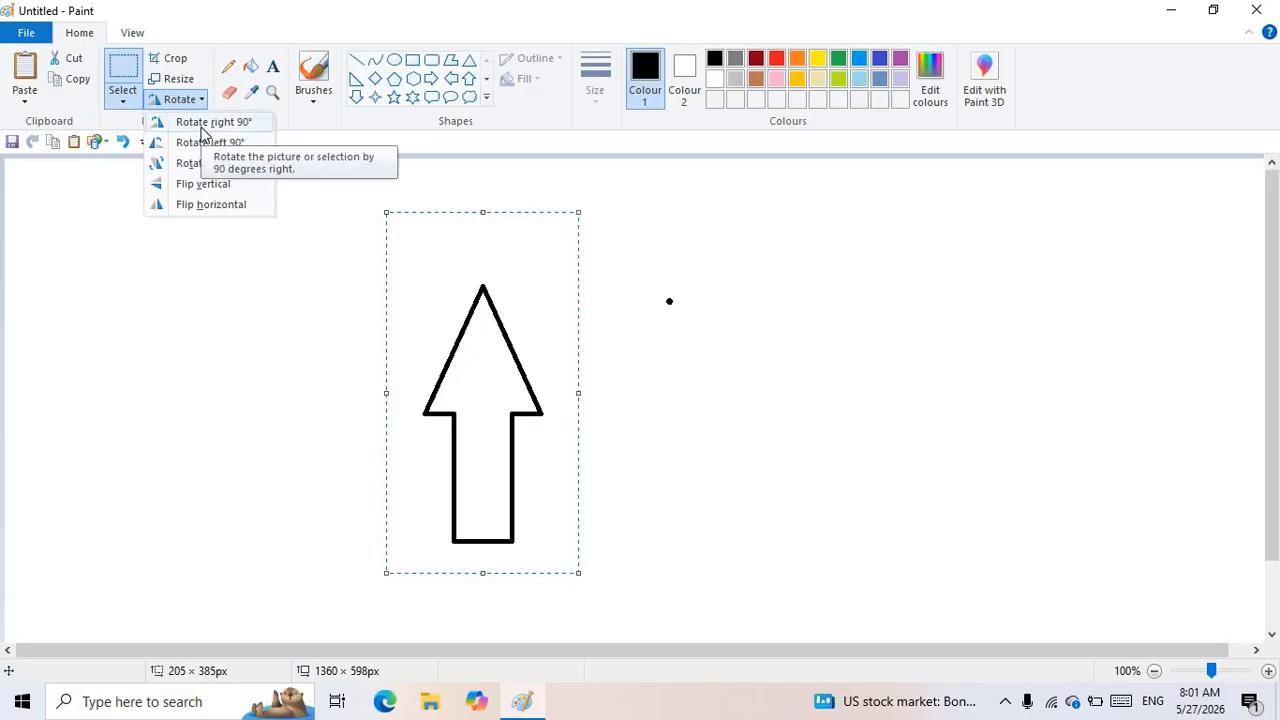
{"action": "left_click", "coordinate": [205, 124]}
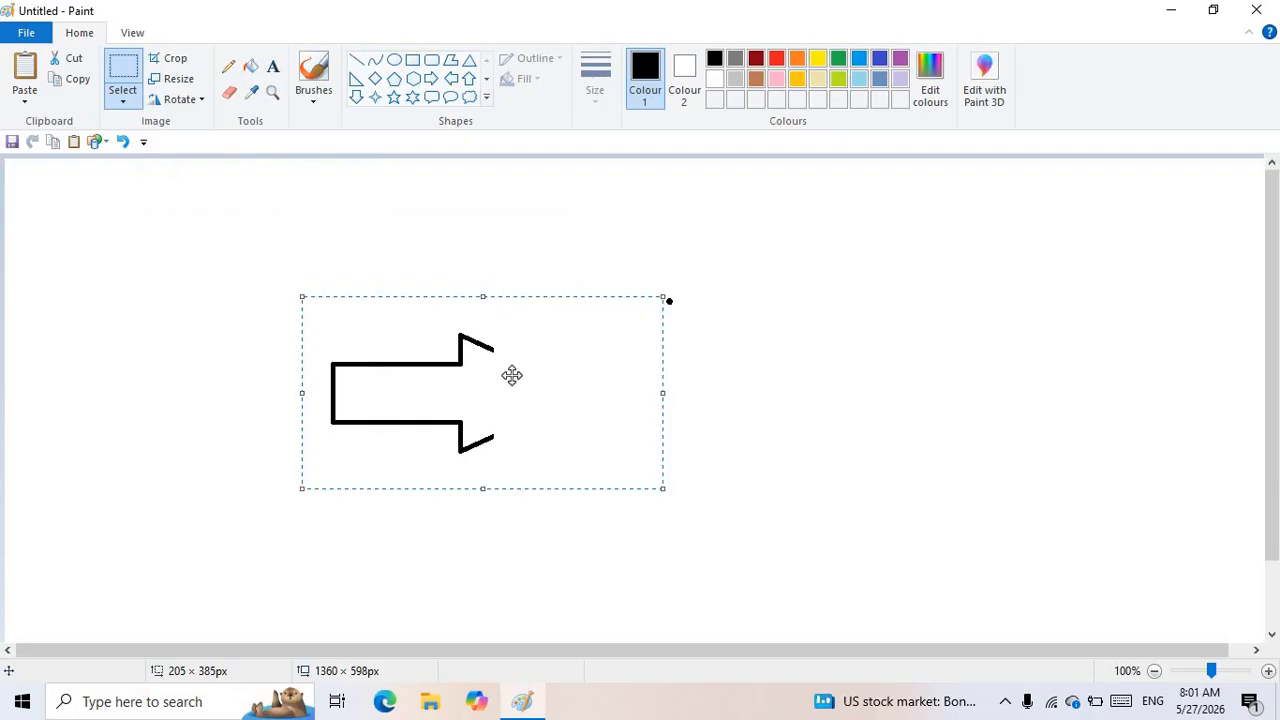
{"action": "left_click_drag", "start_coordinate": [469, 380], "coordinate": [439, 299]}
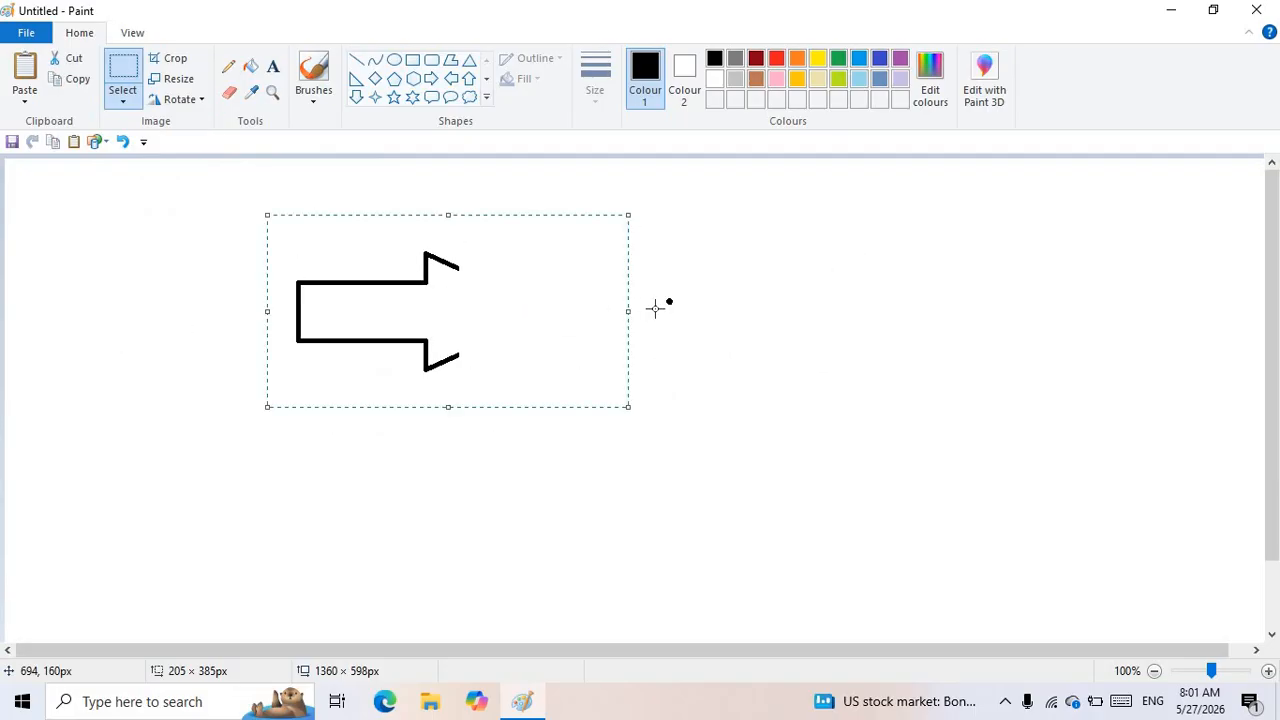
{"action": "key", "text": "ctrl+z"}
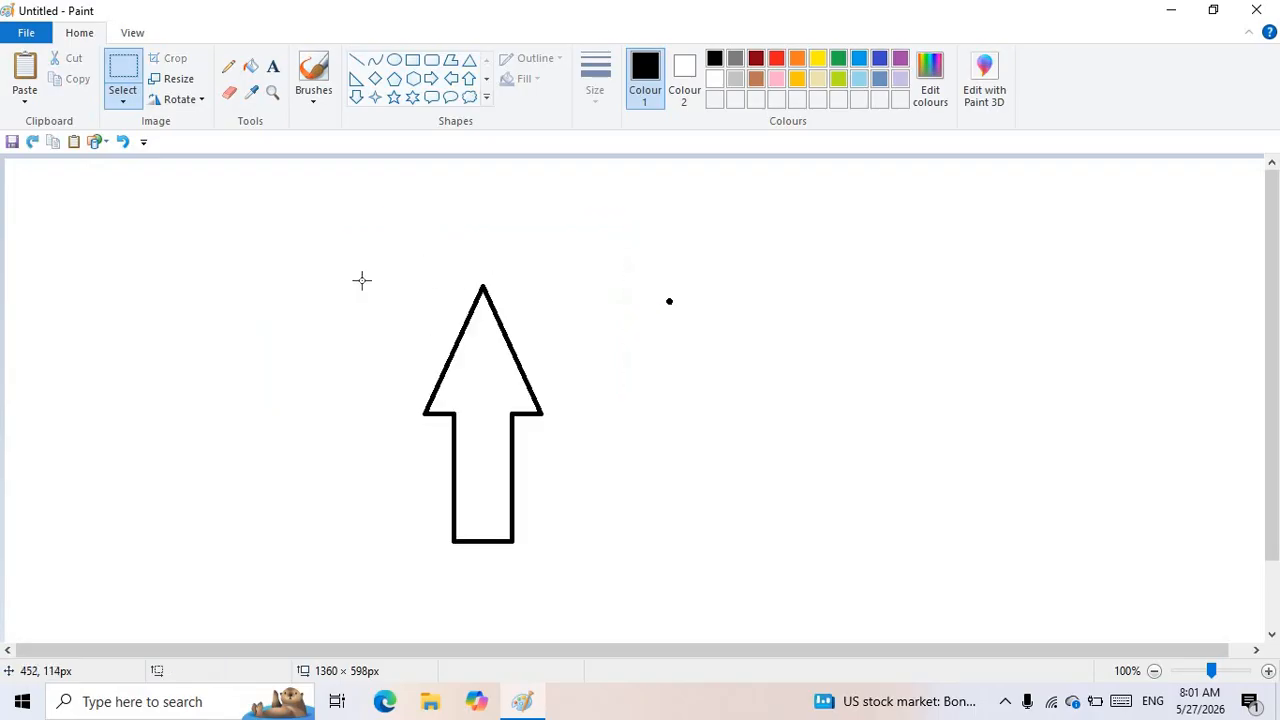
- Clear the entire canvas and draw a shorter upward block arrow about 128 × 194 px
{"action": "left_click_drag", "start_coordinate": [363, 254], "coordinate": [570, 589]}
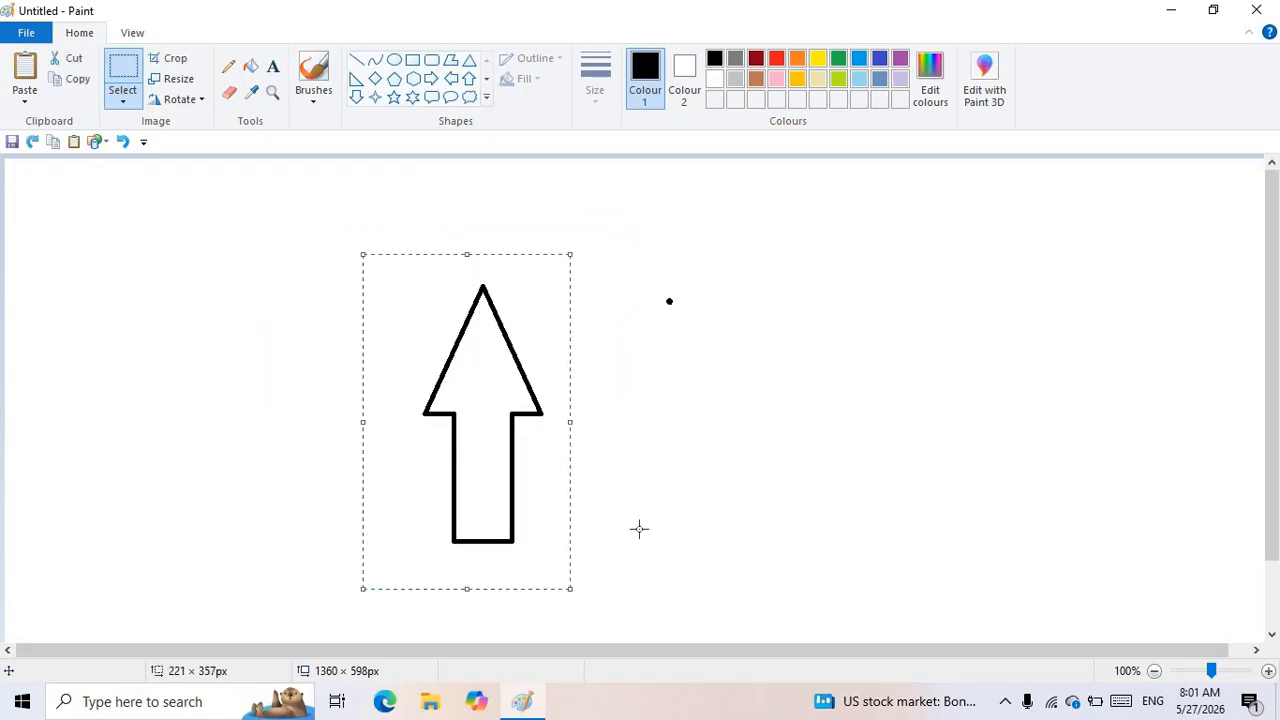
{"action": "left_click", "coordinate": [641, 525]}
{"action": "key", "text": "ctrl+a"}
{"action": "key", "text": "Delete"}
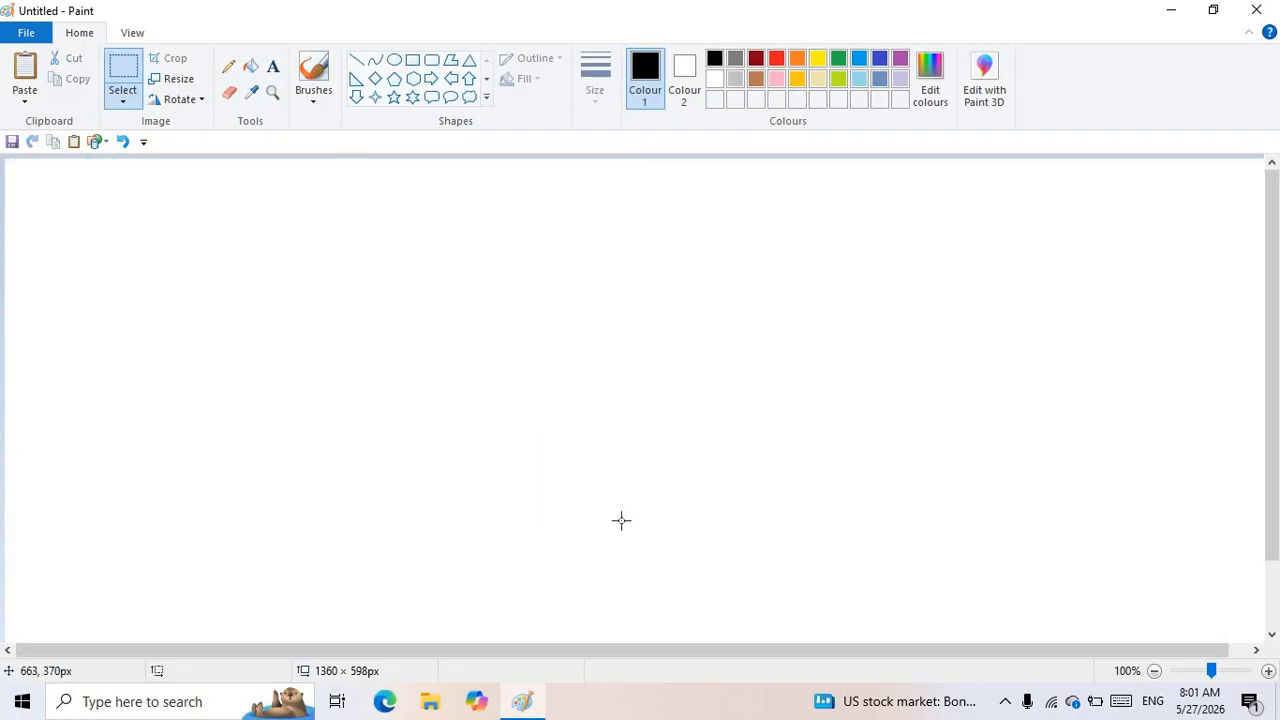
{"action": "left_click", "coordinate": [469, 80]}
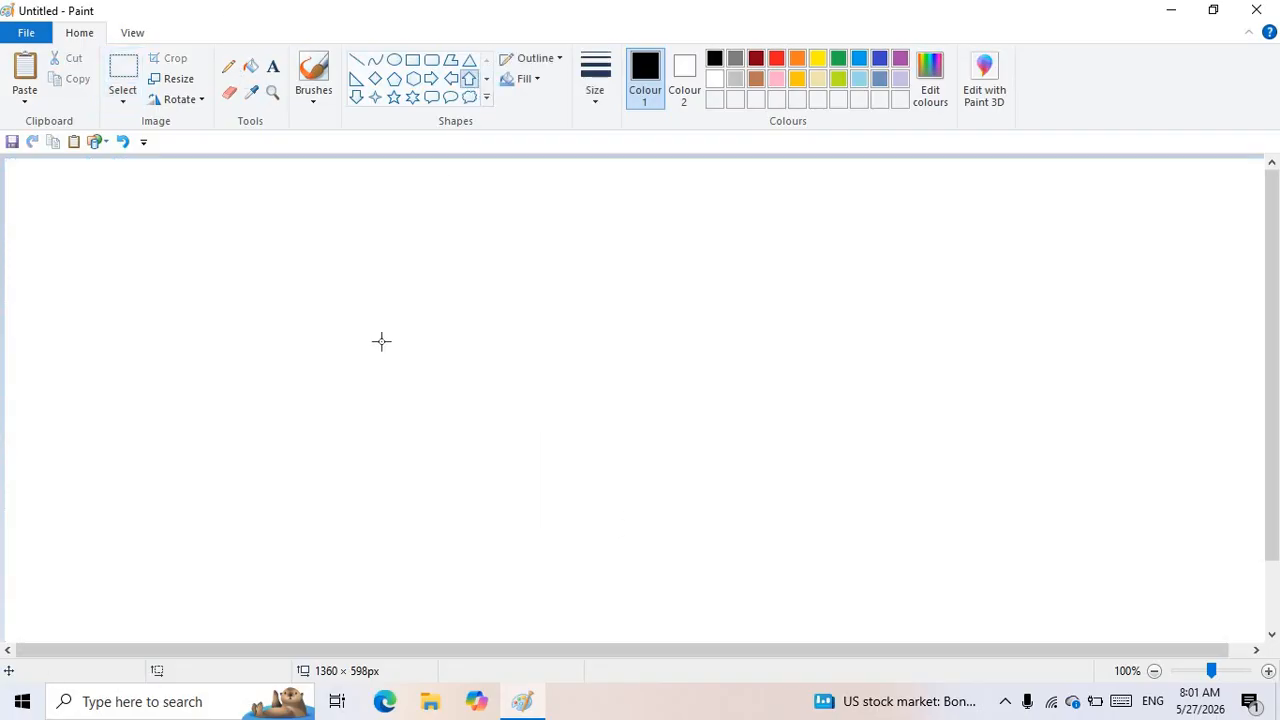
{"action": "left_click_drag", "start_coordinate": [395, 287], "coordinate": [515, 470]}
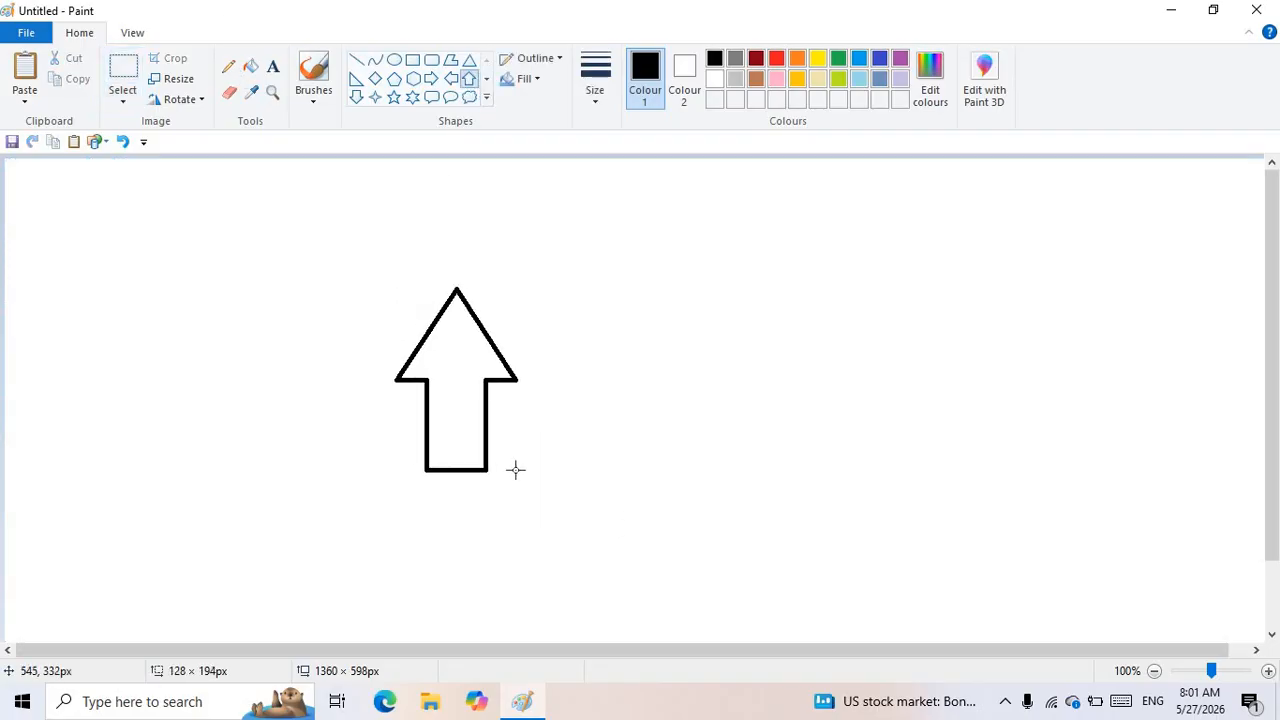
{"action": "left_click", "coordinate": [651, 366]}
- Rotate a selection of about 231 × 301 px around the arrow right by 90°, and move it further left on the canvas
{"action": "left_click", "coordinate": [118, 77]}
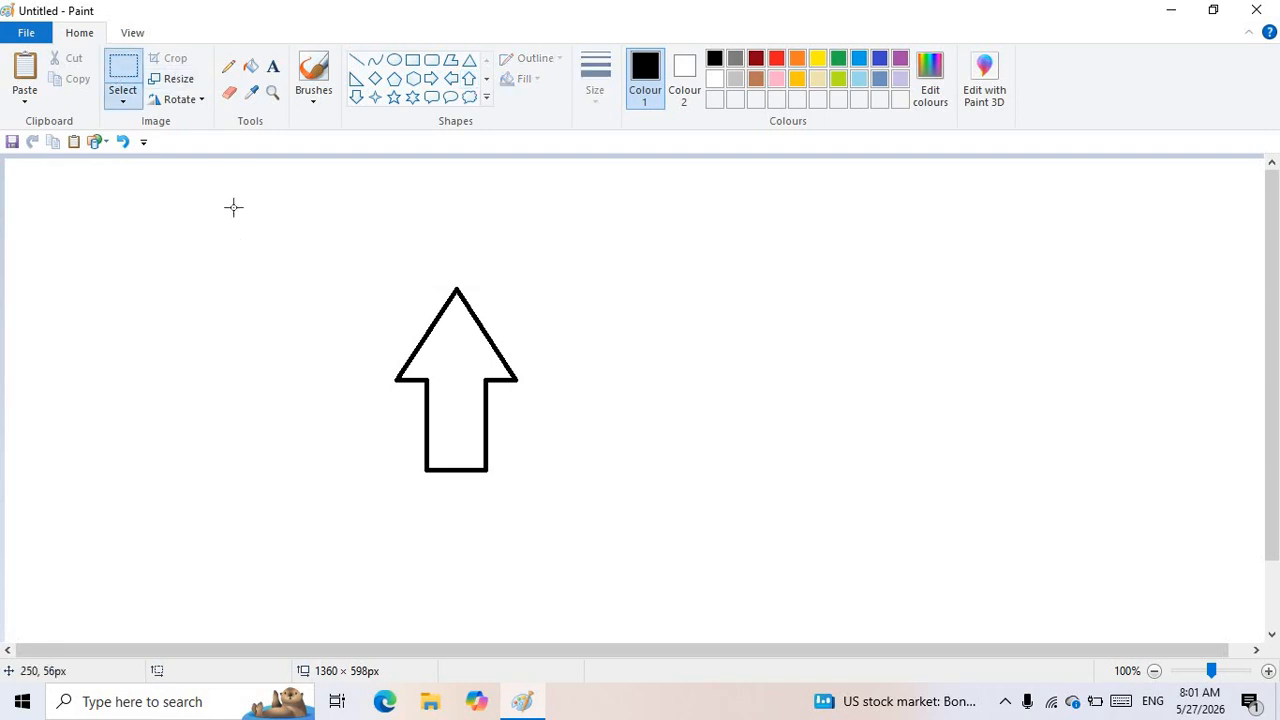
{"action": "left_click_drag", "start_coordinate": [346, 241], "coordinate": [563, 523]}
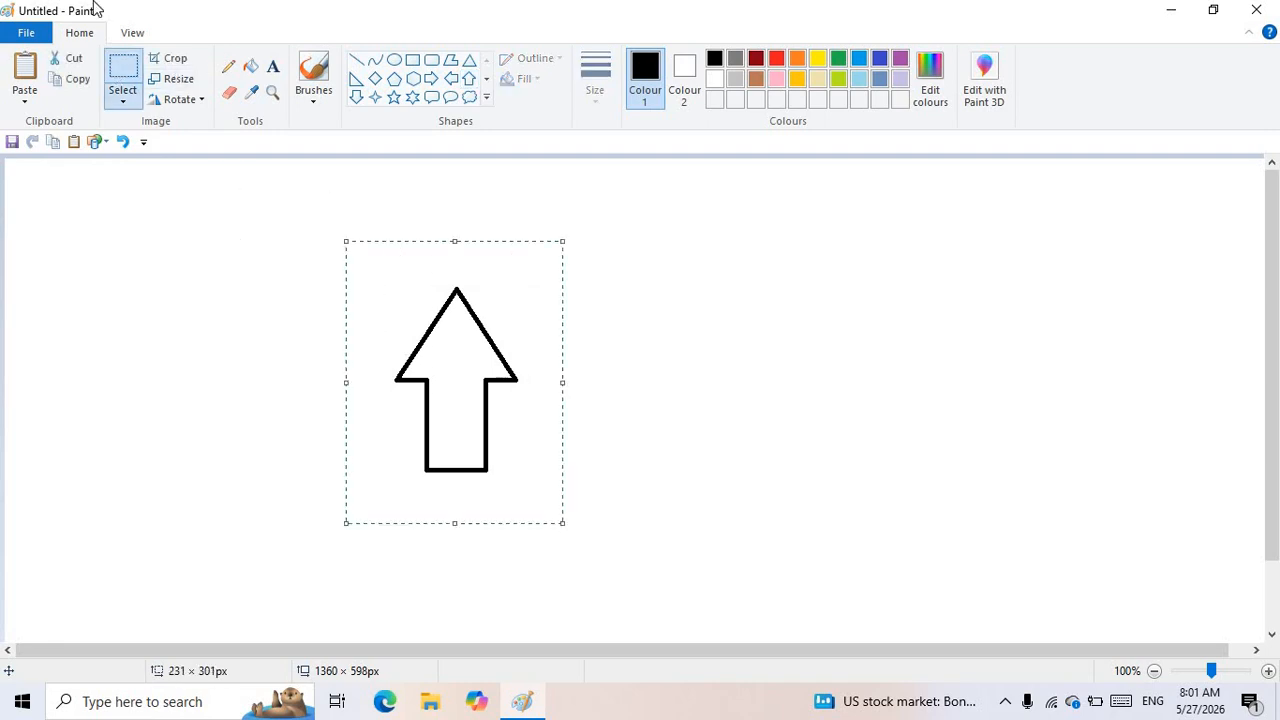
{"action": "left_click", "coordinate": [195, 101]}
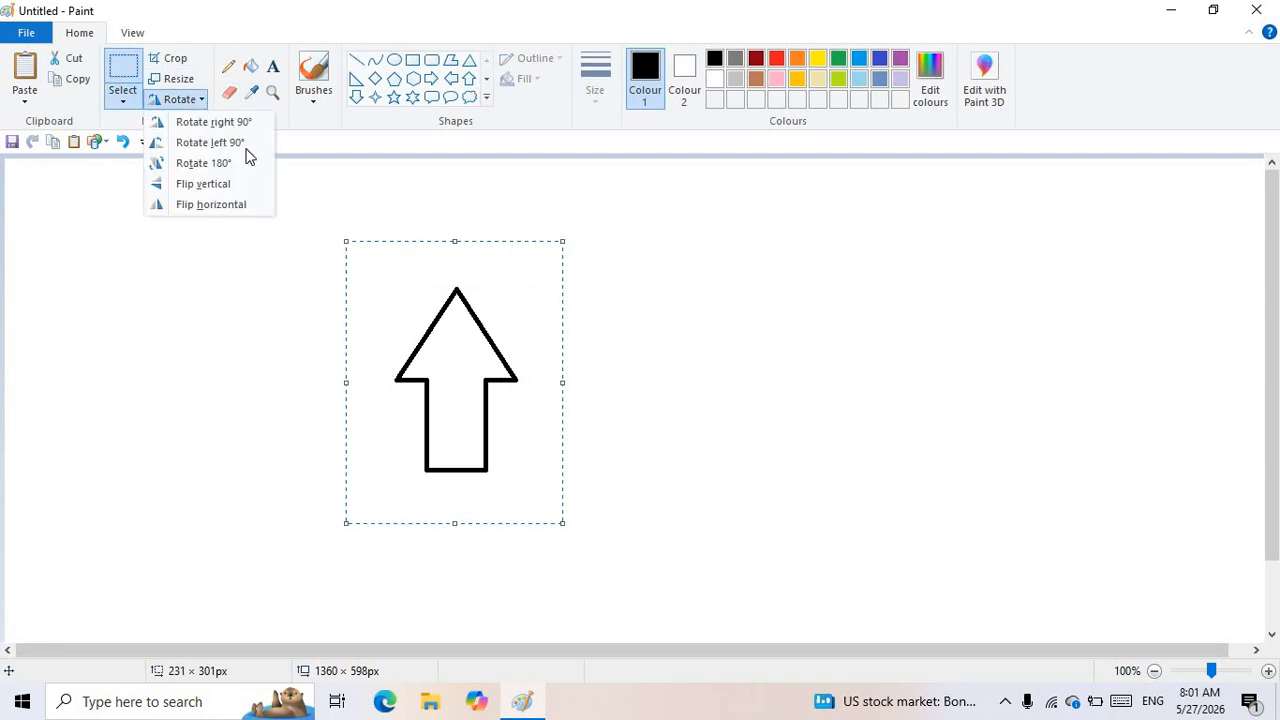
{"action": "left_click", "coordinate": [236, 122]}
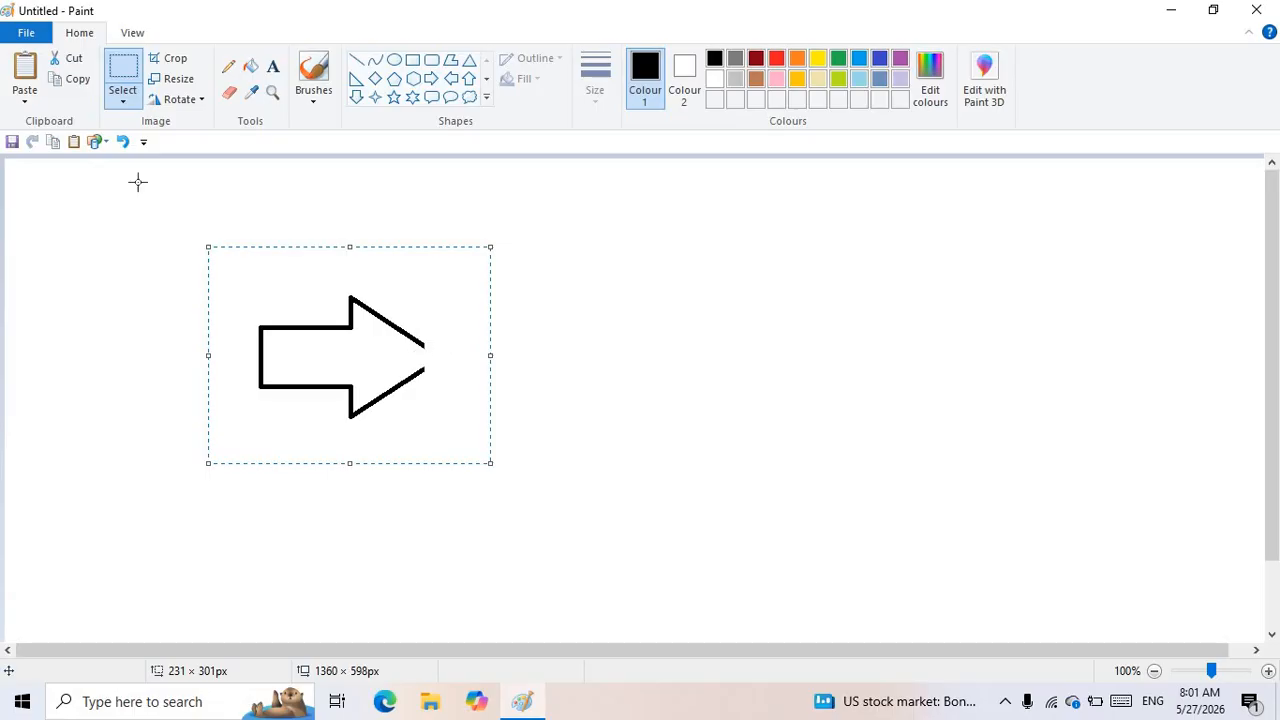
- Rotate the selected arrow left by 90°, and rotate it by 180° to point downward
{"action": "left_click", "coordinate": [204, 100]}
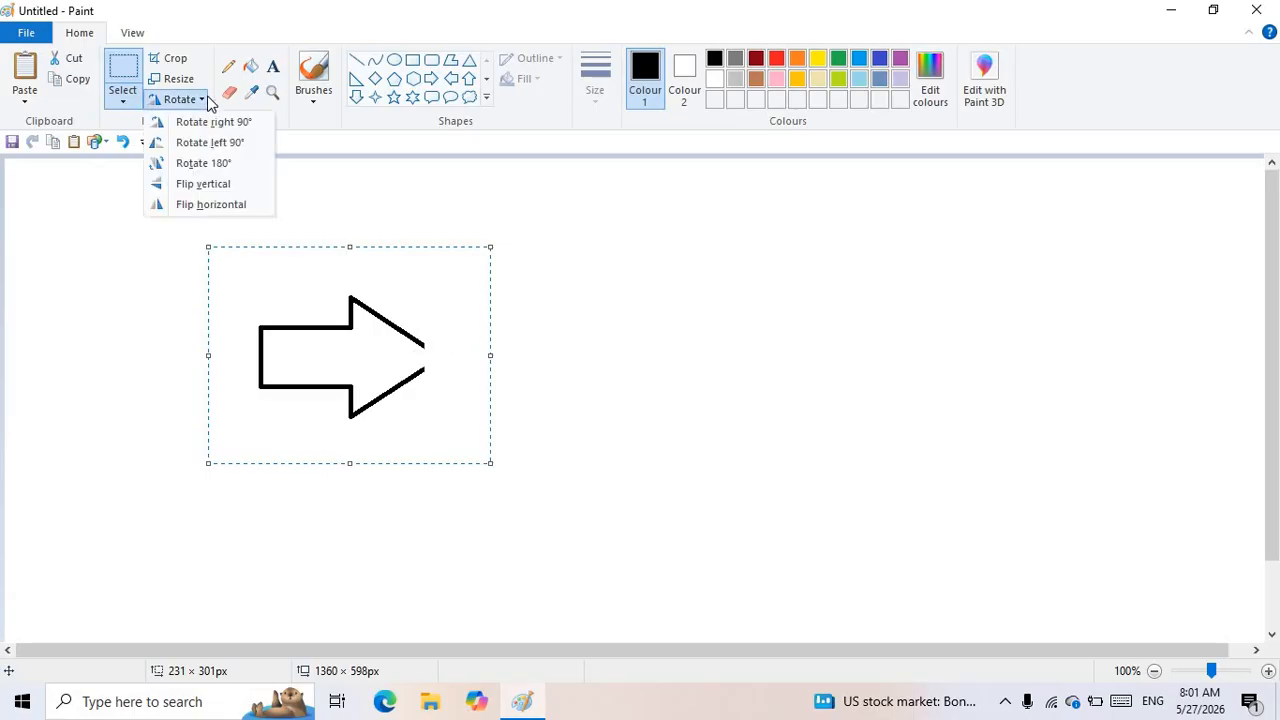
{"action": "left_click", "coordinate": [222, 146]}
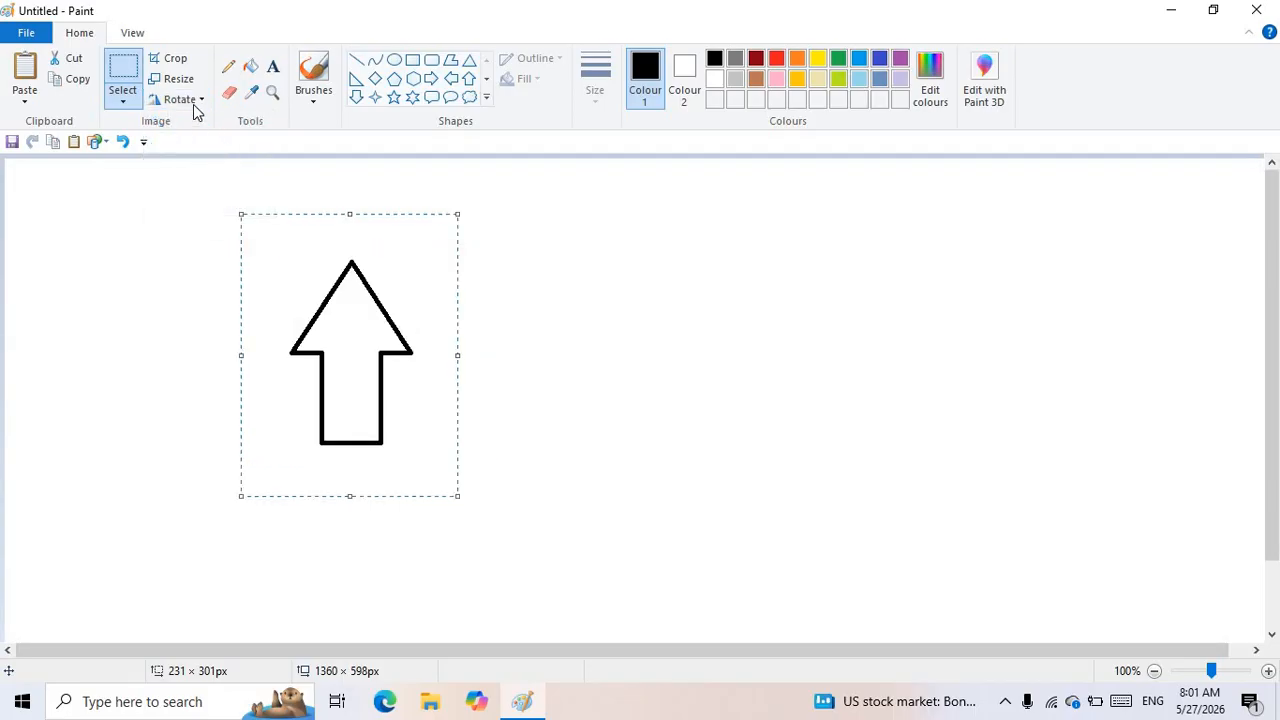
{"action": "left_click", "coordinate": [197, 102]}
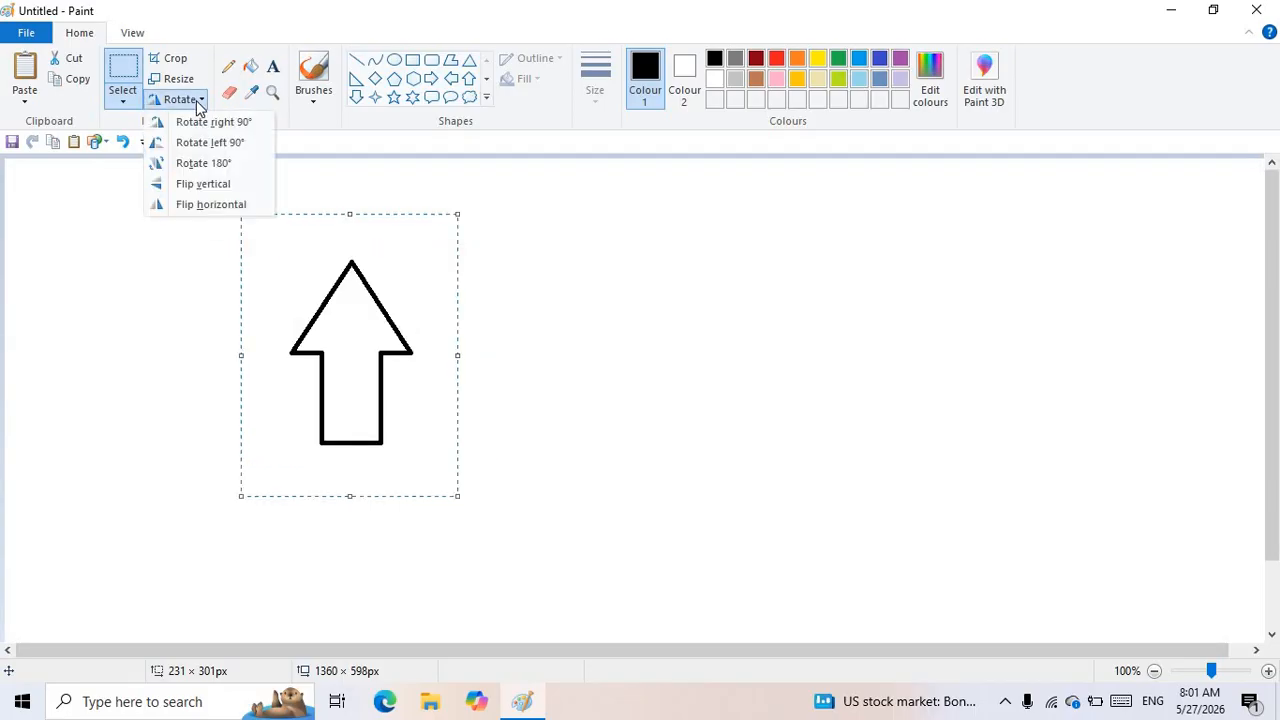
{"action": "left_click", "coordinate": [202, 166]}
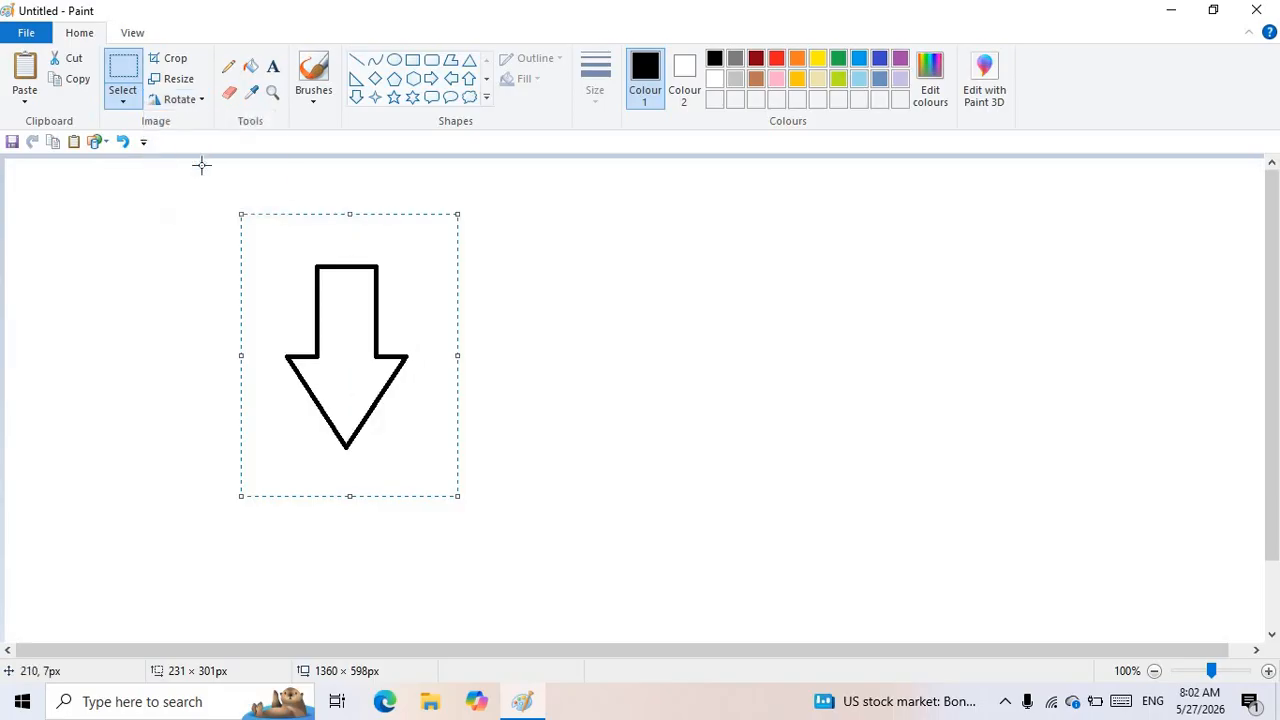
- Flip the selected downward arrow horizontally, and delete it from the canvas
{"action": "left_click", "coordinate": [188, 100]}
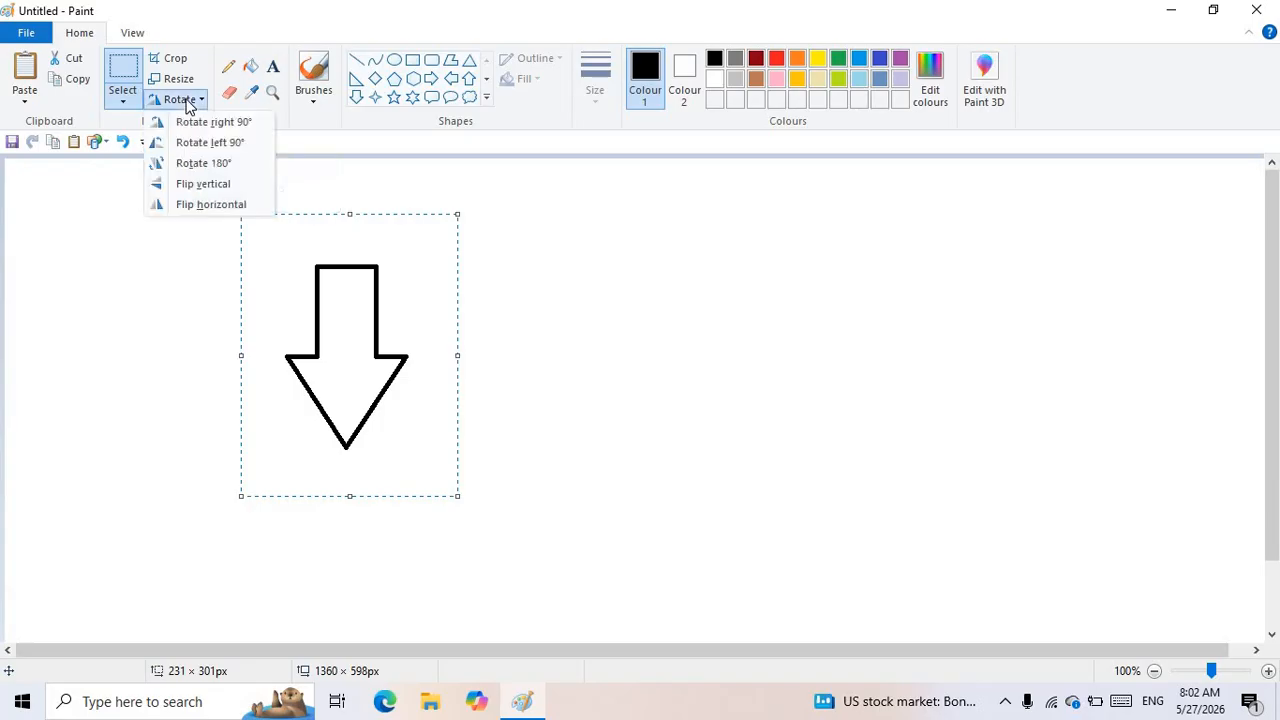
{"action": "left_click", "coordinate": [218, 204]}
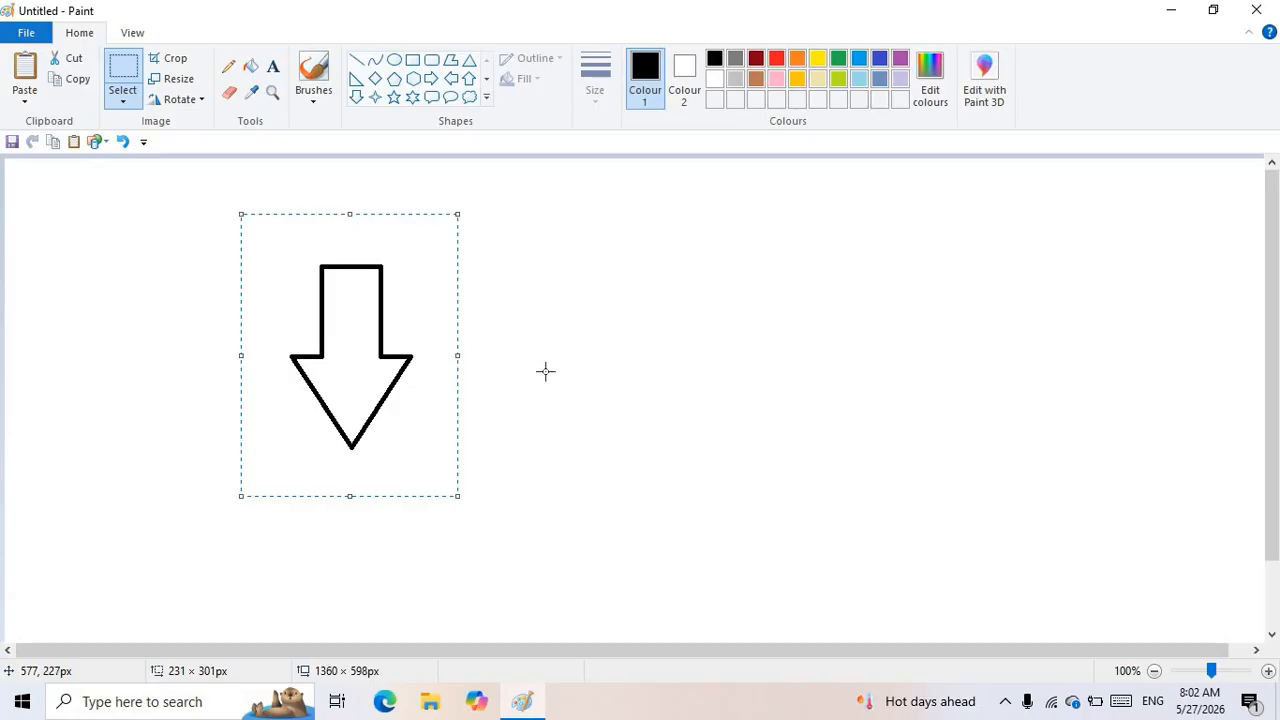
{"action": "key", "text": "Delete"}
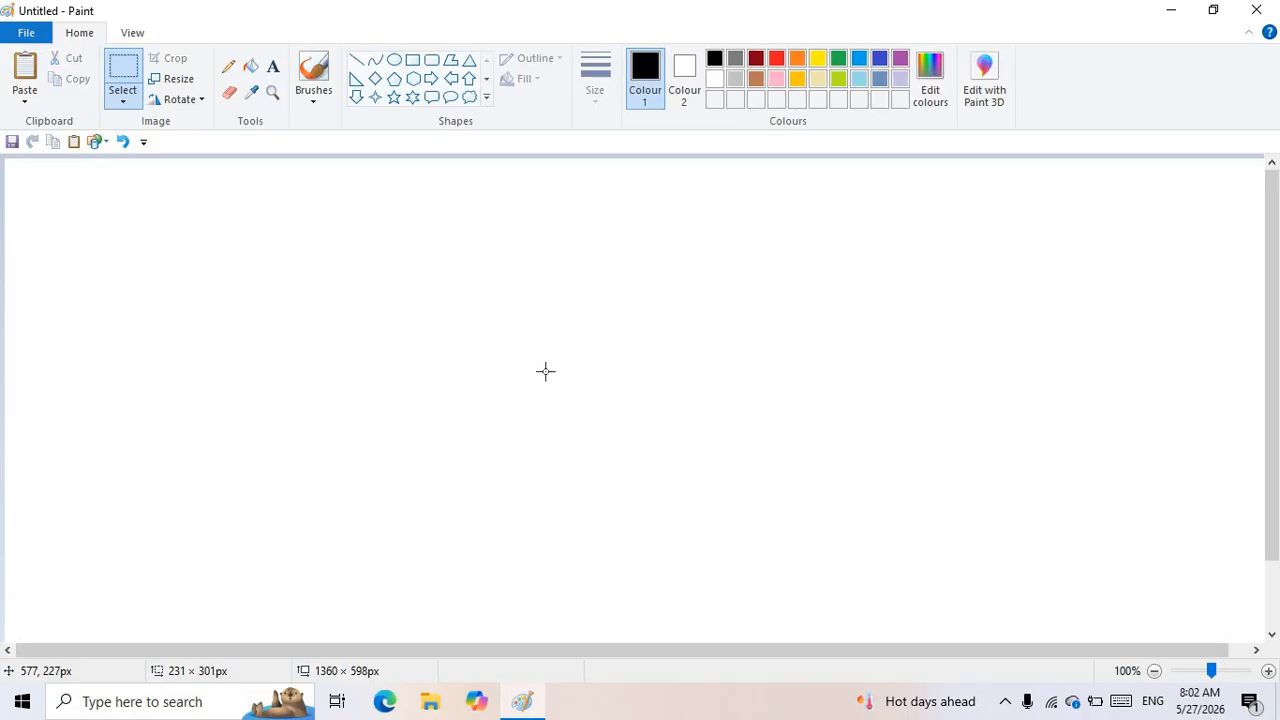
- Sketch a rough freehand flower with a small centre and several petals mid-canvas using the Pencil tool
{"action": "left_click", "coordinate": [230, 66]}
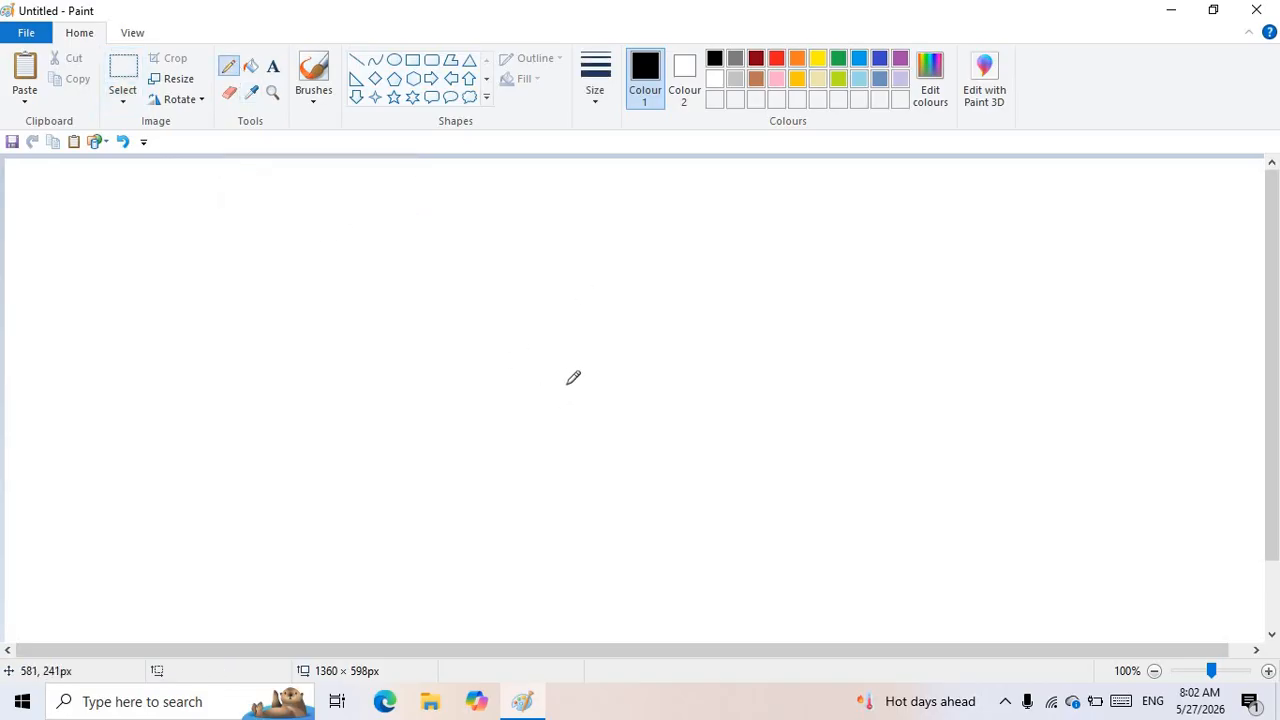
{"action": "left_click_drag", "start_coordinate": [566, 384], "coordinate": [599, 384]}
{"action": "mouse_move", "coordinate": [567, 386]}
{"action": "left_mouse_down"}
{"action": "mouse_move", "coordinate": [570, 343]}
{"action": "mouse_move", "coordinate": [628, 309]}
{"action": "mouse_move", "coordinate": [606, 354]}
{"action": "mouse_move", "coordinate": [678, 355]}
{"action": "mouse_move", "coordinate": [654, 389]}
{"action": "mouse_move", "coordinate": [590, 391]}
{"action": "mouse_move", "coordinate": [622, 407]}
{"action": "mouse_move", "coordinate": [585, 443]}
{"action": "mouse_move", "coordinate": [586, 396]}
{"action": "mouse_move", "coordinate": [545, 446]}
{"action": "mouse_move", "coordinate": [530, 389]}
{"action": "mouse_move", "coordinate": [552, 372]}
{"action": "mouse_move", "coordinate": [562, 386]}
{"action": "mouse_move", "coordinate": [538, 373]}
{"action": "mouse_move", "coordinate": [527, 339]}
{"action": "mouse_move", "coordinate": [554, 319]}
{"action": "mouse_move", "coordinate": [601, 337]}
{"action": "left_mouse_up"}
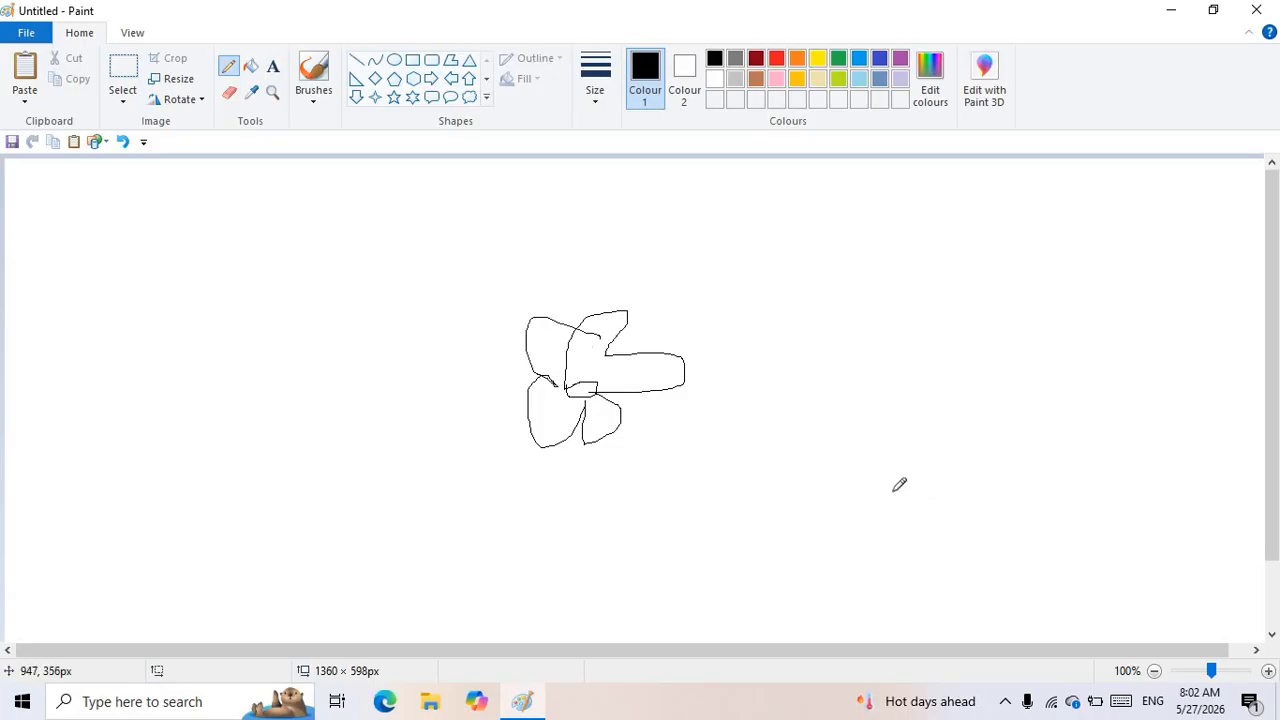
{"action": "mouse_move", "coordinate": [622, 423]}
{"action": "left_mouse_down"}
{"action": "mouse_move", "coordinate": [658, 417]}
{"action": "mouse_move", "coordinate": [665, 379]}
{"action": "left_mouse_up"}
- Clear the freehand flower by selecting the entire canvas and deleting its contents
{"action": "key", "text": "ctrl+s"}
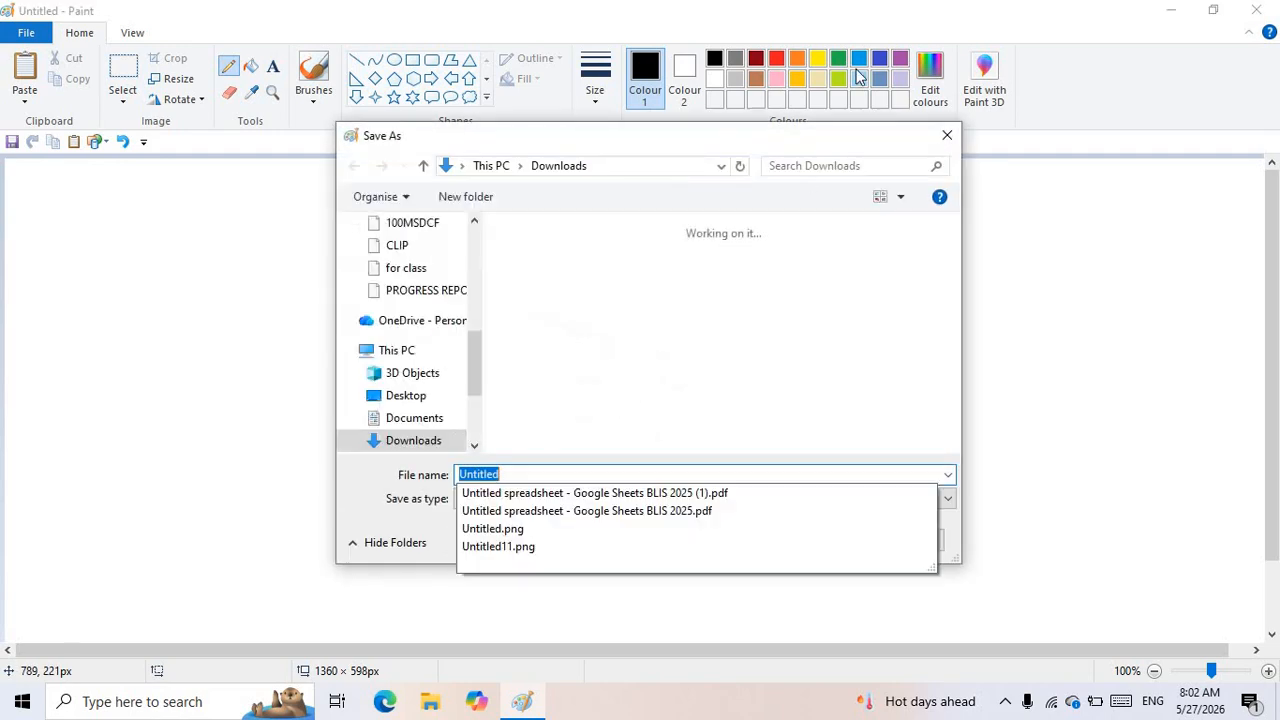
{"action": "key", "text": "Escape"}
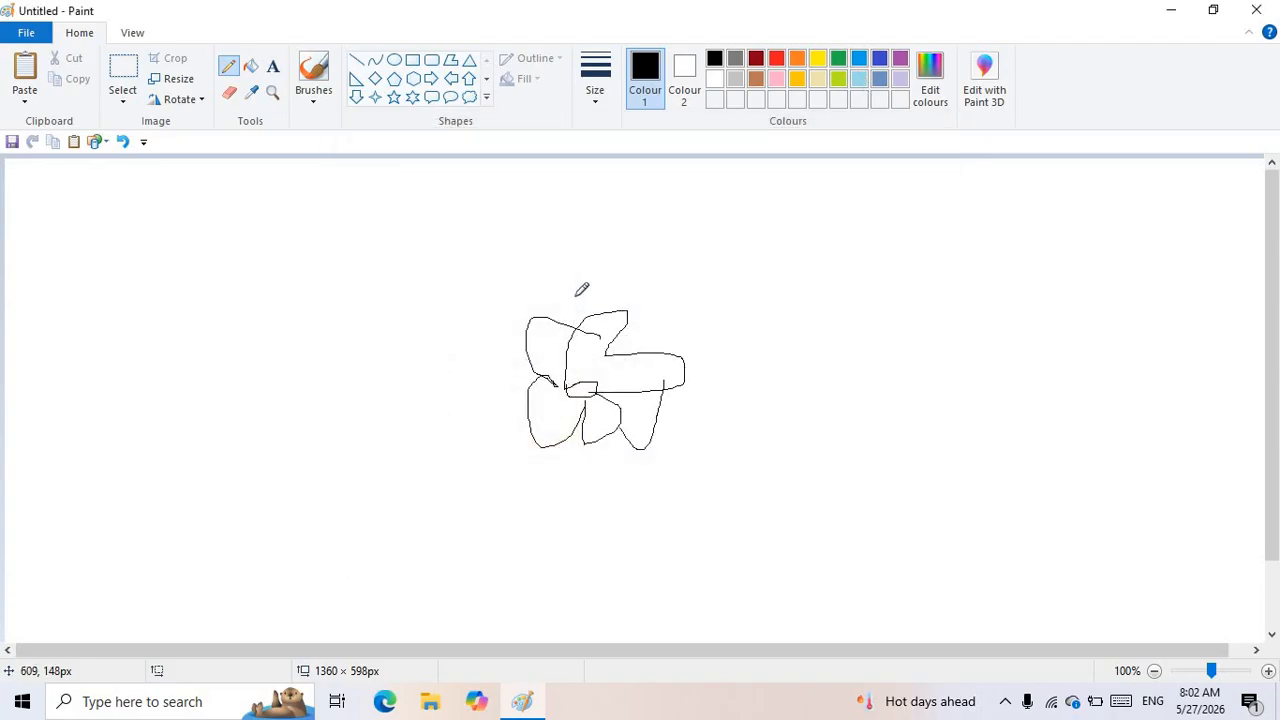
{"action": "key", "text": "ctrl+a"}
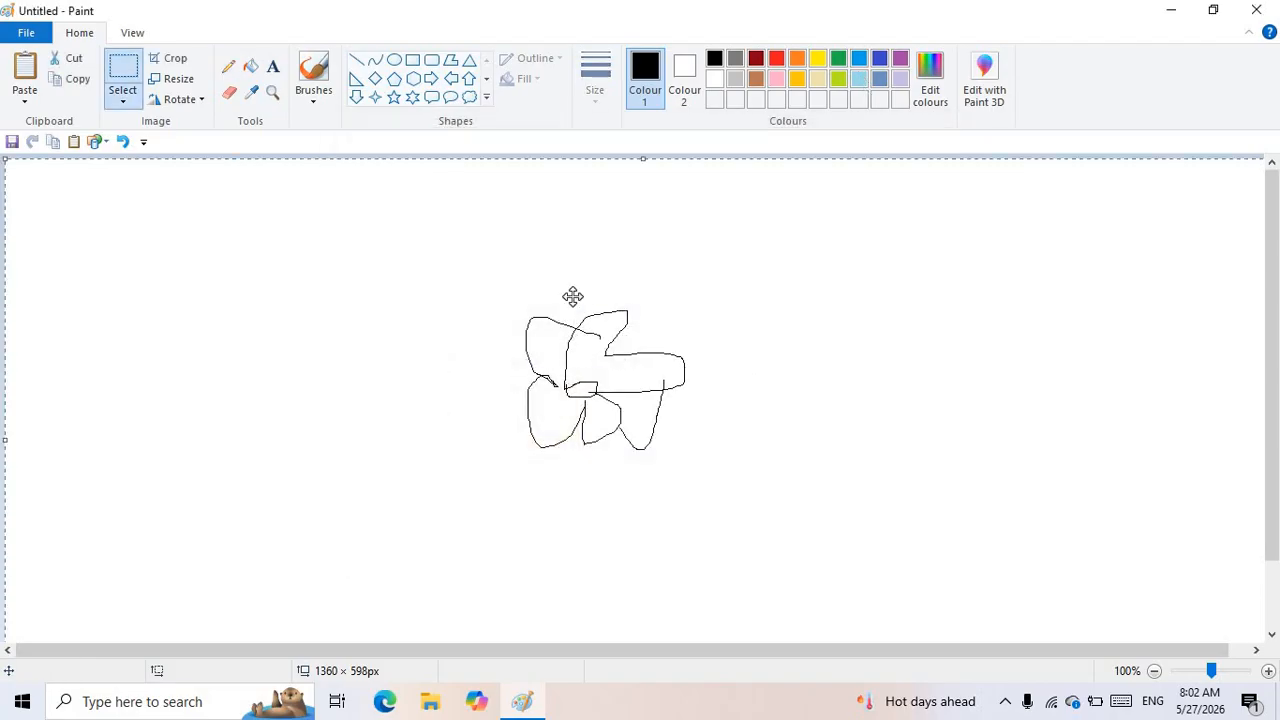
{"action": "key", "text": "Delete"}
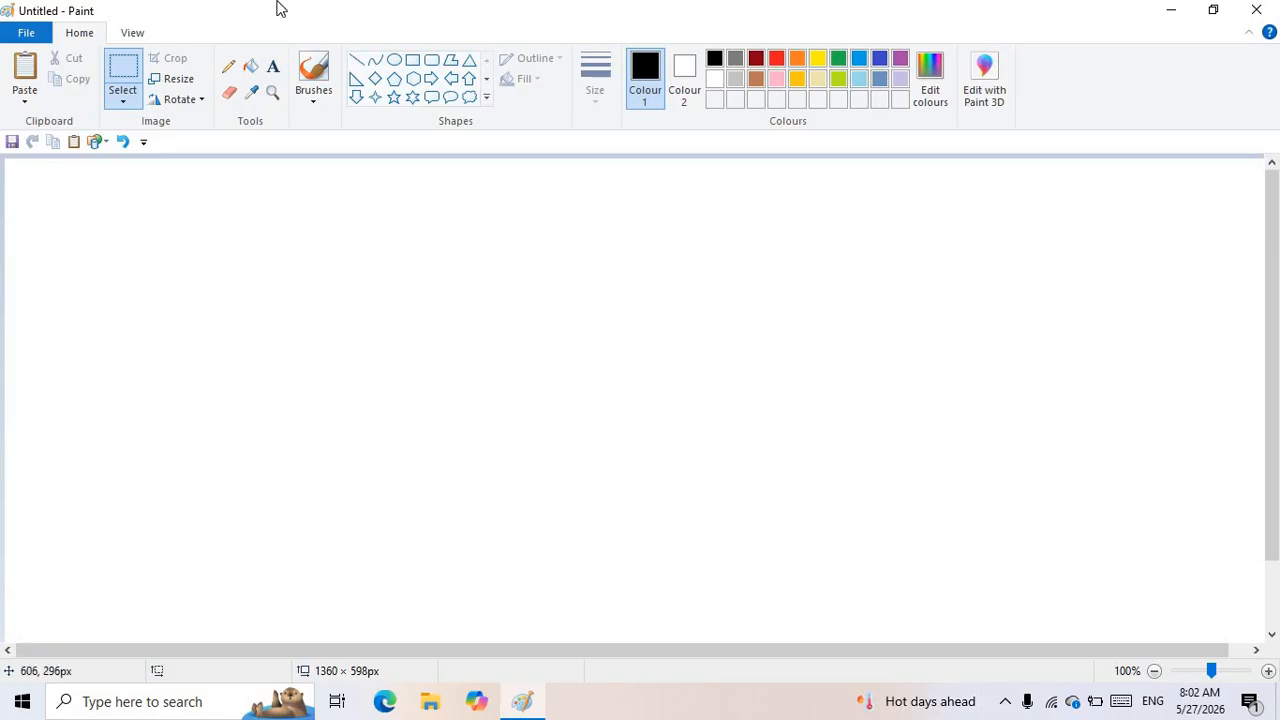
- Write a few rough freehand letters mid-canvas with the Pencil tool, and strike a line across them
{"action": "left_click", "coordinate": [229, 67]}
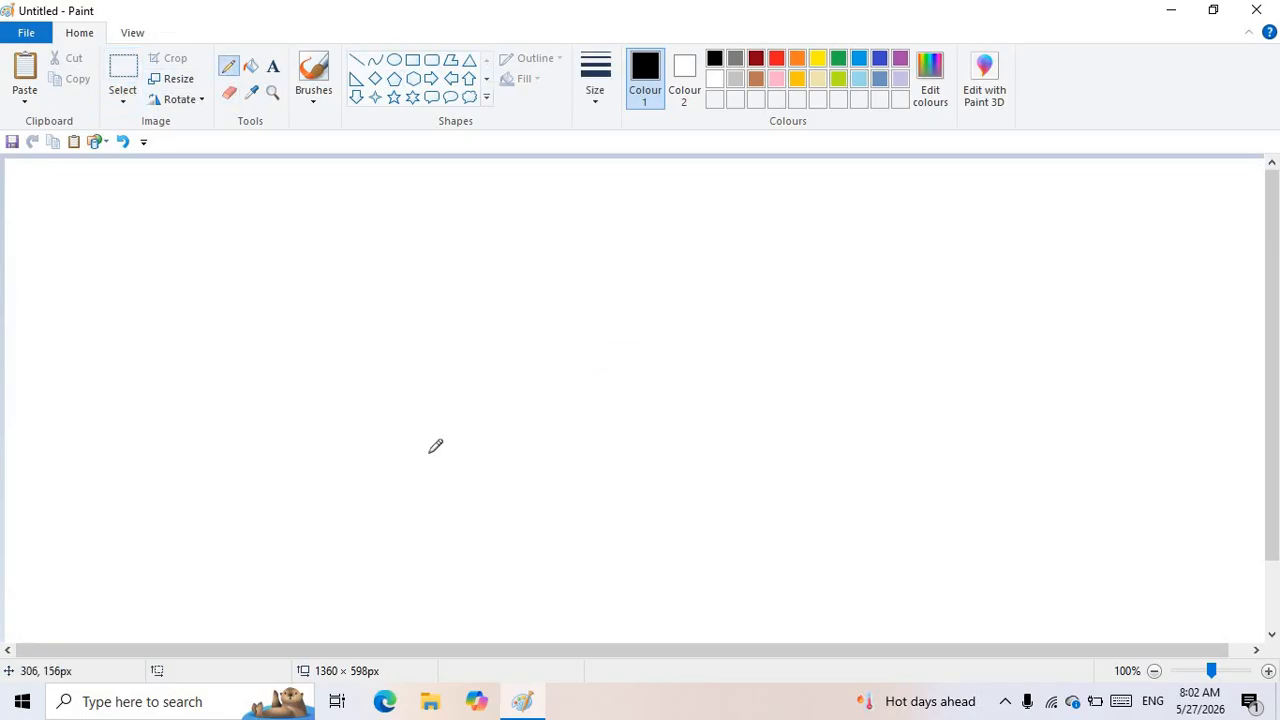
{"action": "mouse_move", "coordinate": [307, 314]}
{"action": "left_mouse_down"}
{"action": "mouse_move", "coordinate": [336, 378]}
{"action": "mouse_move", "coordinate": [397, 473]}
{"action": "left_mouse_up"}
{"action": "left_click_drag", "start_coordinate": [417, 327], "coordinate": [425, 410]}
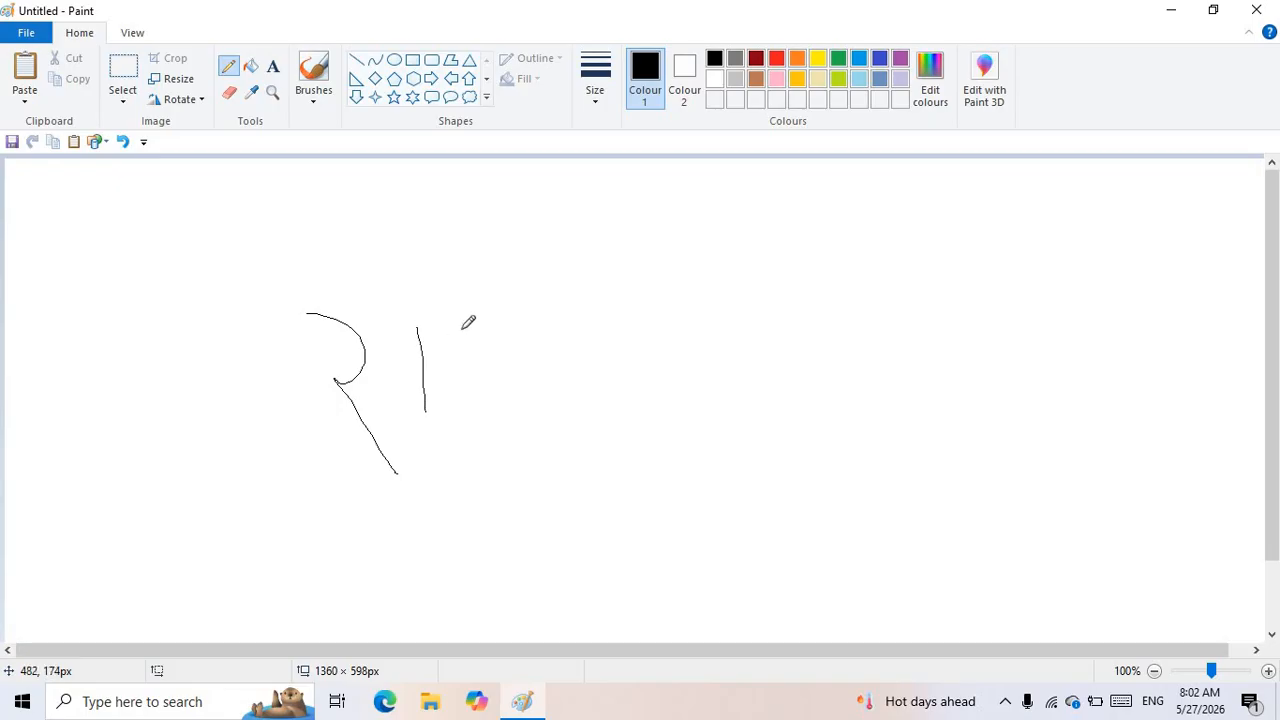
{"action": "mouse_move", "coordinate": [463, 334]}
{"action": "left_mouse_down"}
{"action": "mouse_move", "coordinate": [472, 397]}
{"action": "mouse_move", "coordinate": [445, 388]}
{"action": "mouse_move", "coordinate": [498, 352]}
{"action": "mouse_move", "coordinate": [499, 320]}
{"action": "mouse_move", "coordinate": [518, 434]}
{"action": "mouse_move", "coordinate": [507, 432]}
{"action": "mouse_move", "coordinate": [514, 399]}
{"action": "mouse_move", "coordinate": [632, 443]}
{"action": "left_mouse_up"}
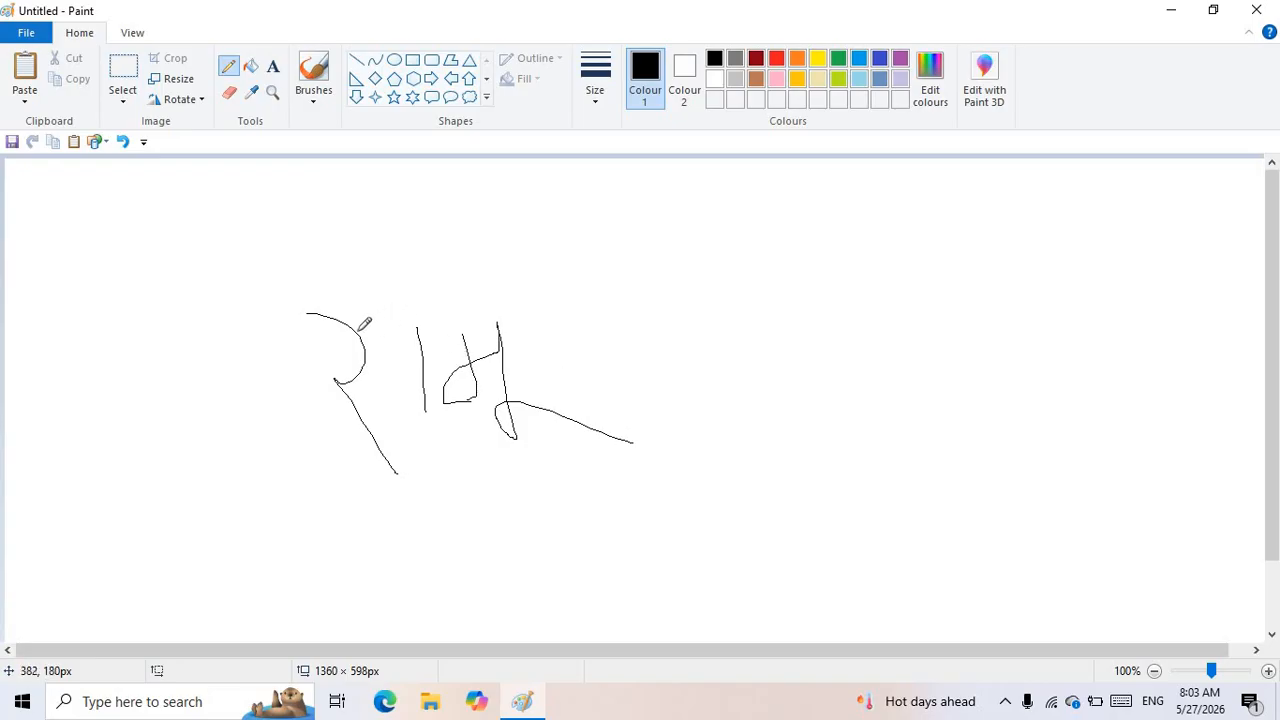
{"action": "left_click_drag", "start_coordinate": [365, 323], "coordinate": [566, 338]}
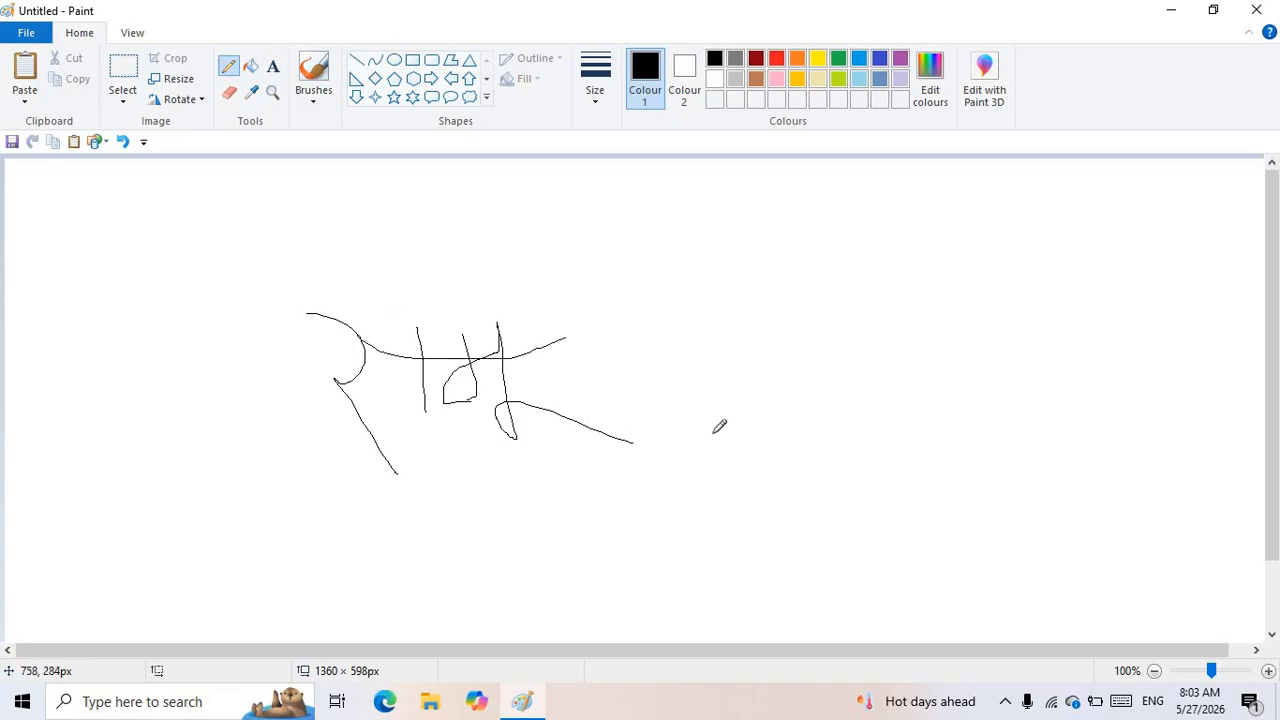
- Undo all the strokes of the freehand lettering
{"action": "key", "text": "ctrl+z"}
{"action": "key", "text": "ctrl+z"}
{"action": "key", "text": "ctrl+z"}
{"action": "key", "text": "ctrl+z"}
{"action": "key", "text": "ctrl+z"}
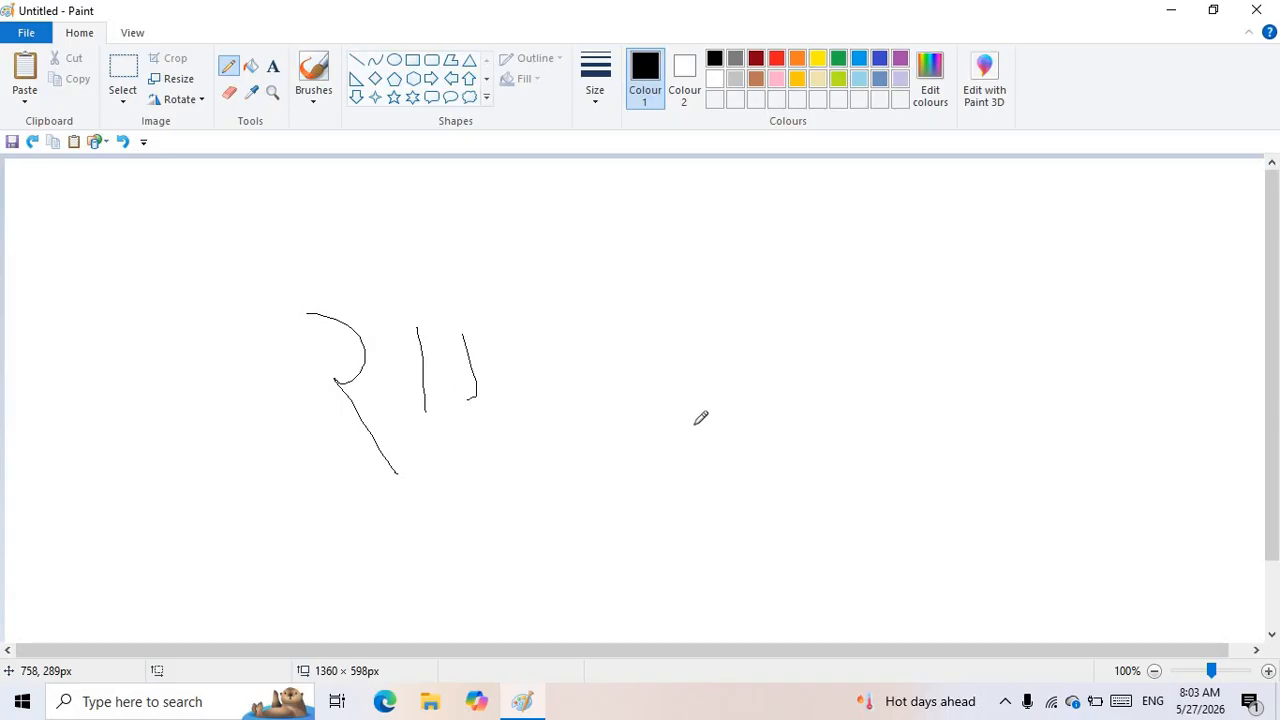
- Draw four black pencil strokes in the upper middle of the canvas, one in each line width from thinnest to thickest
{"action": "left_click_drag", "start_coordinate": [378, 214], "coordinate": [514, 296]}
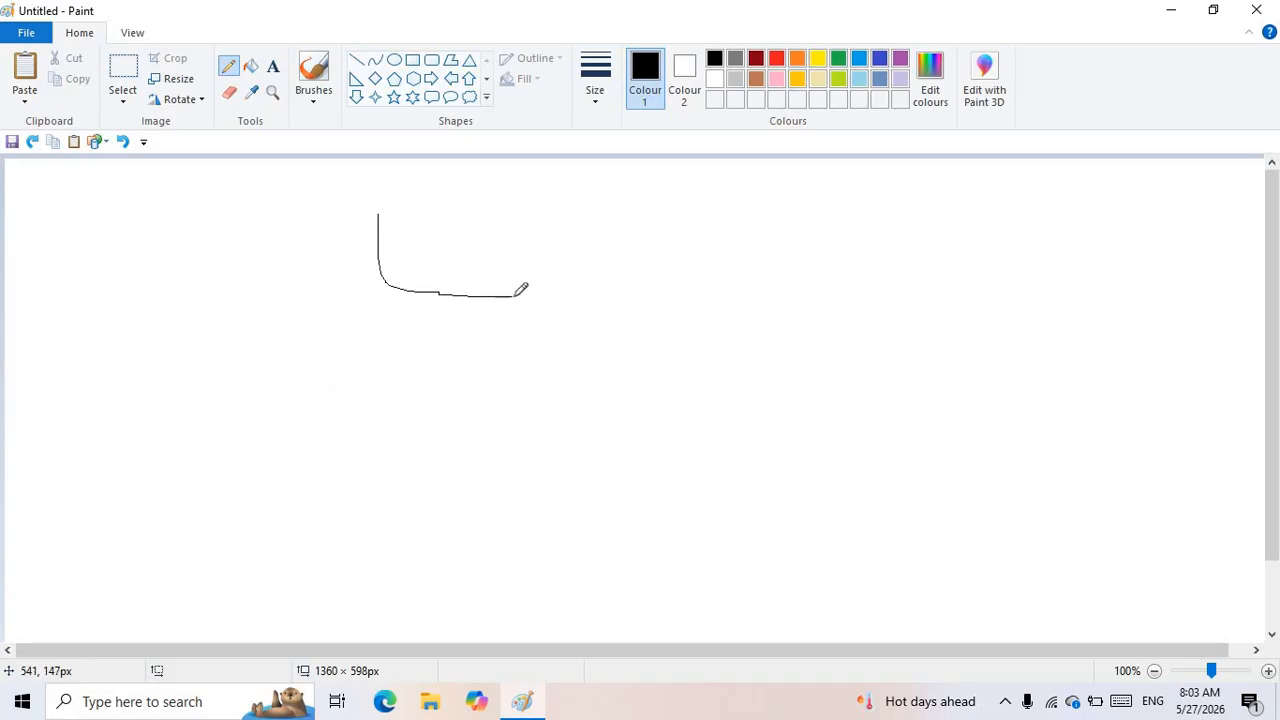
{"action": "left_click", "coordinate": [603, 92]}
{"action": "left_click", "coordinate": [626, 177]}
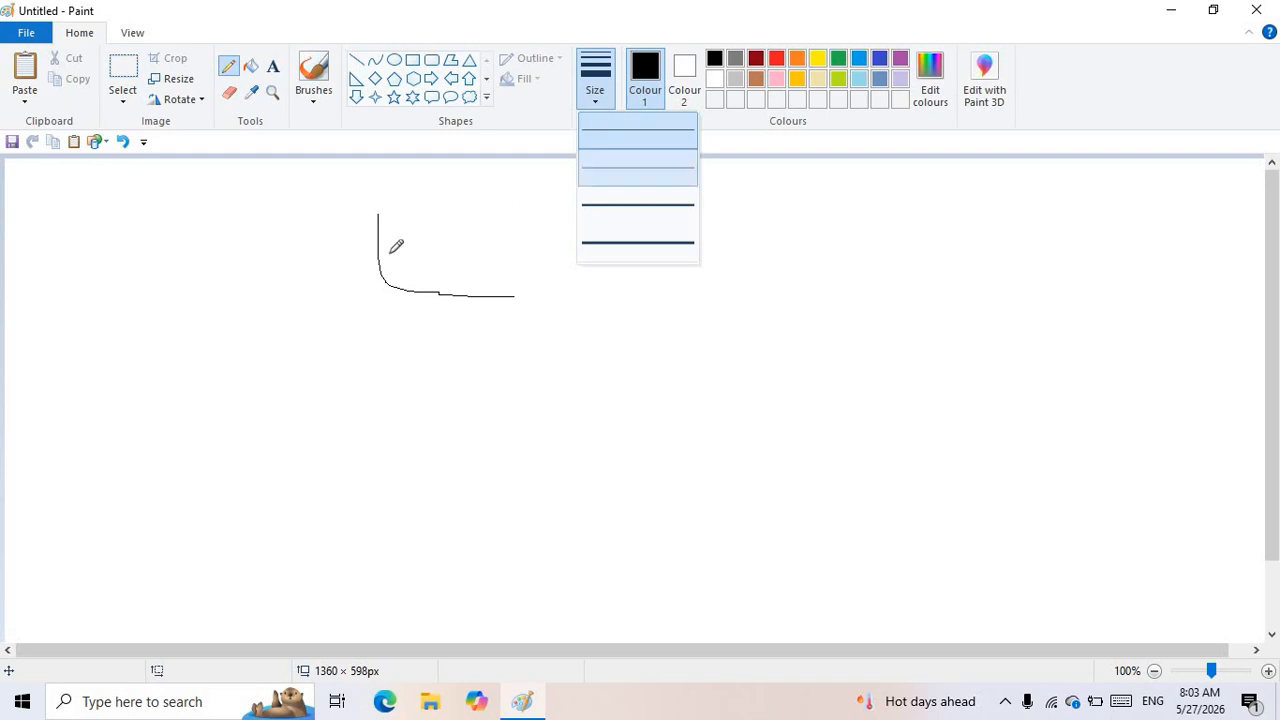
{"action": "left_click_drag", "start_coordinate": [405, 213], "coordinate": [502, 257]}
{"action": "left_click", "coordinate": [593, 95]}
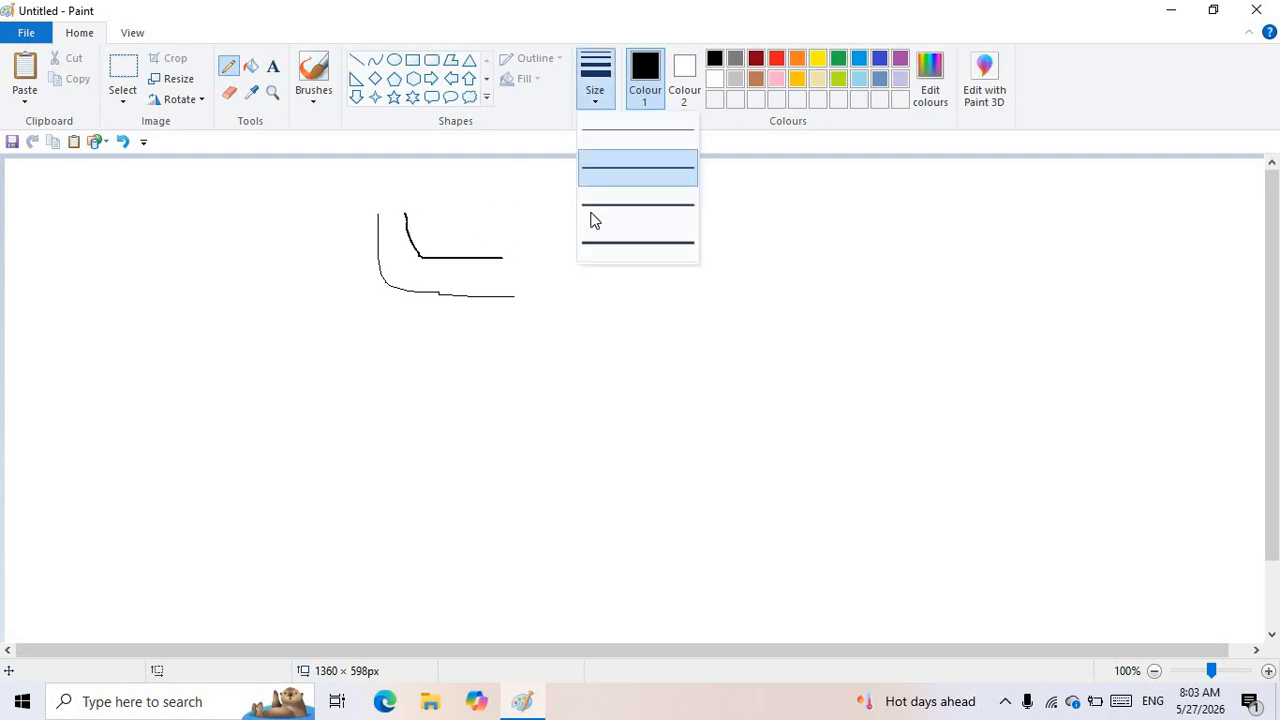
{"action": "left_click", "coordinate": [611, 197]}
{"action": "left_click_drag", "start_coordinate": [451, 203], "coordinate": [468, 240]}
{"action": "left_click_drag", "start_coordinate": [583, 253], "coordinate": [594, 256]}
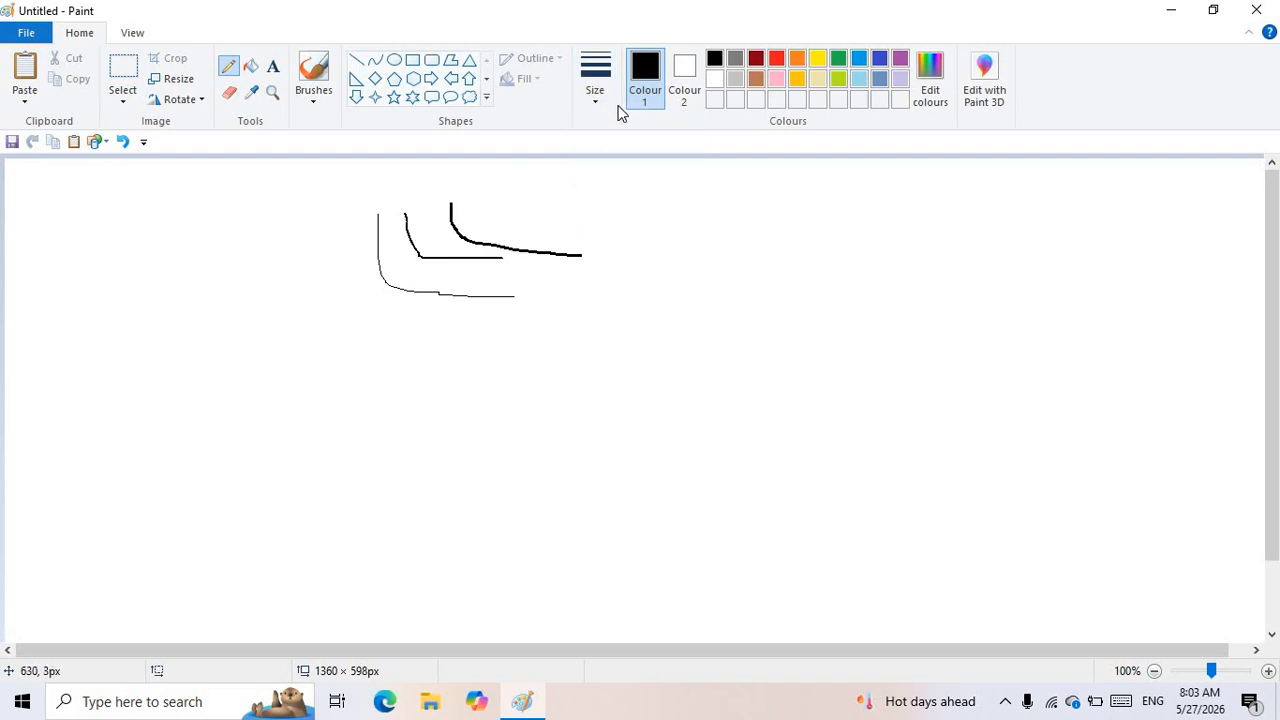
{"action": "left_click", "coordinate": [598, 95]}
{"action": "left_click", "coordinate": [516, 196]}
{"action": "left_click_drag", "start_coordinate": [507, 199], "coordinate": [665, 237]}
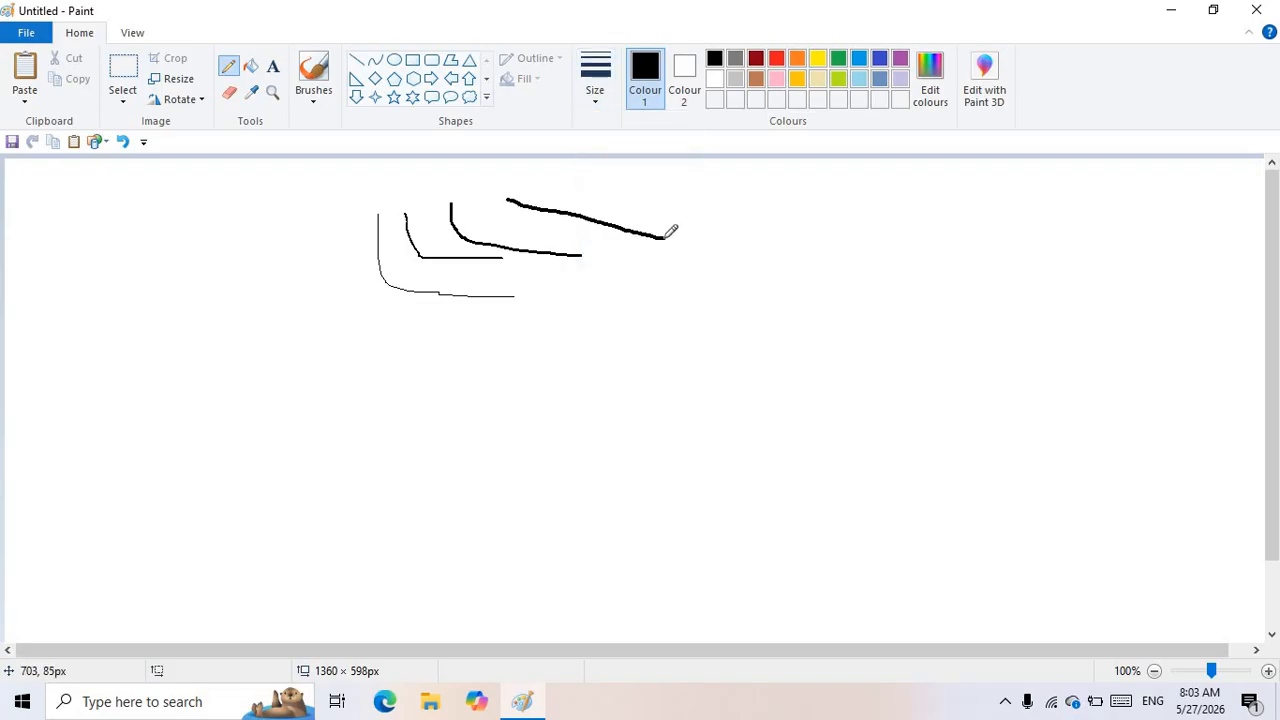
- Draw a red pencil stroke below the black ones and a gold stroke beneath it
{"action": "left_click", "coordinate": [776, 60]}
{"action": "left_click_drag", "start_coordinate": [538, 358], "coordinate": [674, 343]}
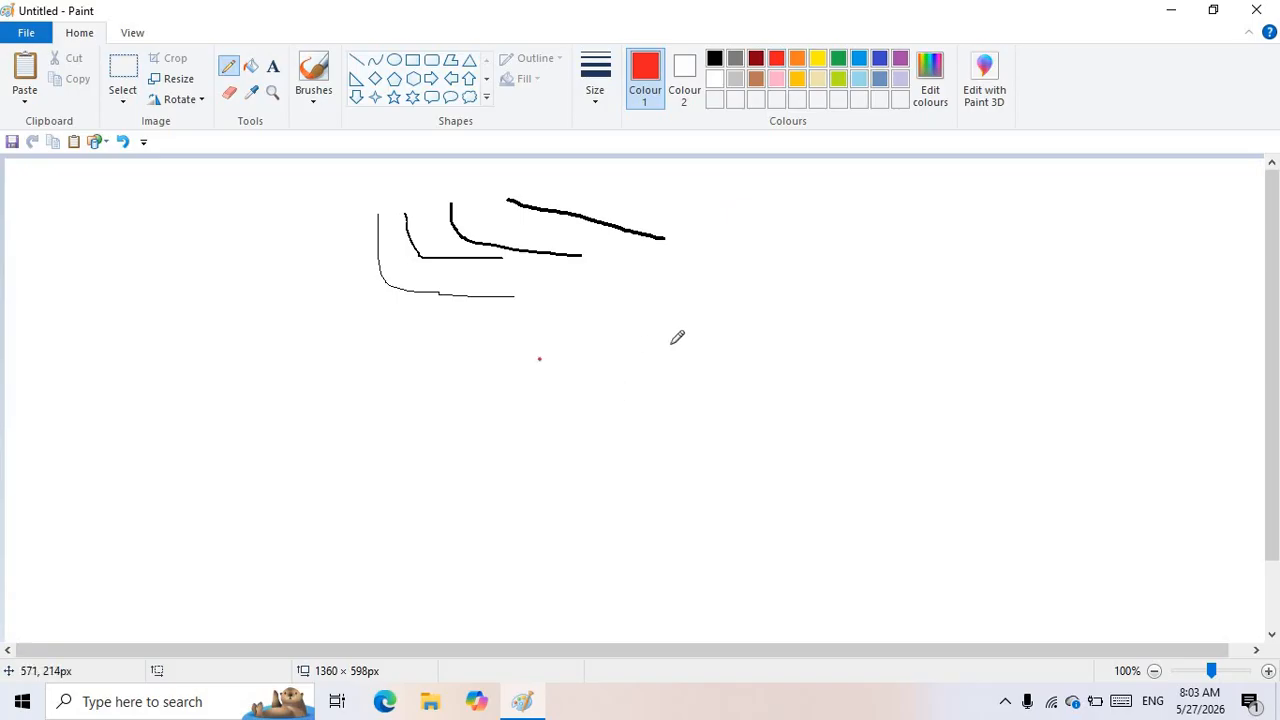
{"action": "left_click", "coordinate": [795, 82]}
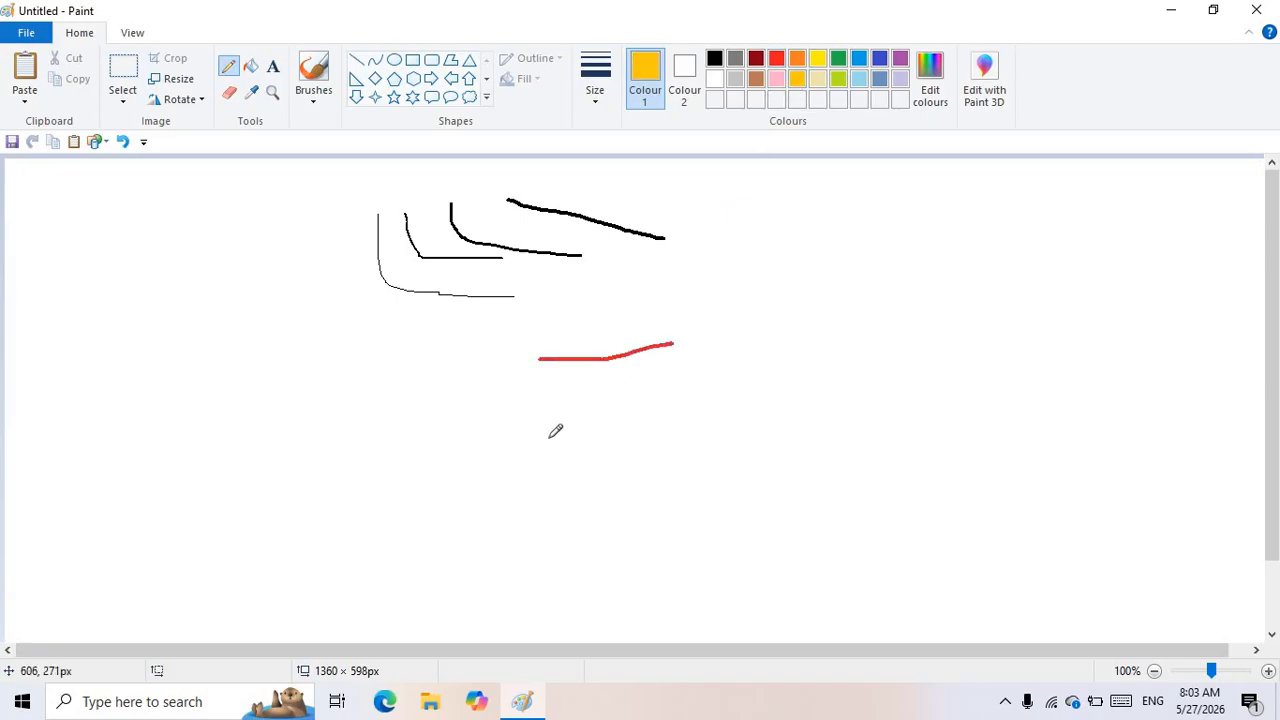
{"action": "left_click_drag", "start_coordinate": [548, 437], "coordinate": [752, 410]}
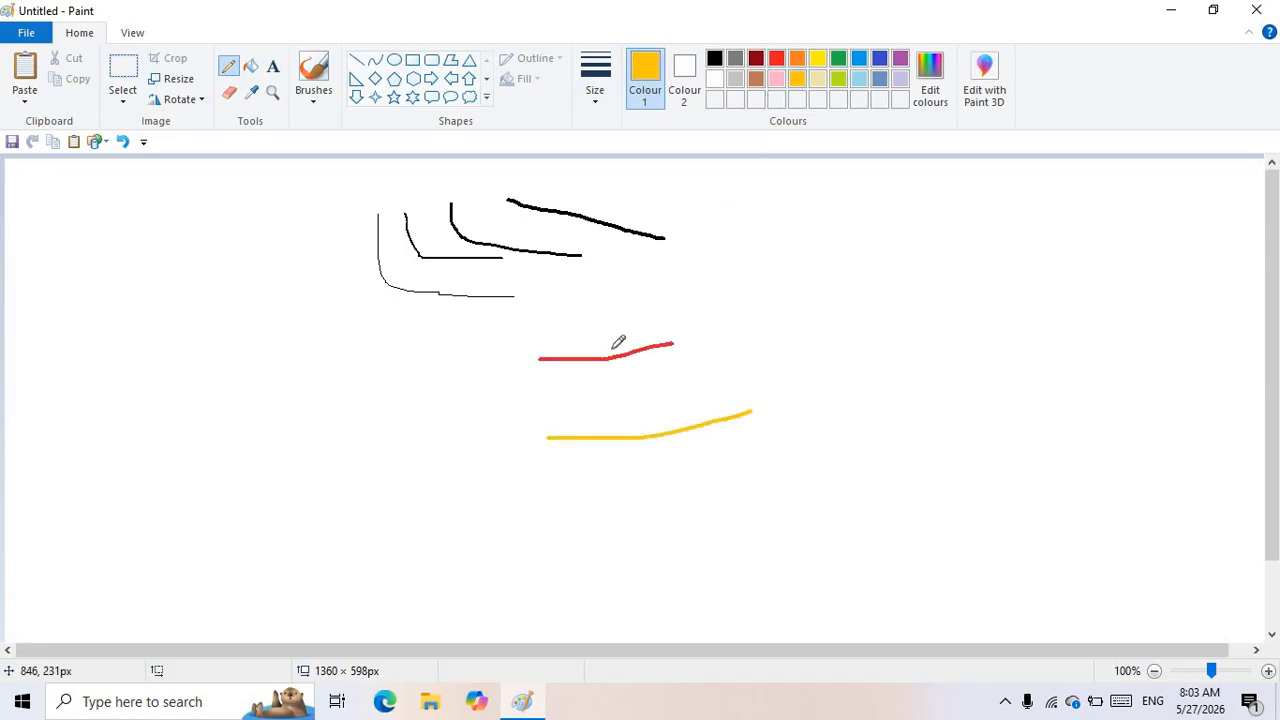
- Clear all the pencil strokes by selecting the entire canvas and deleting its contents
{"action": "key", "text": "ctrl+a"}
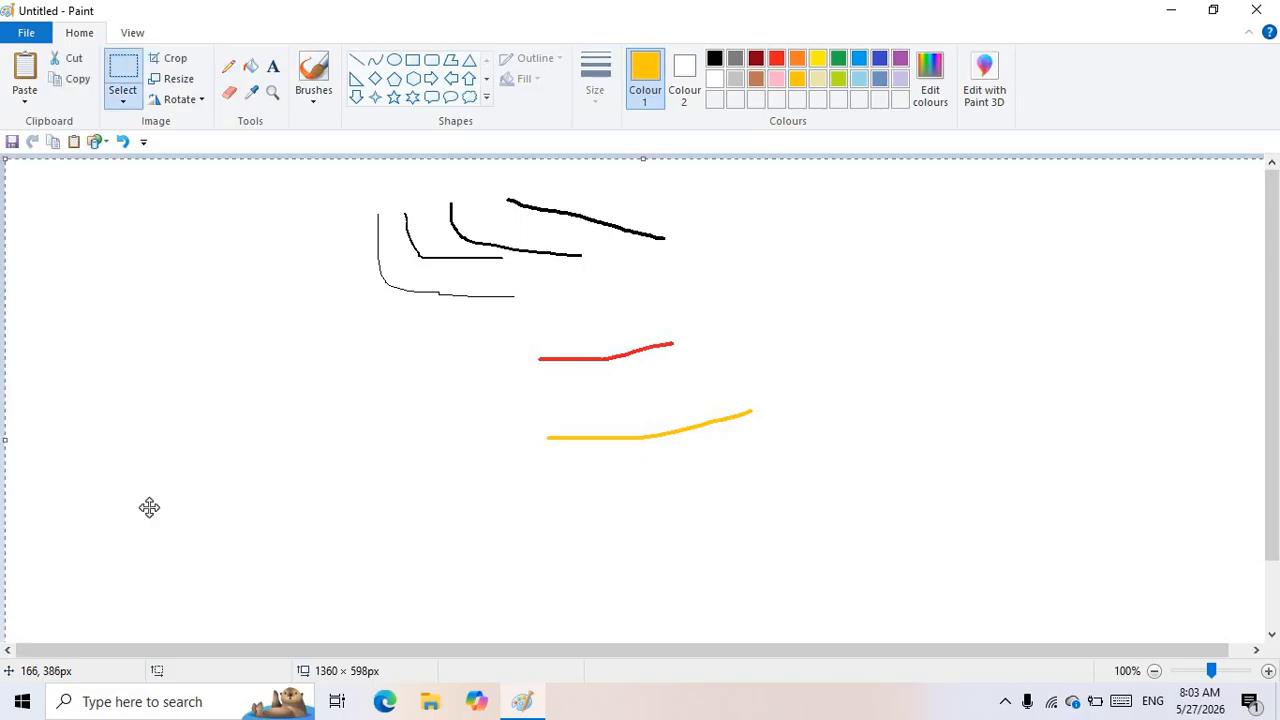
{"action": "key", "text": "Delete"}
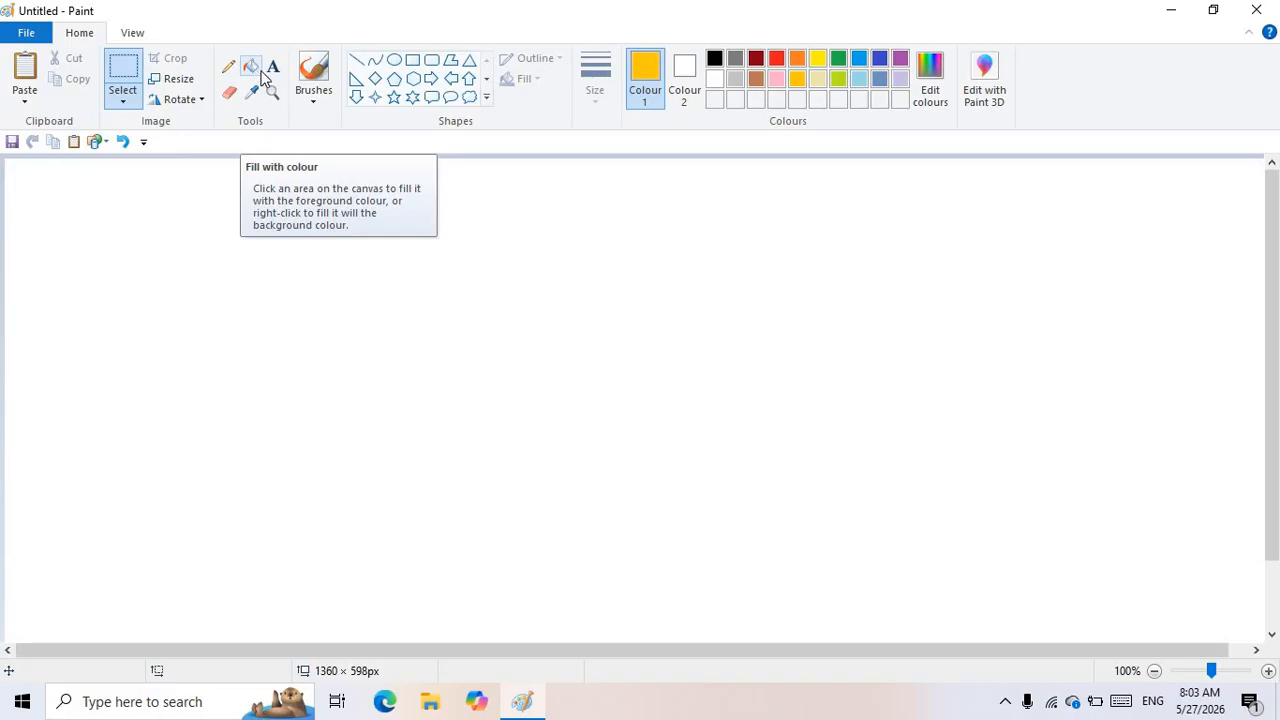
- Draw a gold-outlined triangle about 180 px tall in the upper middle of the canvas
{"action": "left_click", "coordinate": [469, 60]}
{"action": "left_click_drag", "start_coordinate": [414, 223], "coordinate": [512, 305]}
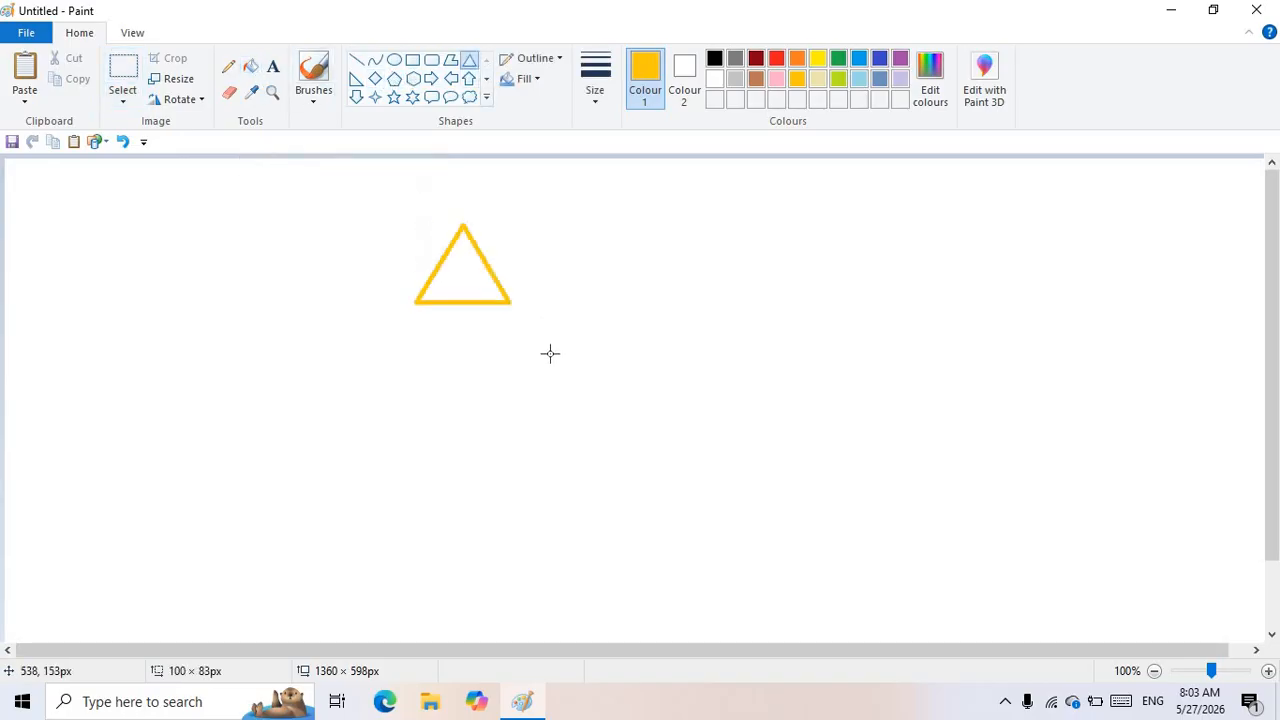
{"action": "left_click_drag", "start_coordinate": [550, 353], "coordinate": [657, 391]}
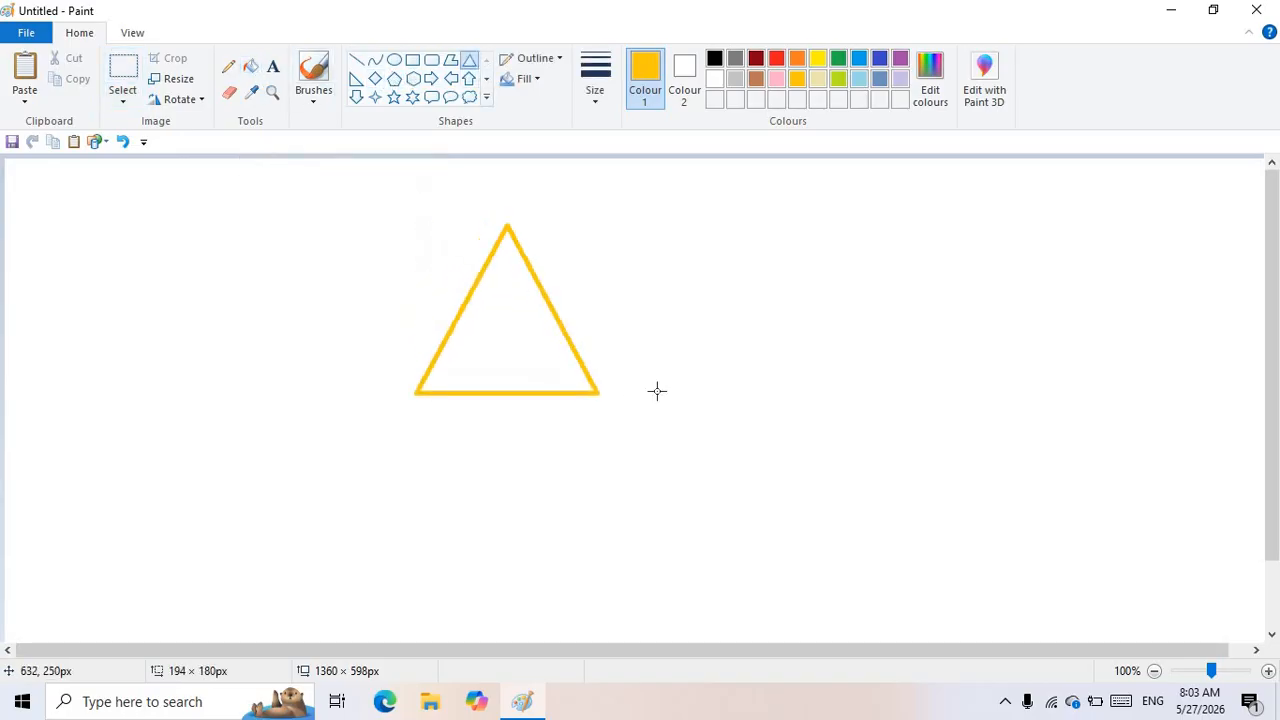
{"action": "left_click", "coordinate": [877, 308]}
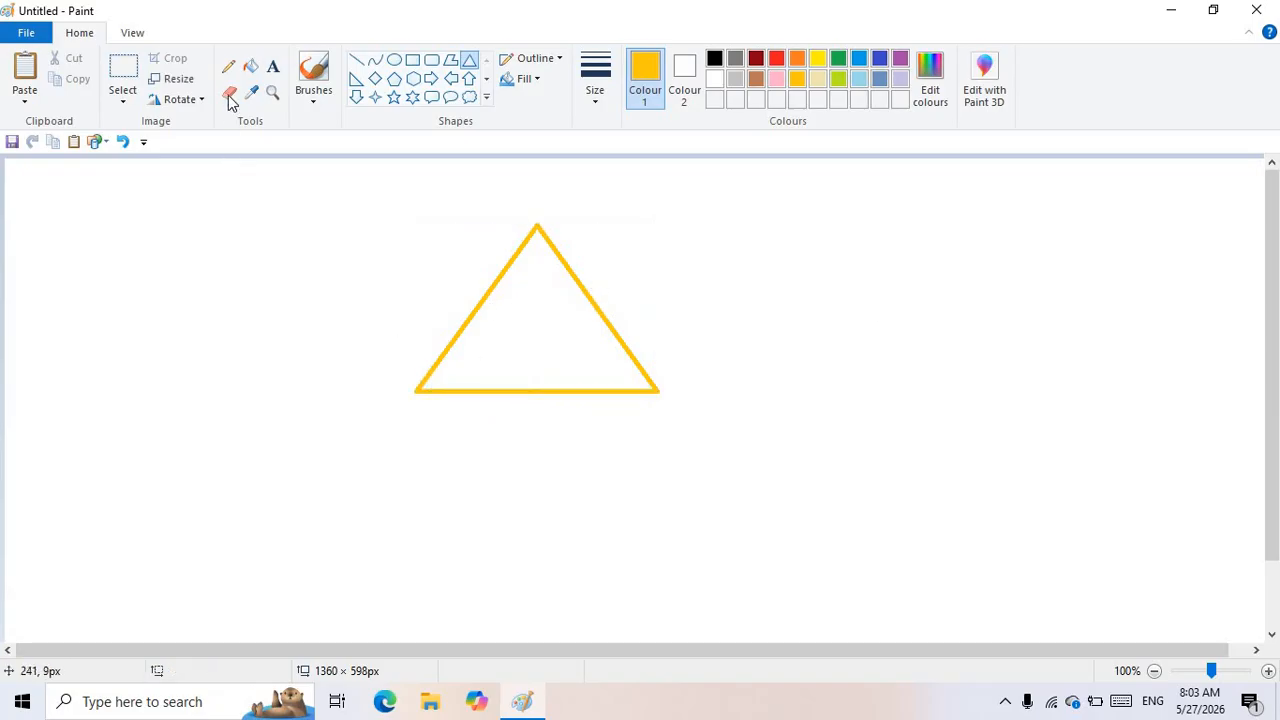
- Fill the inside of the triangle with indigo blue
{"action": "left_click", "coordinate": [251, 68]}
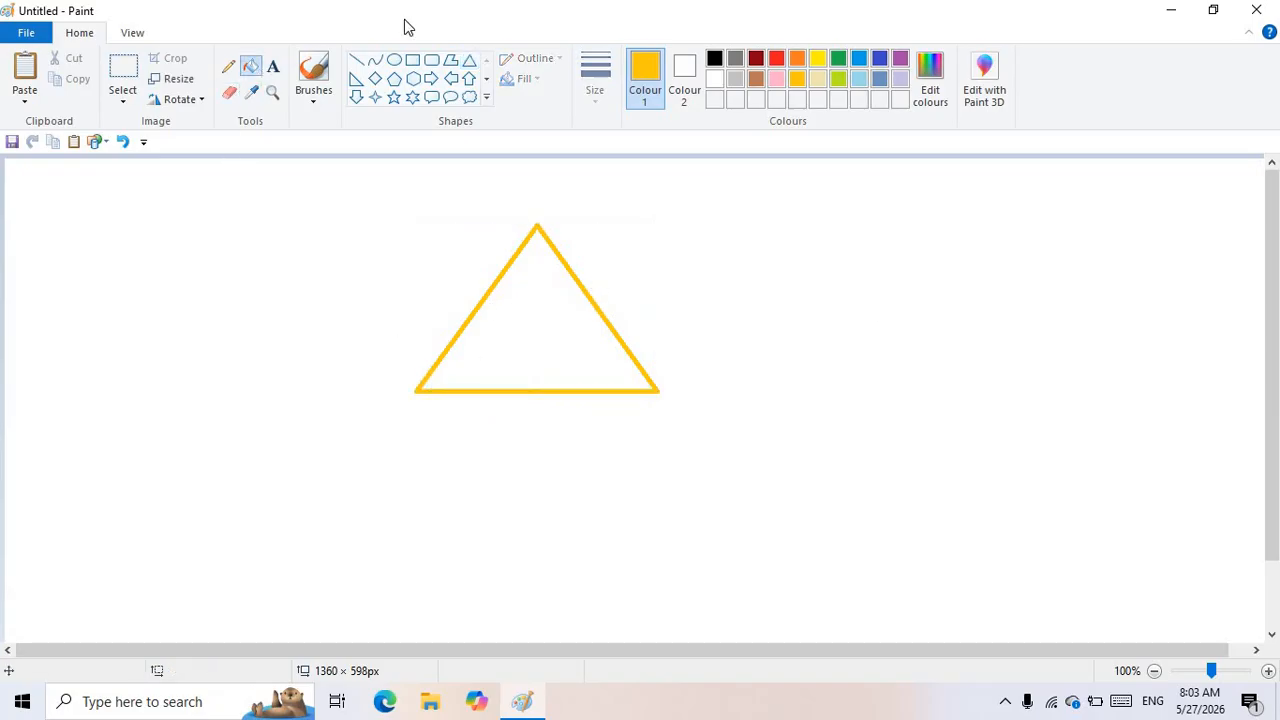
{"action": "left_click", "coordinate": [880, 61]}
{"action": "left_click", "coordinate": [548, 309]}
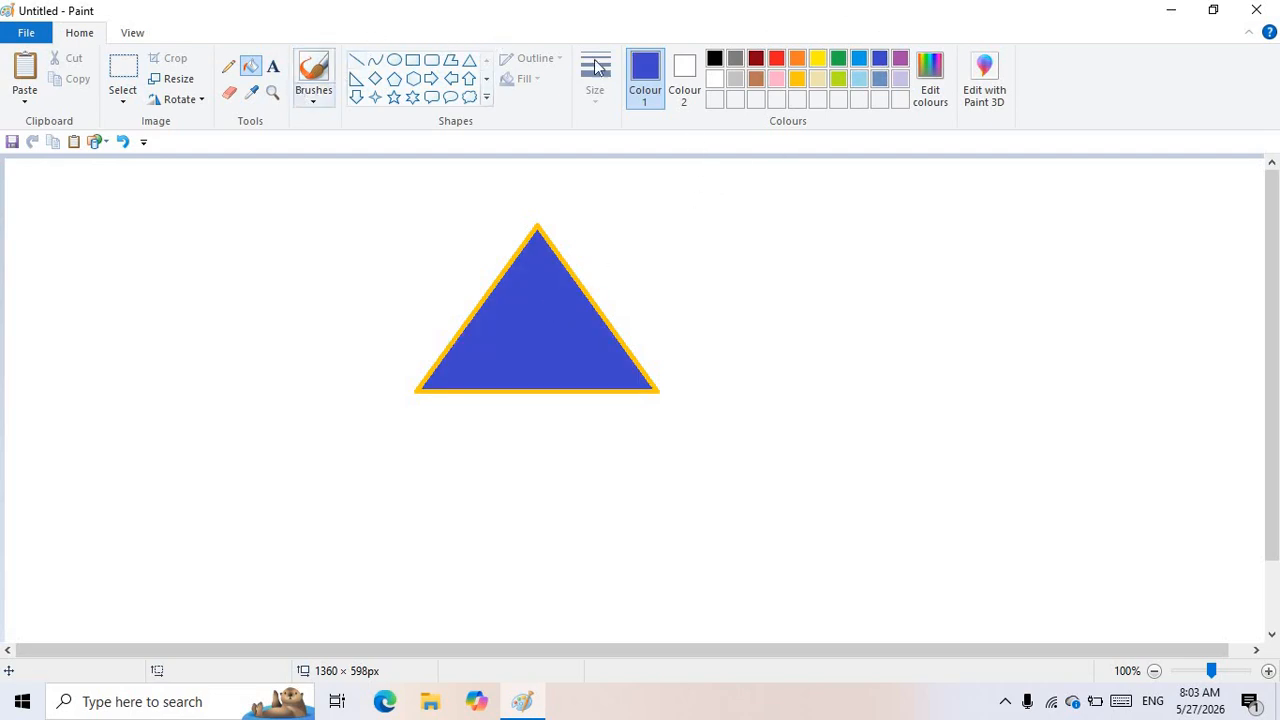
- Fill the canvas background around the triangle with red, and undo that fill
{"action": "left_click", "coordinate": [813, 265]}
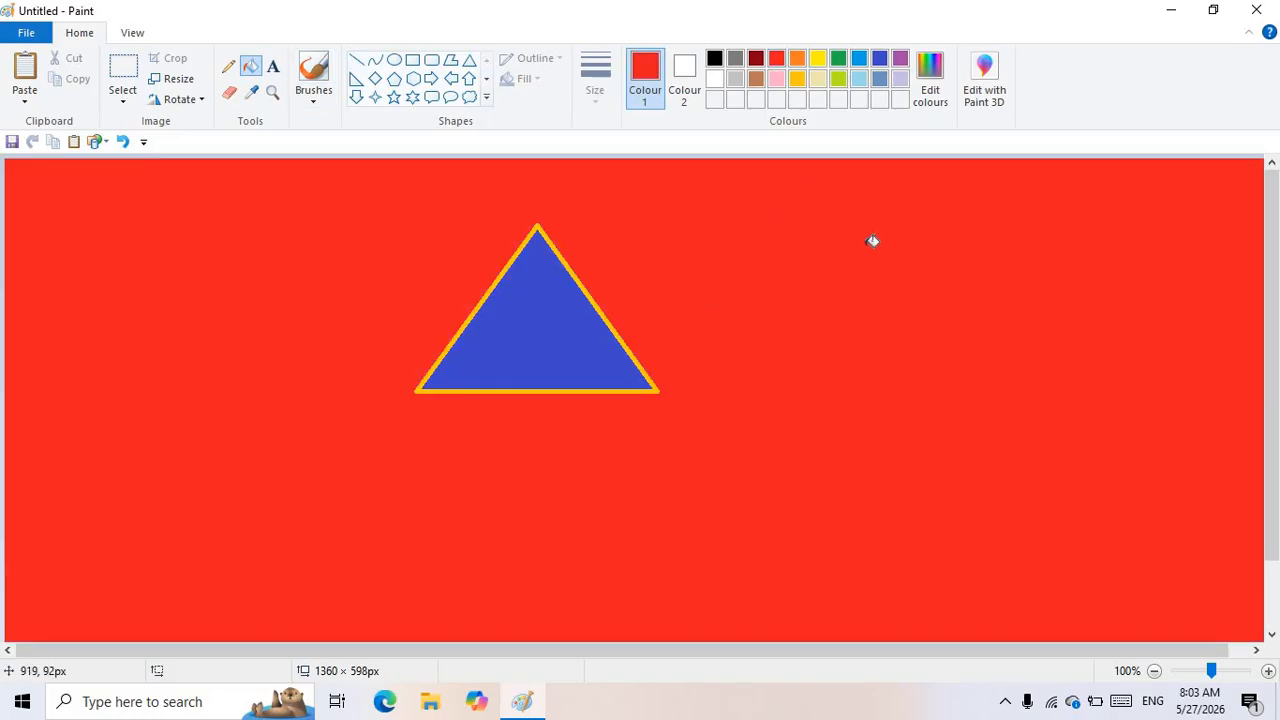
{"action": "key", "text": "ctrl+z"}
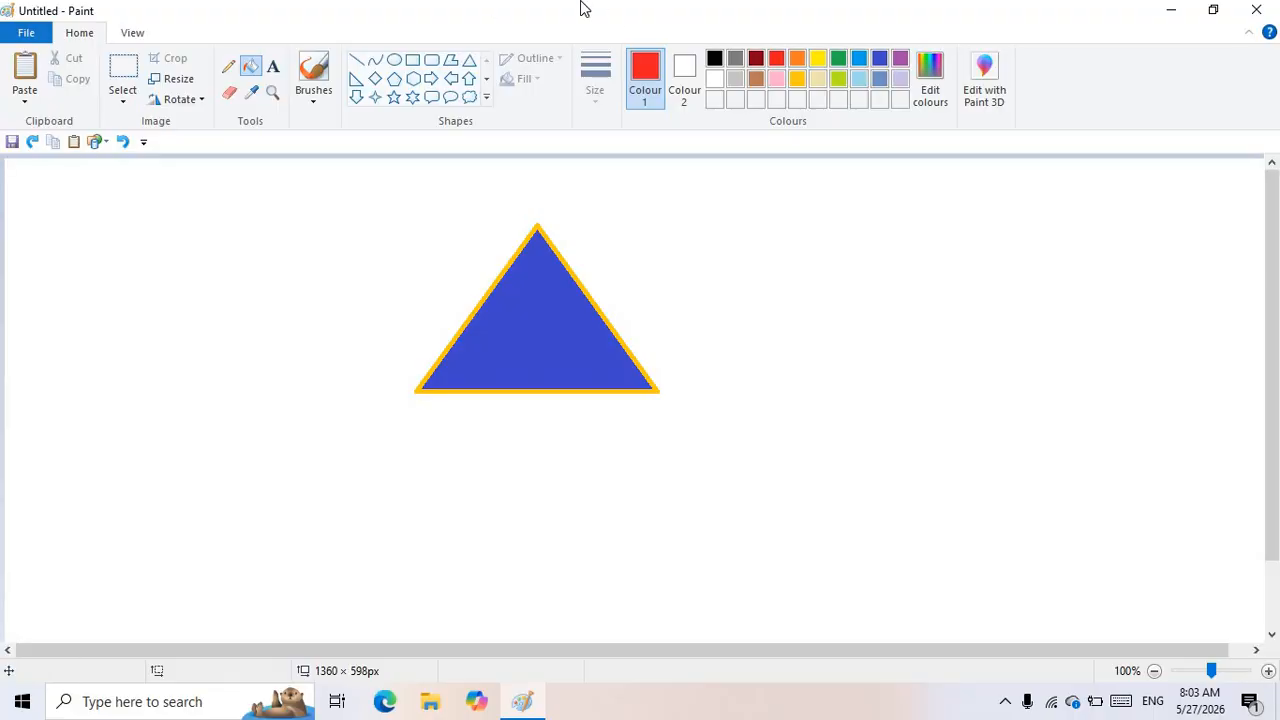
- Add the red text "fdgshjdgkjjhkhj" in a text box about 380 × 71 px below the triangle
{"action": "left_click", "coordinate": [273, 68]}
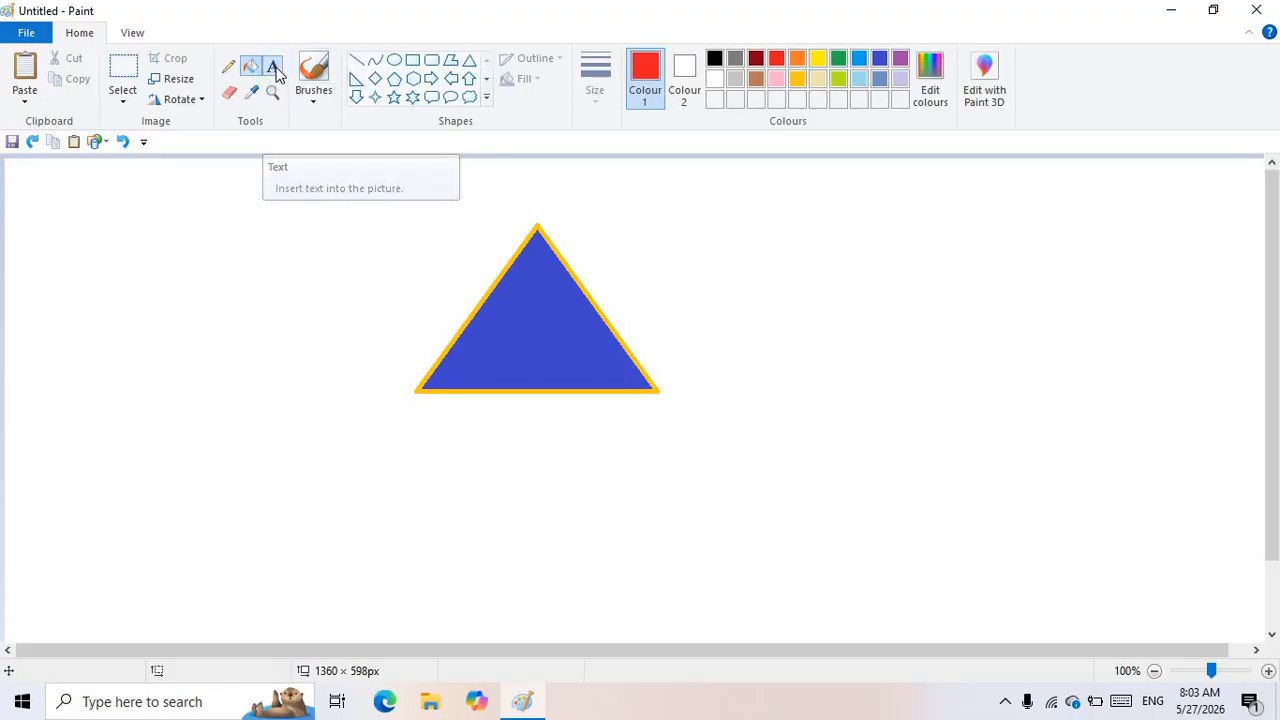
{"action": "scroll", "coordinate": [790, 285], "scroll_direction": "down", "scroll_amount": 2}
{"action": "left_click", "coordinate": [428, 388]}
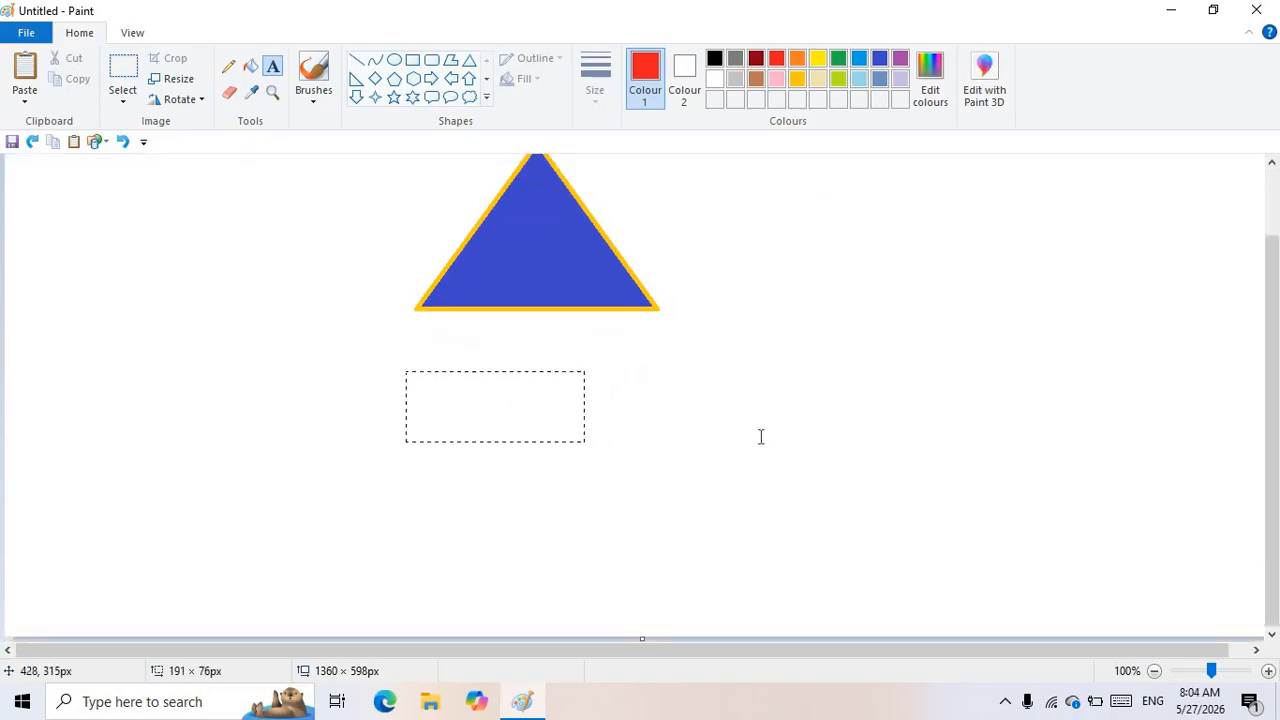
{"action": "left_click_drag", "start_coordinate": [762, 437], "coordinate": [763, 437]}
{"action": "type", "text": "fdg"}
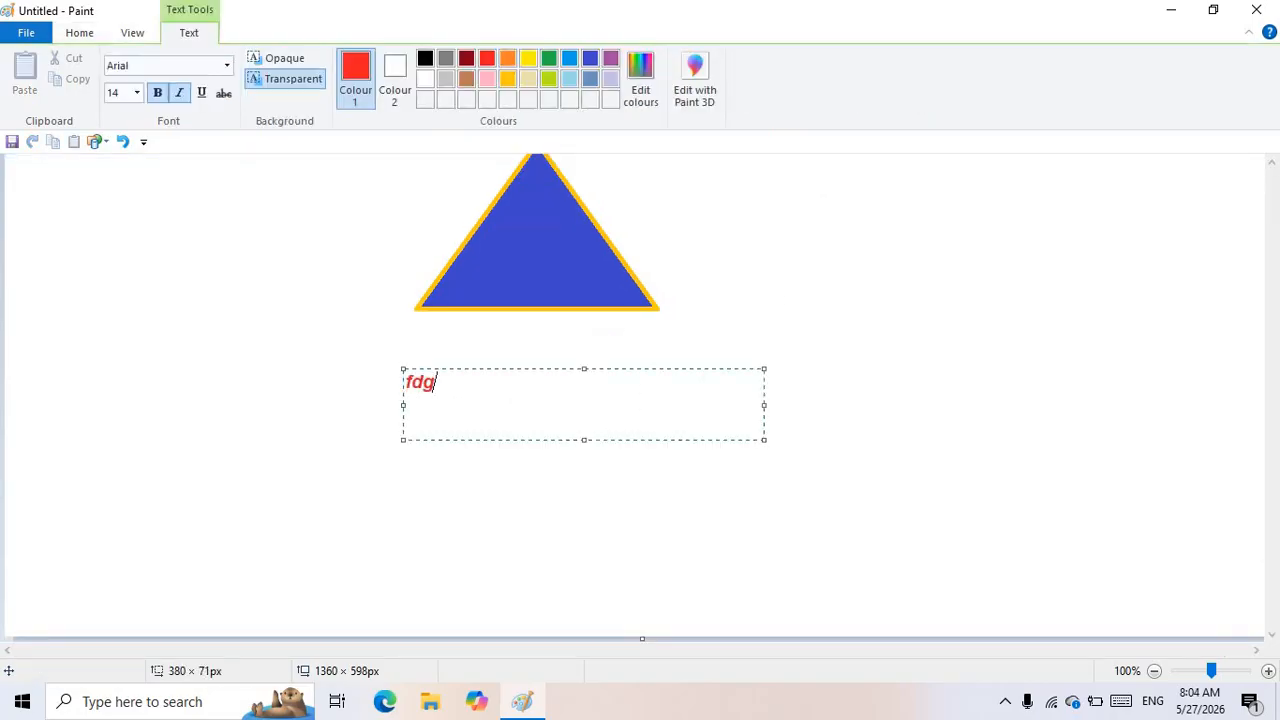
{"action": "type", "text": "shjdgkjjhkhj"}
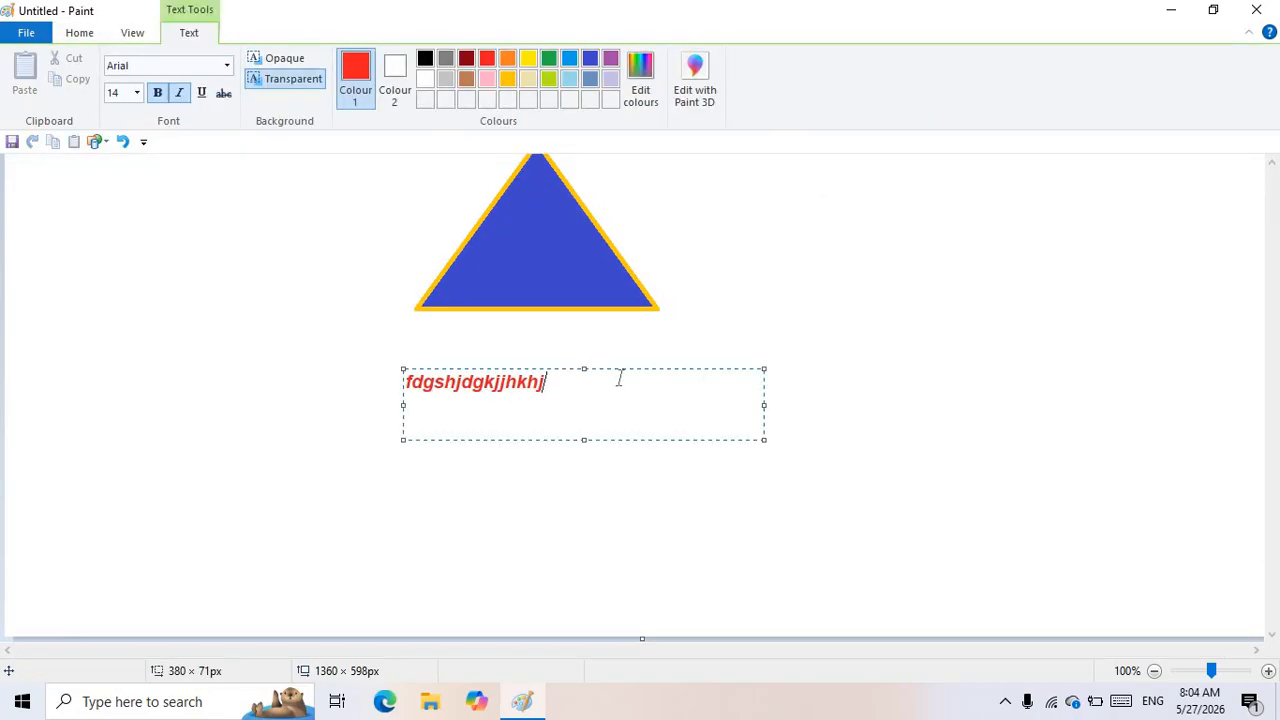
- Try to change the text's font to Arial Black, and to Baskerville Old Face
{"action": "scroll", "coordinate": [619, 378], "scroll_direction": "up", "scroll_amount": 2}
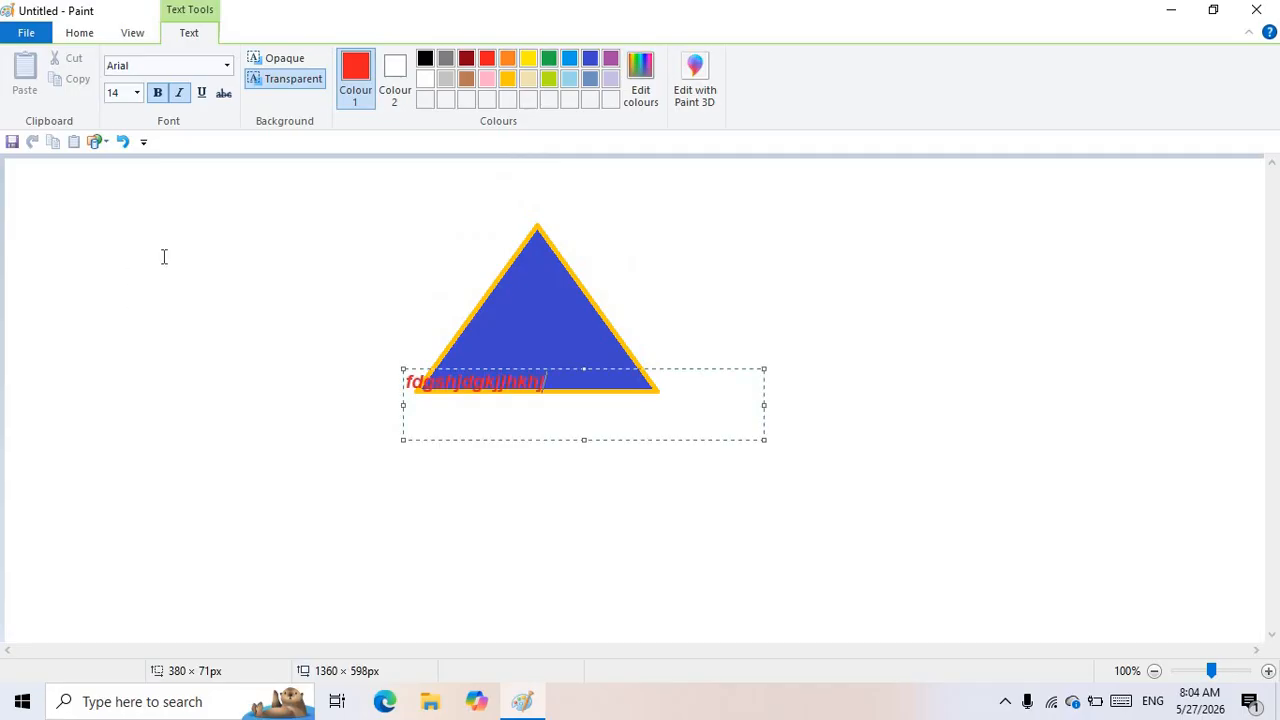
{"action": "left_click", "coordinate": [229, 67]}
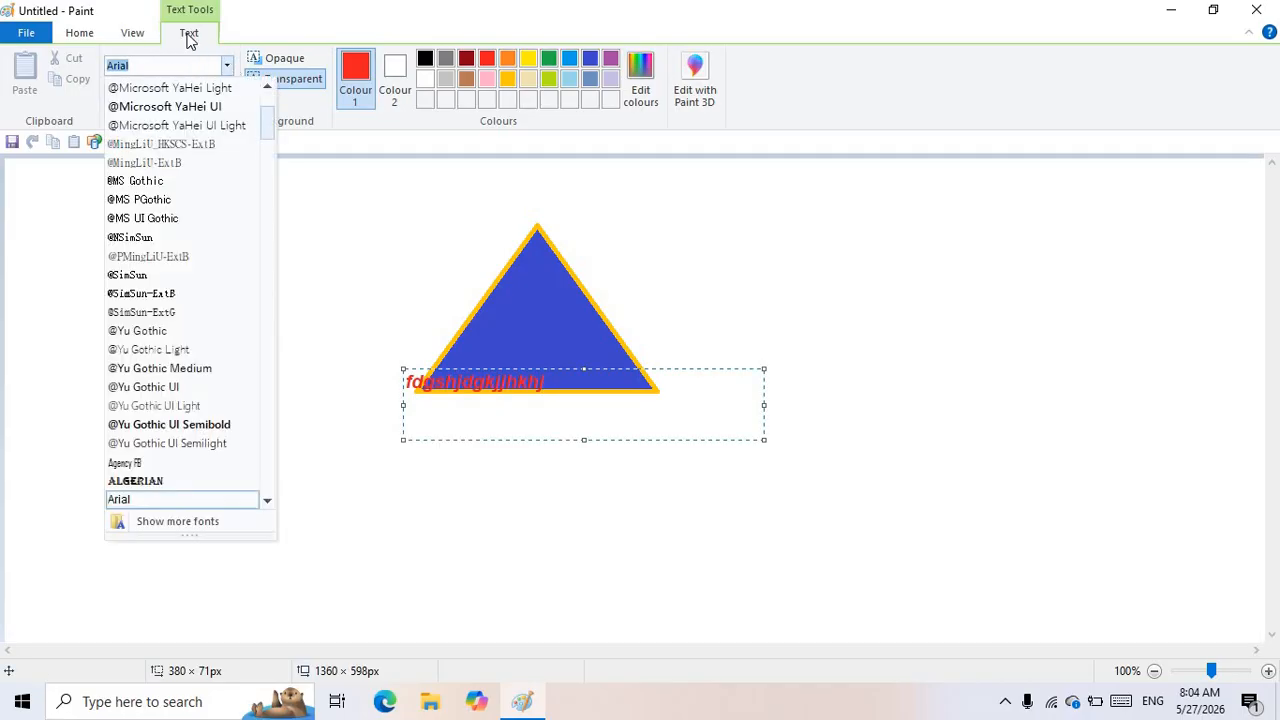
{"action": "scroll", "coordinate": [168, 400], "scroll_direction": "down", "scroll_amount": 2}
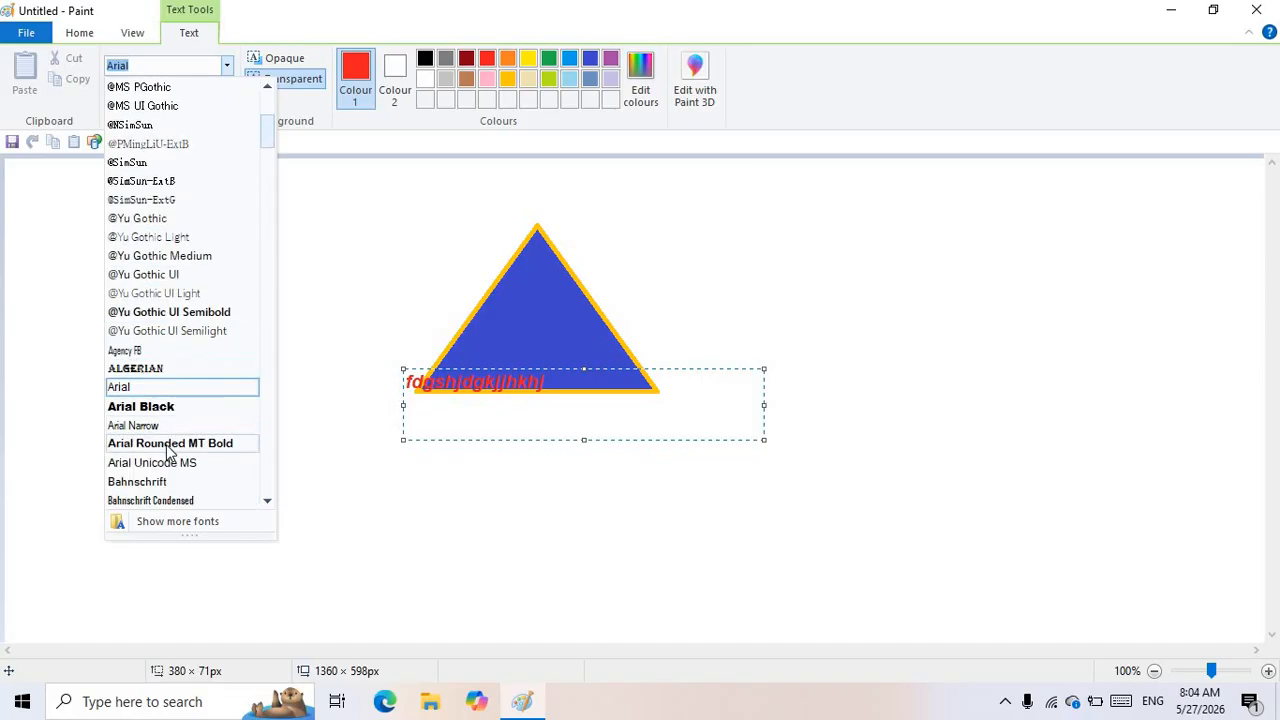
{"action": "left_click", "coordinate": [166, 407]}
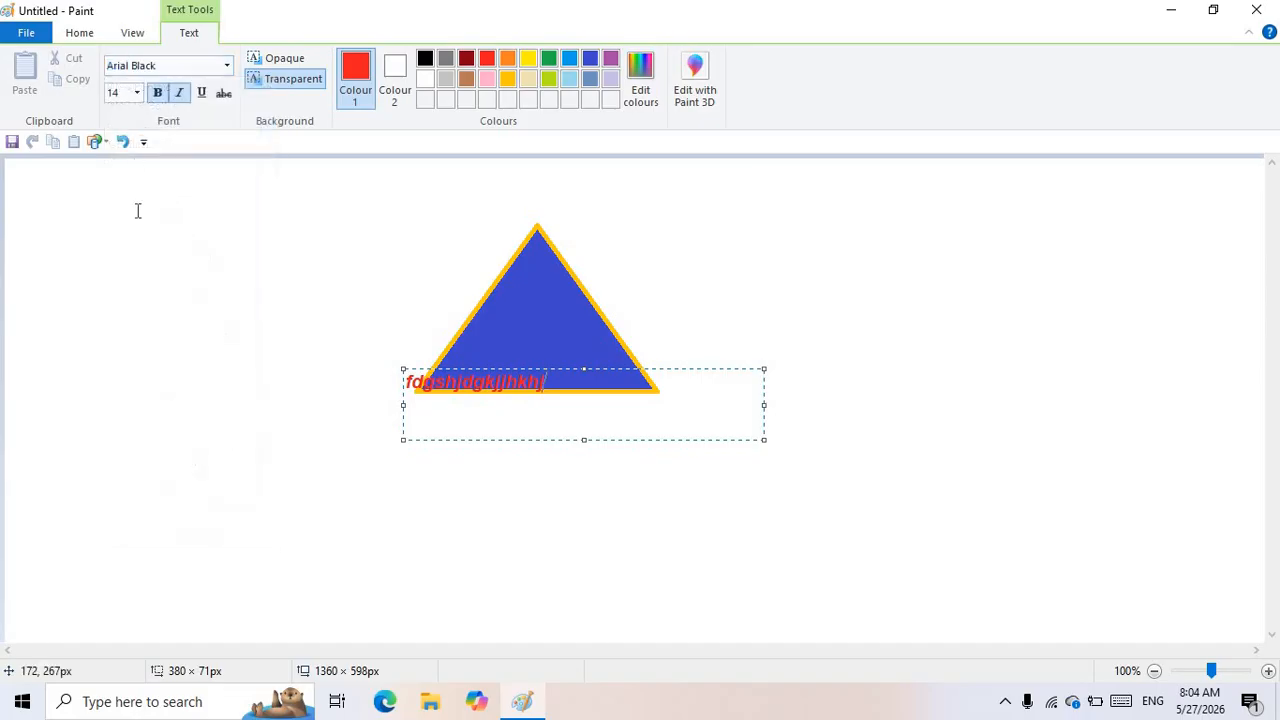
{"action": "left_click", "coordinate": [228, 66]}
{"action": "scroll", "coordinate": [186, 194], "scroll_direction": "down", "scroll_amount": 10}
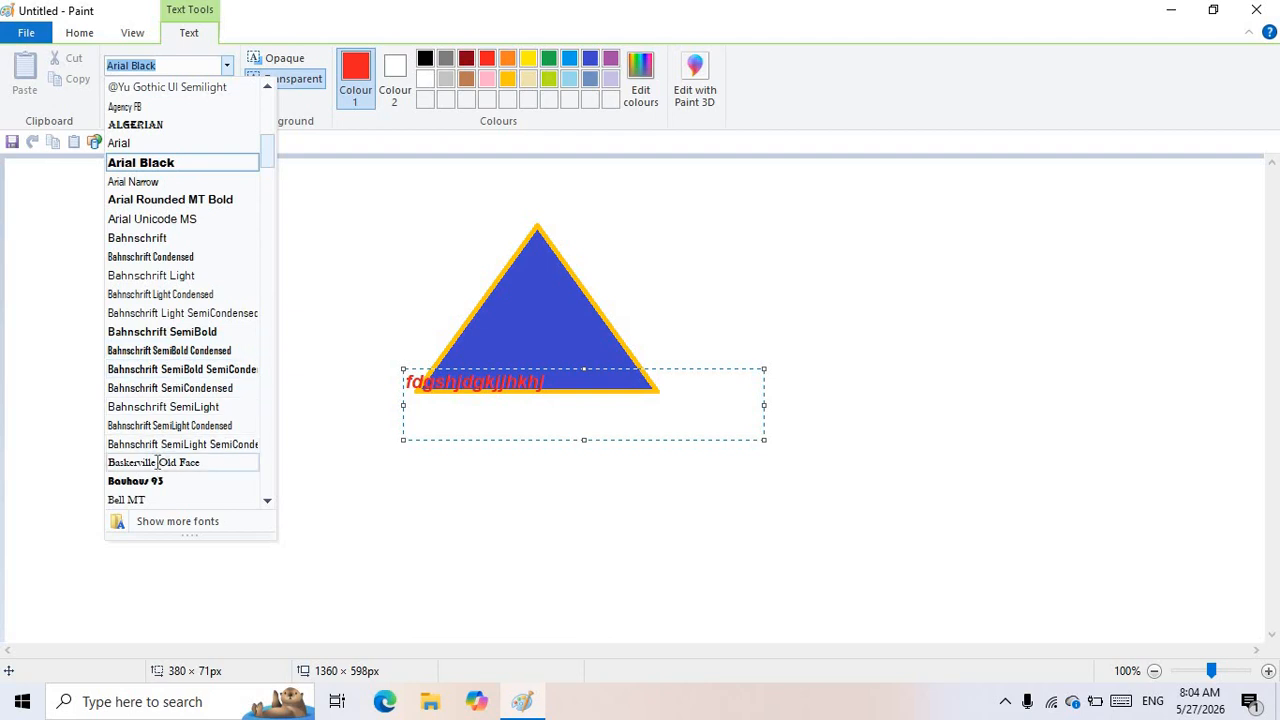
{"action": "left_click", "coordinate": [160, 462]}
- Remove the italic and bold styles from the entire text, and set its font size to 28
{"action": "scroll", "coordinate": [477, 424], "scroll_direction": "down", "scroll_amount": 1}
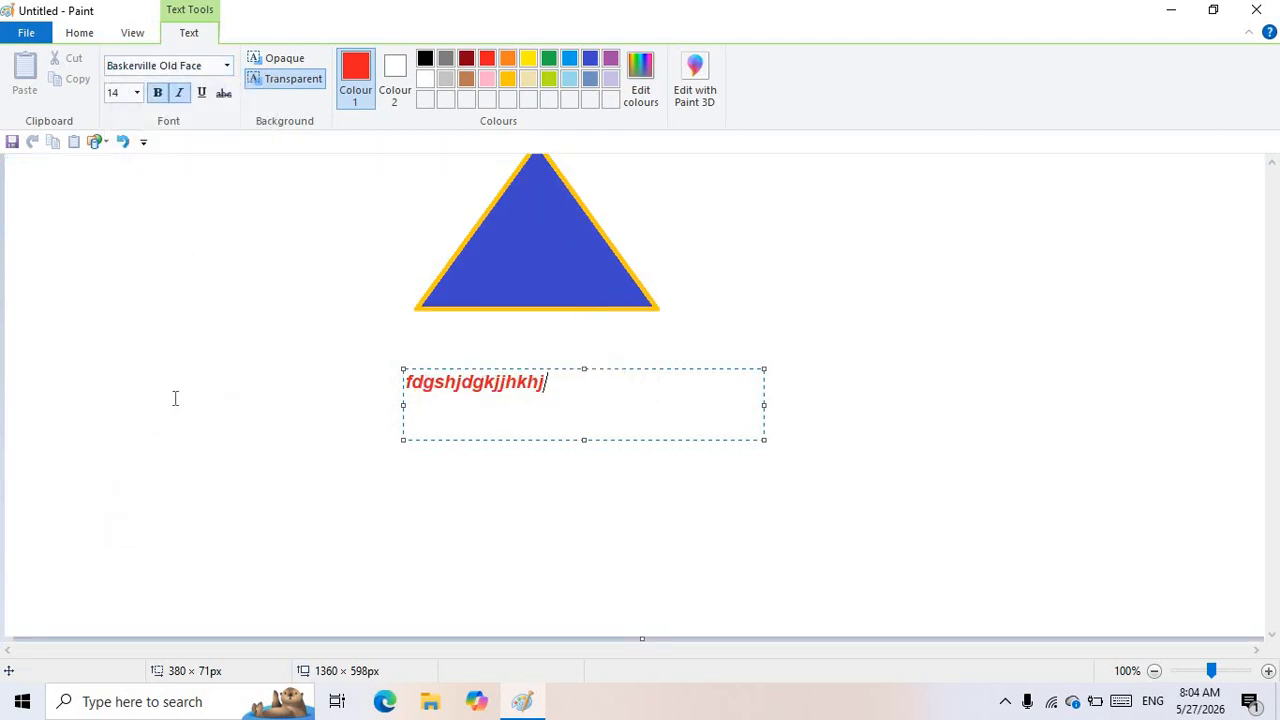
{"action": "key", "text": "ctrl+a"}
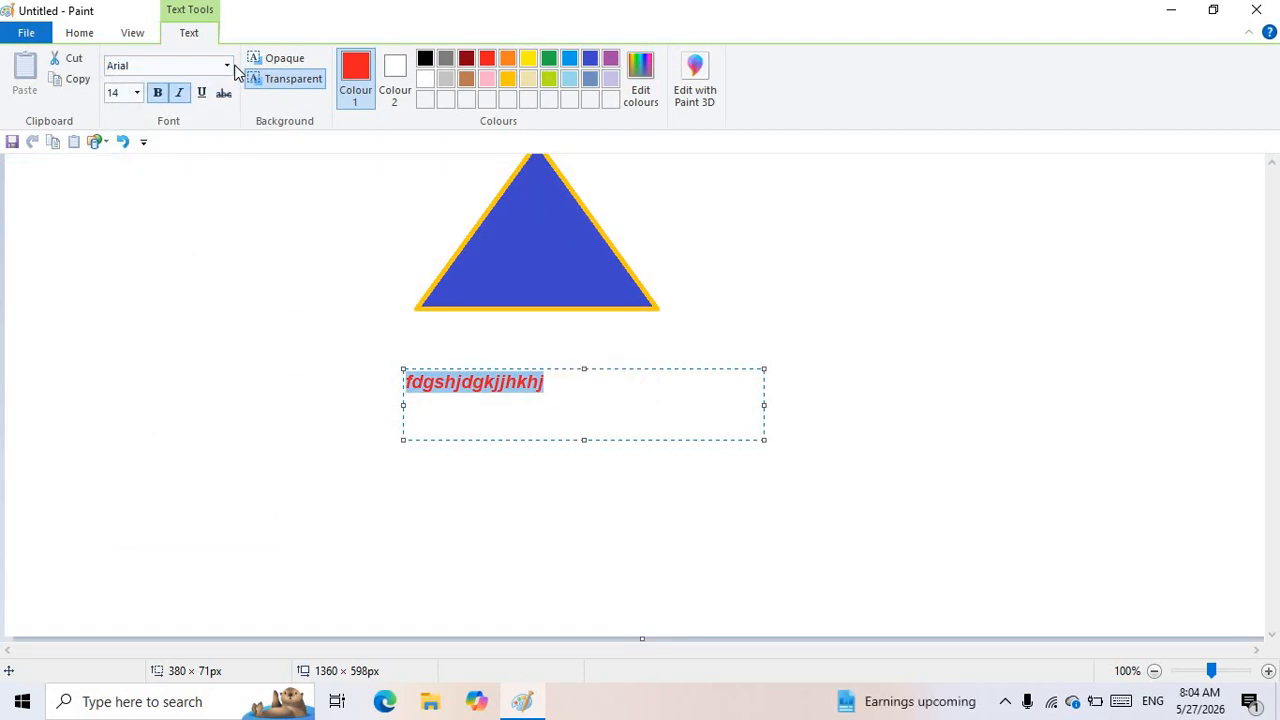
{"action": "left_click", "coordinate": [178, 98]}
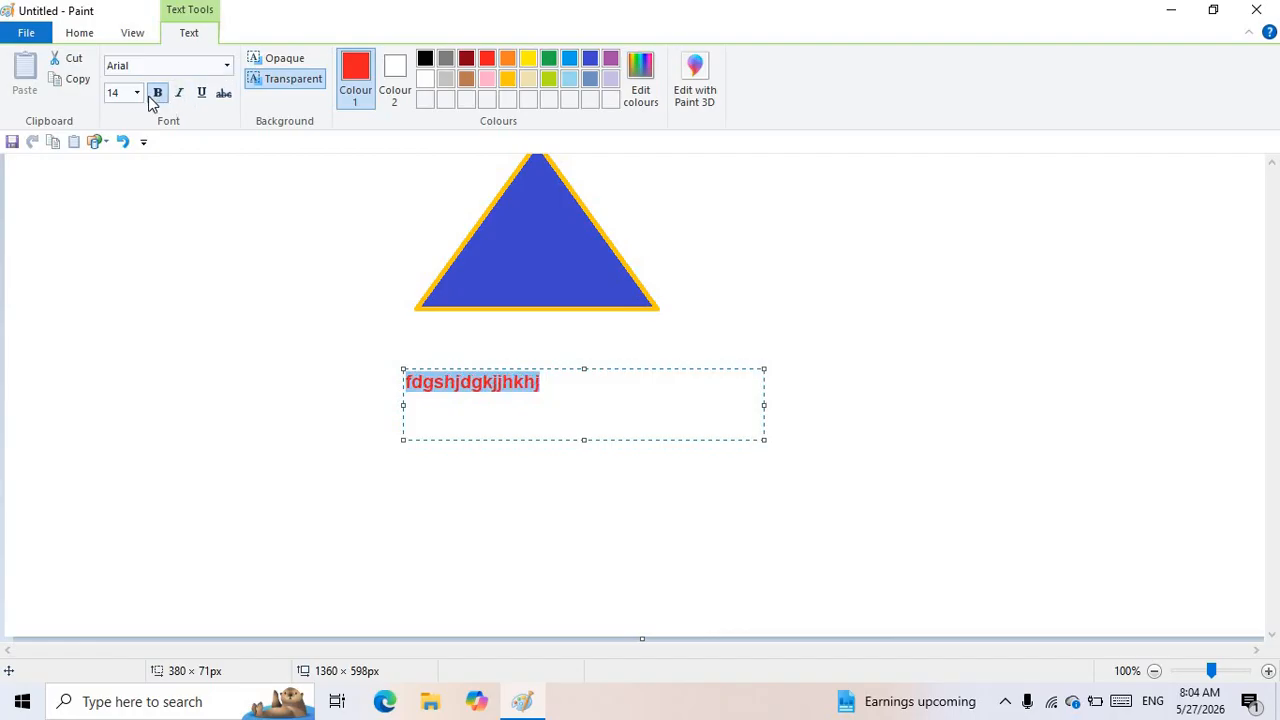
{"action": "left_click", "coordinate": [154, 96]}
{"action": "left_click", "coordinate": [139, 93]}
{"action": "left_click", "coordinate": [122, 302]}
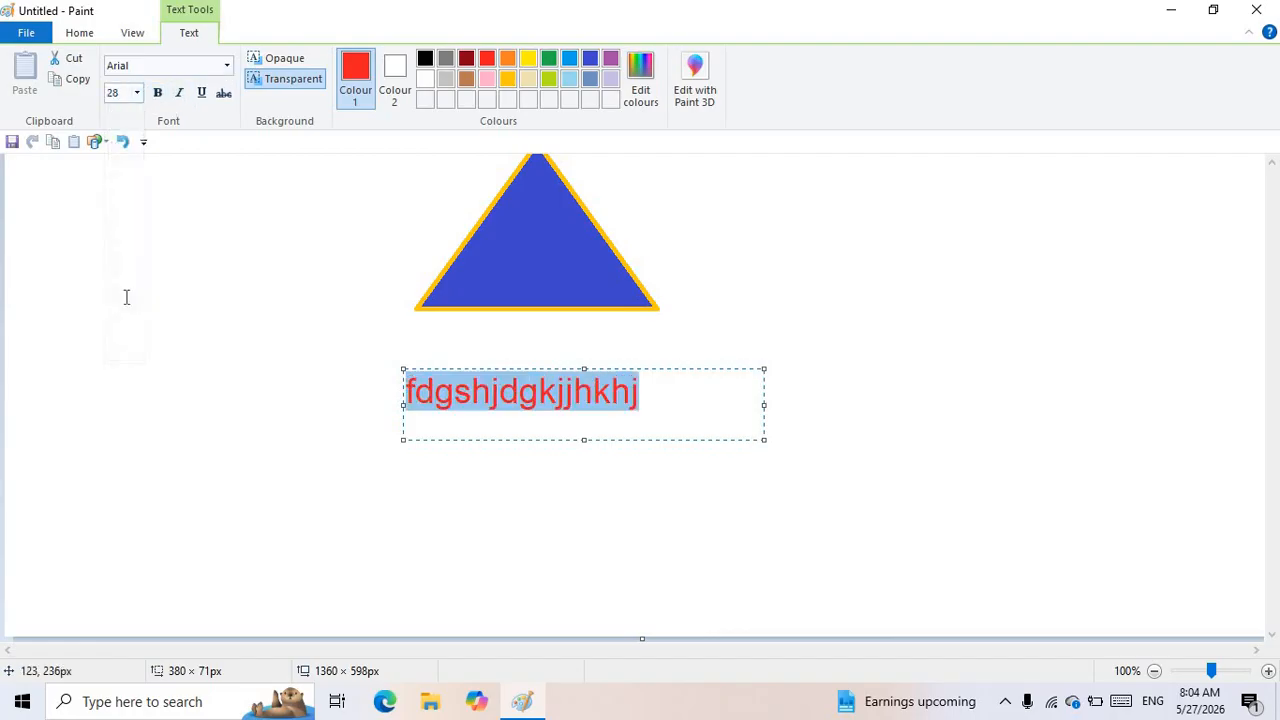
- Change the selected text's font to Arial Black, and replace that with Blackadder ITC
{"action": "left_click", "coordinate": [227, 65]}
{"action": "scroll", "coordinate": [185, 420], "scroll_direction": "down", "scroll_amount": 10}
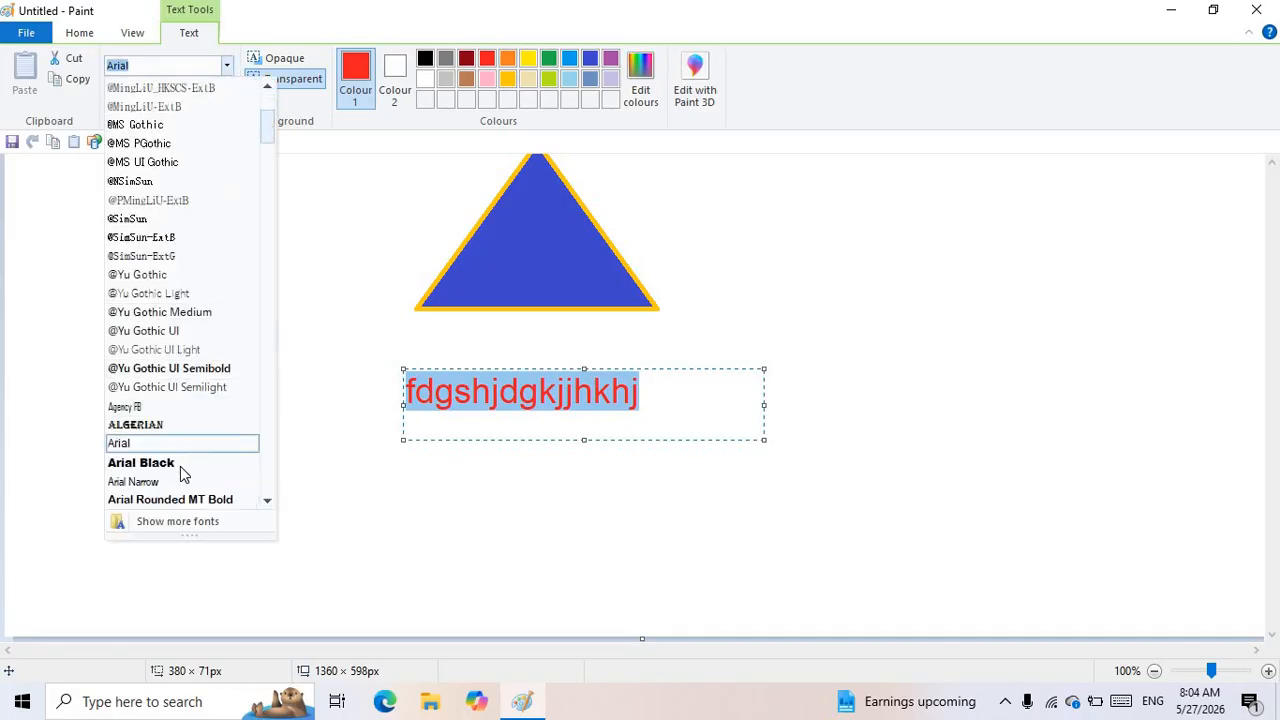
{"action": "left_click", "coordinate": [190, 408]}
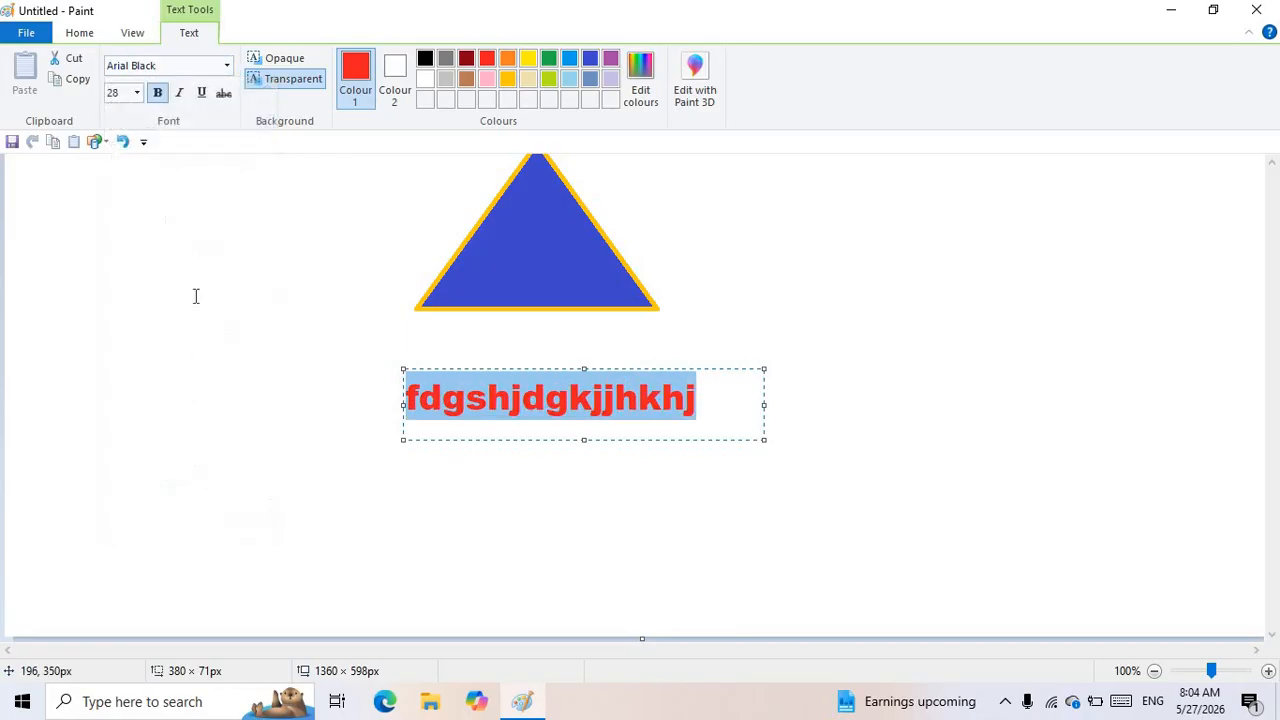
{"action": "left_click", "coordinate": [227, 65]}
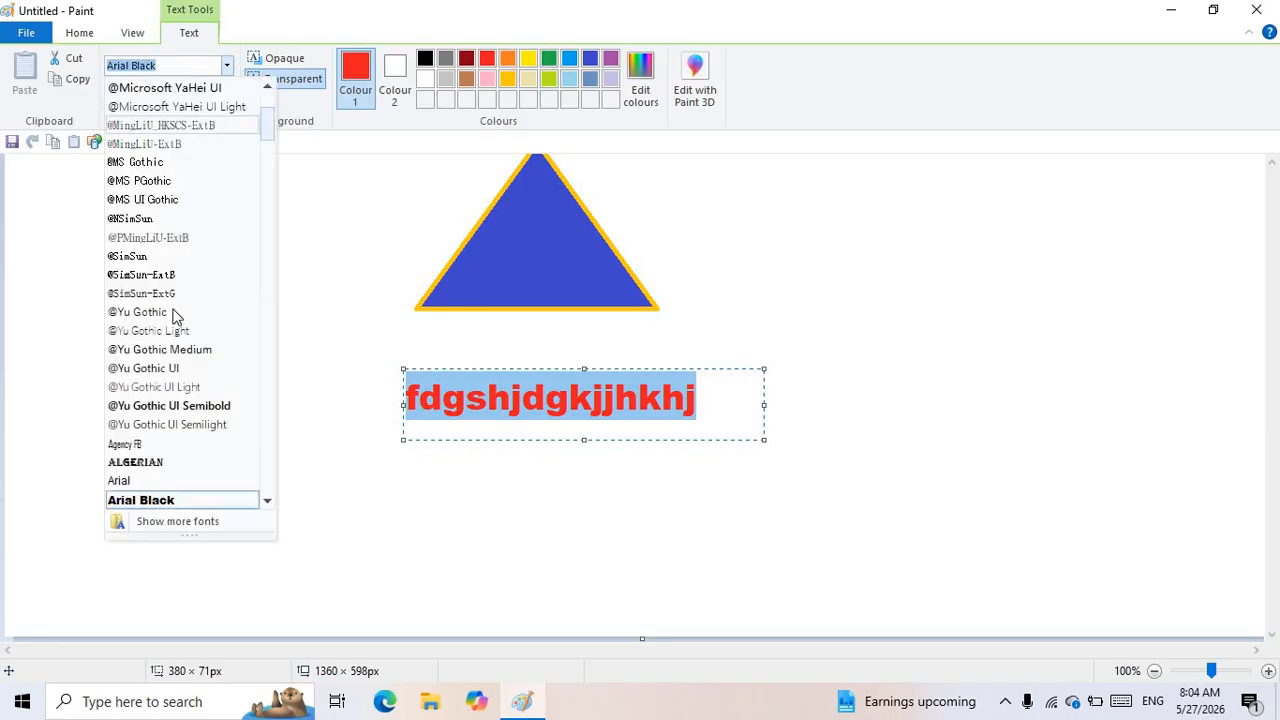
{"action": "scroll", "coordinate": [177, 363], "scroll_direction": "down", "scroll_amount": 9}
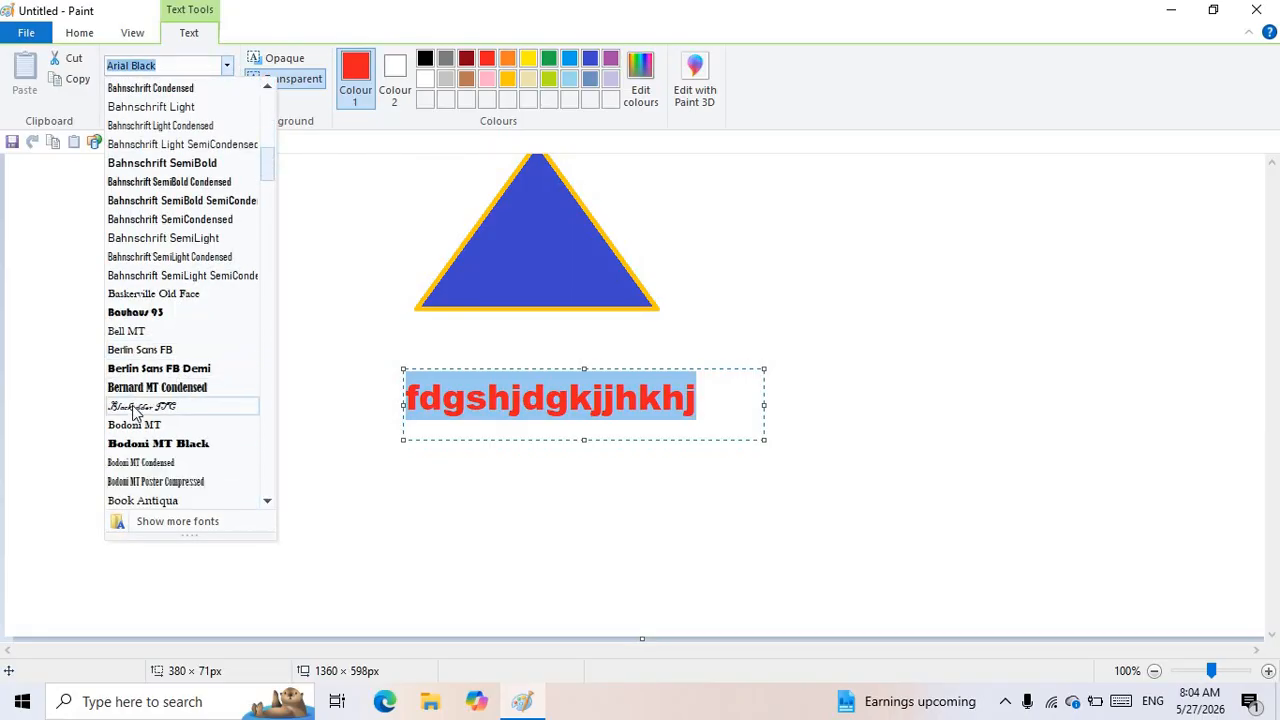
{"action": "left_click", "coordinate": [134, 405]}
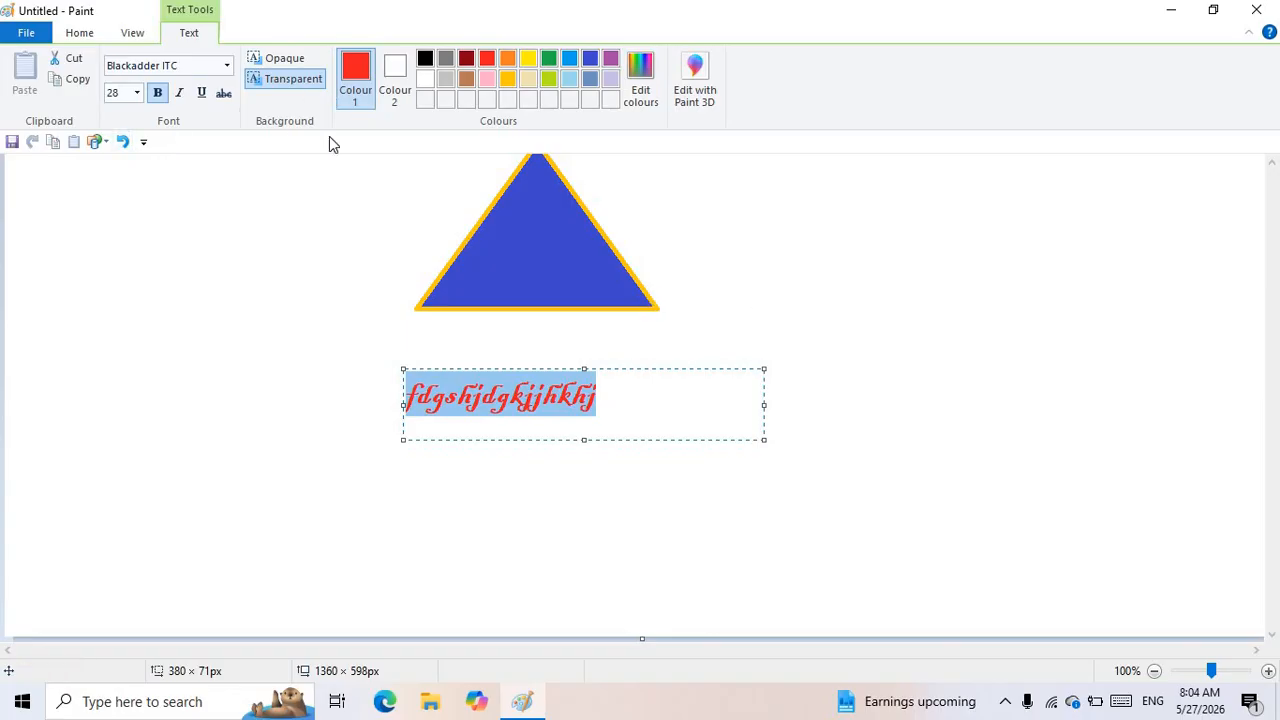
- Colour the text green, and replace that with a custom blue of red 24, green 81, blue 231
{"action": "left_click", "coordinate": [549, 58]}
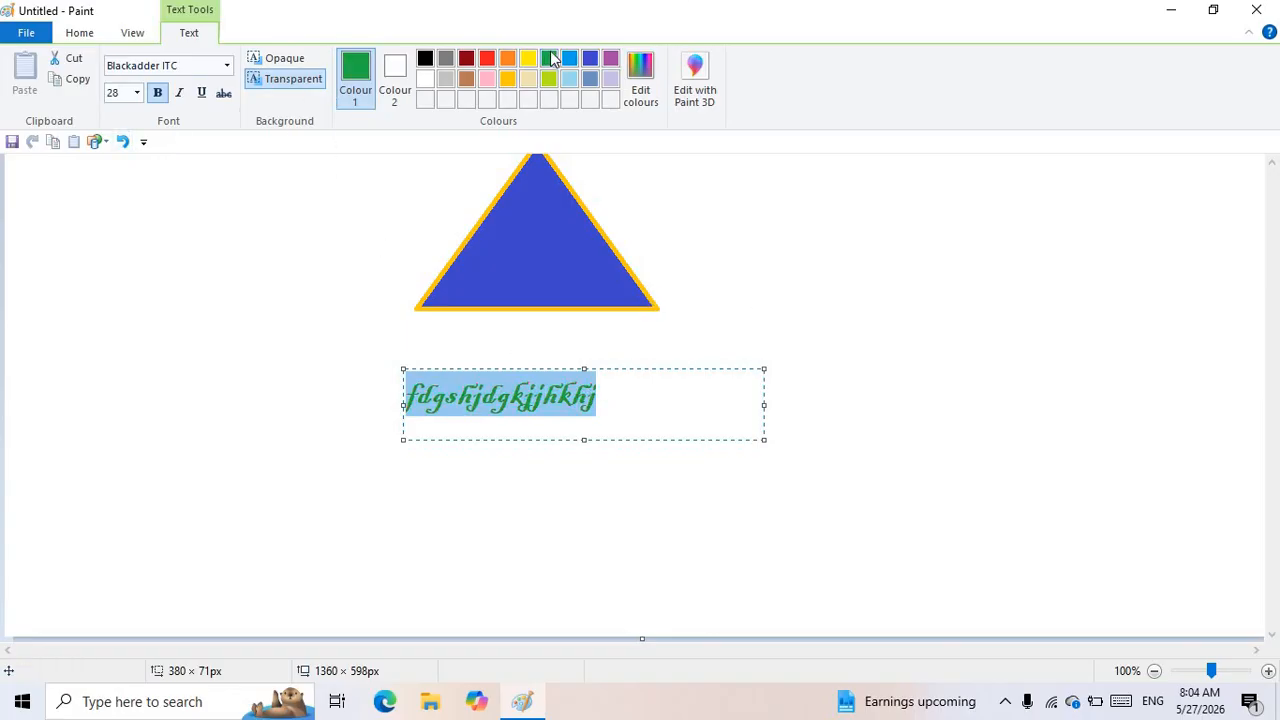
{"action": "left_click", "coordinate": [638, 66]}
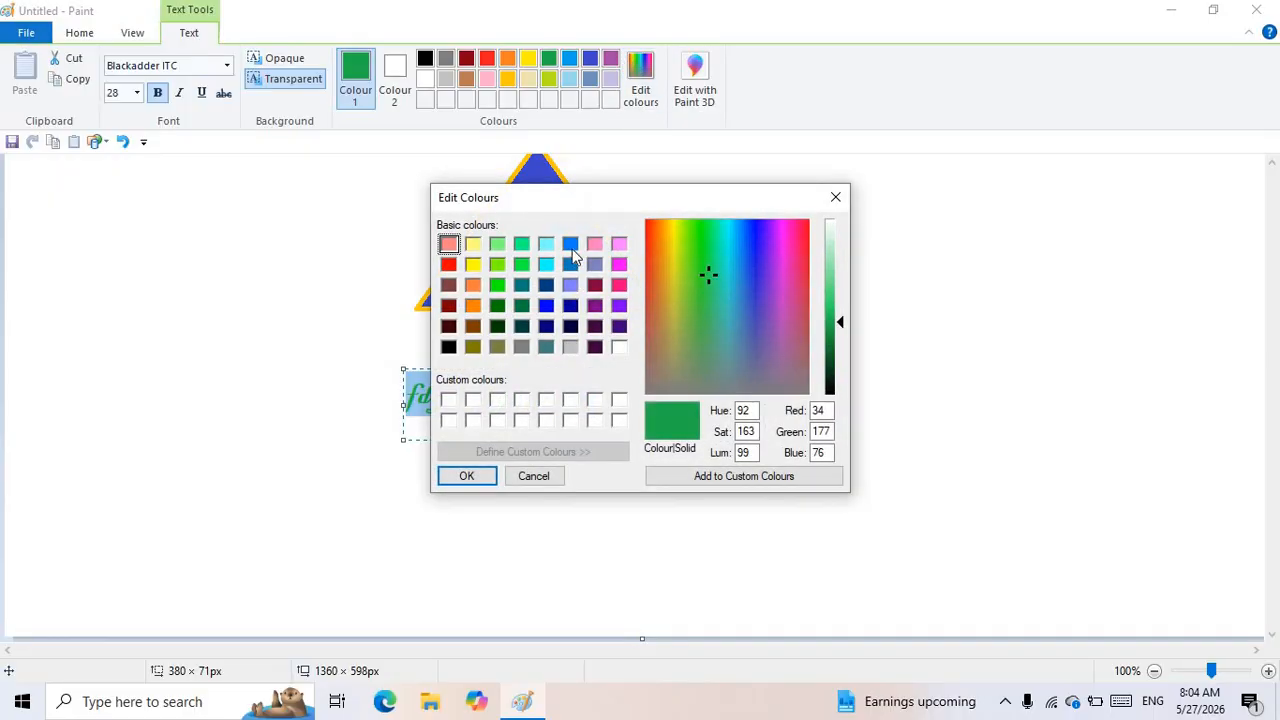
{"action": "left_click", "coordinate": [570, 245]}
{"action": "left_click", "coordinate": [748, 253]}
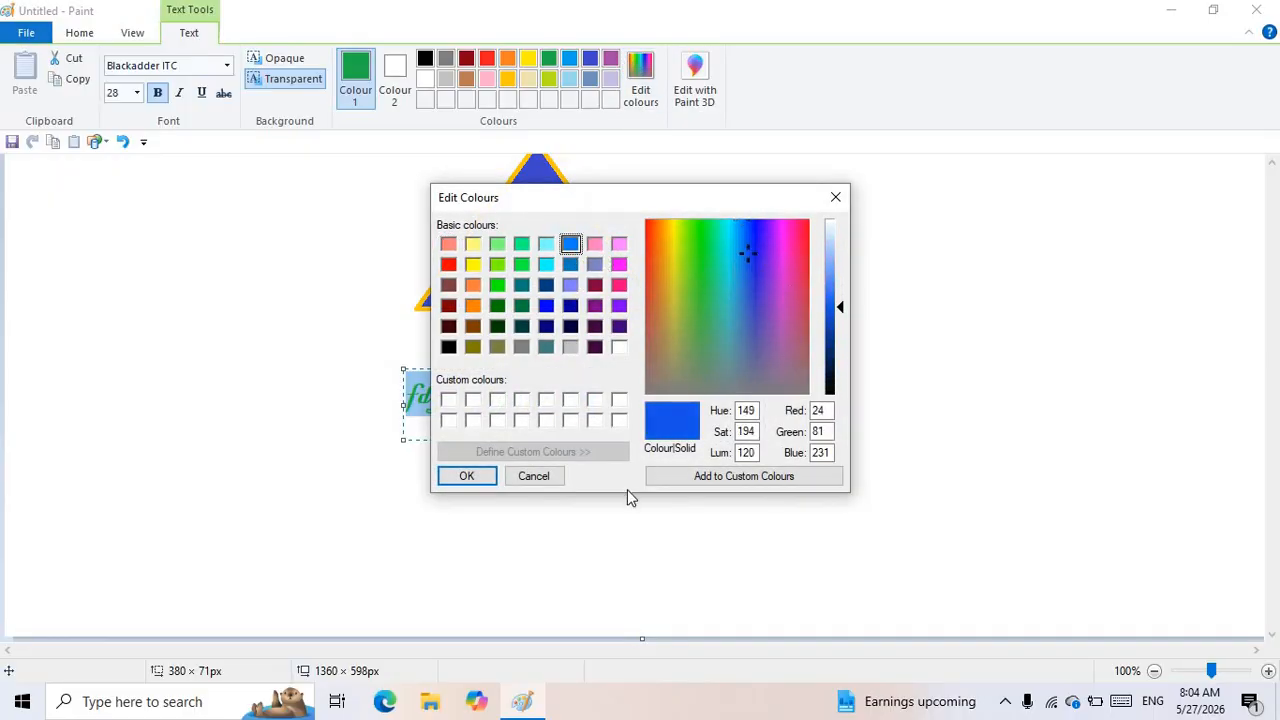
{"action": "left_click", "coordinate": [466, 476]}
{"action": "left_click", "coordinate": [746, 248]}
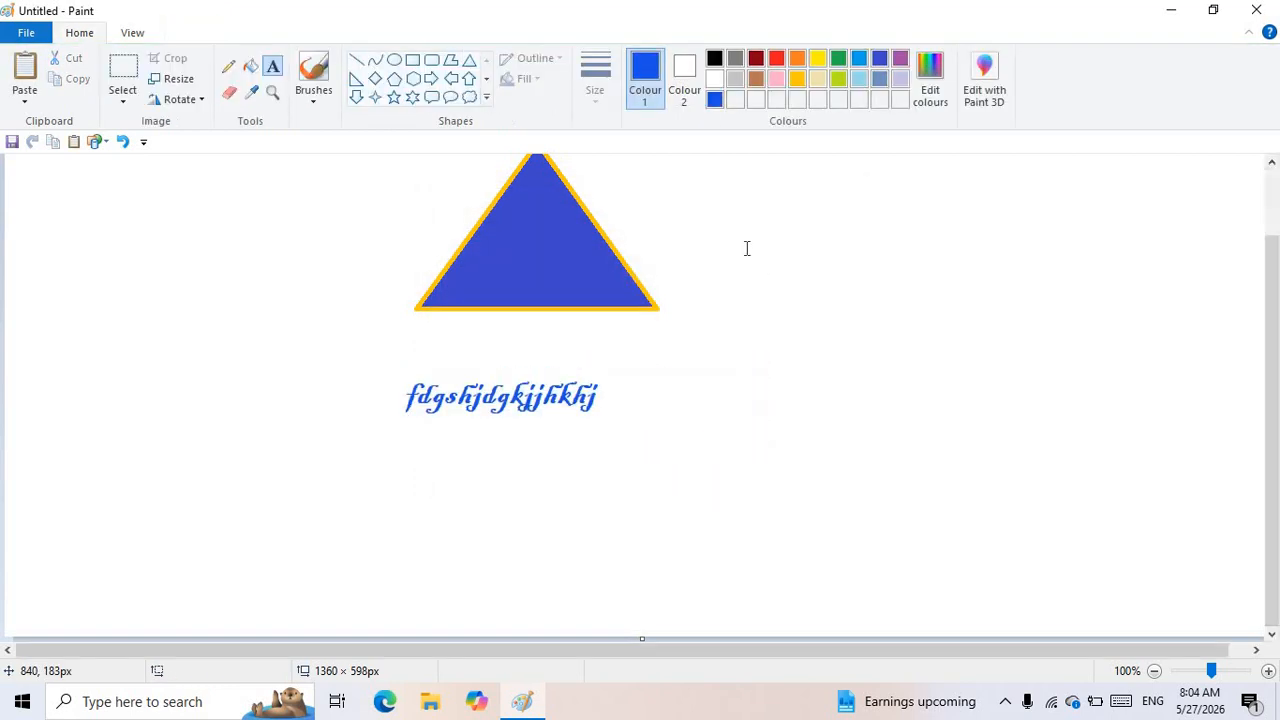
- Erase most of the text below the triangle with the small Eraser
{"action": "left_click", "coordinate": [233, 96]}
{"action": "left_click_drag", "start_coordinate": [432, 398], "coordinate": [424, 402]}
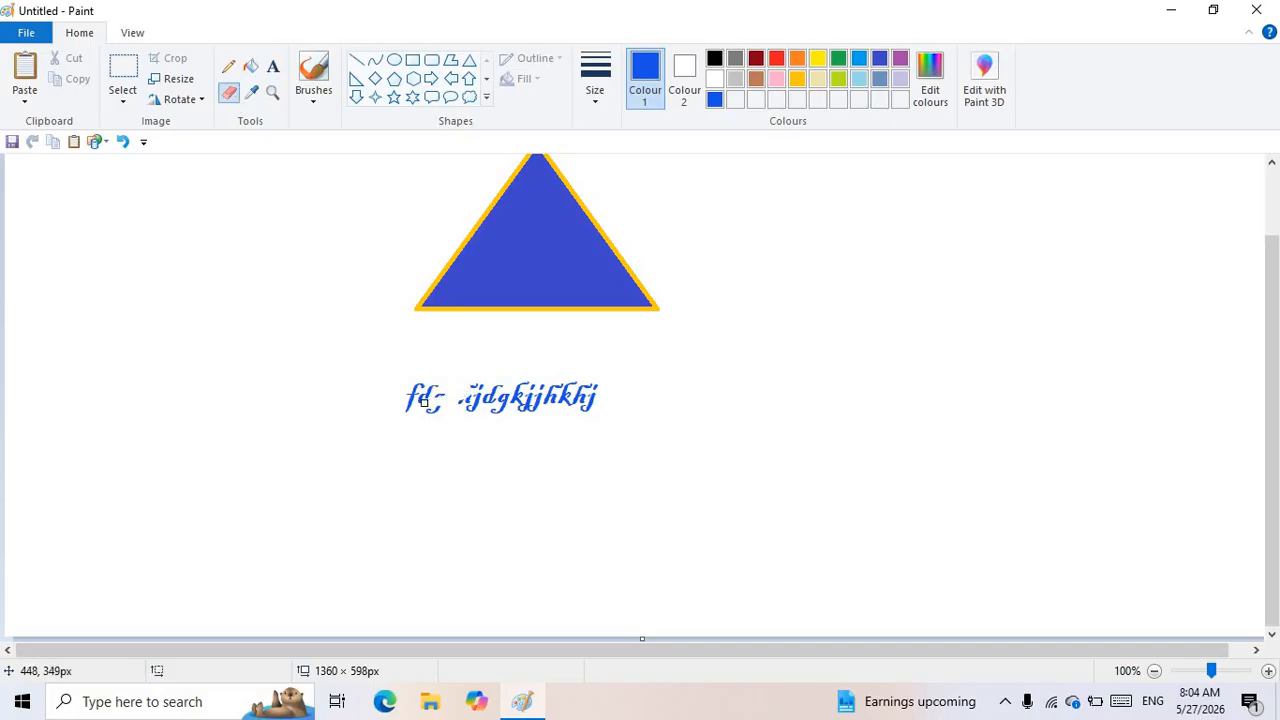
{"action": "mouse_move", "coordinate": [585, 413]}
{"action": "left_mouse_down"}
{"action": "mouse_move", "coordinate": [489, 419]}
{"action": "mouse_move", "coordinate": [620, 389]}
{"action": "mouse_move", "coordinate": [479, 433]}
{"action": "mouse_move", "coordinate": [556, 430]}
{"action": "mouse_move", "coordinate": [581, 412]}
{"action": "mouse_move", "coordinate": [550, 360]}
{"action": "mouse_move", "coordinate": [457, 400]}
{"action": "left_mouse_up"}
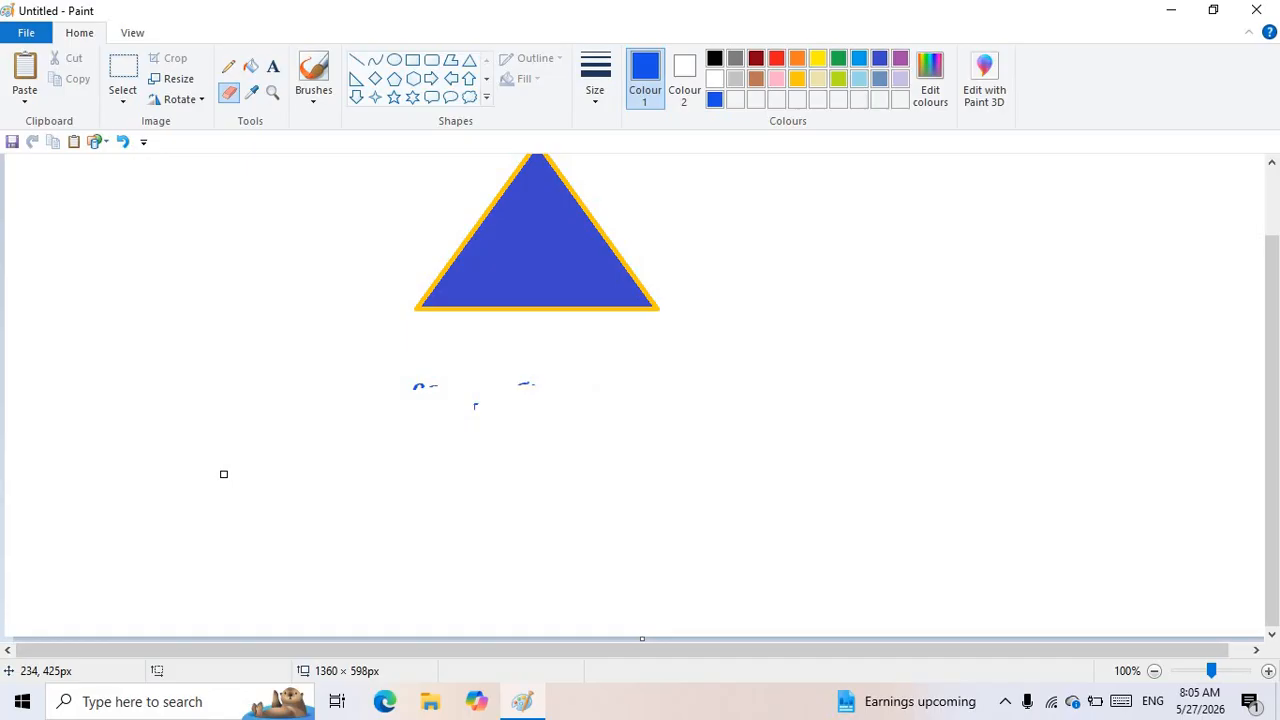
- Enlarge the Eraser and erase the leftover text fragments and the blue triangle
{"action": "key", "text": "ctrl+plus"}
{"action": "key", "text": "ctrl+plus"}
{"action": "key", "text": "ctrl+plus"}
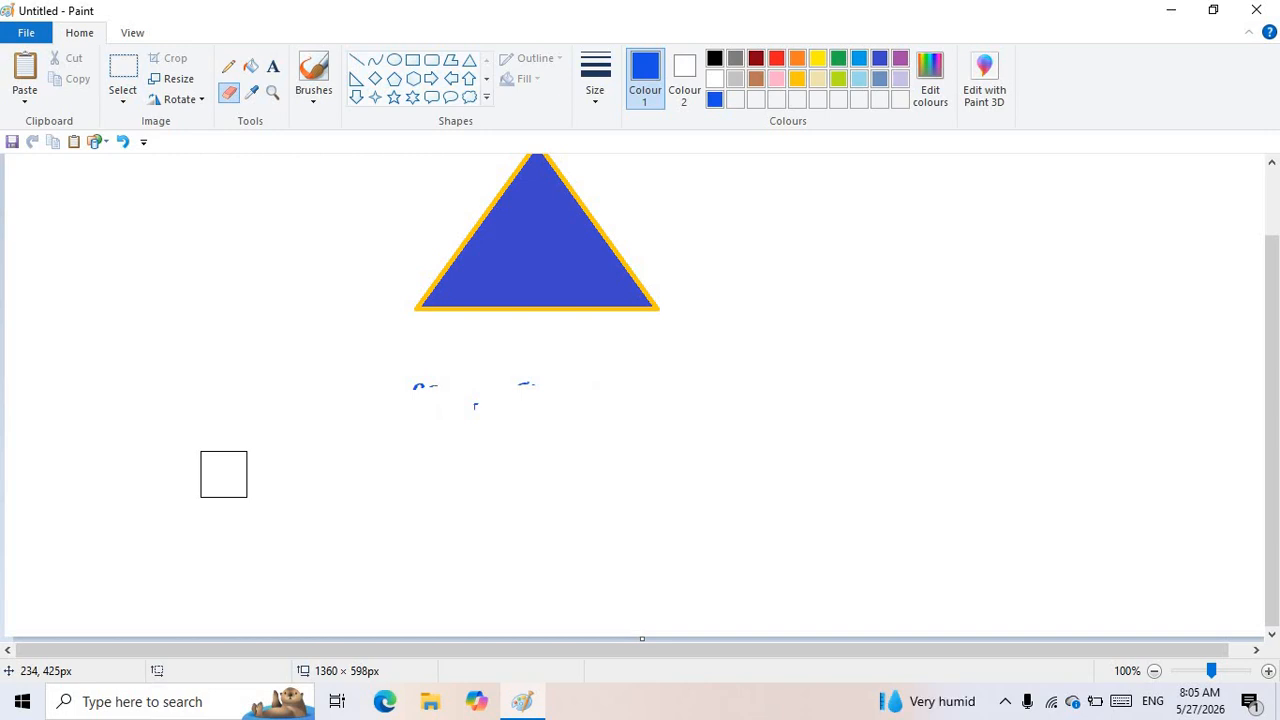
{"action": "key", "text": "ctrl+minus"}
{"action": "key", "text": "ctrl+minus"}
{"action": "key", "text": "ctrl+minus"}
{"action": "key", "text": "ctrl+minus"}
{"action": "key", "text": "ctrl+minus"}
{"action": "key", "text": "ctrl+minus"}
{"action": "key", "text": "ctrl+minus"}
{"action": "key", "text": "ctrl+minus"}
{"action": "key", "text": "ctrl+minus"}
{"action": "key", "text": "ctrl+minus"}
{"action": "key", "text": "ctrl+minus"}
{"action": "key", "text": "ctrl+minus"}
{"action": "key", "text": "ctrl+minus"}
{"action": "key", "text": "ctrl+minus"}
{"action": "key", "text": "ctrl+minus"}
{"action": "key", "text": "ctrl+minus"}
{"action": "key", "text": "ctrl+plus"}
{"action": "key", "text": "ctrl+plus"}
{"action": "key", "text": "ctrl+plus"}
{"action": "key", "text": "ctrl+plus"}
{"action": "key", "text": "ctrl+plus"}
{"action": "key", "text": "ctrl+plus"}
{"action": "key", "text": "ctrl+plus"}
{"action": "key", "text": "ctrl+plus"}
{"action": "key", "text": "ctrl+plus"}
{"action": "key", "text": "ctrl+plus"}
{"action": "key", "text": "ctrl+plus"}
{"action": "key", "text": "ctrl+plus"}
{"action": "key", "text": "ctrl+minus"}
{"action": "key", "text": "ctrl+minus"}
{"action": "key", "text": "ctrl+minus"}
{"action": "key", "text": "ctrl+minus"}
{"action": "key", "text": "ctrl+minus"}
{"action": "key", "text": "ctrl+minus"}
{"action": "key", "text": "ctrl+plus"}
{"action": "key", "text": "ctrl+plus"}
{"action": "key", "text": "ctrl+plus"}
{"action": "key", "text": "ctrl+plus"}
{"action": "key", "text": "ctrl+plus"}
{"action": "key", "text": "ctrl+plus"}
{"action": "key", "text": "ctrl+plus"}
{"action": "key", "text": "ctrl+plus"}
{"action": "key", "text": "ctrl+plus"}
{"action": "key", "text": "ctrl+plus"}
{"action": "key", "text": "ctrl+plus"}
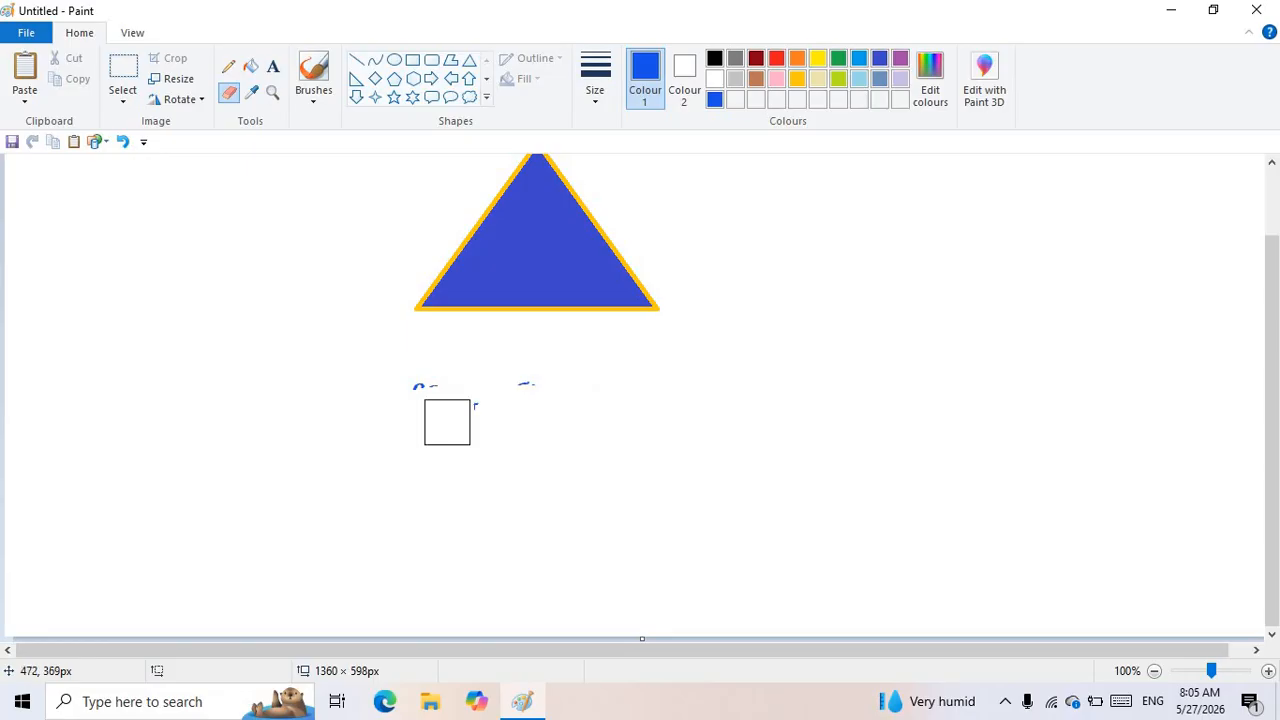
{"action": "mouse_move", "coordinate": [451, 420]}
{"action": "left_mouse_down"}
{"action": "mouse_move", "coordinate": [597, 389]}
{"action": "mouse_move", "coordinate": [324, 414]}
{"action": "mouse_move", "coordinate": [735, 278]}
{"action": "mouse_move", "coordinate": [473, 337]}
{"action": "mouse_move", "coordinate": [660, 254]}
{"action": "mouse_move", "coordinate": [357, 263]}
{"action": "mouse_move", "coordinate": [281, 321]}
{"action": "mouse_move", "coordinate": [693, 380]}
{"action": "mouse_move", "coordinate": [785, 360]}
{"action": "mouse_move", "coordinate": [595, 337]}
{"action": "mouse_move", "coordinate": [582, 298]}
{"action": "mouse_move", "coordinate": [411, 358]}
{"action": "mouse_move", "coordinate": [575, 257]}
{"action": "mouse_move", "coordinate": [517, 203]}
{"action": "left_mouse_up"}
{"action": "scroll", "coordinate": [597, 331], "scroll_direction": "up", "scroll_amount": 2}
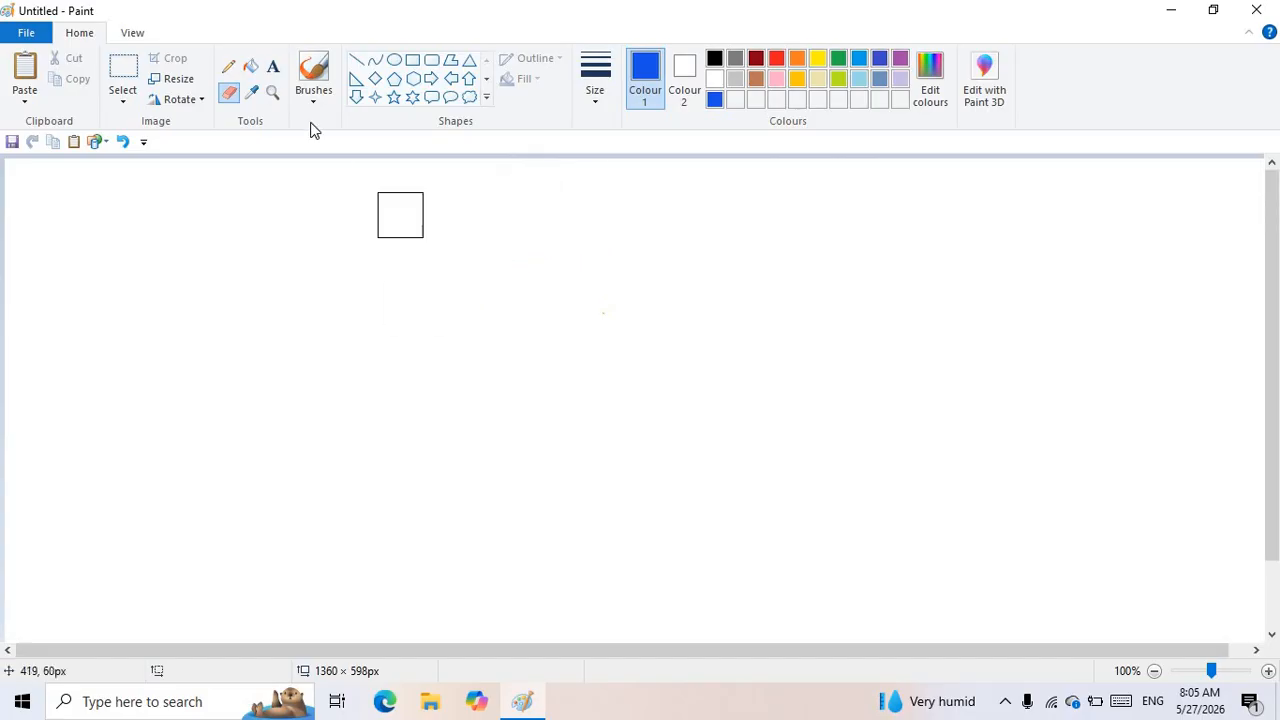
- Draw a blue-outlined rounded rectangular callout about 304 × 109 px on the cleared canvas
{"action": "left_click", "coordinate": [431, 97]}
{"action": "left_click_drag", "start_coordinate": [228, 312], "coordinate": [514, 414]}
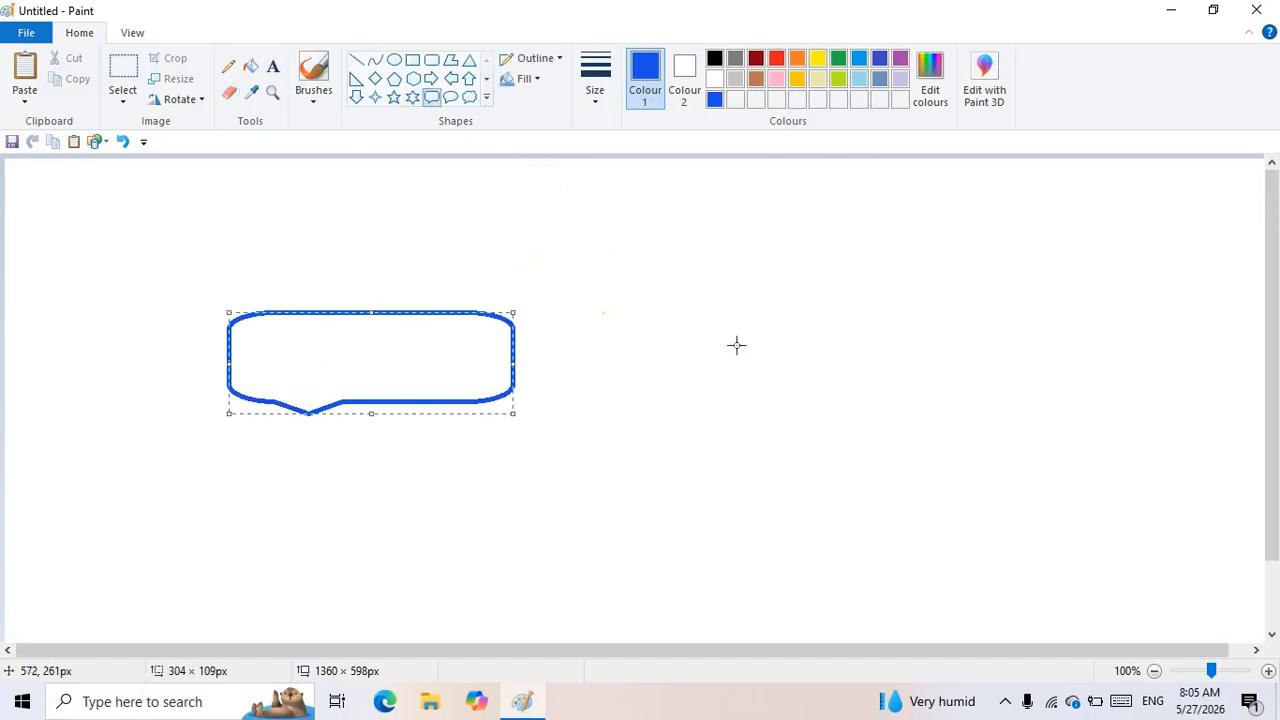
{"action": "left_click", "coordinate": [554, 251]}
- Draw a blue up arrow about 177 × 251 px to the right of the callout, and fill the callout with red
{"action": "left_click", "coordinate": [468, 80]}
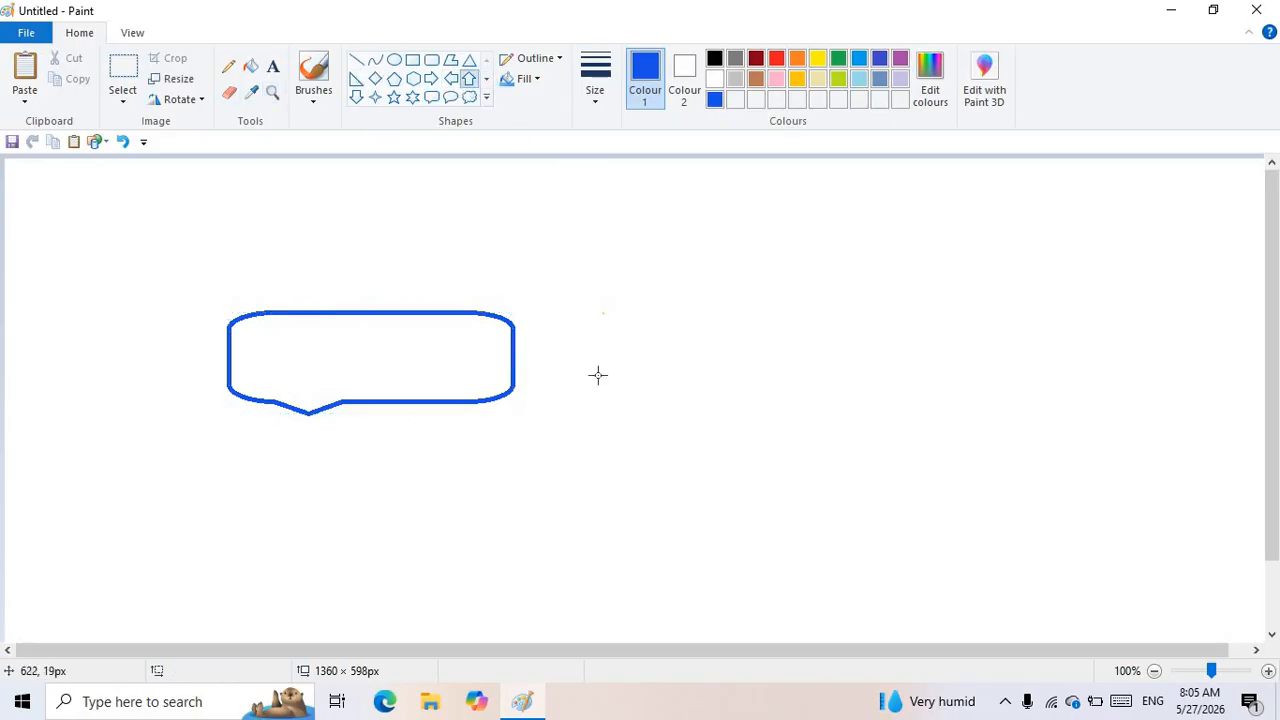
{"action": "left_click_drag", "start_coordinate": [588, 181], "coordinate": [755, 416]}
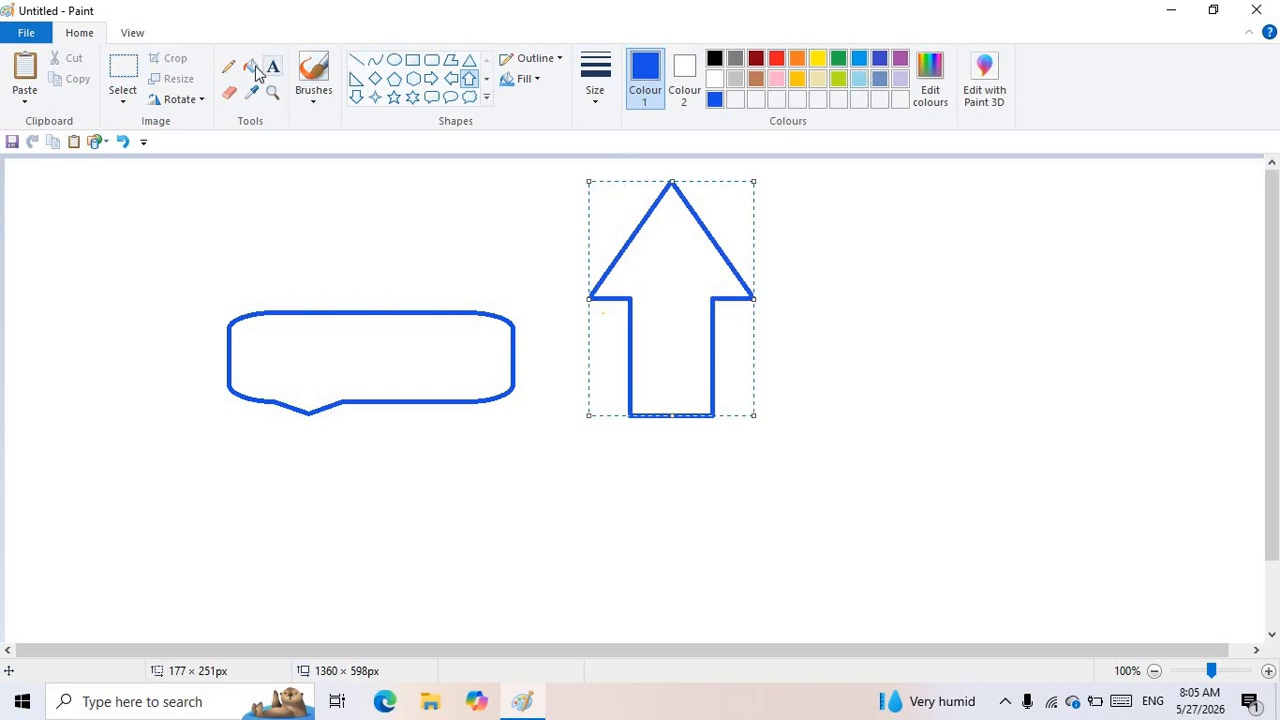
{"action": "left_click", "coordinate": [777, 58]}
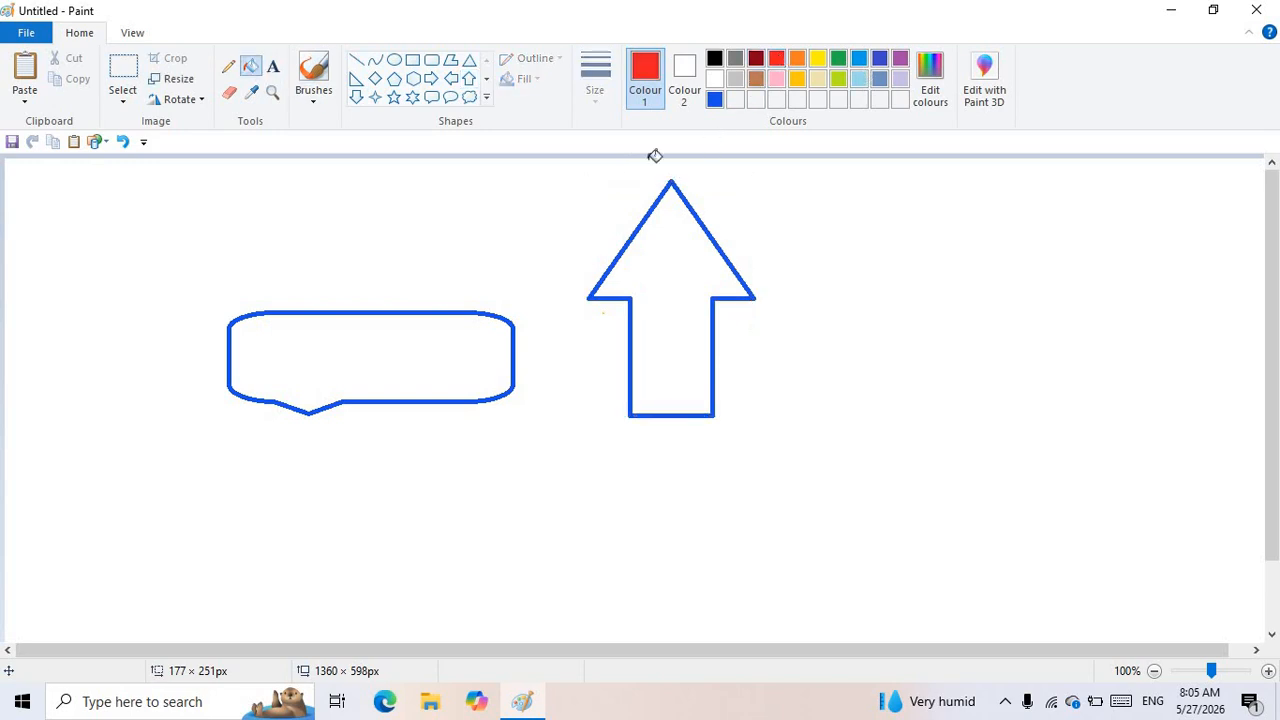
{"action": "left_click", "coordinate": [411, 344]}
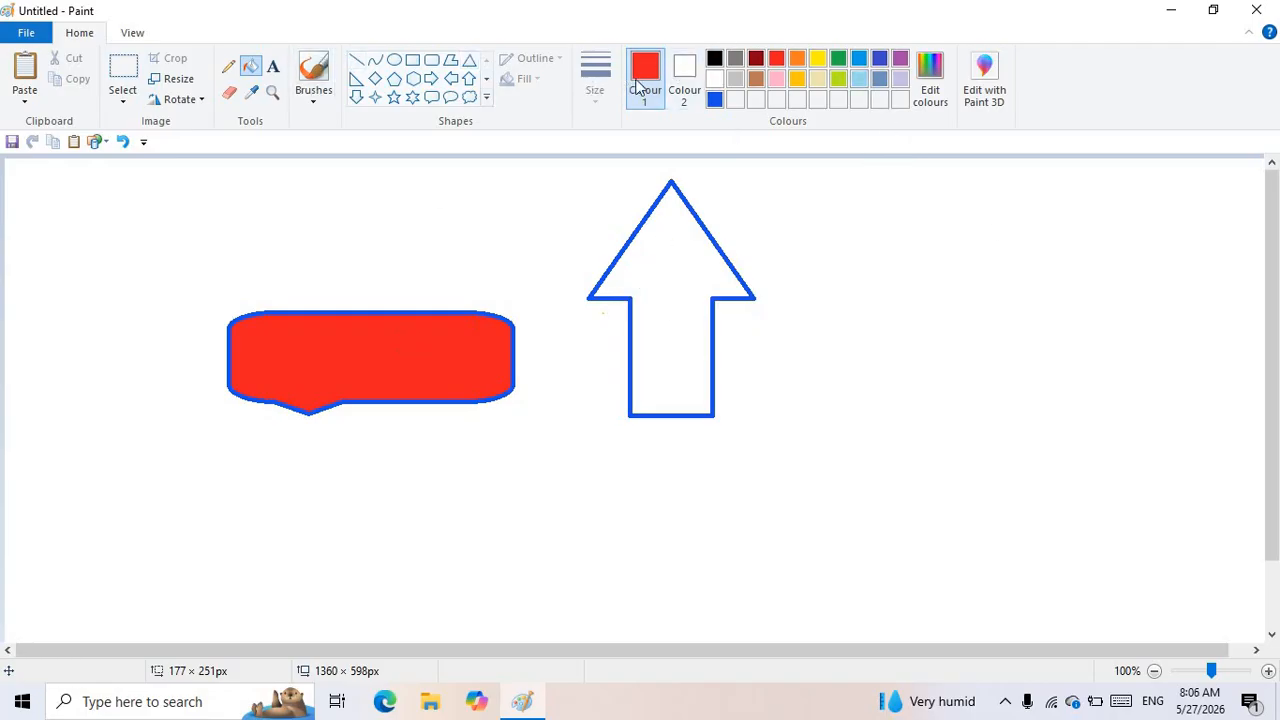
- Draw a light blue near-circular ellipse about 188 × 195 px to the right of the arrow
{"action": "left_click", "coordinate": [859, 58]}
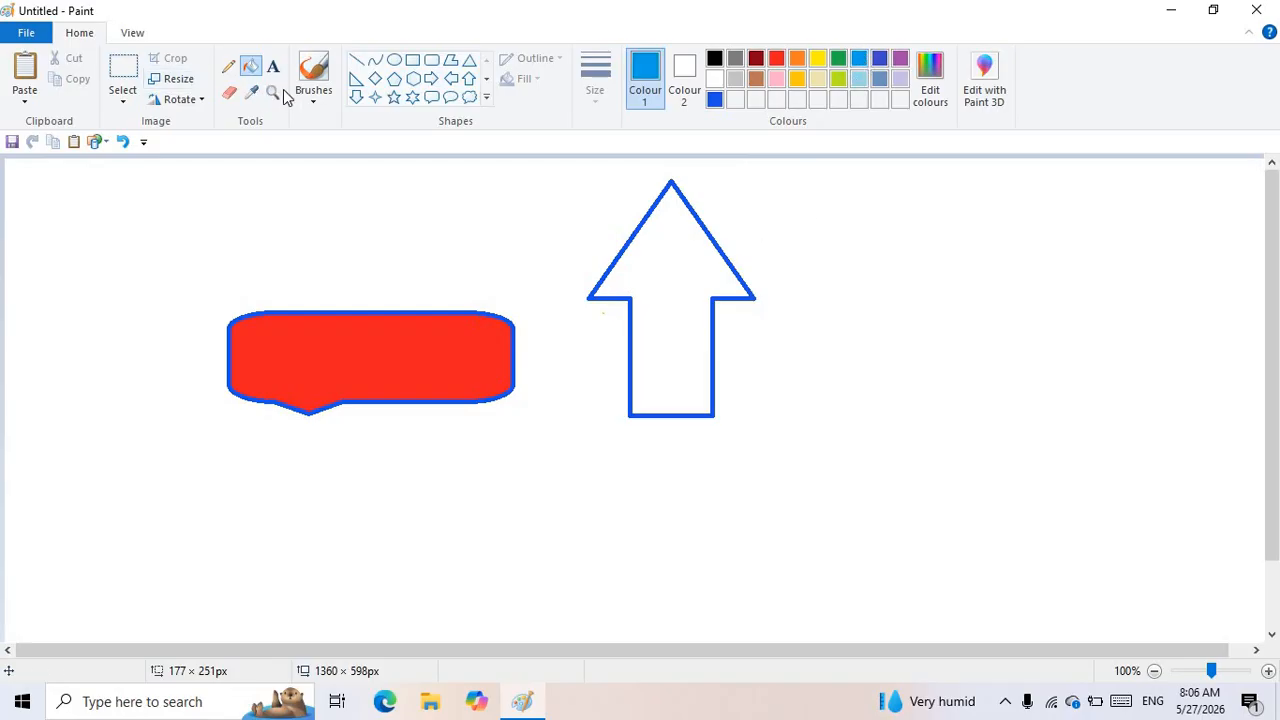
{"action": "left_click", "coordinate": [394, 59]}
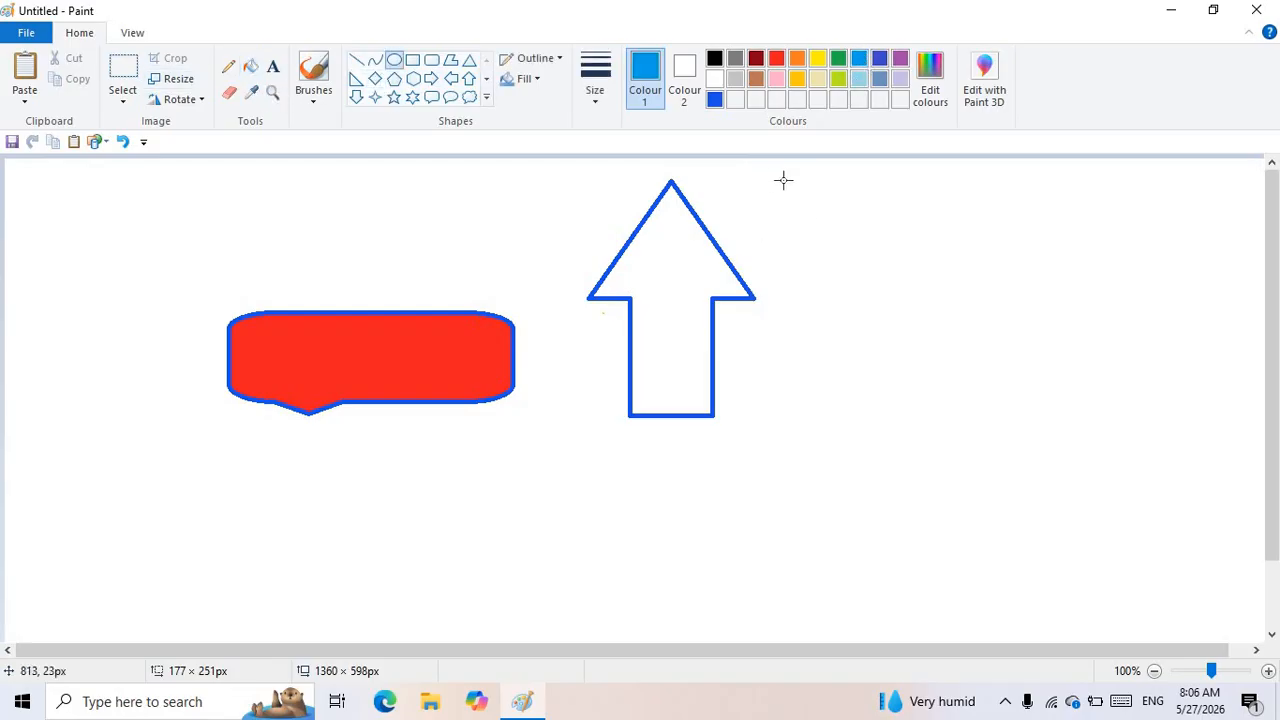
{"action": "mouse_move", "coordinate": [783, 181]}
{"action": "left_mouse_down"}
{"action": "mouse_move", "coordinate": [931, 371]}
{"action": "mouse_move", "coordinate": [960, 362]}
{"action": "mouse_move", "coordinate": [987, 413]}
{"action": "left_mouse_up"}
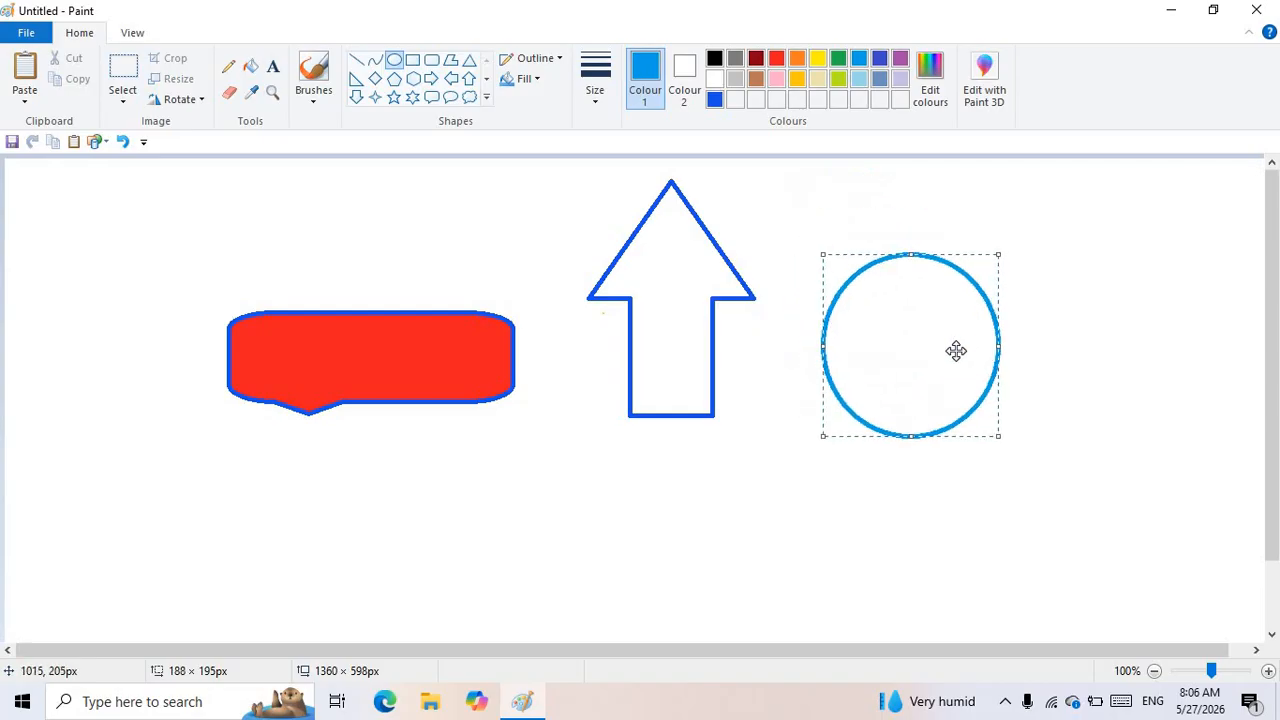
{"action": "left_click", "coordinate": [856, 487]}
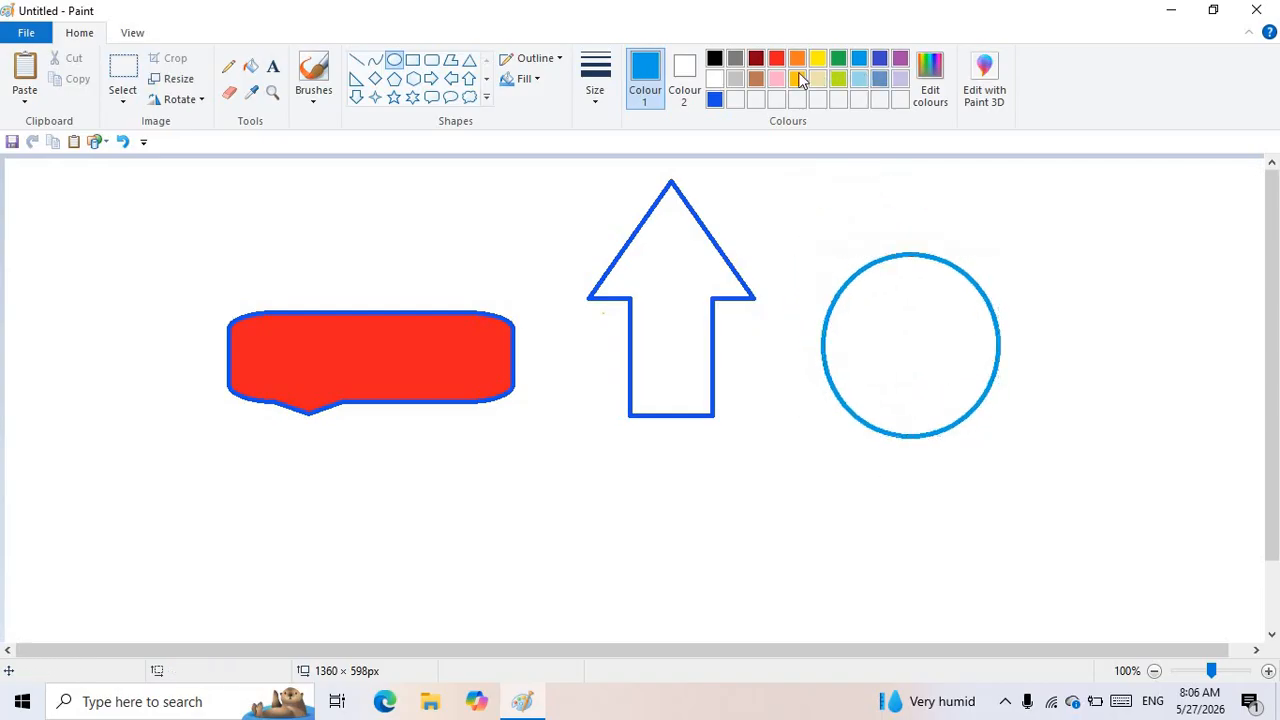
- Fill the circle with yellow
{"action": "left_click", "coordinate": [817, 58]}
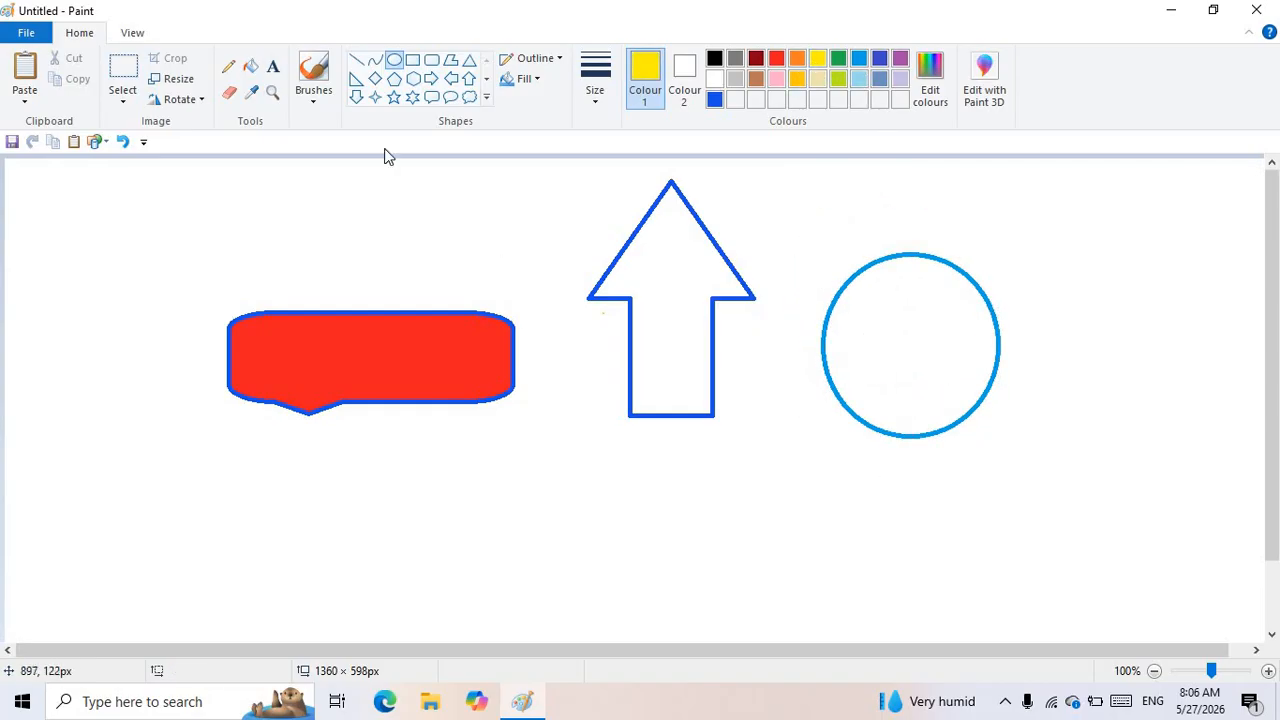
{"action": "left_click", "coordinate": [250, 66]}
{"action": "left_click", "coordinate": [943, 303]}
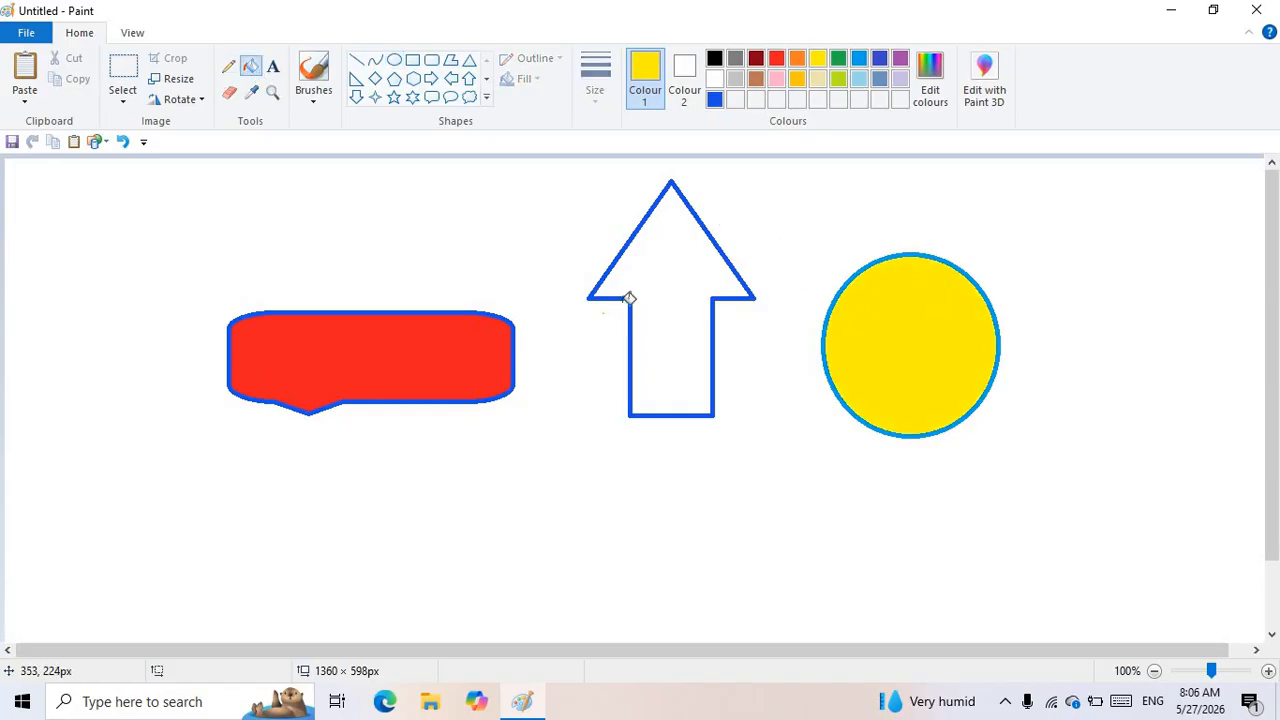
- Pick the red from the callout with the Colour picker and fill the arrow with it
{"action": "left_click", "coordinate": [251, 91]}
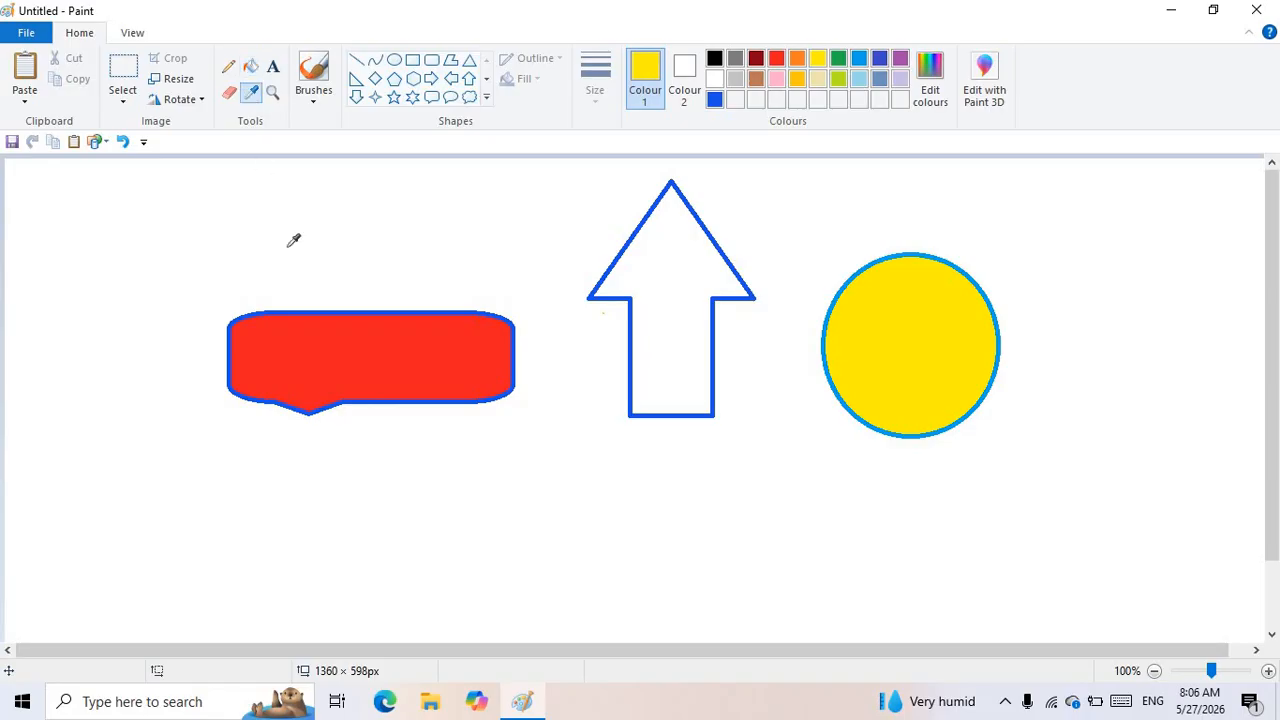
{"action": "left_click", "coordinate": [382, 349]}
{"action": "left_click", "coordinate": [655, 250]}
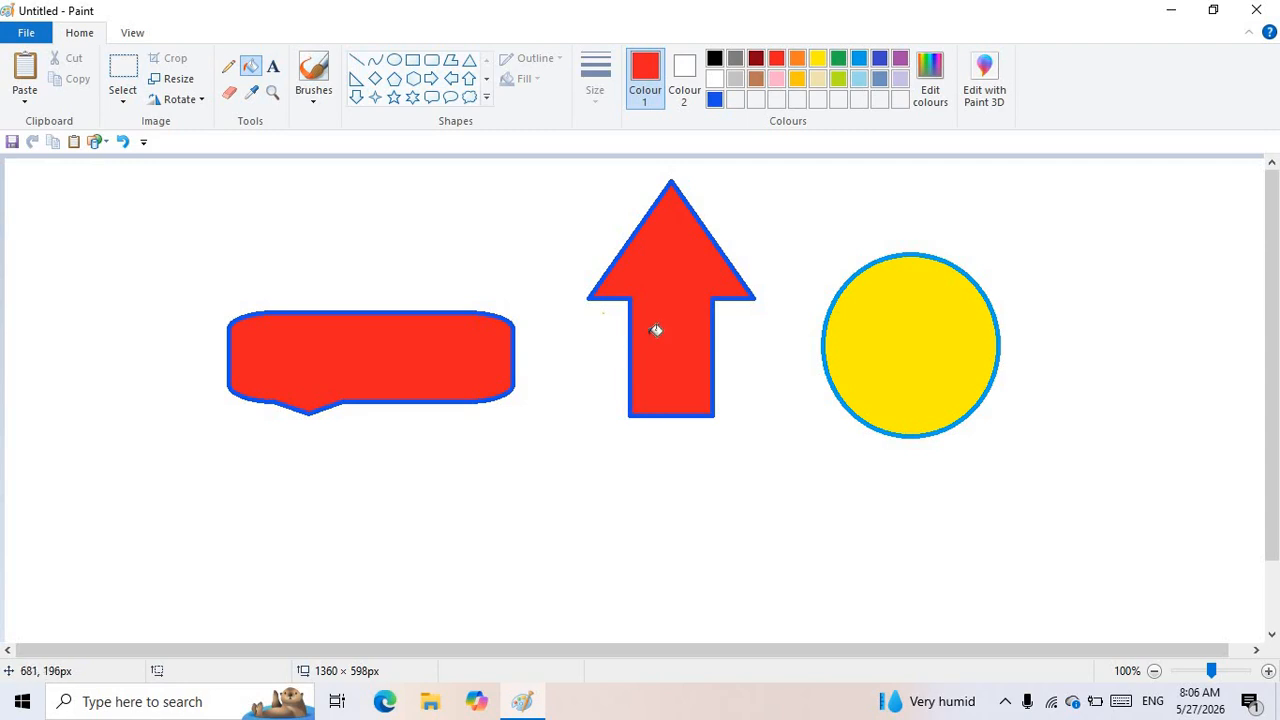
- Pick the yellow from the circle with the Colour picker and fill the arrow with it
{"action": "left_click", "coordinate": [252, 92]}
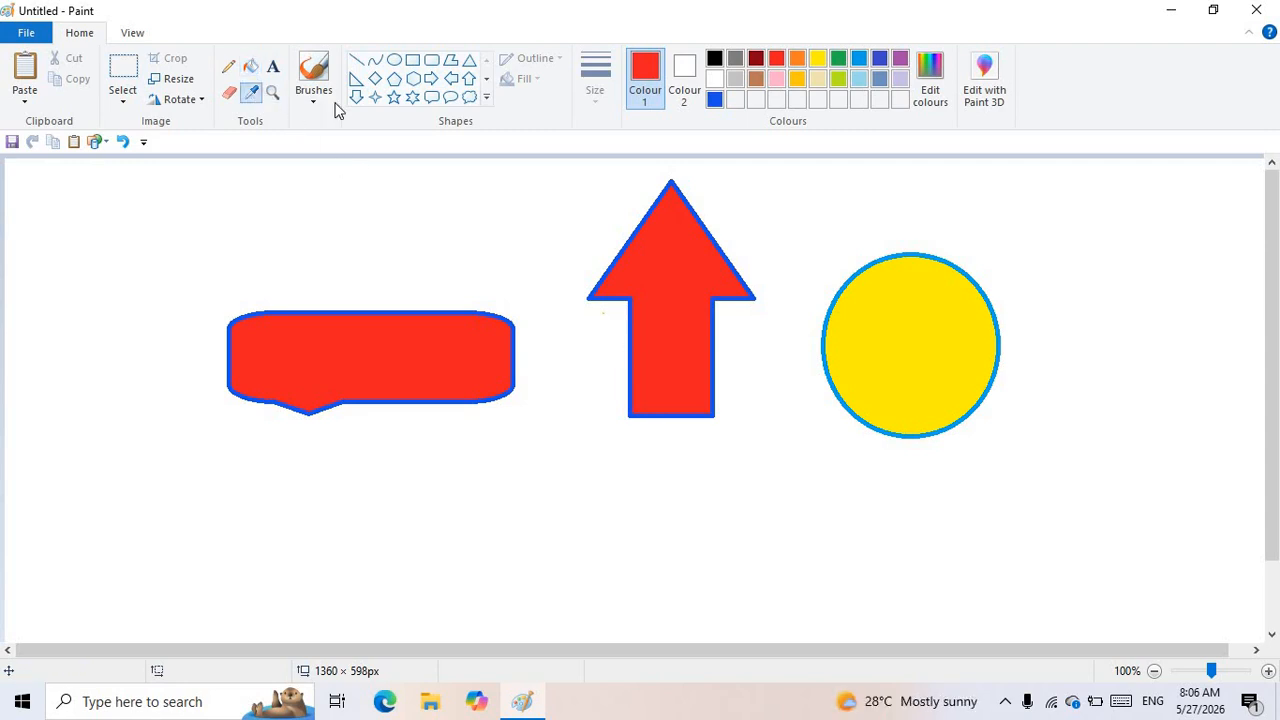
{"action": "left_click", "coordinate": [914, 333]}
{"action": "left_click", "coordinate": [680, 300]}
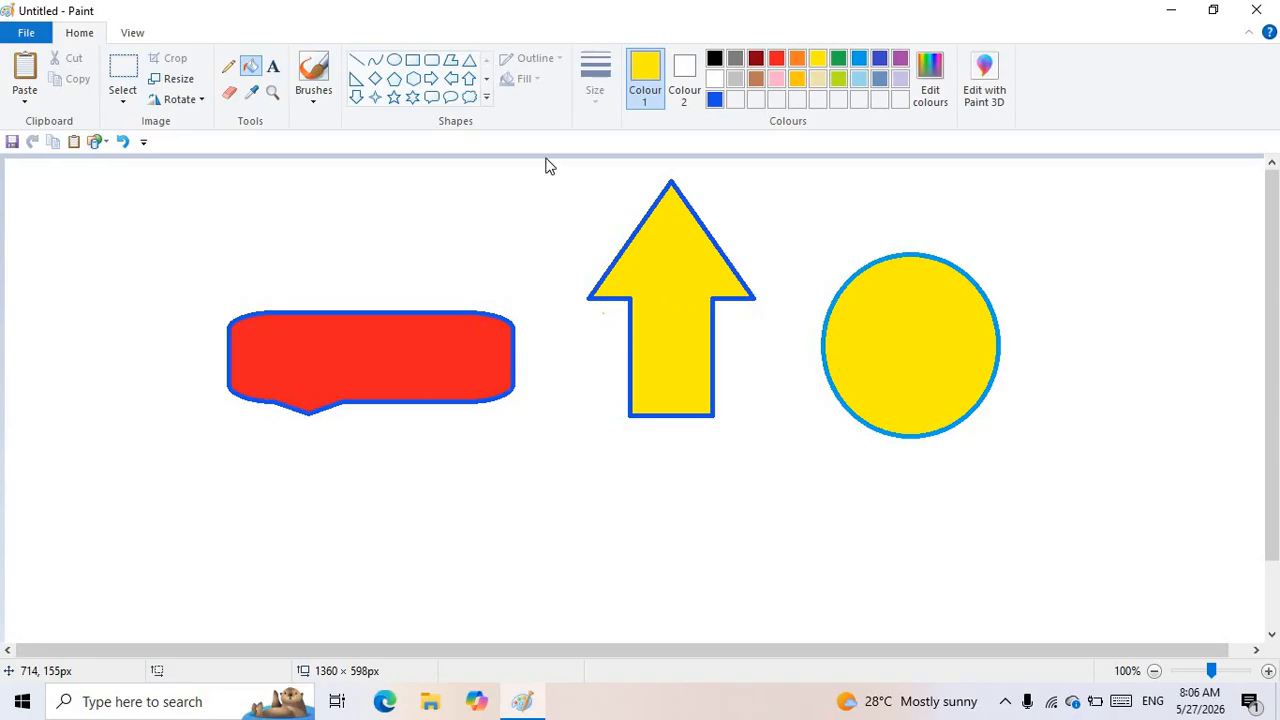
- Pick the yellow from the arrow with the Colour picker and fill the callout with it
{"action": "left_click", "coordinate": [252, 92]}
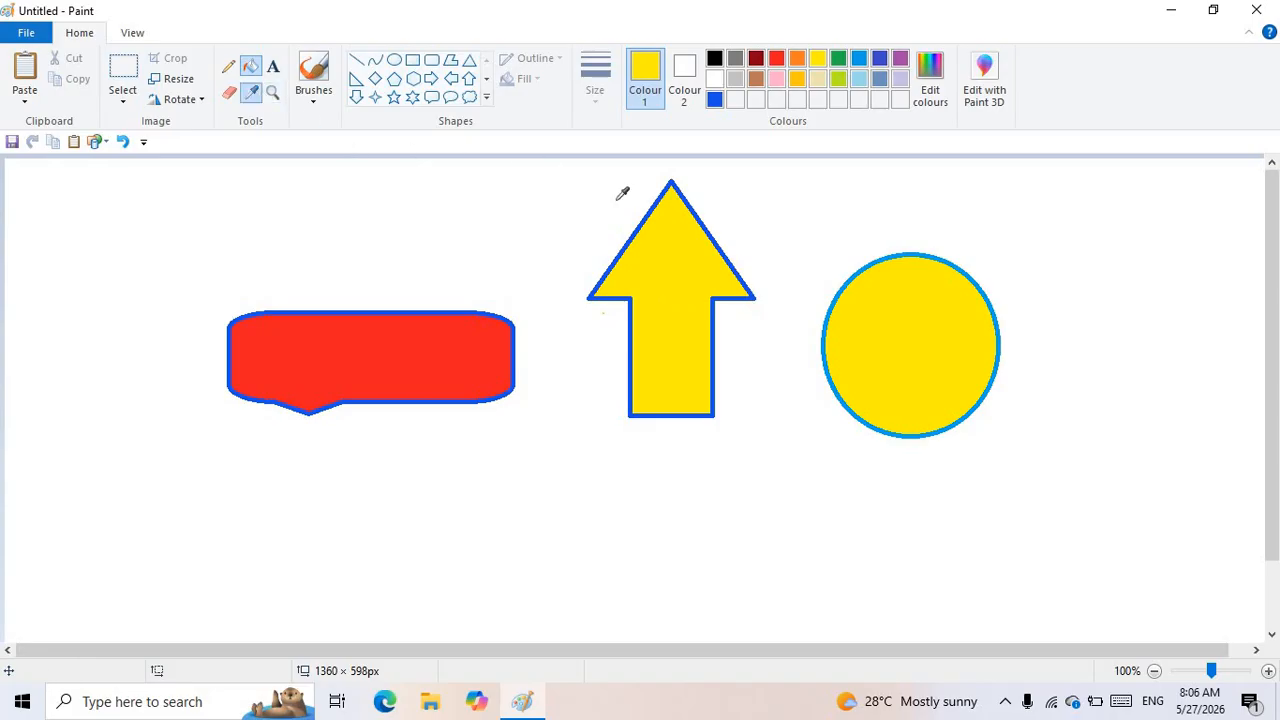
{"action": "left_click", "coordinate": [689, 266]}
{"action": "left_click", "coordinate": [414, 376]}
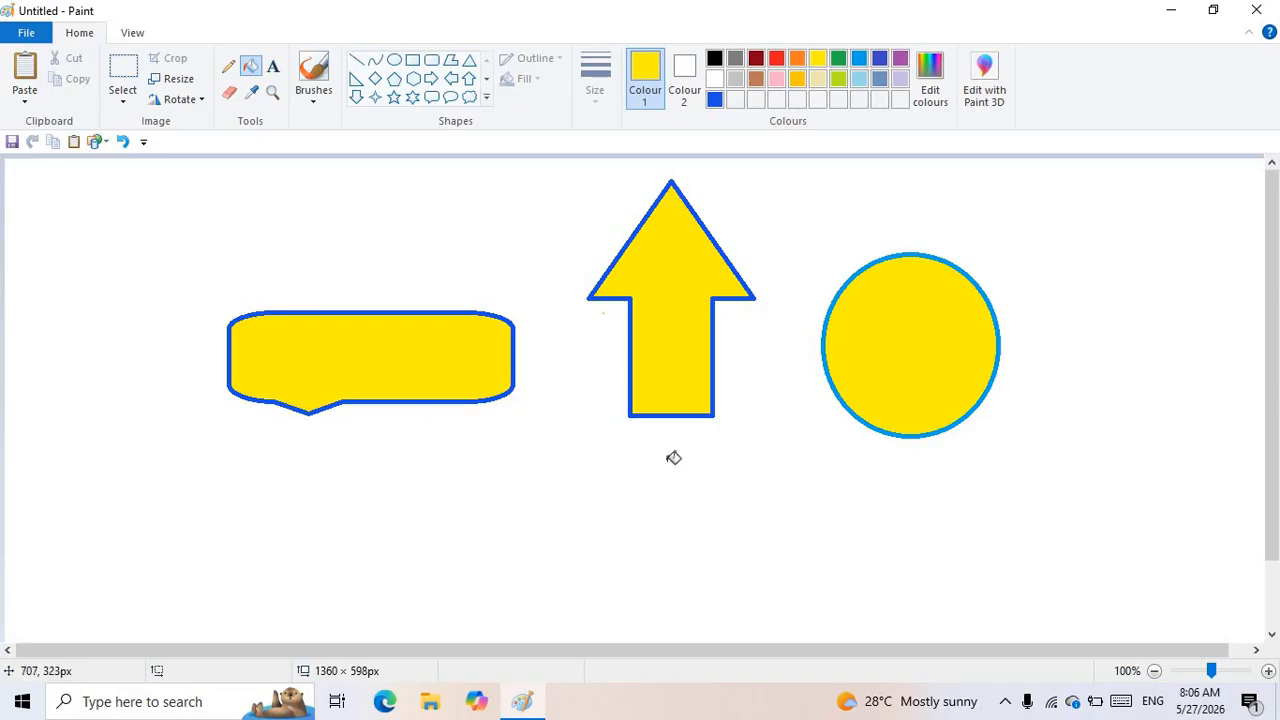
- Magnify the area around the callout's lower-right corner up to 800%
{"action": "left_click", "coordinate": [272, 92]}
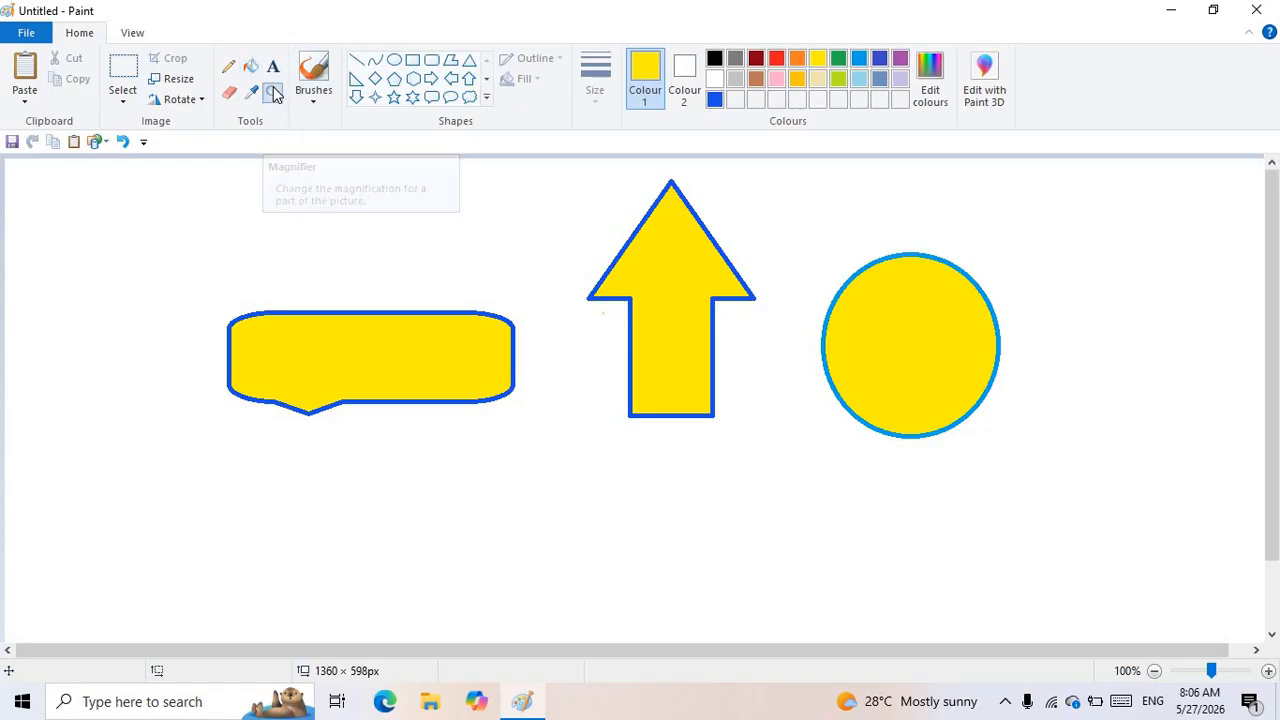
{"action": "left_click", "coordinate": [416, 374]}
{"action": "left_click", "coordinate": [570, 360]}
{"action": "left_click", "coordinate": [571, 363]}
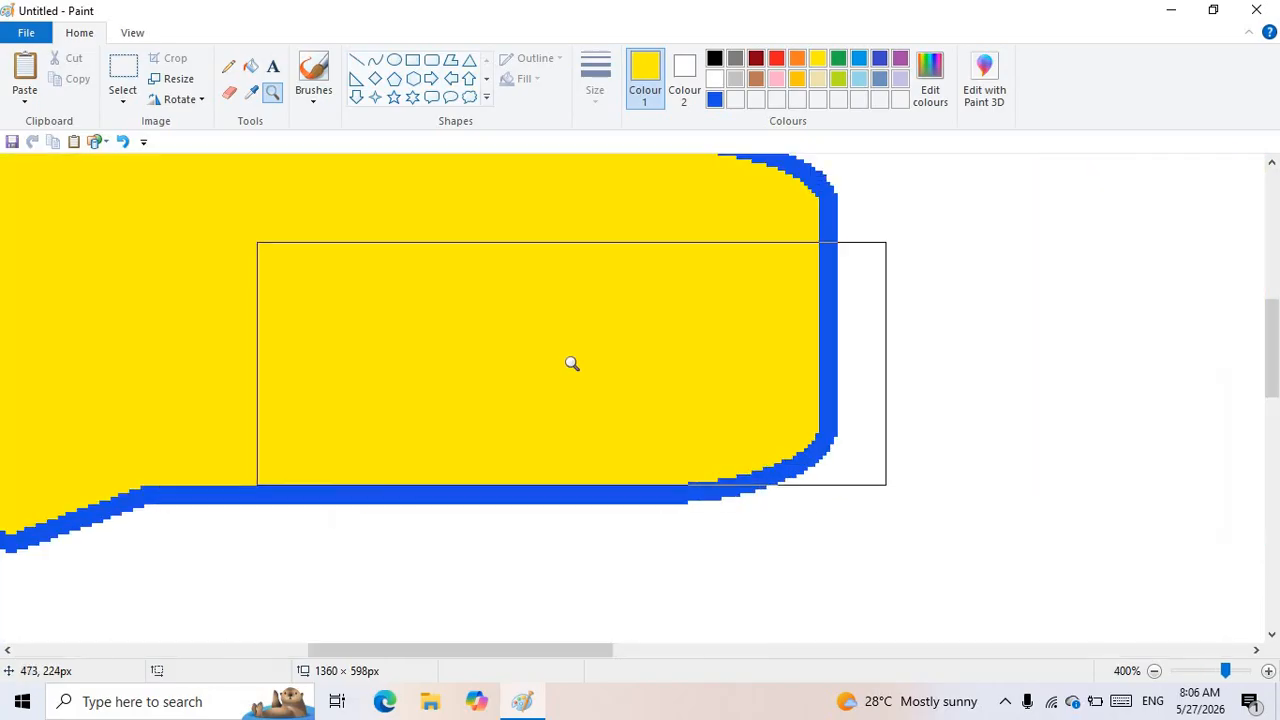
{"action": "left_click", "coordinate": [572, 363]}
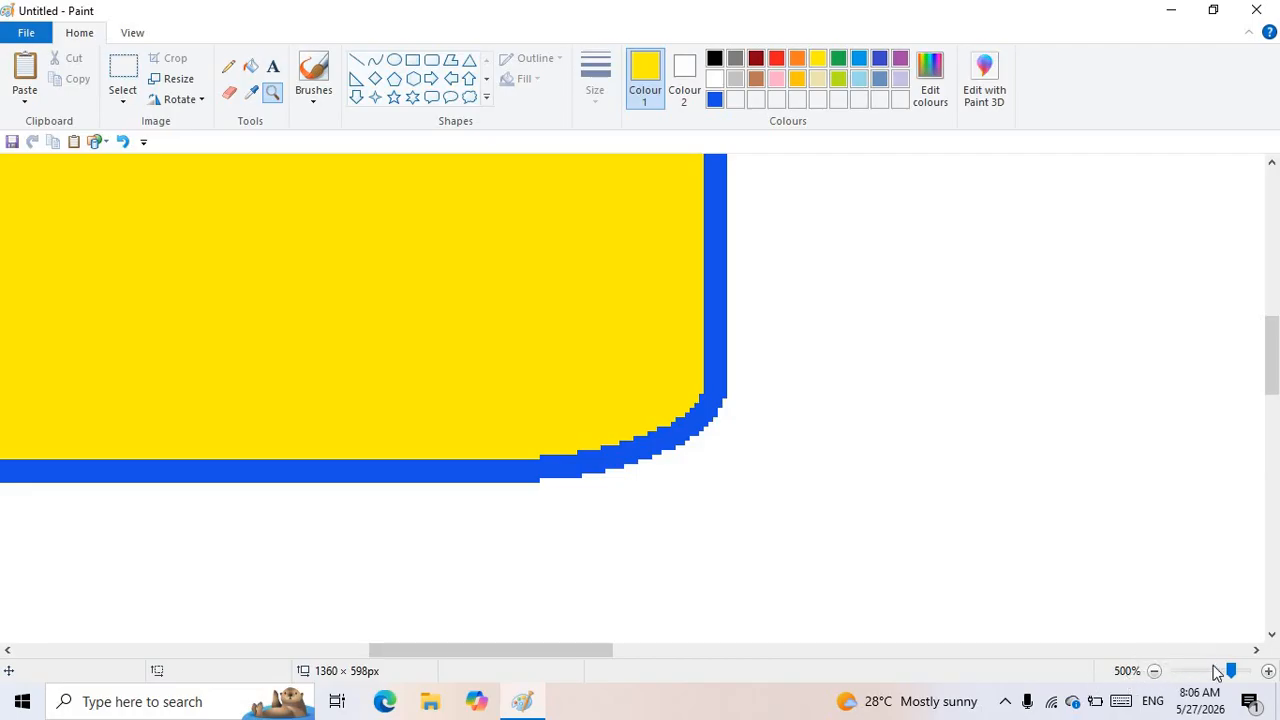
{"action": "left_click", "coordinate": [546, 352]}
{"action": "left_click", "coordinate": [546, 352]}
{"action": "left_click", "coordinate": [546, 352]}
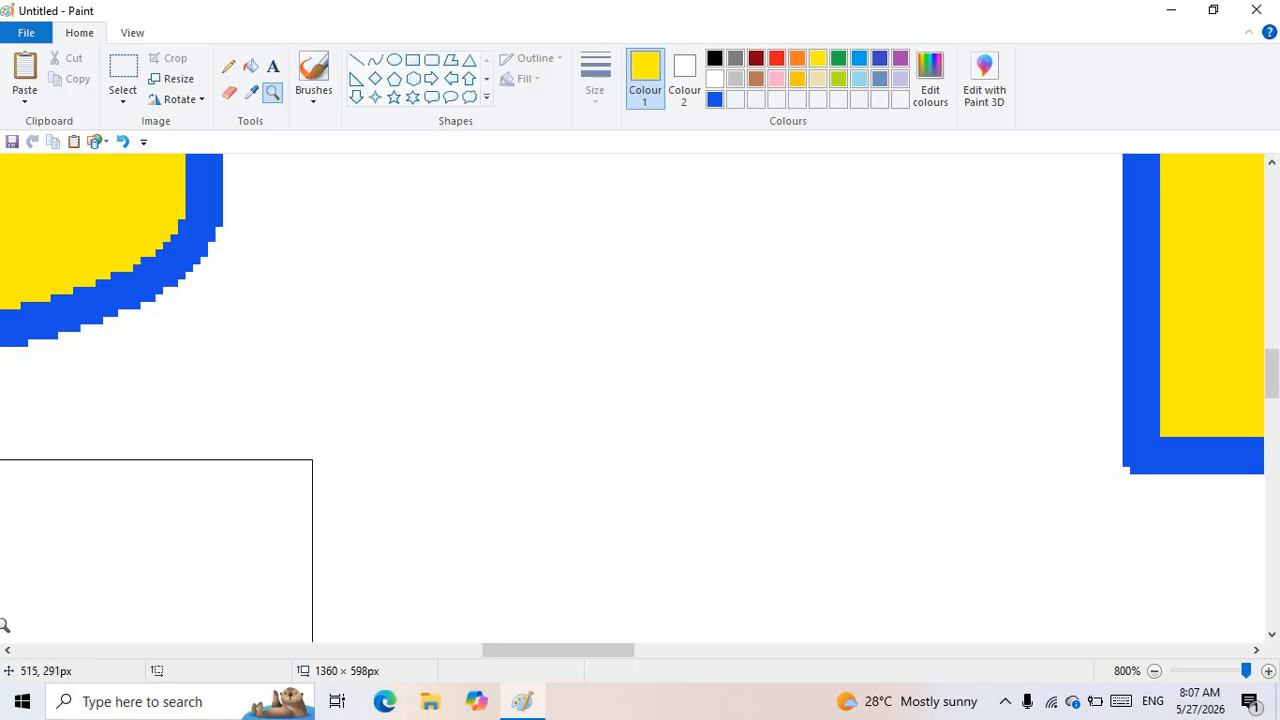
- Zoom in and out over the canvas with the Magnifier, then return to 100% to examine the callout, arrow and circle
{"action": "scroll", "coordinate": [221, 514], "scroll_direction": "down", "scroll_amount": 4}
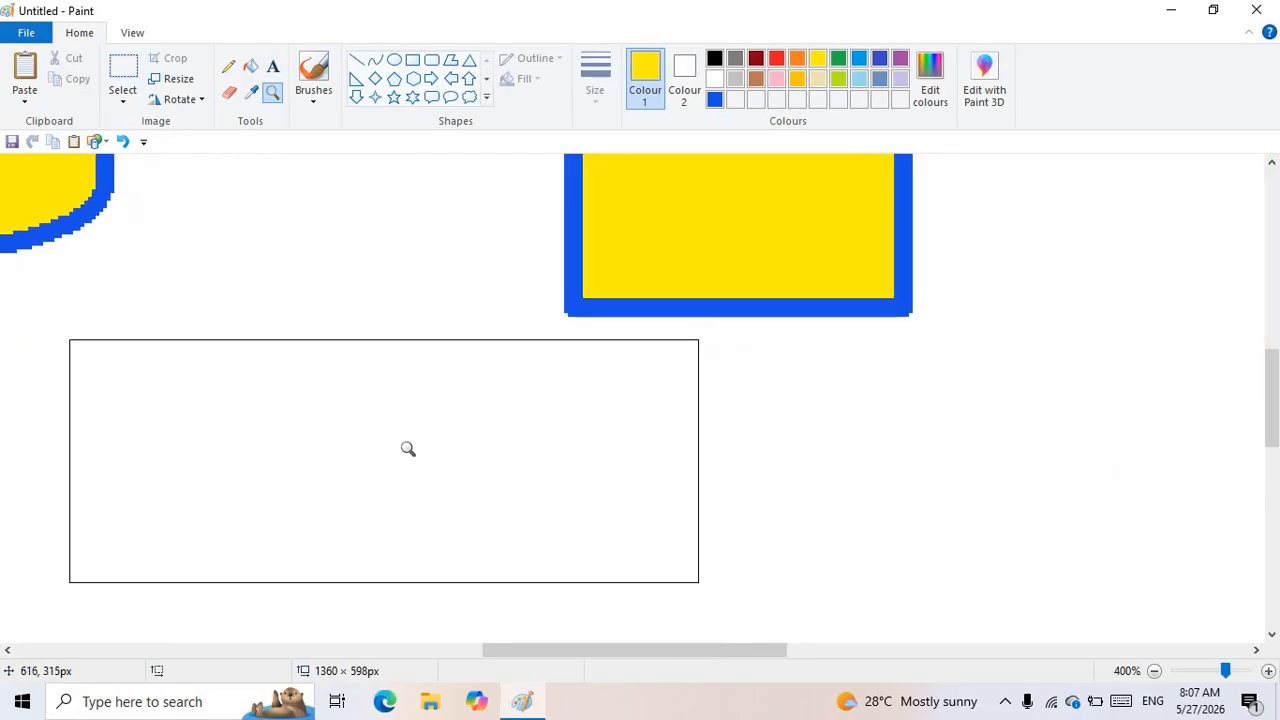
{"action": "scroll", "coordinate": [406, 449], "scroll_direction": "down", "scroll_amount": 5}
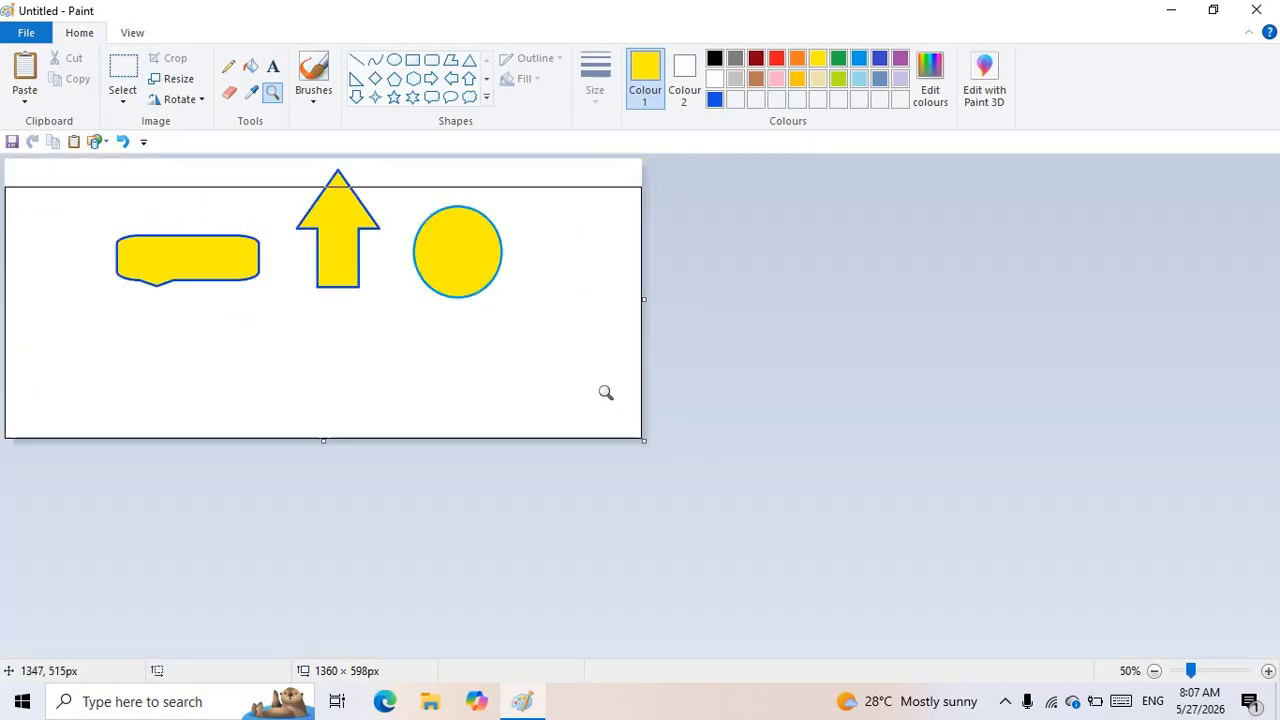
{"action": "scroll", "coordinate": [497, 380], "scroll_direction": "up", "scroll_amount": 6}
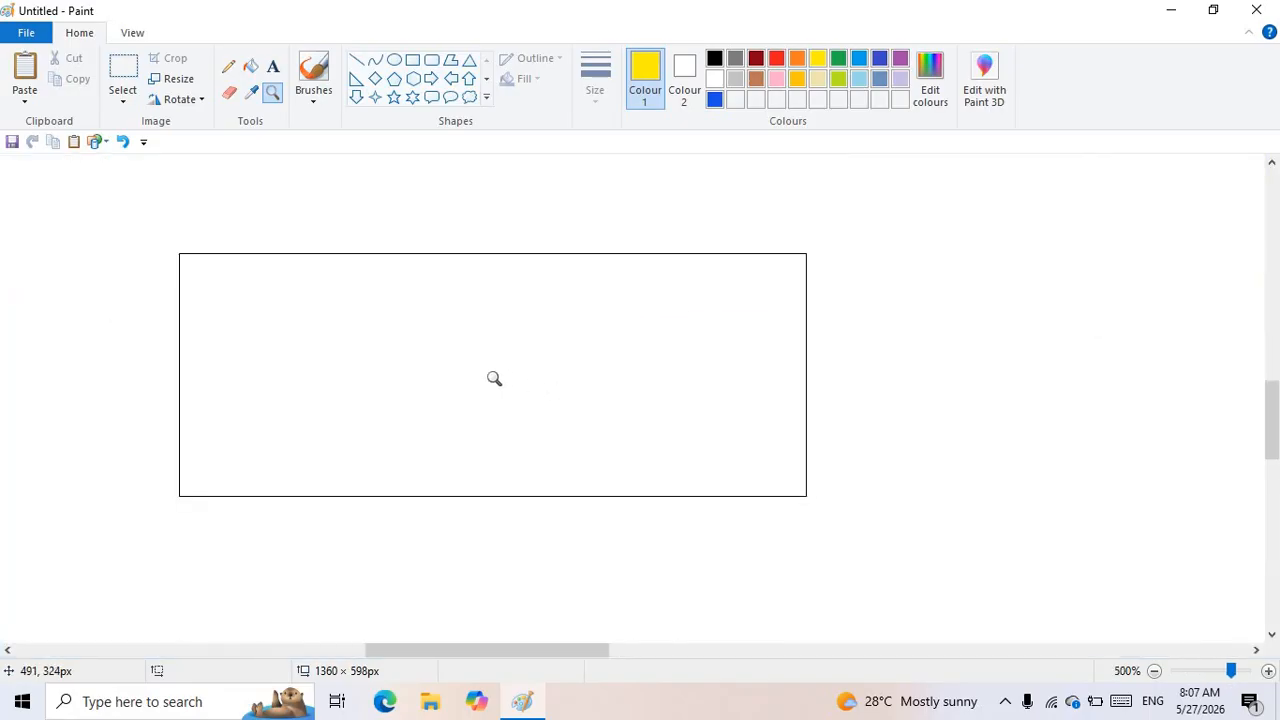
{"action": "scroll", "coordinate": [494, 378], "scroll_direction": "up", "scroll_amount": 2}
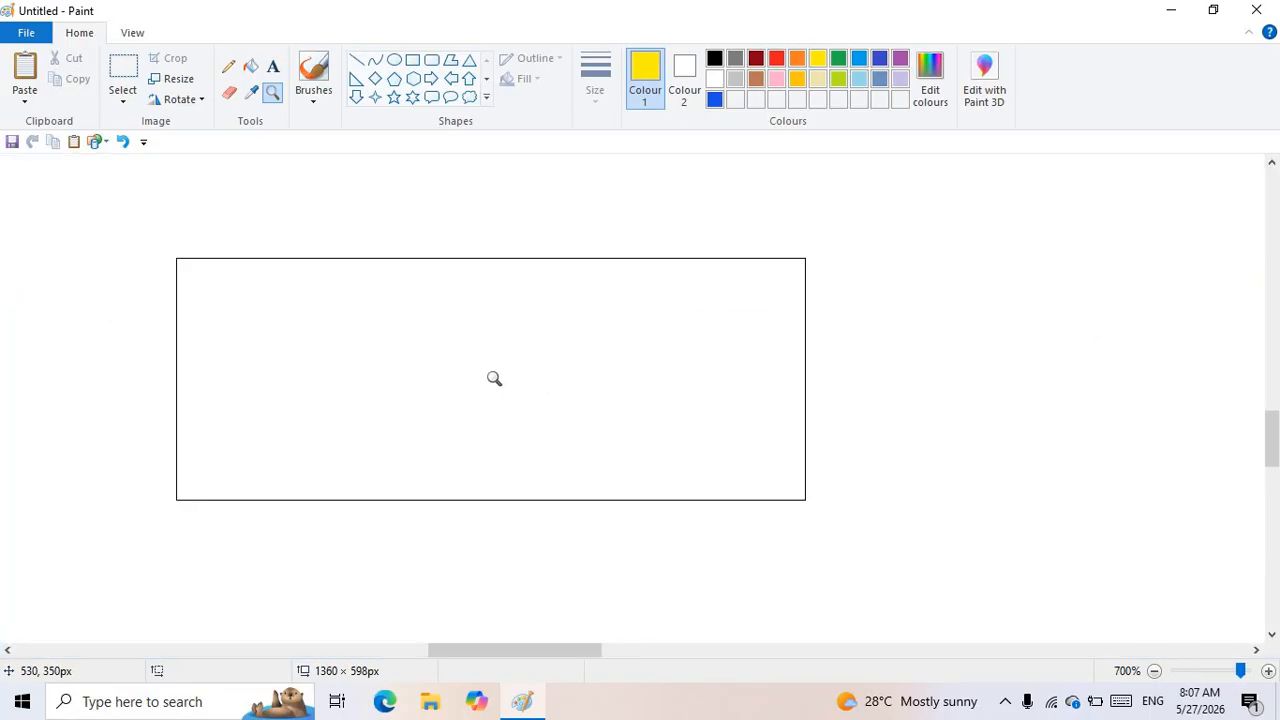
{"action": "scroll", "coordinate": [494, 378], "scroll_direction": "down", "scroll_amount": 4}
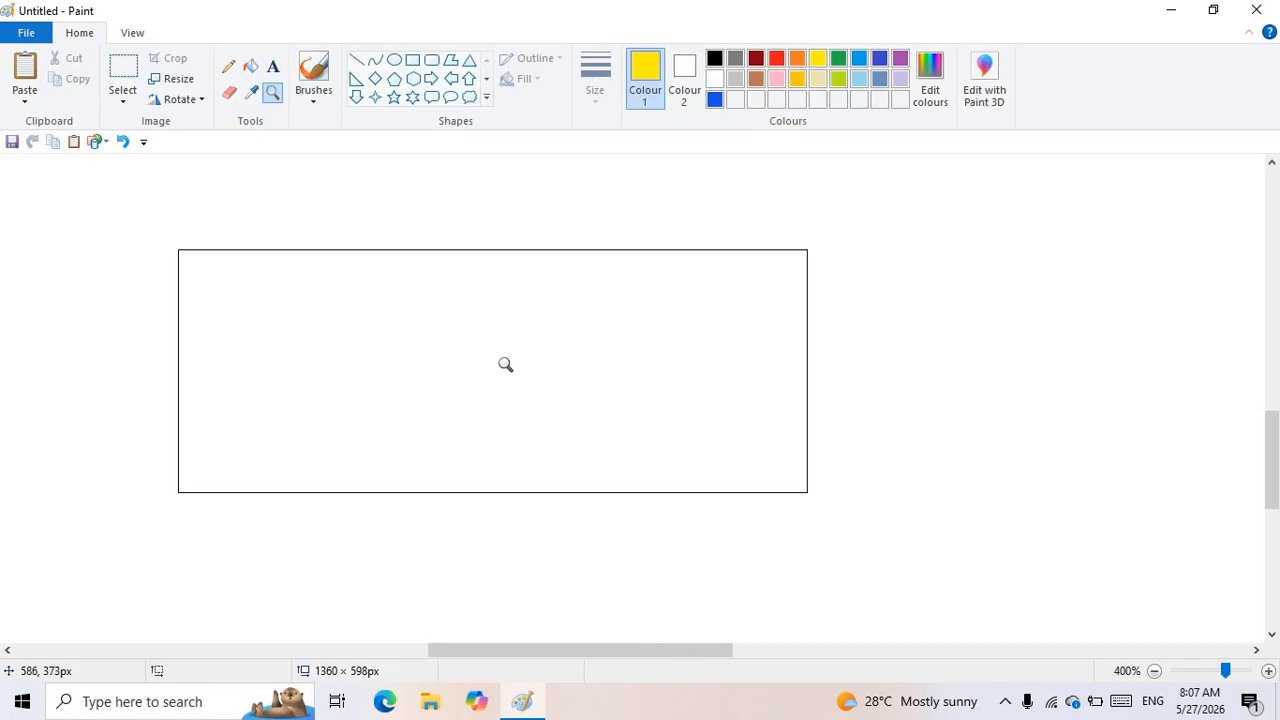
{"action": "left_click", "coordinate": [473, 388]}
{"action": "right_click", "coordinate": [474, 388]}
{"action": "right_click", "coordinate": [474, 388]}
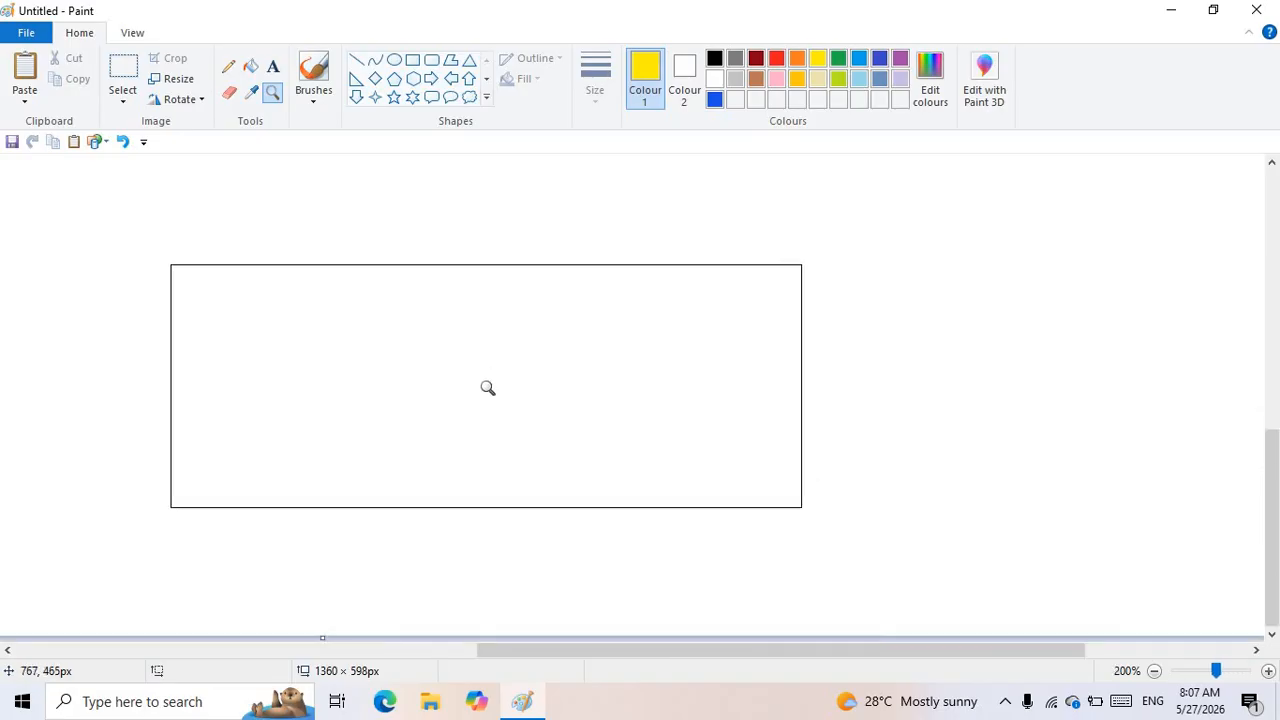
{"action": "left_click", "coordinate": [499, 387]}
{"action": "right_click", "coordinate": [502, 388]}
{"action": "right_click", "coordinate": [508, 374]}
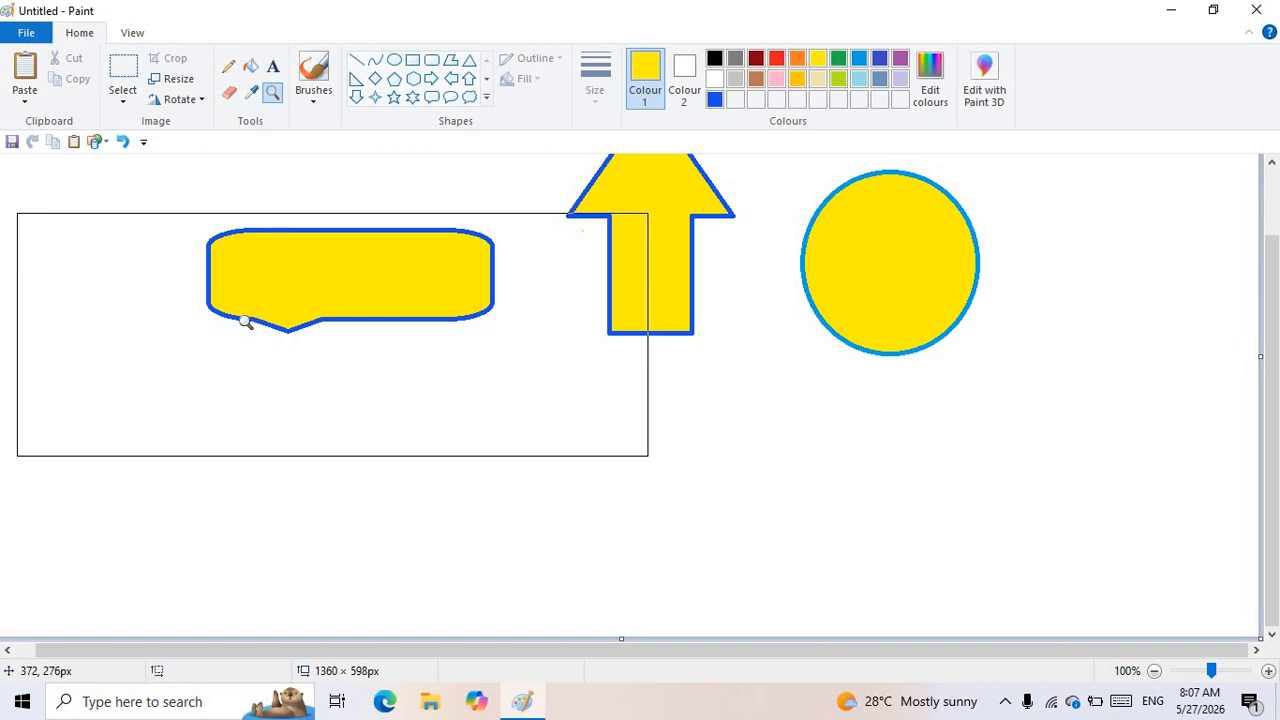
{"action": "left_click", "coordinate": [274, 99]}
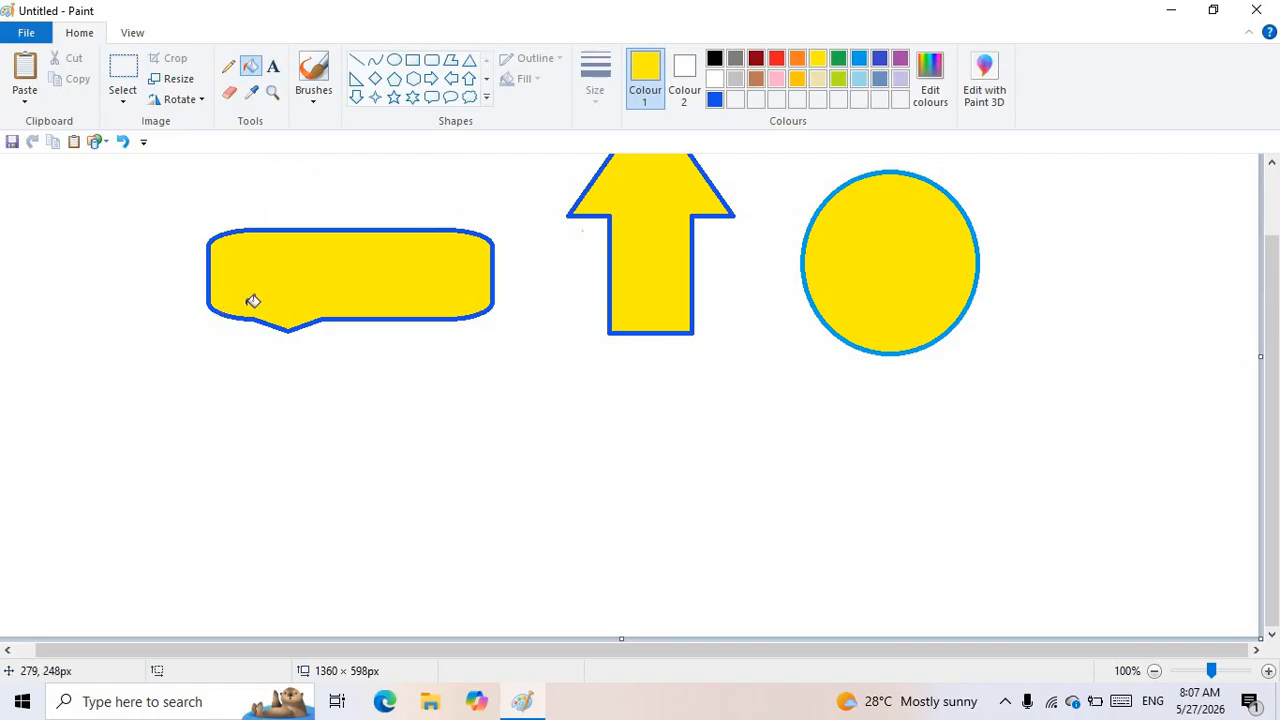
{"action": "scroll", "coordinate": [252, 300], "scroll_direction": "up", "scroll_amount": 2}
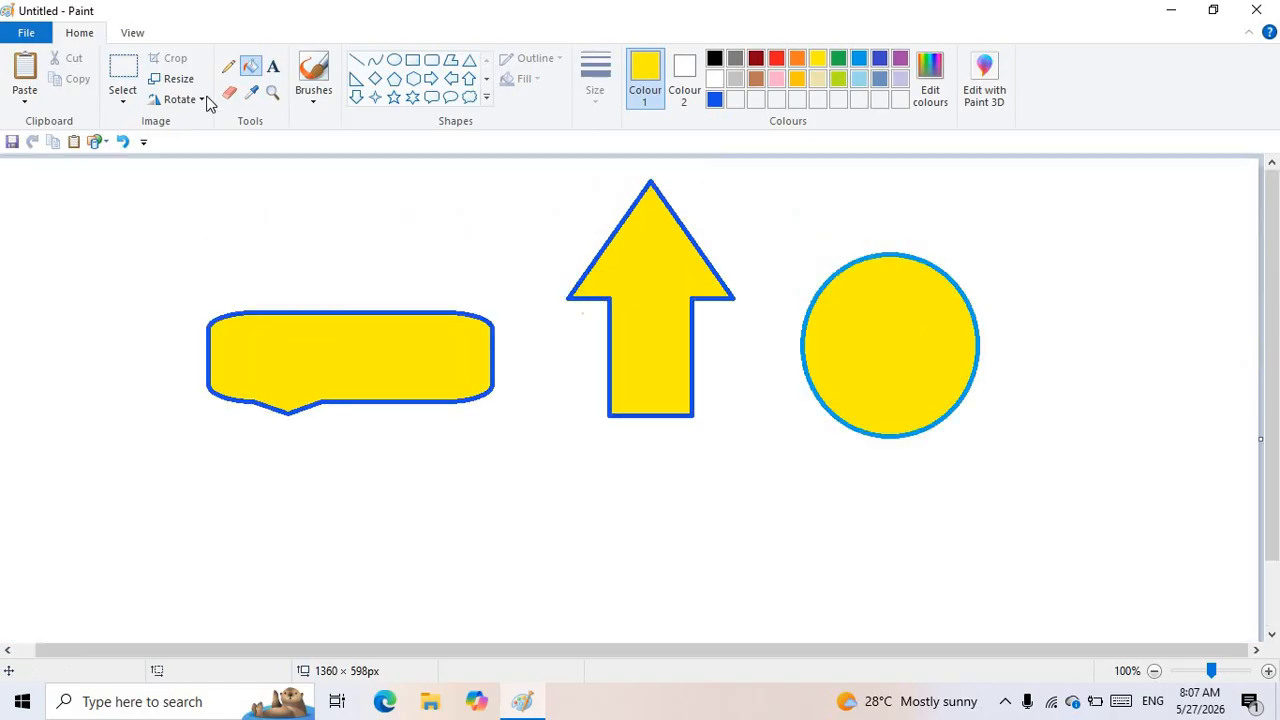
- Paint yellow freehand strokes above the callout with the basic Brush, one at the default size and two at the thickest size
{"action": "left_click", "coordinate": [313, 106]}
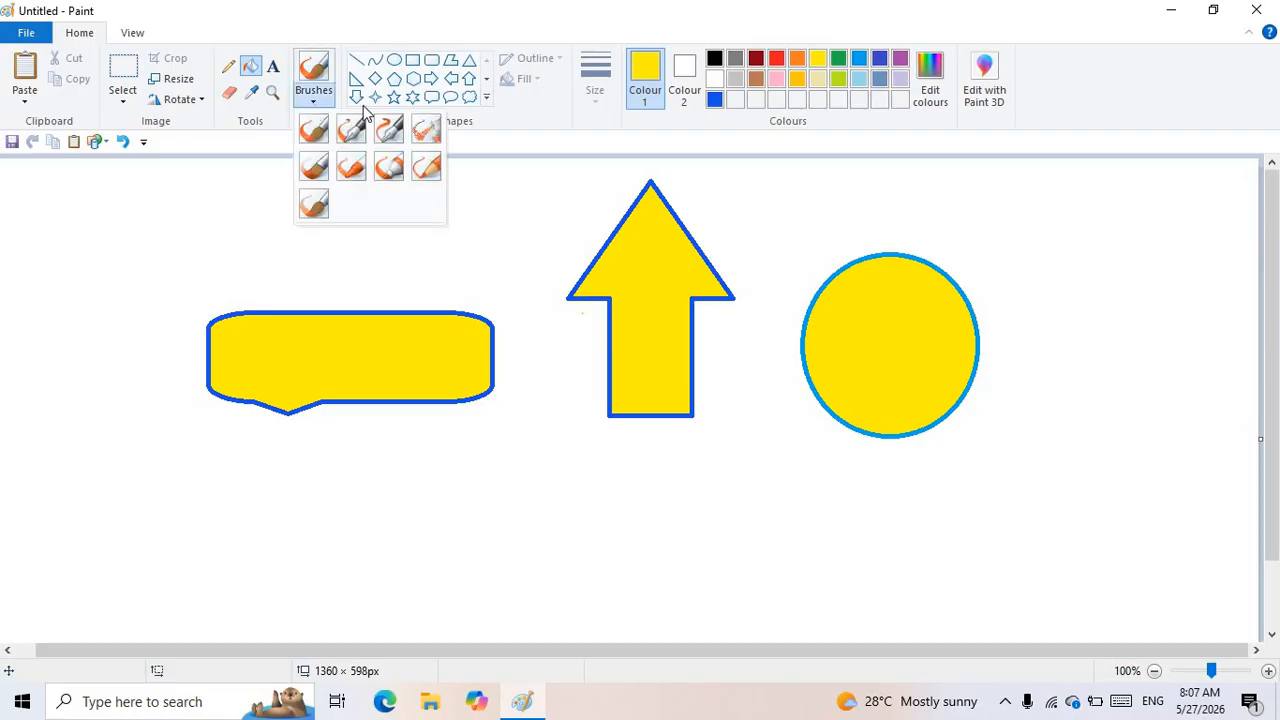
{"action": "left_click", "coordinate": [314, 130]}
{"action": "left_click_drag", "start_coordinate": [122, 192], "coordinate": [526, 271]}
{"action": "left_click", "coordinate": [590, 96]}
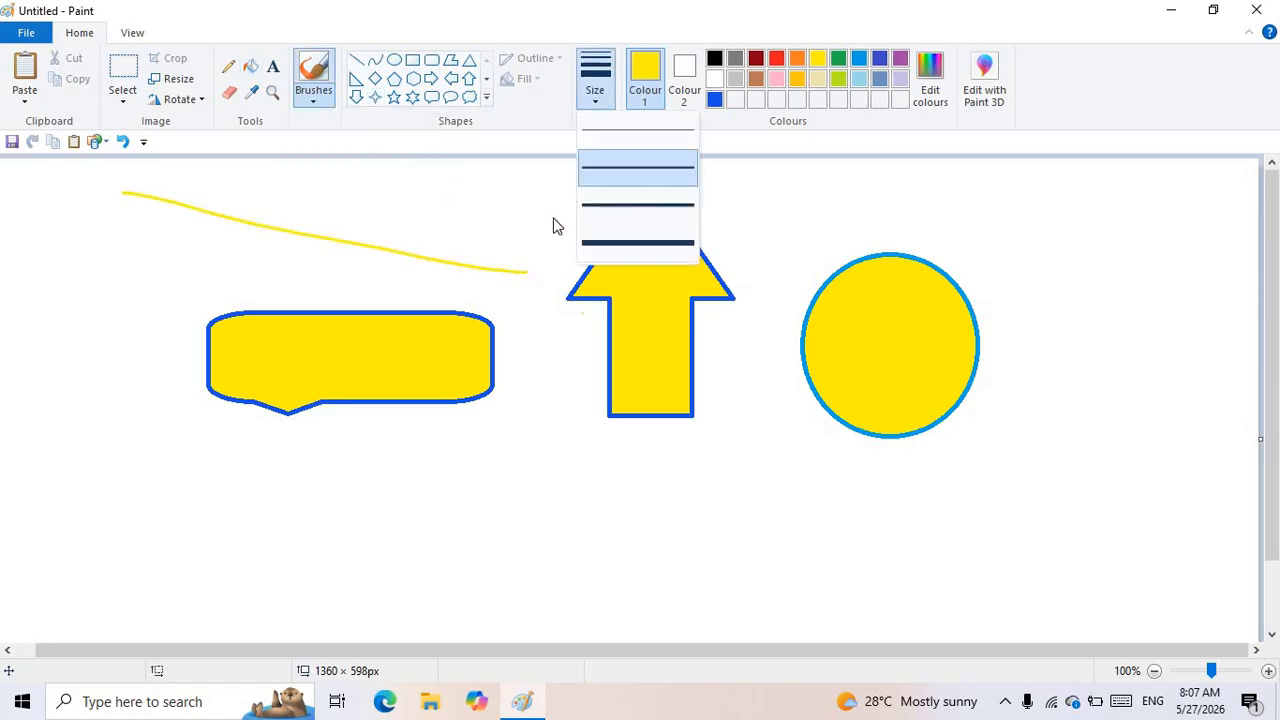
{"action": "left_click", "coordinate": [619, 259]}
{"action": "left_click_drag", "start_coordinate": [144, 196], "coordinate": [480, 266]}
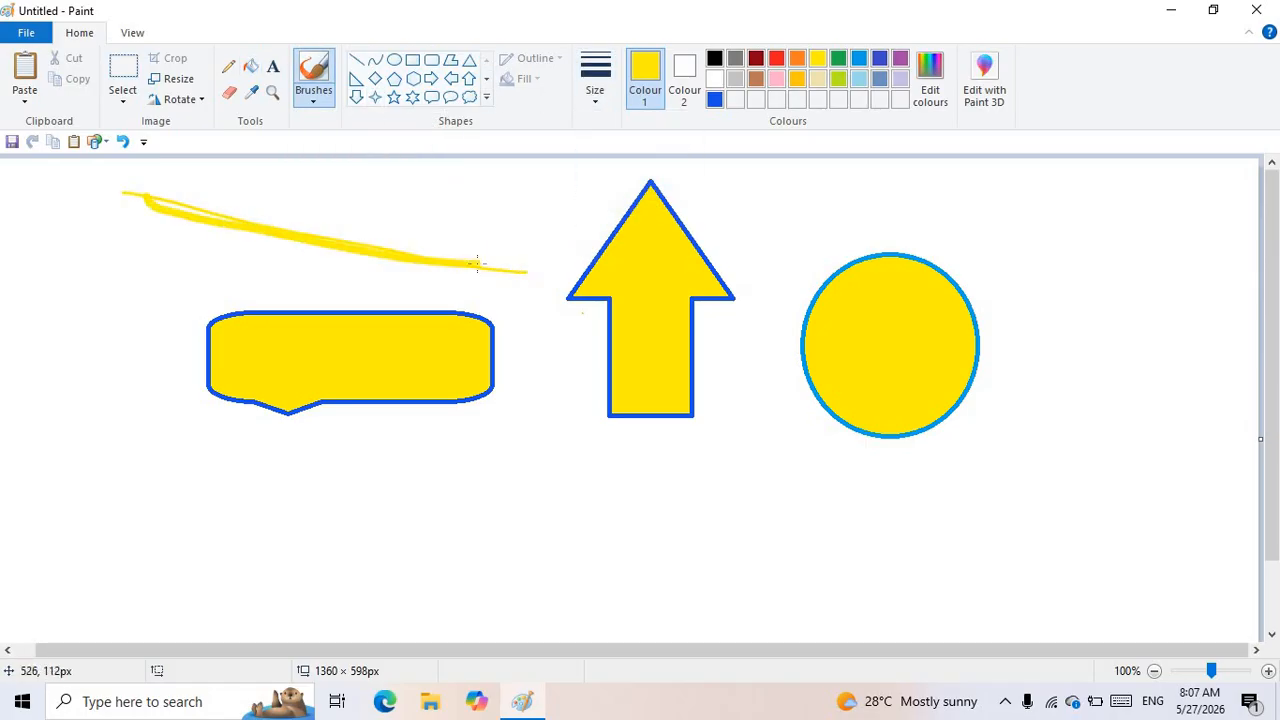
{"action": "left_click_drag", "start_coordinate": [390, 202], "coordinate": [604, 237]}
- Paint lavender freehand strokes below the shapes with the same brush
{"action": "left_click", "coordinate": [900, 79]}
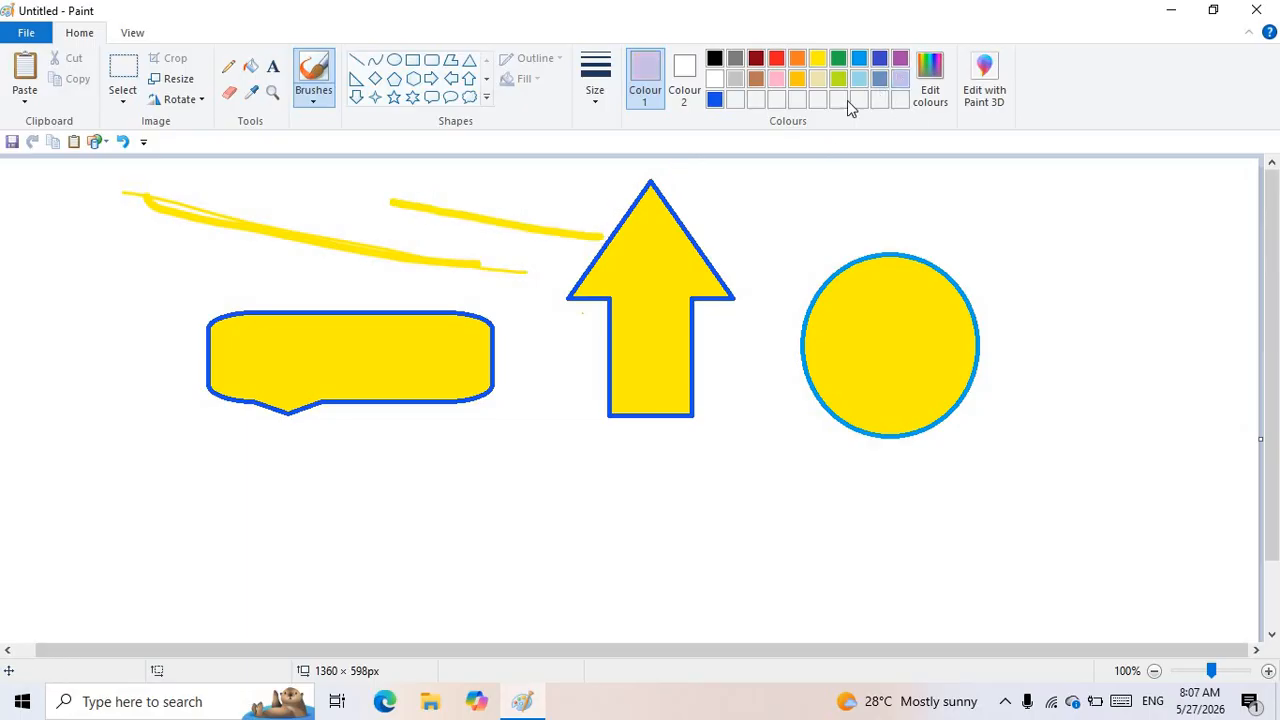
{"action": "left_click_drag", "start_coordinate": [503, 477], "coordinate": [710, 470]}
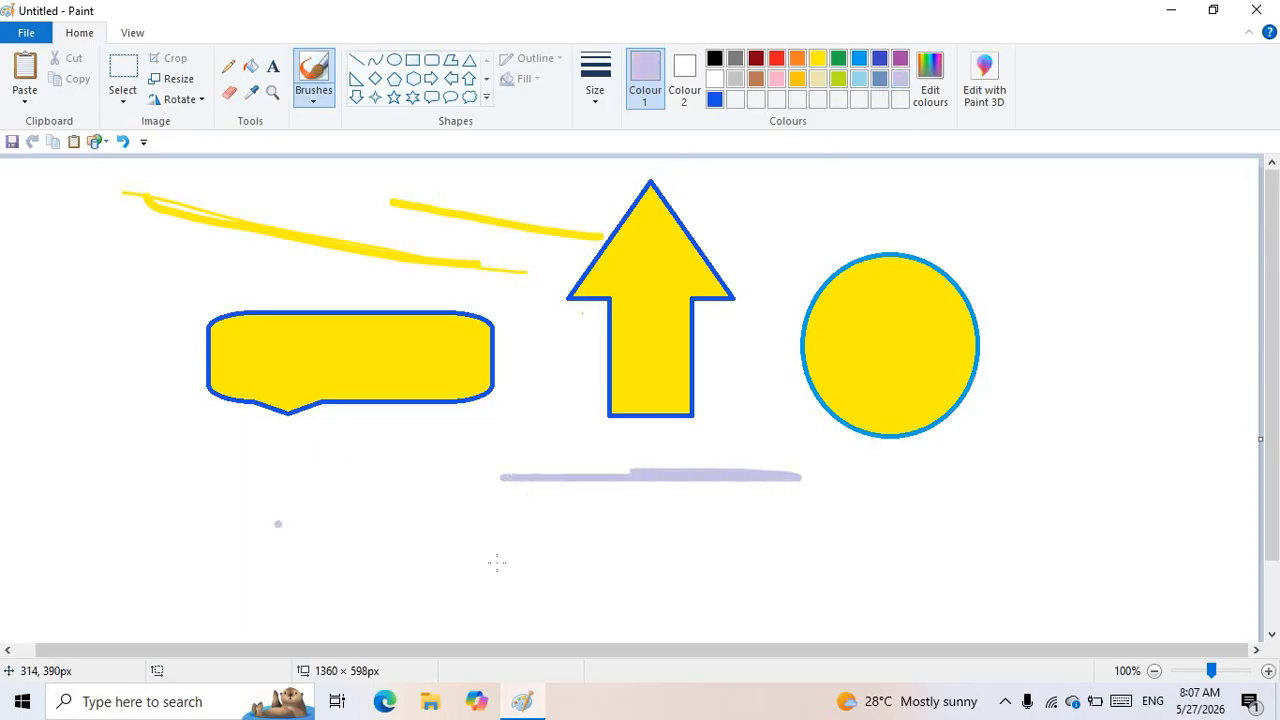
{"action": "left_click_drag", "start_coordinate": [277, 523], "coordinate": [644, 548]}
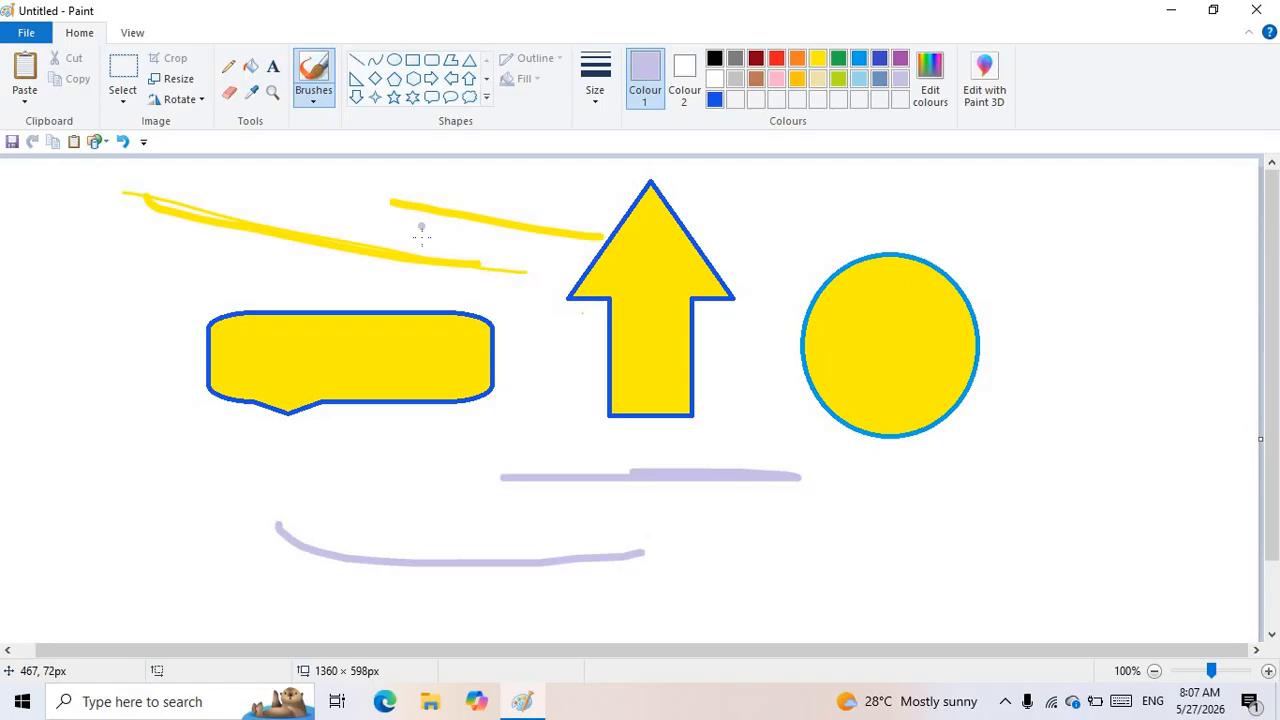
- Clear the entire canvas and paint two lavender strokes with Calligraphy brush 1, one at the current size and one at the thickest size
{"action": "key", "text": "ctrl+a"}
{"action": "key", "text": "Delete"}
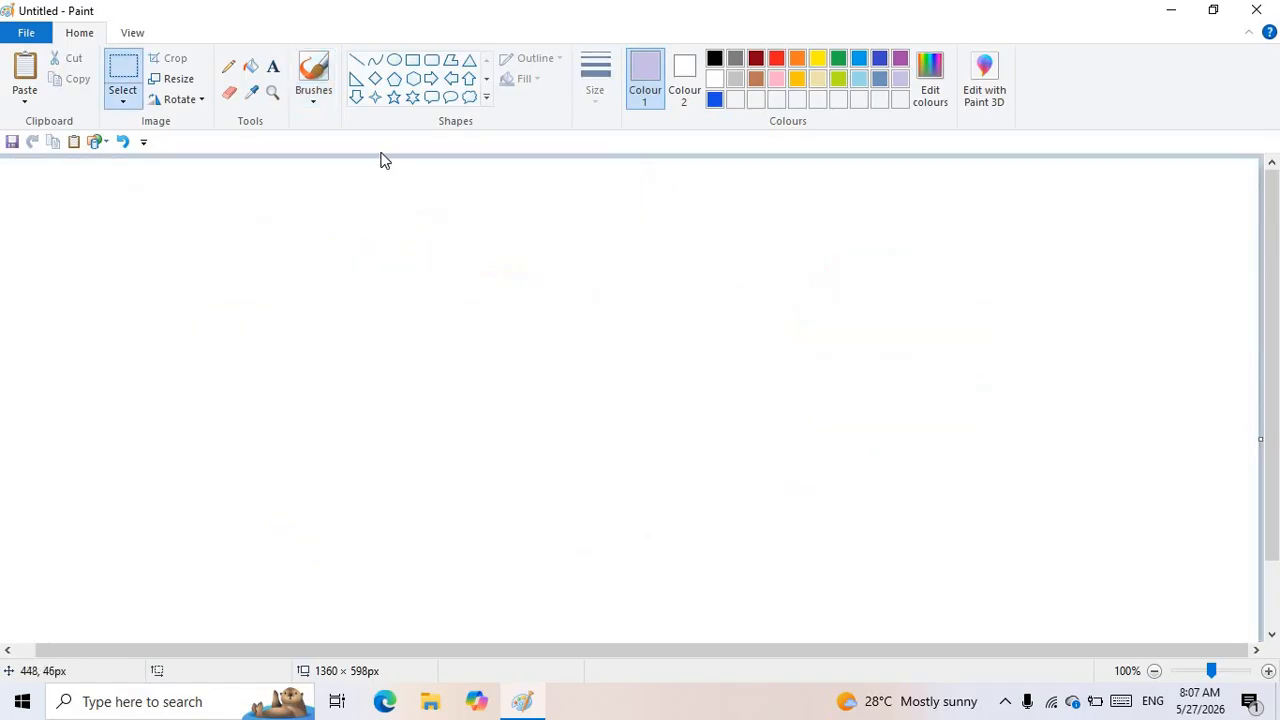
{"action": "left_click", "coordinate": [315, 95]}
{"action": "left_click", "coordinate": [351, 128]}
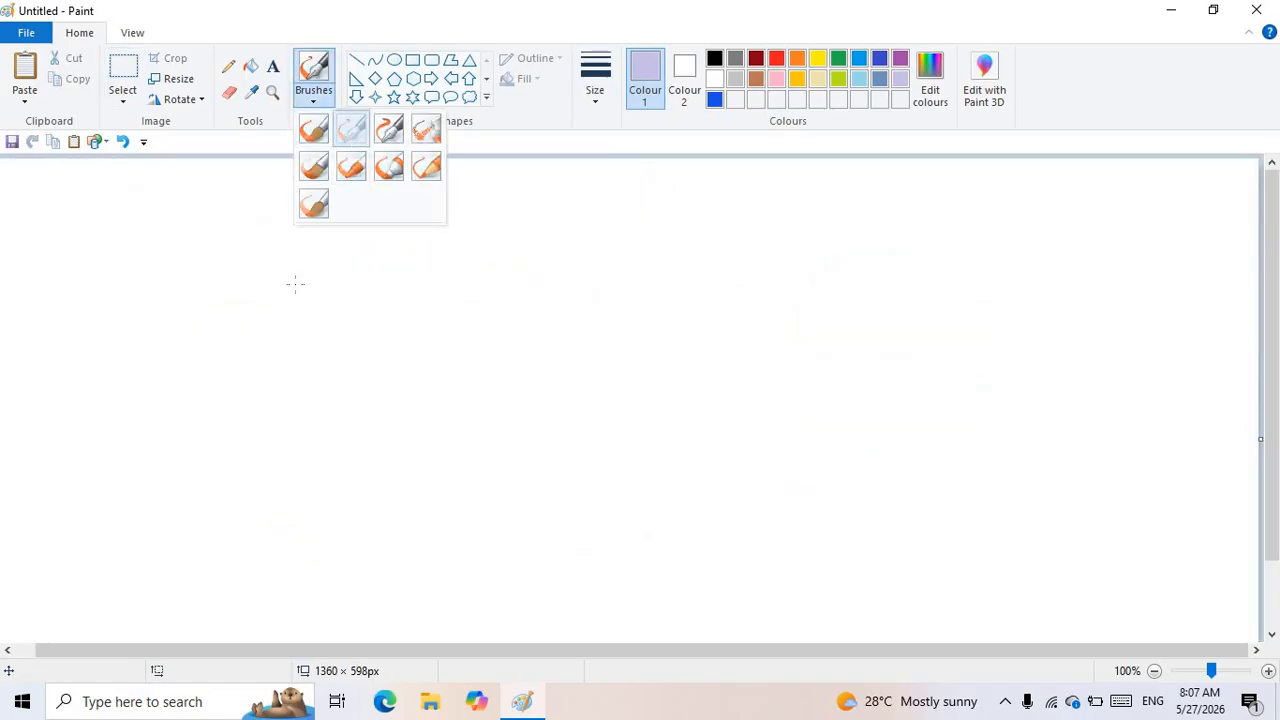
{"action": "left_click_drag", "start_coordinate": [244, 252], "coordinate": [434, 266]}
{"action": "left_click", "coordinate": [595, 75]}
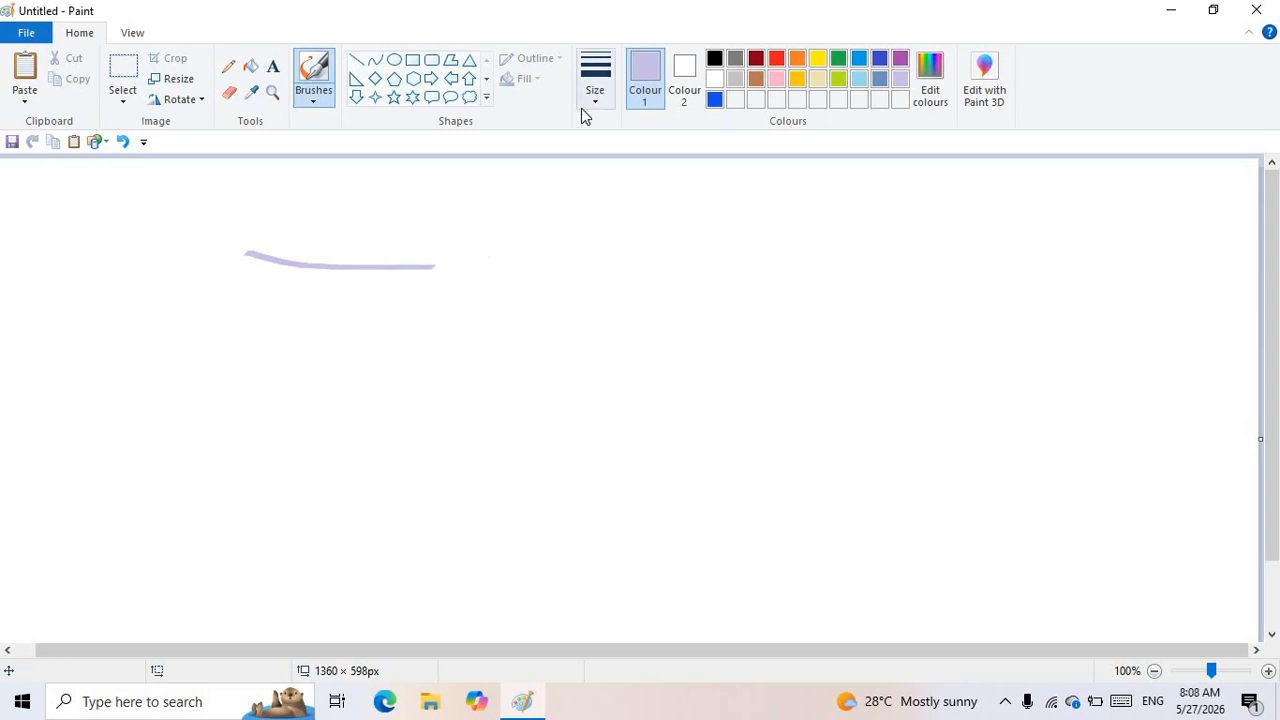
{"action": "left_click", "coordinate": [620, 243]}
{"action": "left_click_drag", "start_coordinate": [340, 210], "coordinate": [710, 296]}
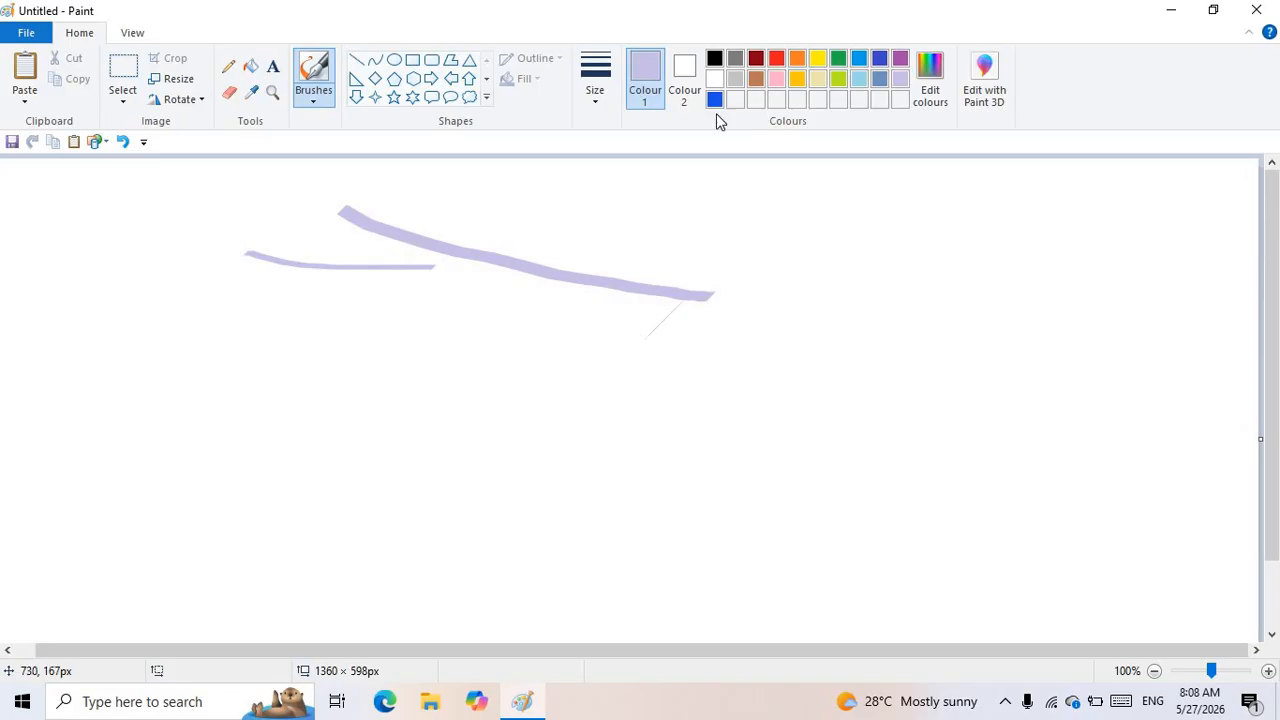
- Write the word राम in large red calligraphy strokes across the middle of the canvas
{"action": "left_click", "coordinate": [777, 61]}
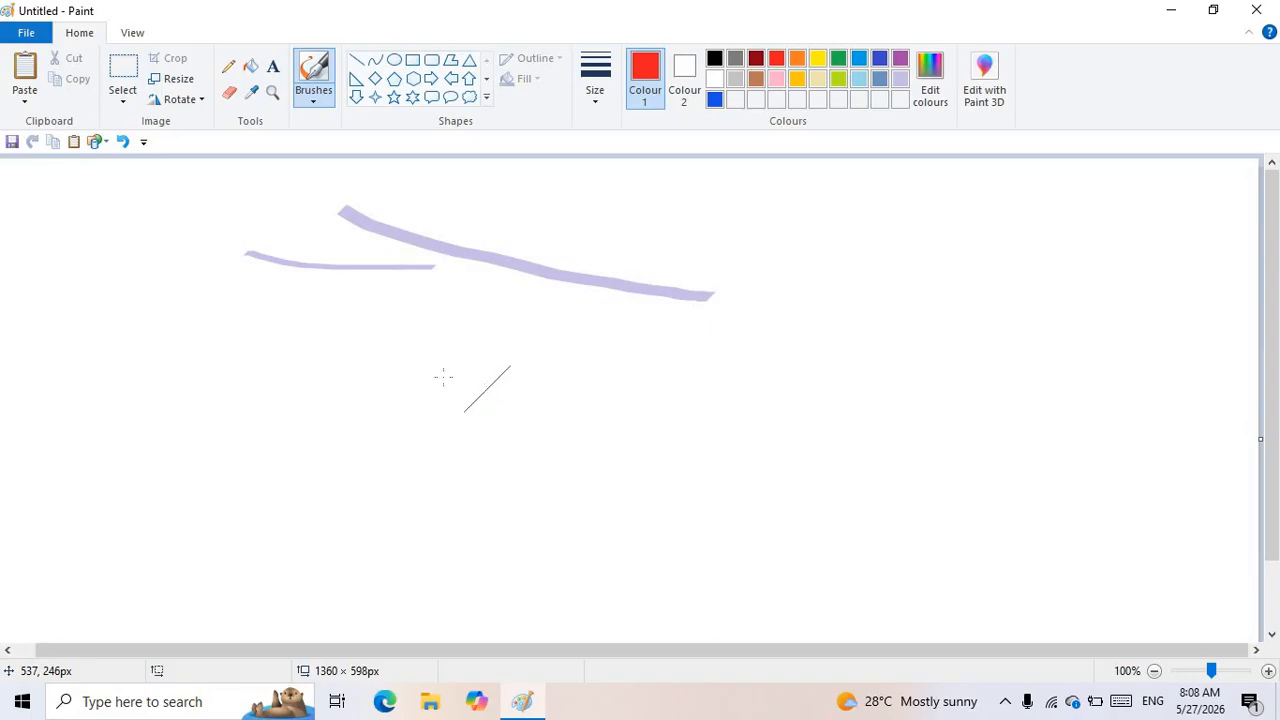
{"action": "left_click_drag", "start_coordinate": [307, 361], "coordinate": [381, 368]}
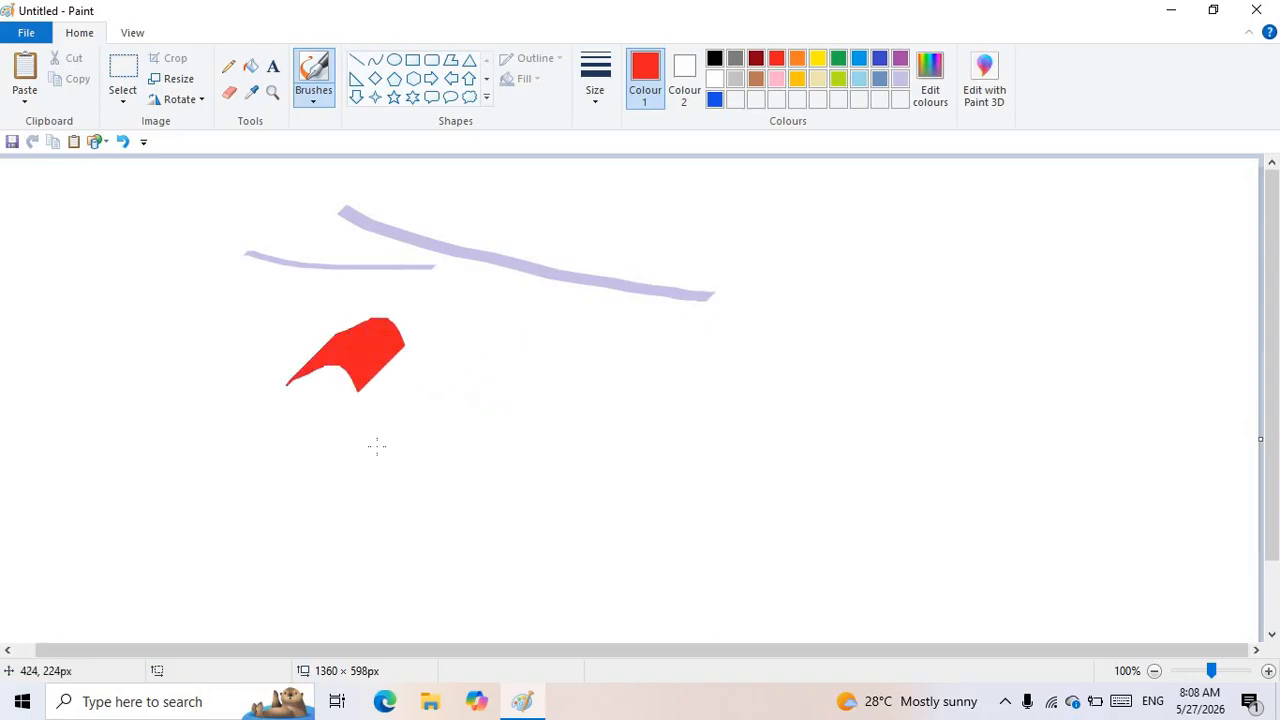
{"action": "mouse_move", "coordinate": [377, 447]}
{"action": "left_mouse_down"}
{"action": "mouse_move", "coordinate": [229, 410]}
{"action": "mouse_move", "coordinate": [307, 522]}
{"action": "mouse_move", "coordinate": [483, 543]}
{"action": "left_mouse_up"}
{"action": "left_click_drag", "start_coordinate": [542, 371], "coordinate": [530, 460]}
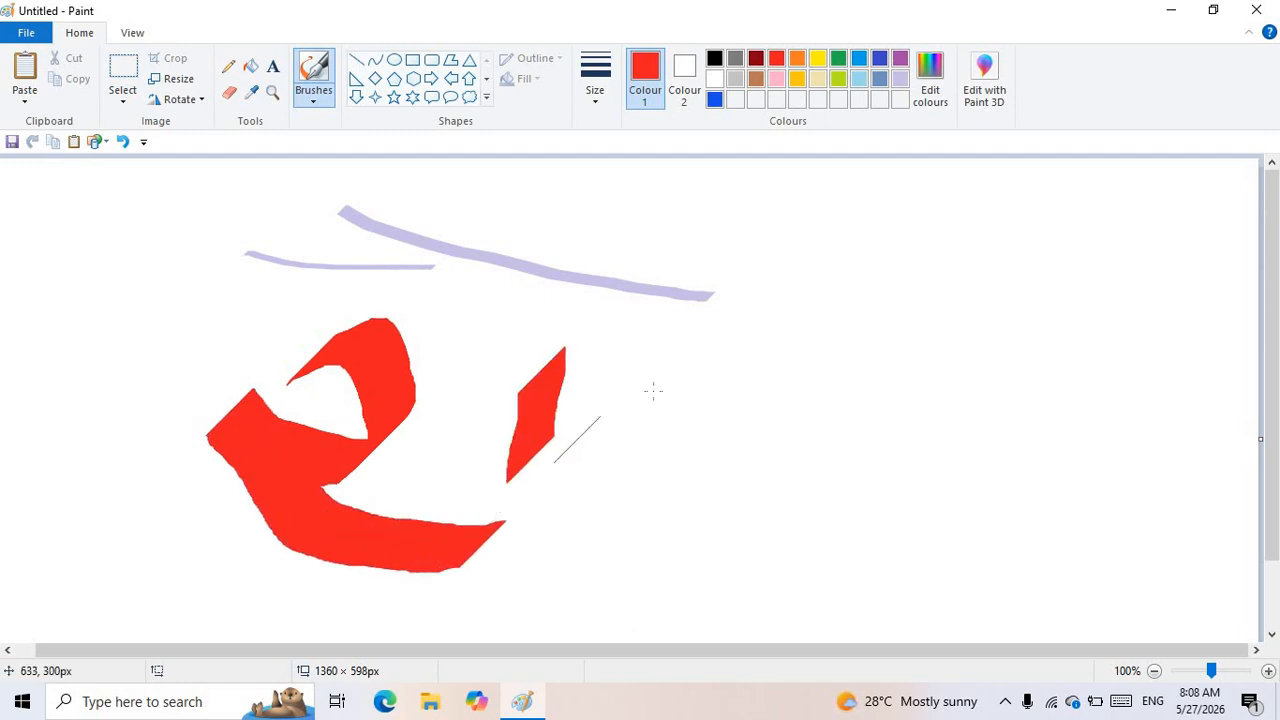
{"action": "mouse_move", "coordinate": [653, 391]}
{"action": "left_mouse_down"}
{"action": "mouse_move", "coordinate": [666, 471]}
{"action": "mouse_move", "coordinate": [620, 457]}
{"action": "mouse_move", "coordinate": [823, 418]}
{"action": "mouse_move", "coordinate": [835, 356]}
{"action": "mouse_move", "coordinate": [838, 542]}
{"action": "left_mouse_up"}
{"action": "mouse_move", "coordinate": [430, 352]}
{"action": "left_mouse_down"}
{"action": "mouse_move", "coordinate": [730, 345]}
{"action": "mouse_move", "coordinate": [918, 272]}
{"action": "mouse_move", "coordinate": [985, 268]}
{"action": "left_mouse_up"}
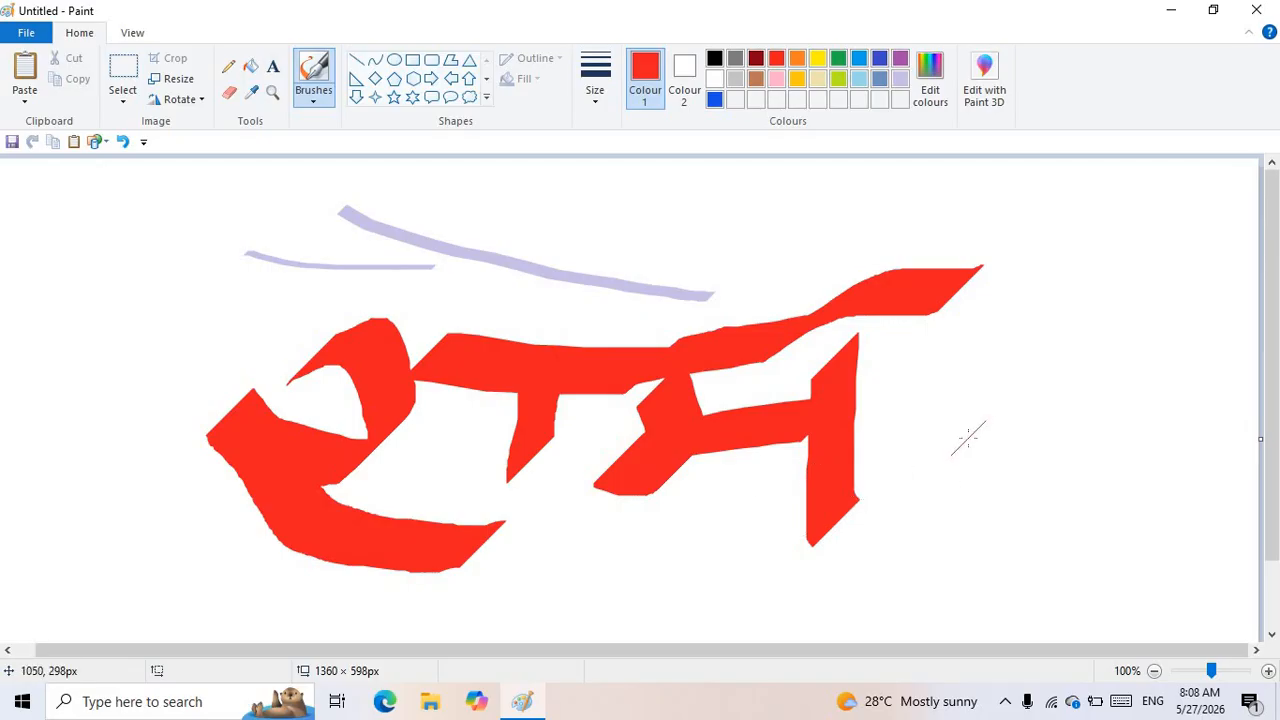
- Draw a red ॐ symbol to the right of the word and paint two red calligraphy strokes near the canvas's upper-left corner
{"action": "left_click_drag", "start_coordinate": [958, 405], "coordinate": [1210, 401]}
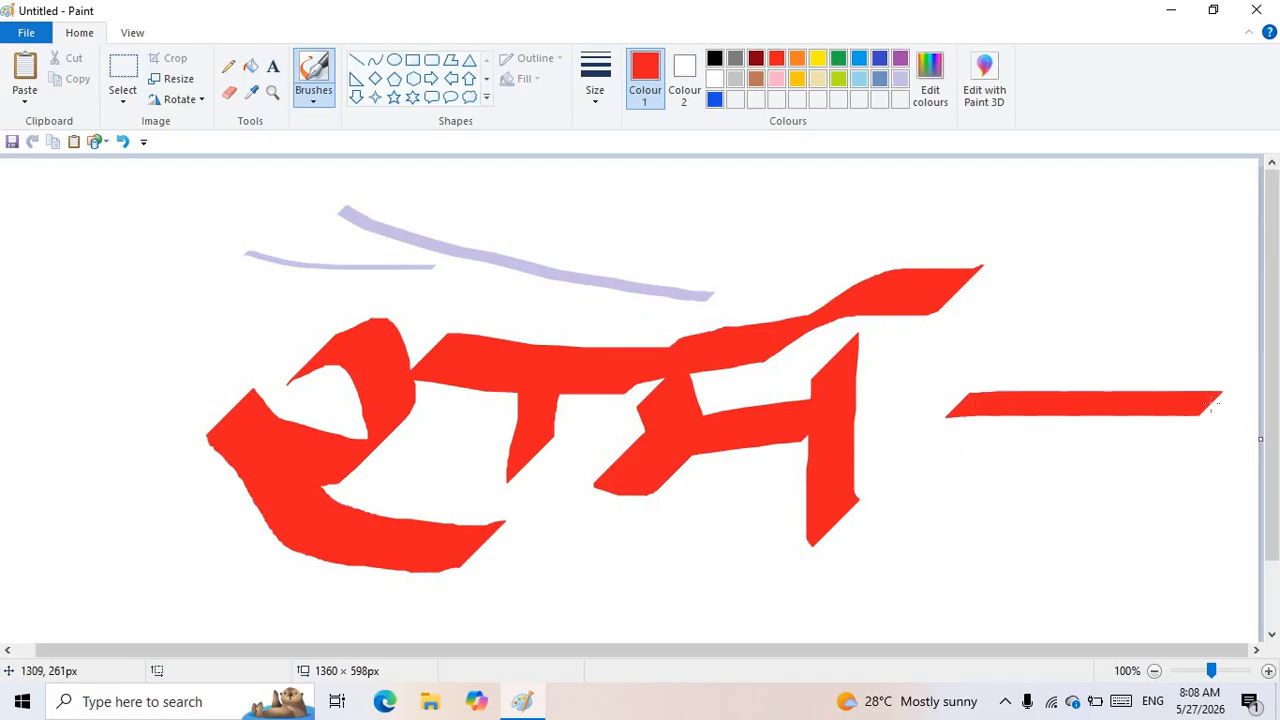
{"action": "mouse_move", "coordinate": [1011, 432]}
{"action": "left_mouse_down"}
{"action": "mouse_move", "coordinate": [1053, 525]}
{"action": "mouse_move", "coordinate": [1035, 598]}
{"action": "mouse_move", "coordinate": [915, 480]}
{"action": "left_mouse_up"}
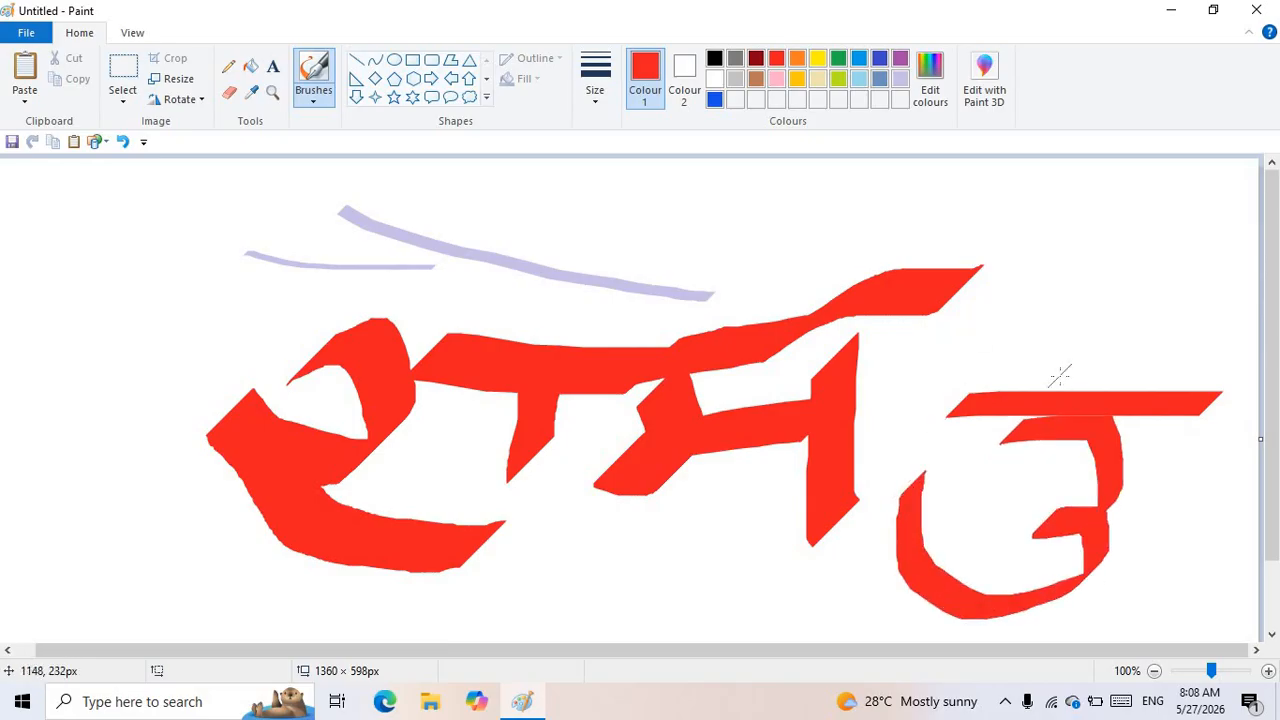
{"action": "left_click_drag", "start_coordinate": [1150, 455], "coordinate": [1234, 570]}
{"action": "mouse_move", "coordinate": [1058, 292]}
{"action": "left_mouse_down"}
{"action": "mouse_move", "coordinate": [1062, 305]}
{"action": "mouse_move", "coordinate": [1198, 312]}
{"action": "mouse_move", "coordinate": [1146, 305]}
{"action": "left_mouse_up"}
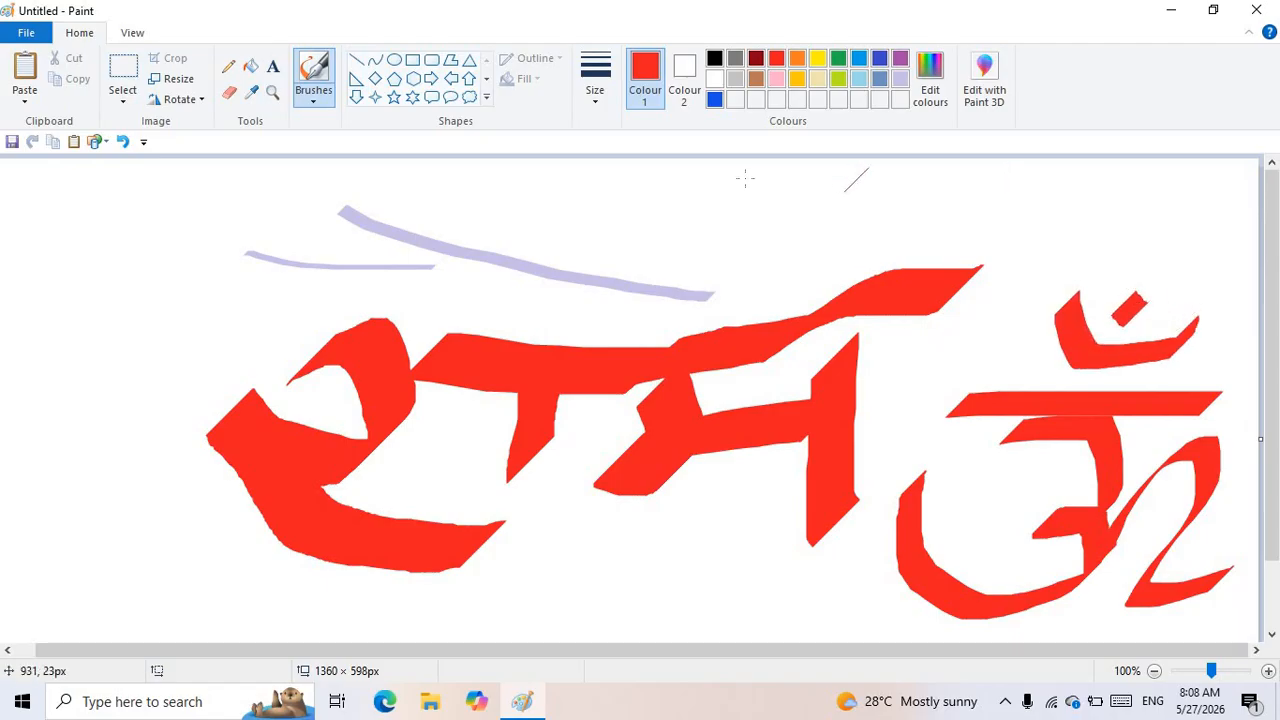
{"action": "left_click_drag", "start_coordinate": [87, 191], "coordinate": [315, 197]}
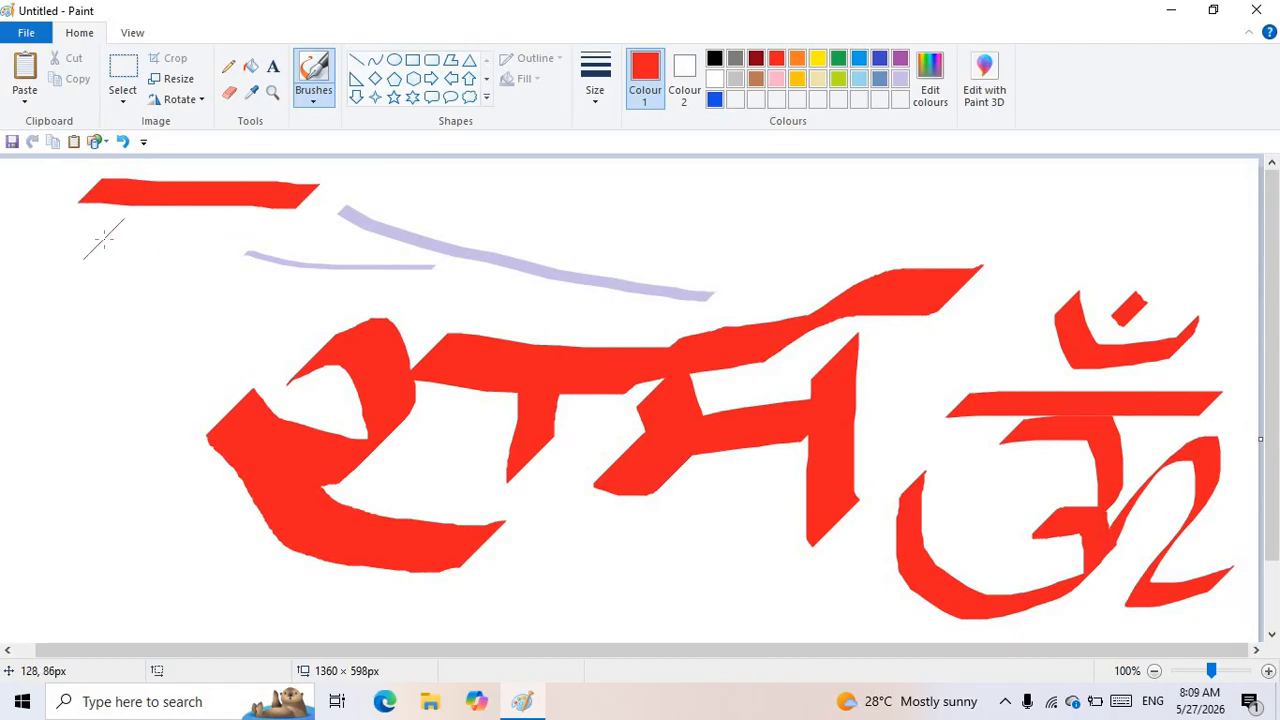
{"action": "left_click_drag", "start_coordinate": [45, 256], "coordinate": [340, 298]}
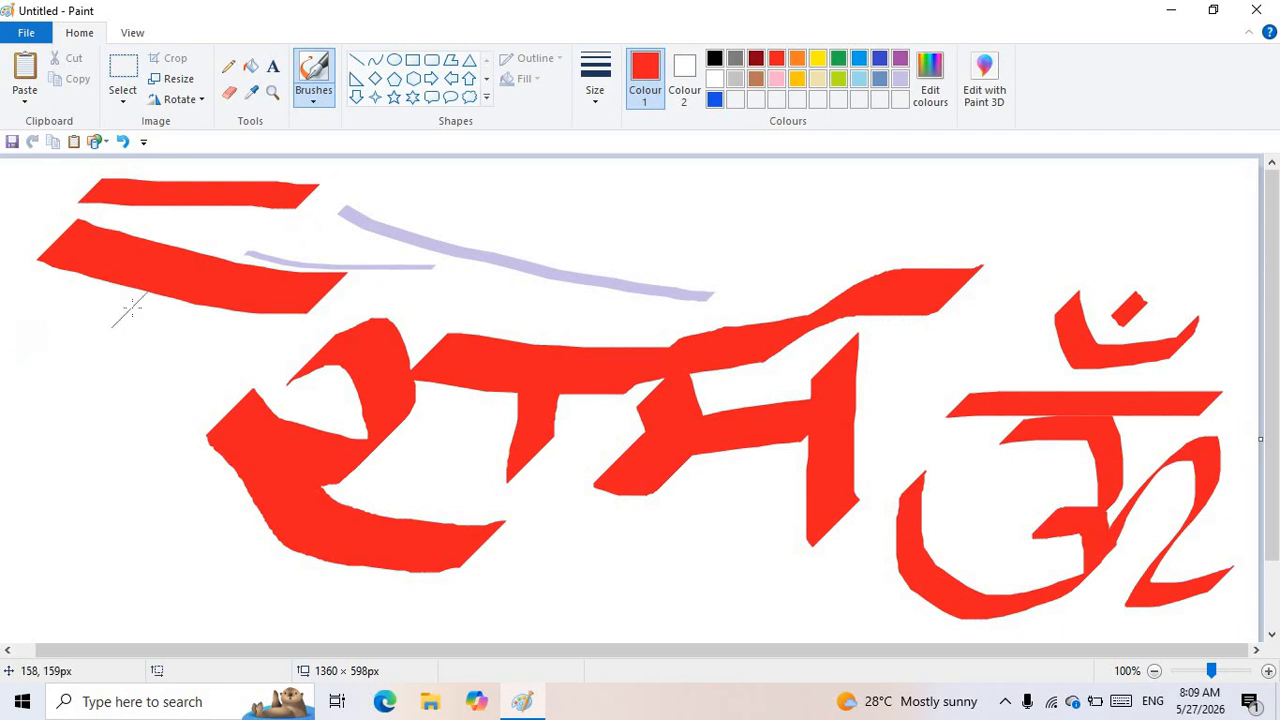
- Clear the entire canvas and spray two horizontal red strokes with the Airbrush, one at the default size and one at the thickest size
{"action": "key", "text": "ctrl+a"}
{"action": "key", "text": "Delete"}
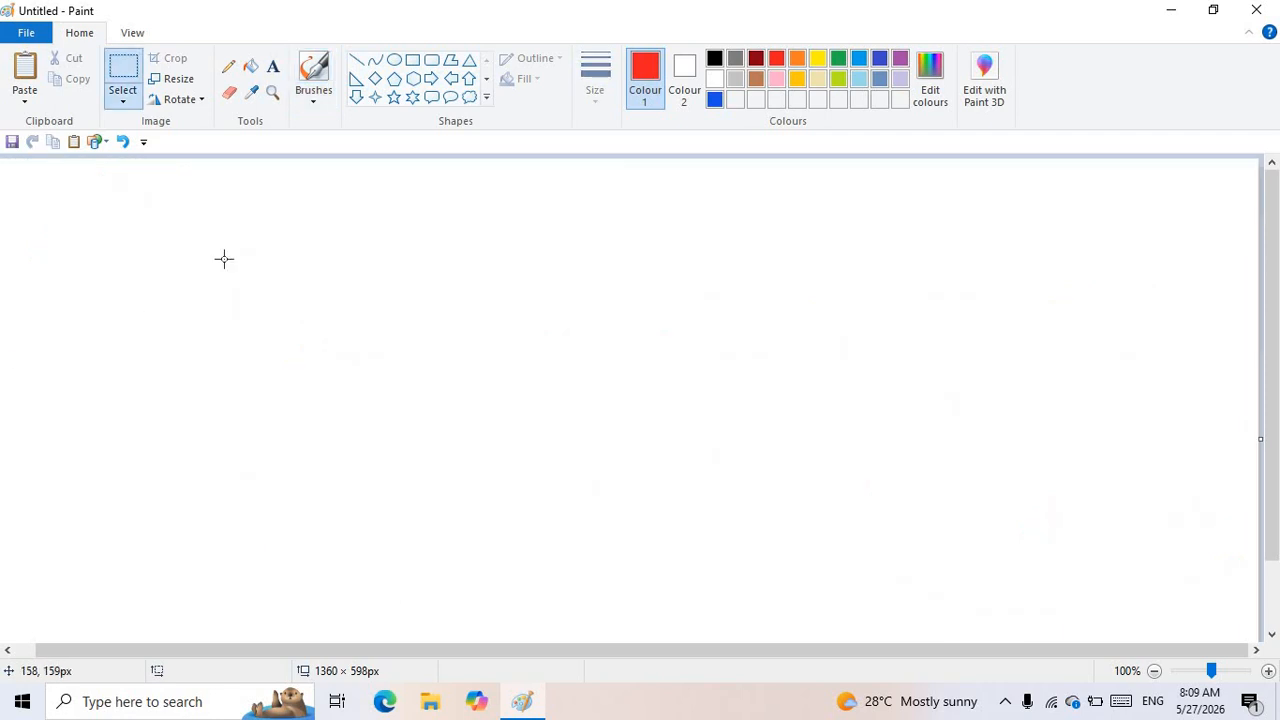
{"action": "left_click", "coordinate": [316, 98]}
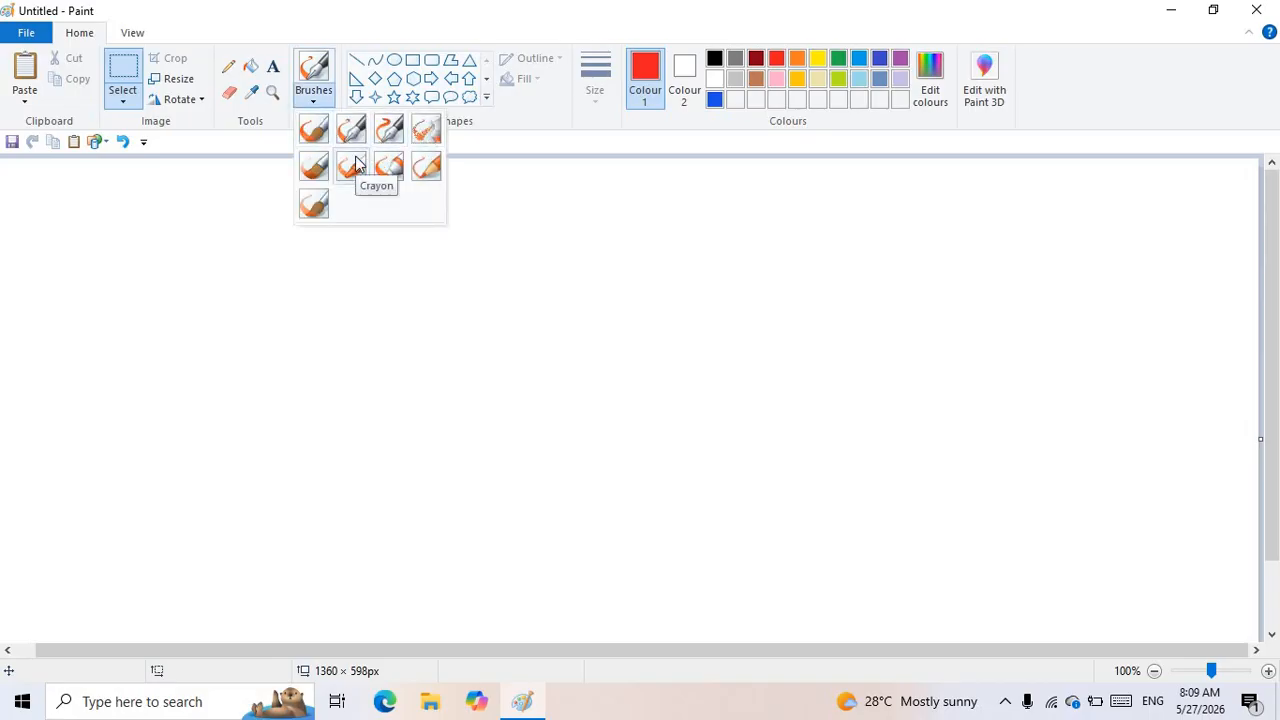
{"action": "left_click", "coordinate": [426, 128]}
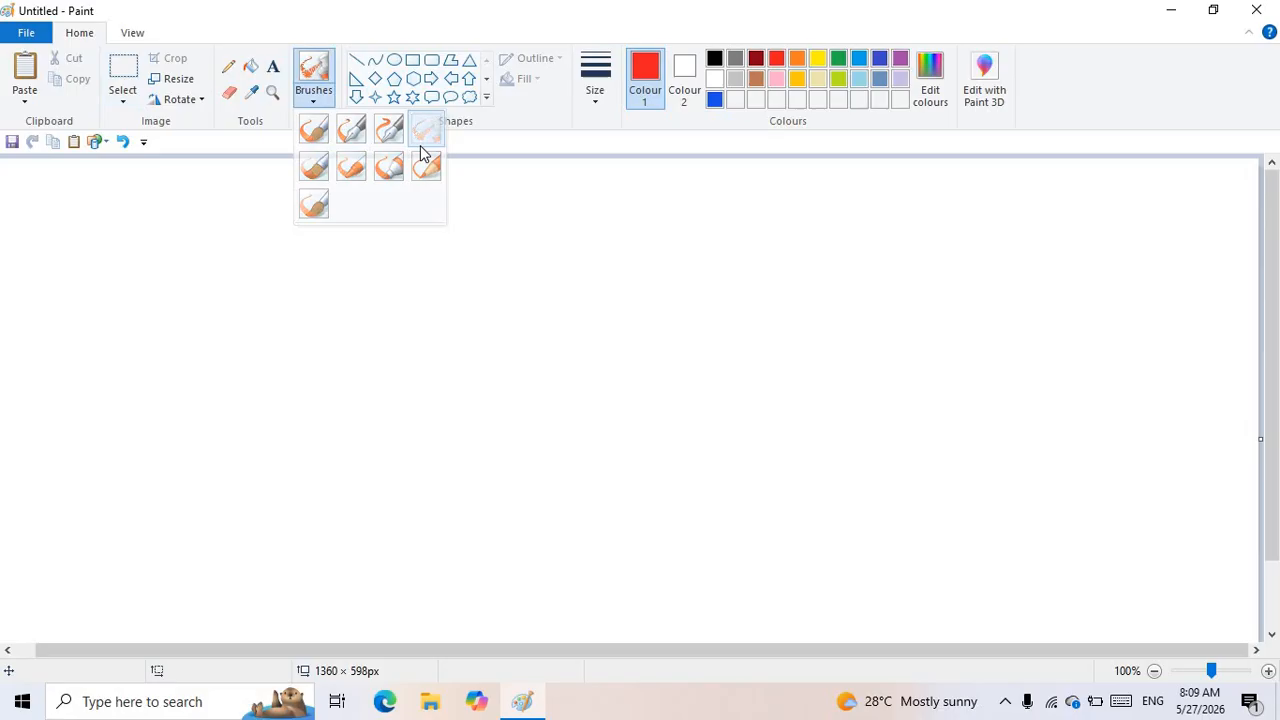
{"action": "left_click", "coordinate": [311, 267]}
{"action": "left_click_drag", "start_coordinate": [351, 262], "coordinate": [850, 257]}
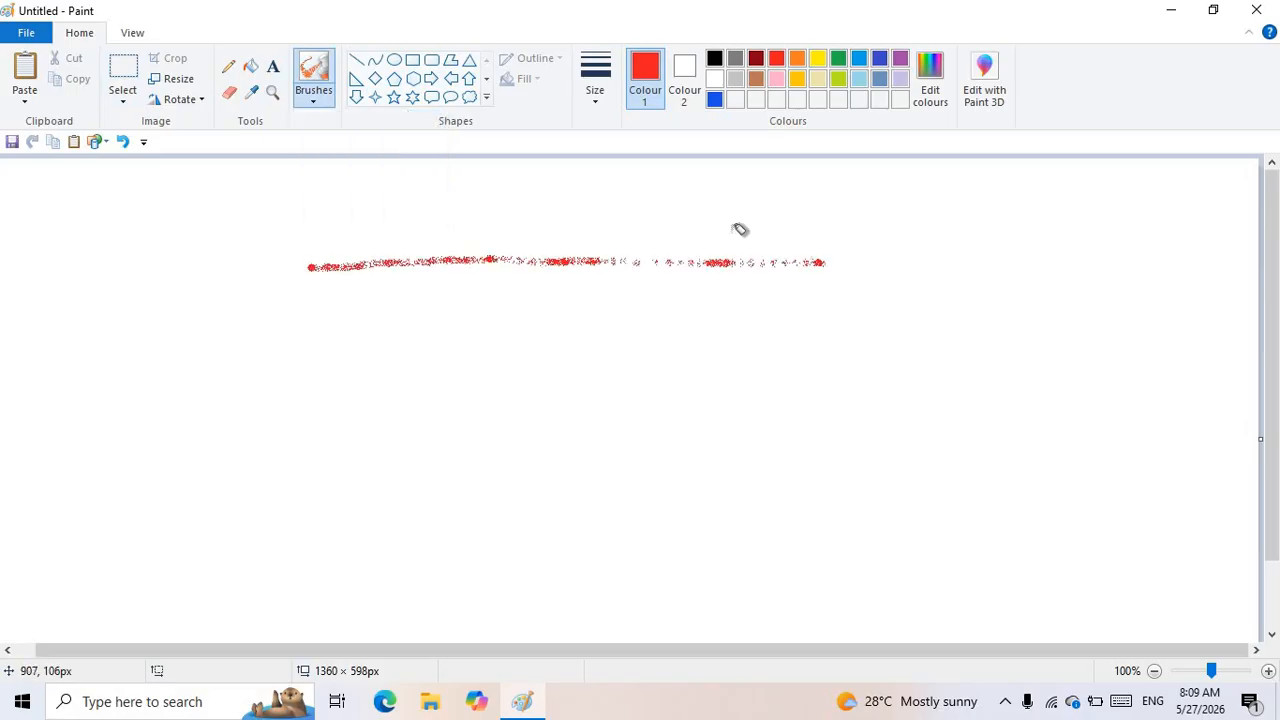
{"action": "left_click", "coordinate": [596, 104]}
{"action": "left_click", "coordinate": [631, 237]}
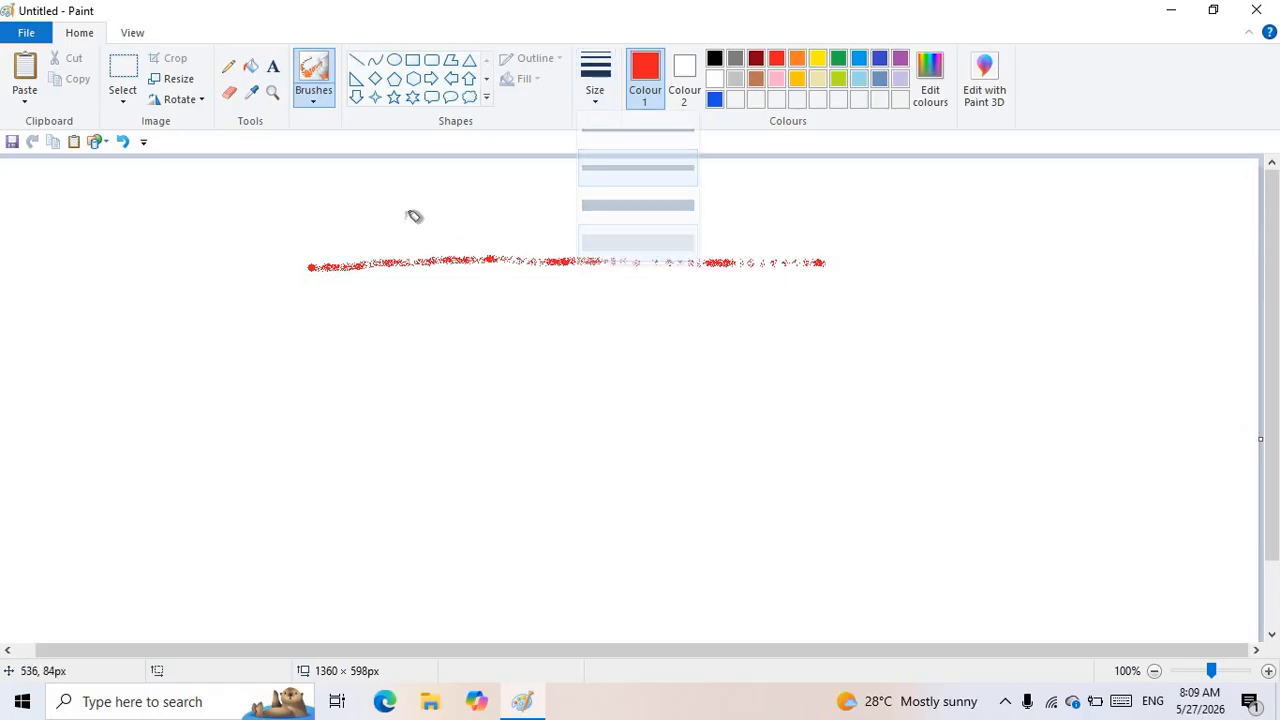
{"action": "left_click_drag", "start_coordinate": [398, 222], "coordinate": [818, 220]}
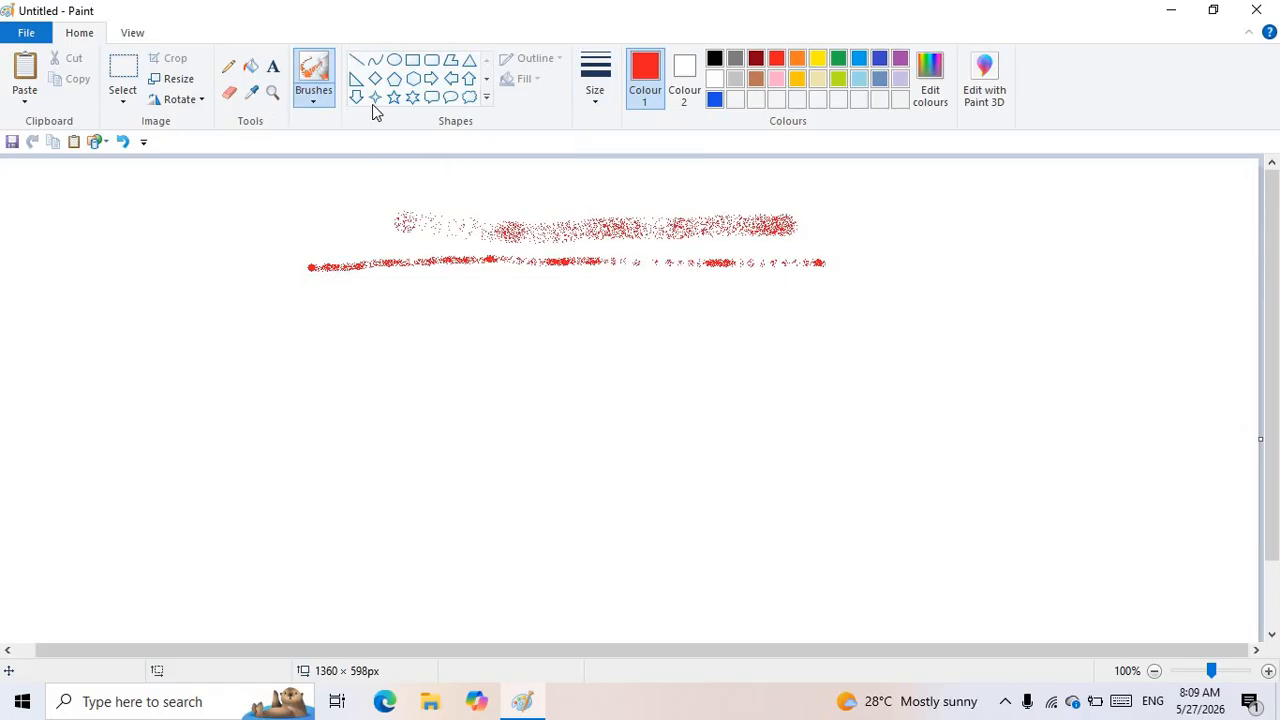
- Paint a long red stroke with the Oil brush below the airbrush strokes
{"action": "left_click", "coordinate": [311, 103]}
{"action": "left_click", "coordinate": [313, 166]}
{"action": "mouse_move", "coordinate": [236, 311]}
{"action": "left_mouse_down"}
{"action": "mouse_move", "coordinate": [767, 346]}
{"action": "mouse_move", "coordinate": [910, 343]}
{"action": "left_mouse_up"}
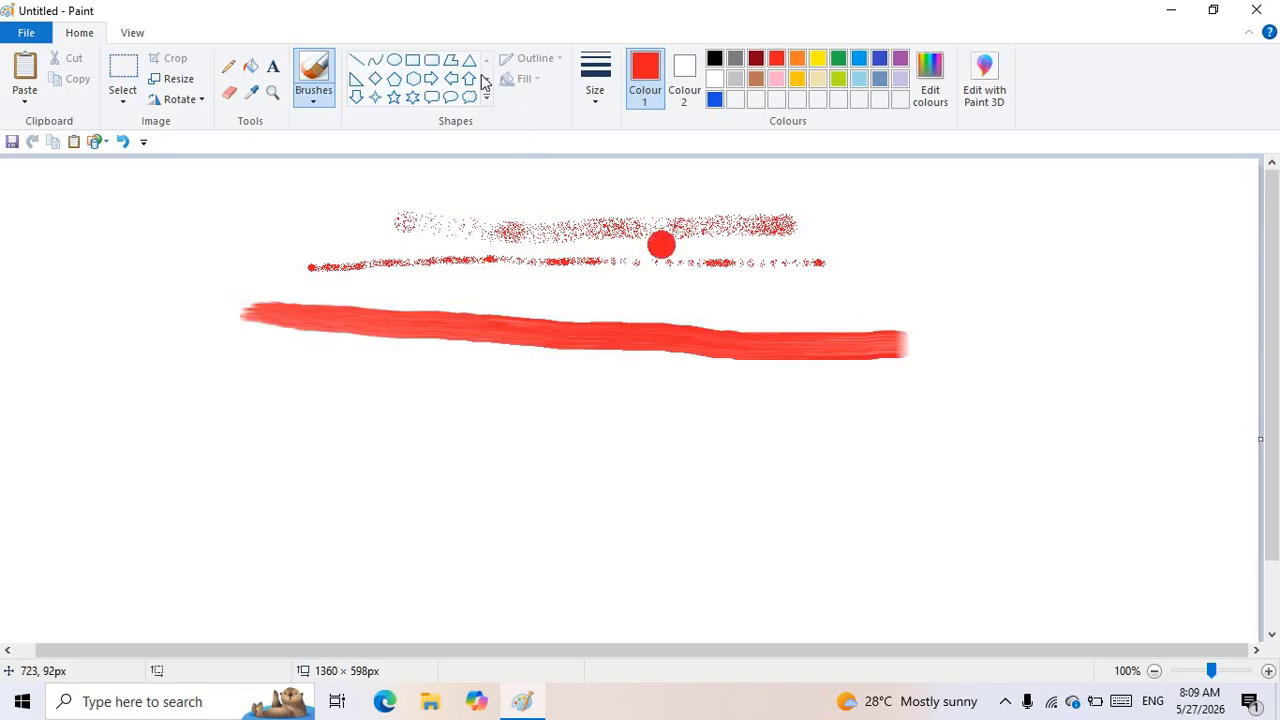
- Paint a long red Crayon stroke and a red Marker stroke below the oil stroke
{"action": "left_click", "coordinate": [320, 105]}
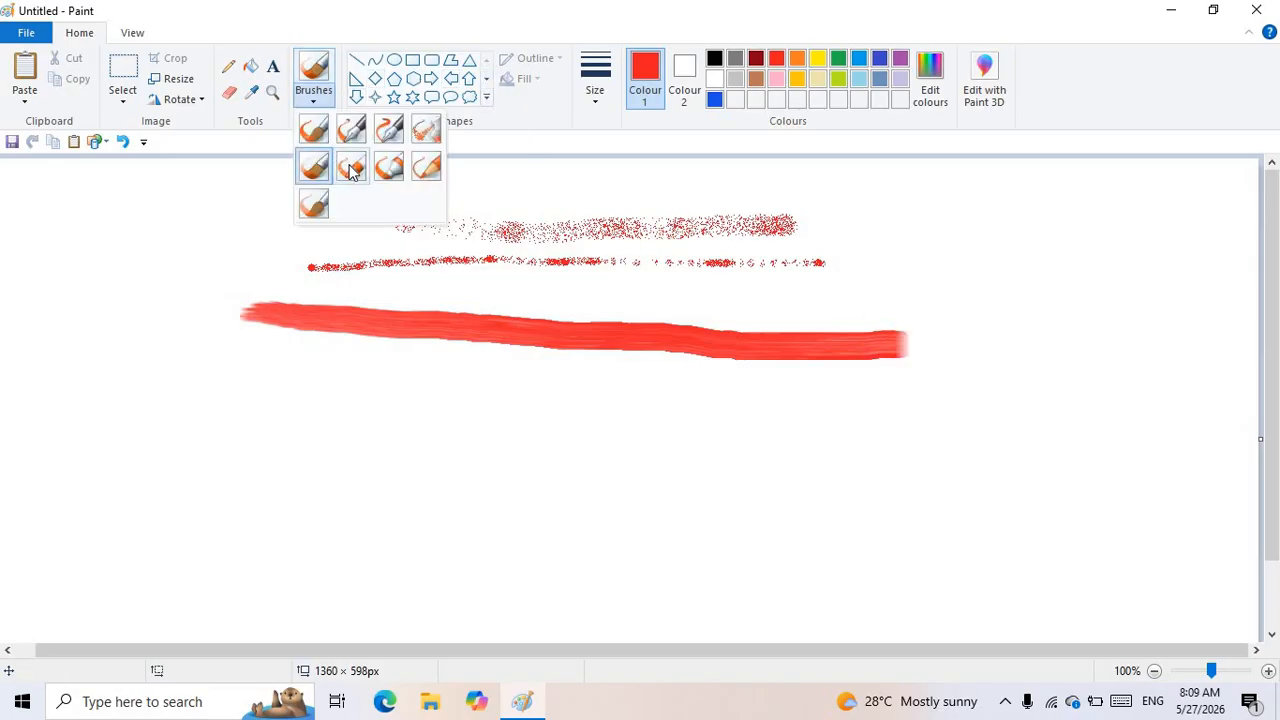
{"action": "left_click", "coordinate": [352, 166]}
{"action": "mouse_move", "coordinate": [225, 342]}
{"action": "left_mouse_down"}
{"action": "mouse_move", "coordinate": [271, 356]}
{"action": "mouse_move", "coordinate": [540, 375]}
{"action": "mouse_move", "coordinate": [889, 376]}
{"action": "left_mouse_up"}
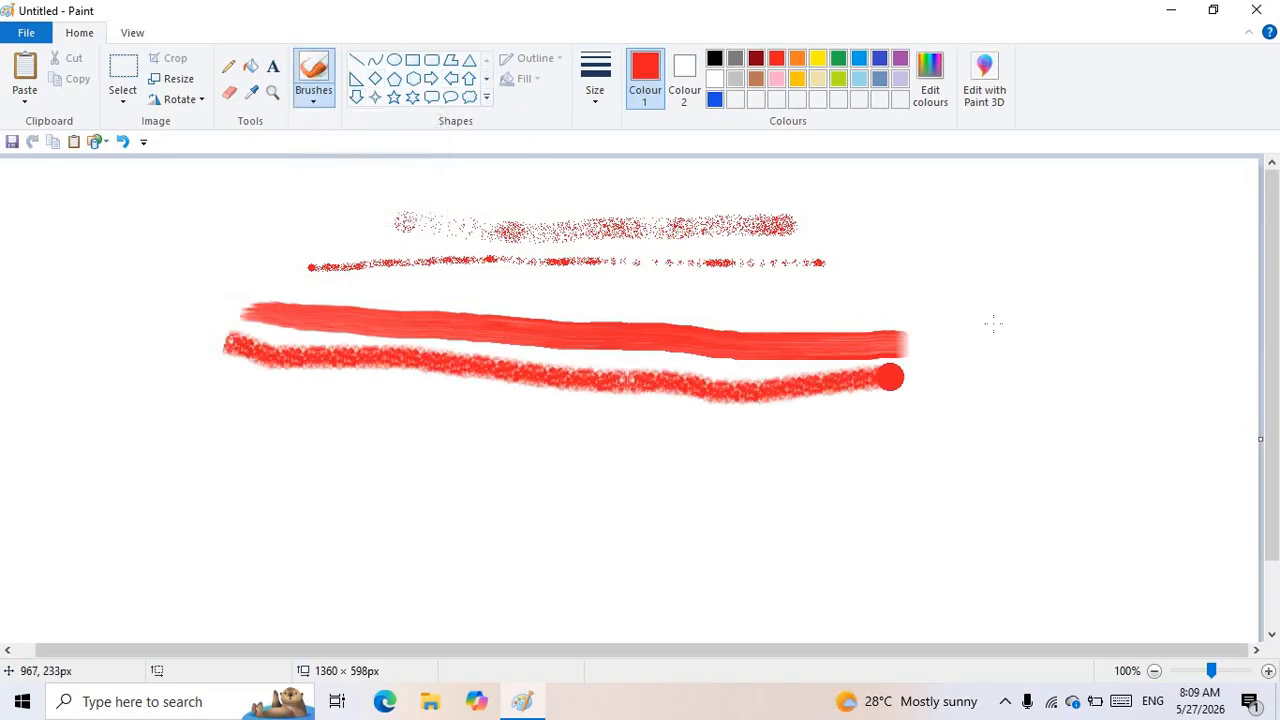
{"action": "left_click", "coordinate": [318, 106]}
{"action": "left_click", "coordinate": [389, 166]}
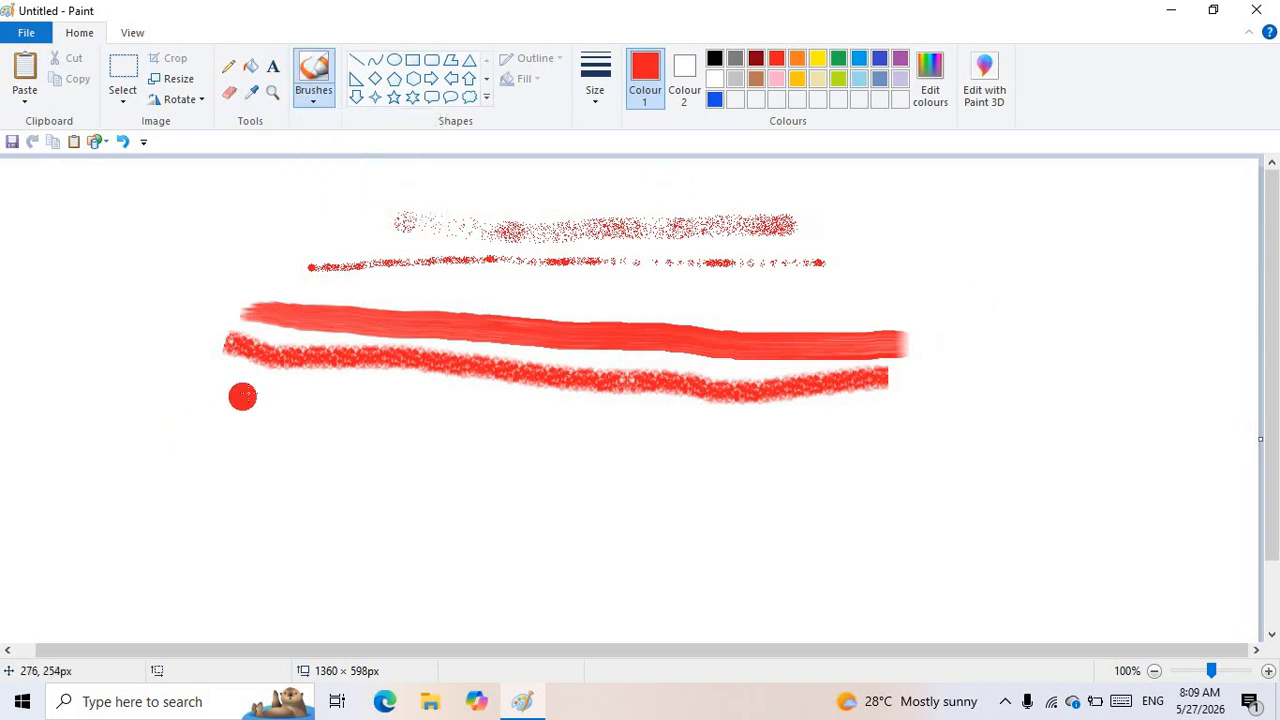
{"action": "mouse_move", "coordinate": [249, 392]}
{"action": "left_mouse_down"}
{"action": "mouse_move", "coordinate": [409, 383]}
{"action": "mouse_move", "coordinate": [782, 400]}
{"action": "left_mouse_up"}
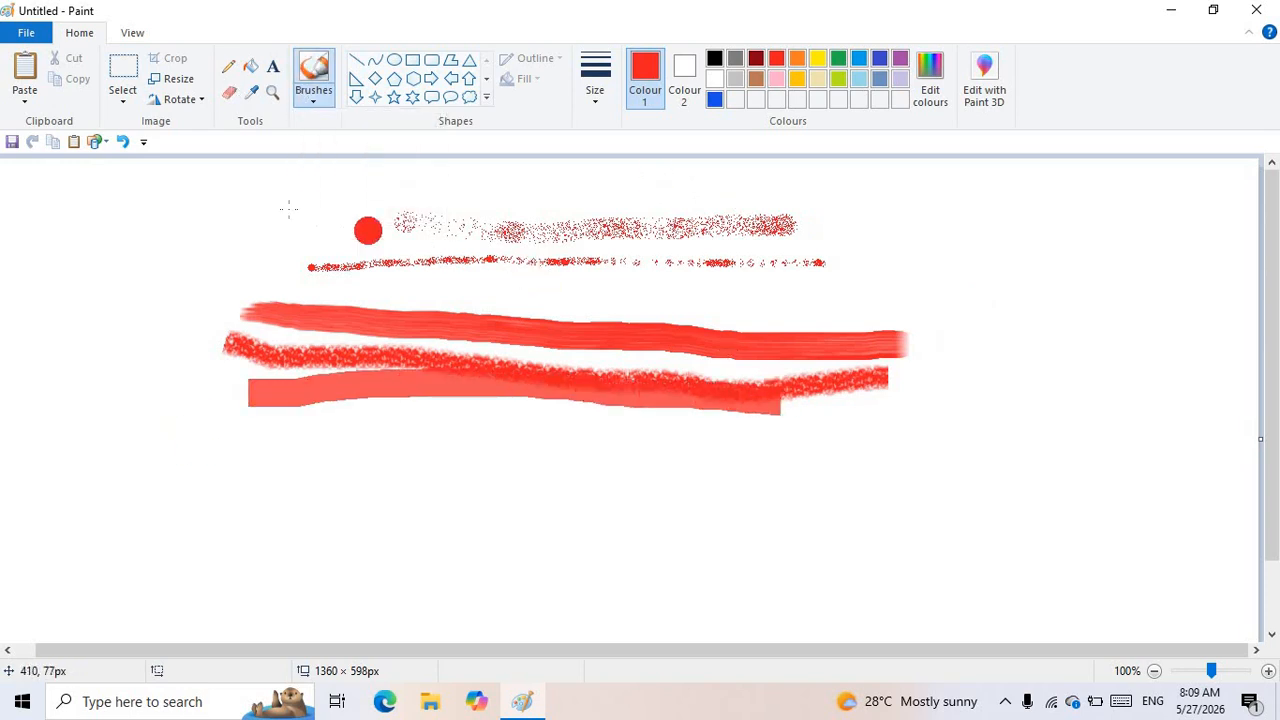
- Paint a horizontal red stroke with the Watercolour brush below the marker stroke
{"action": "left_click", "coordinate": [306, 106]}
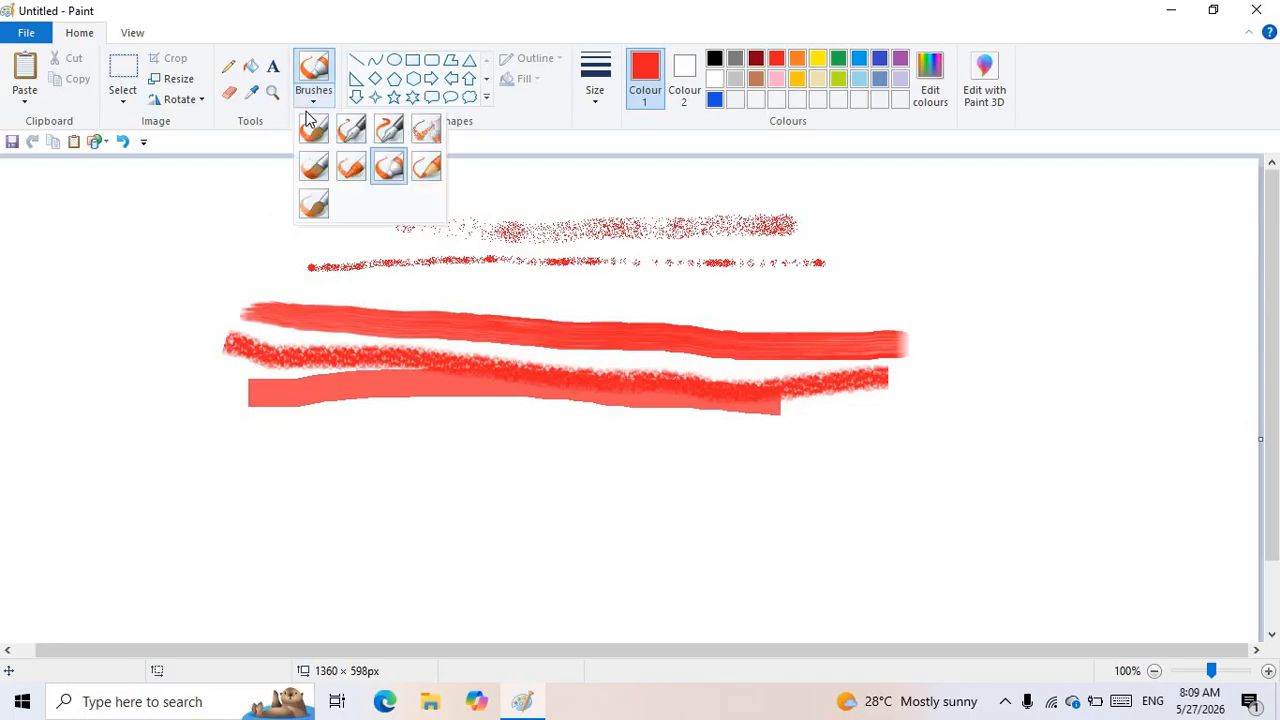
{"action": "left_click", "coordinate": [313, 204]}
{"action": "left_click_drag", "start_coordinate": [240, 465], "coordinate": [724, 451]}
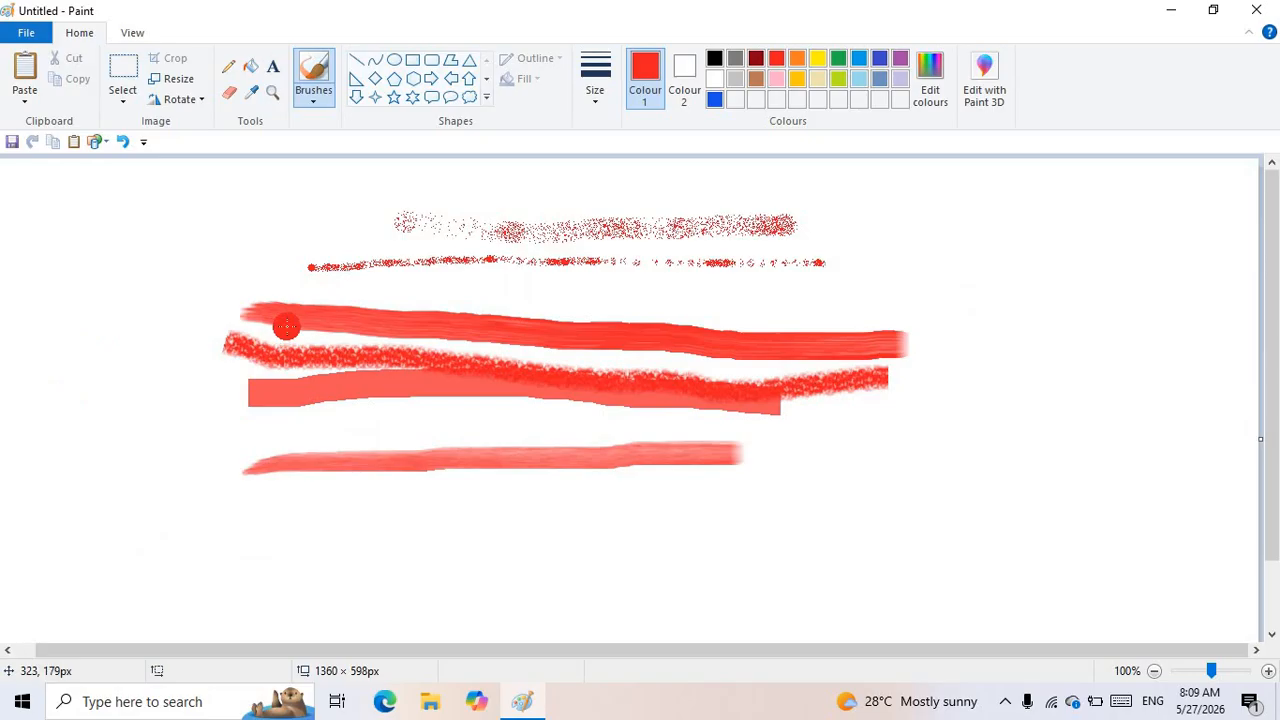
- Clear the entire canvas and draw a red triangle outline about 253 × 149 px in the upper-left half as a roof
{"action": "key", "text": "ctrl+a"}
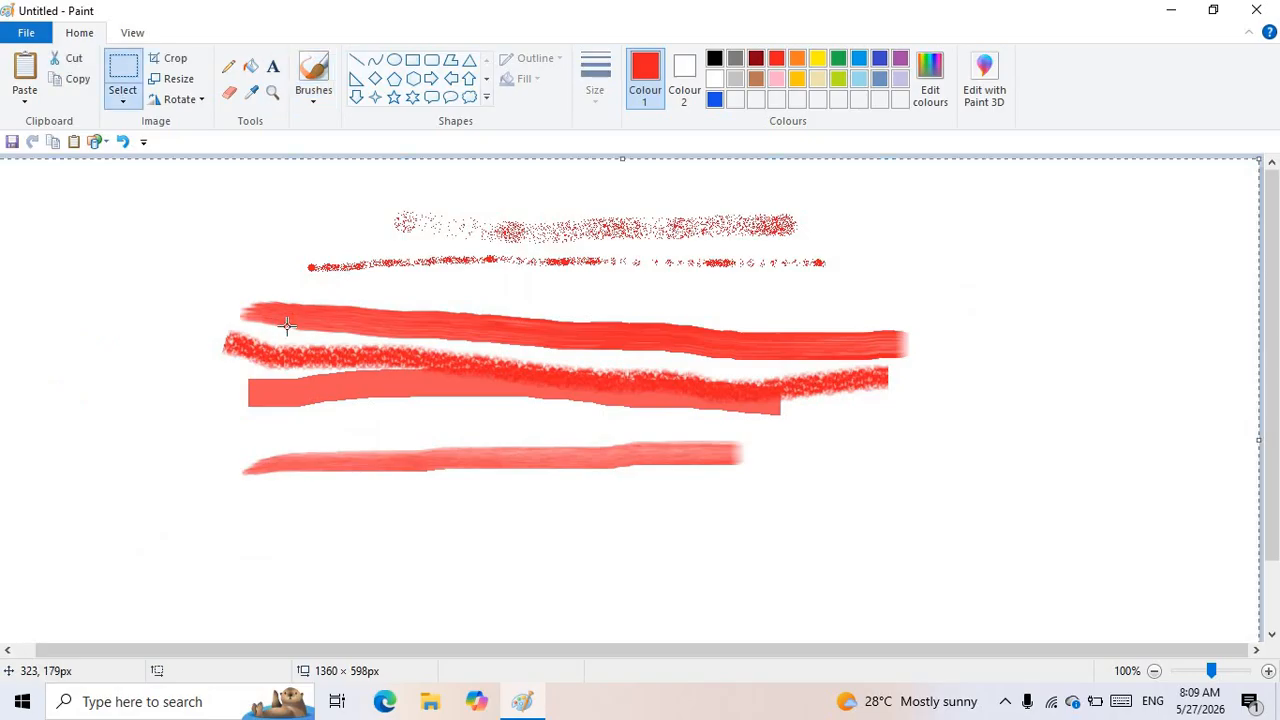
{"action": "key", "text": "Delete"}
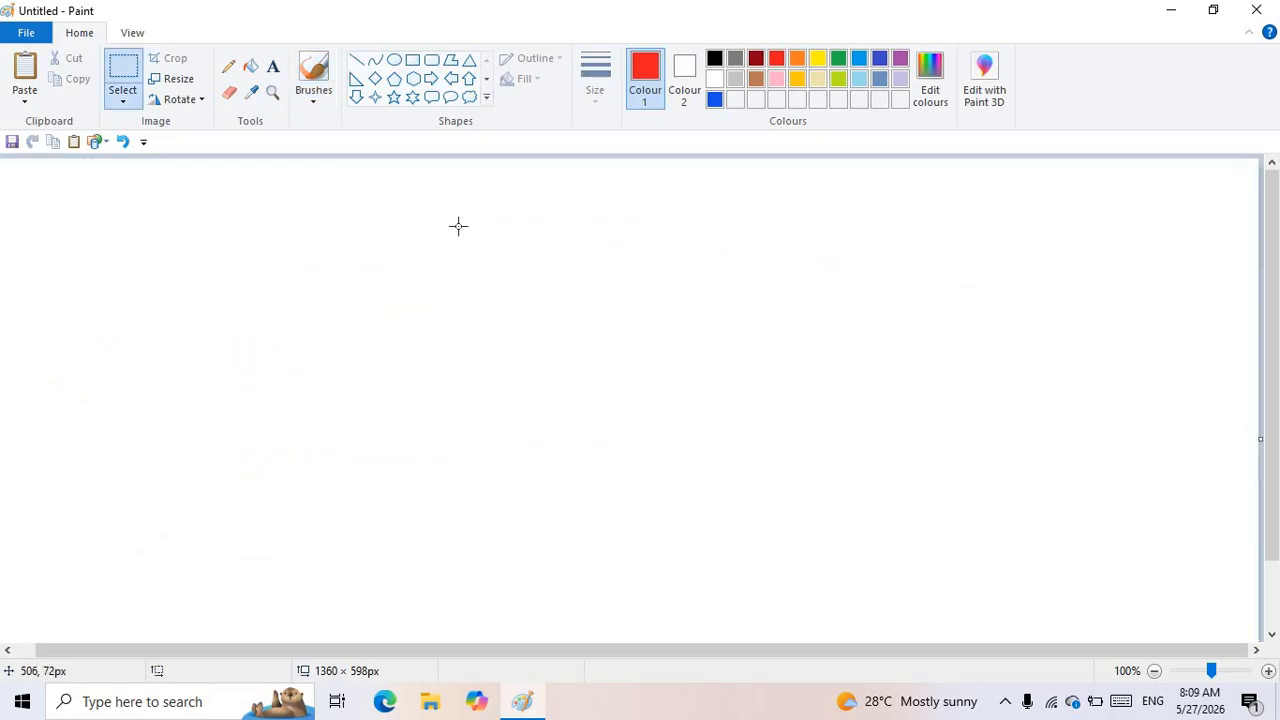
{"action": "left_click", "coordinate": [487, 98]}
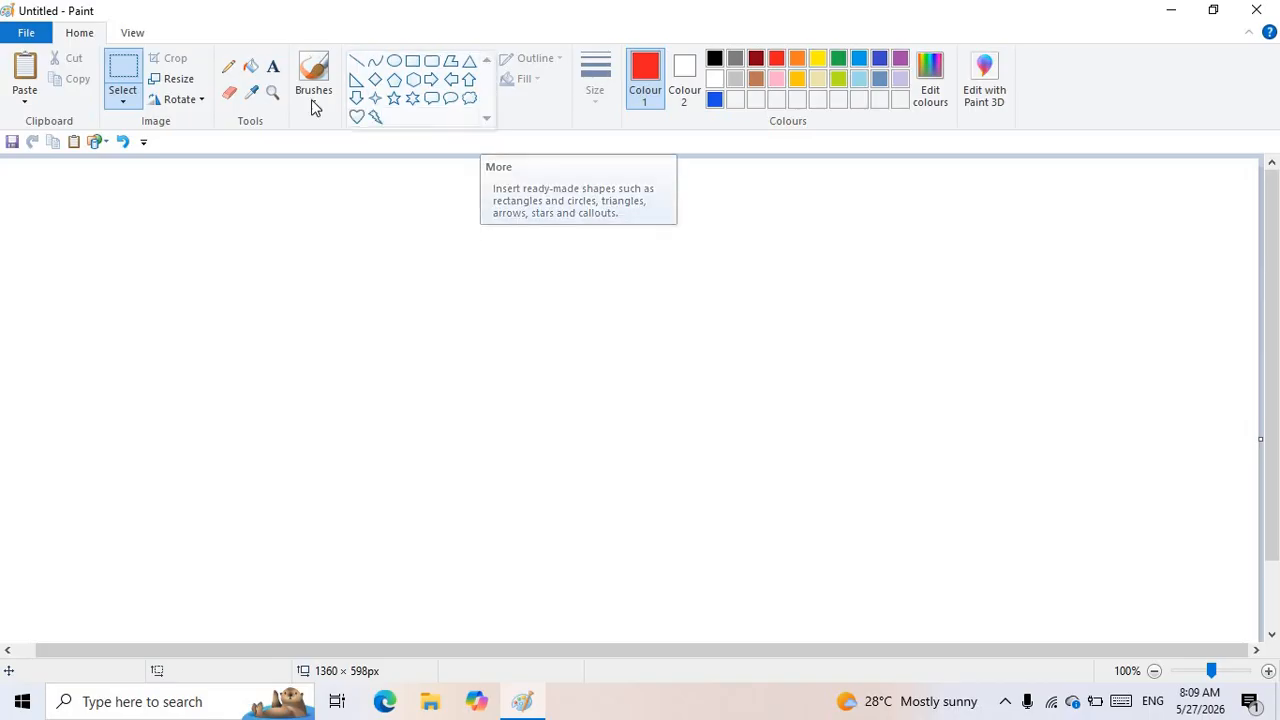
{"action": "left_click", "coordinate": [470, 65]}
{"action": "left_click_drag", "start_coordinate": [344, 197], "coordinate": [582, 334]}
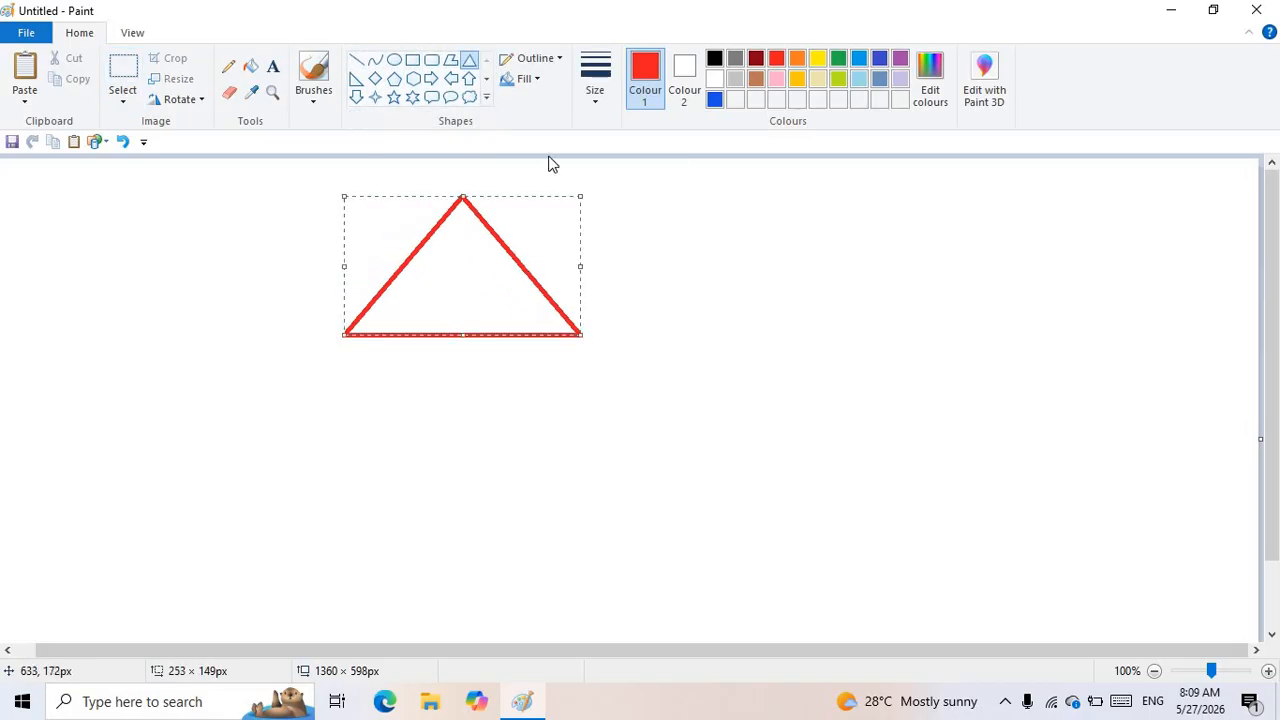
- Draw a red rectangle about 197 × 176 px under the triangle as house walls, with a narrow door rectangle at its base
{"action": "left_click", "coordinate": [412, 59]}
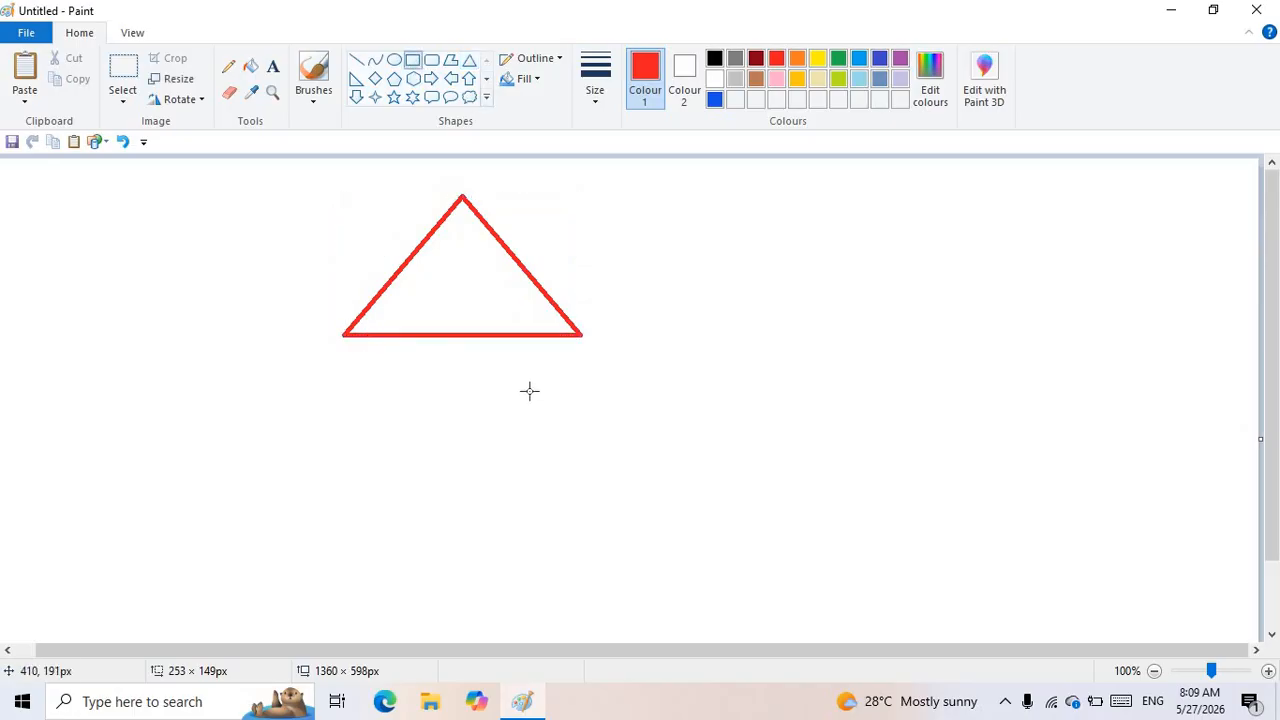
{"action": "left_click_drag", "start_coordinate": [367, 337], "coordinate": [553, 502]}
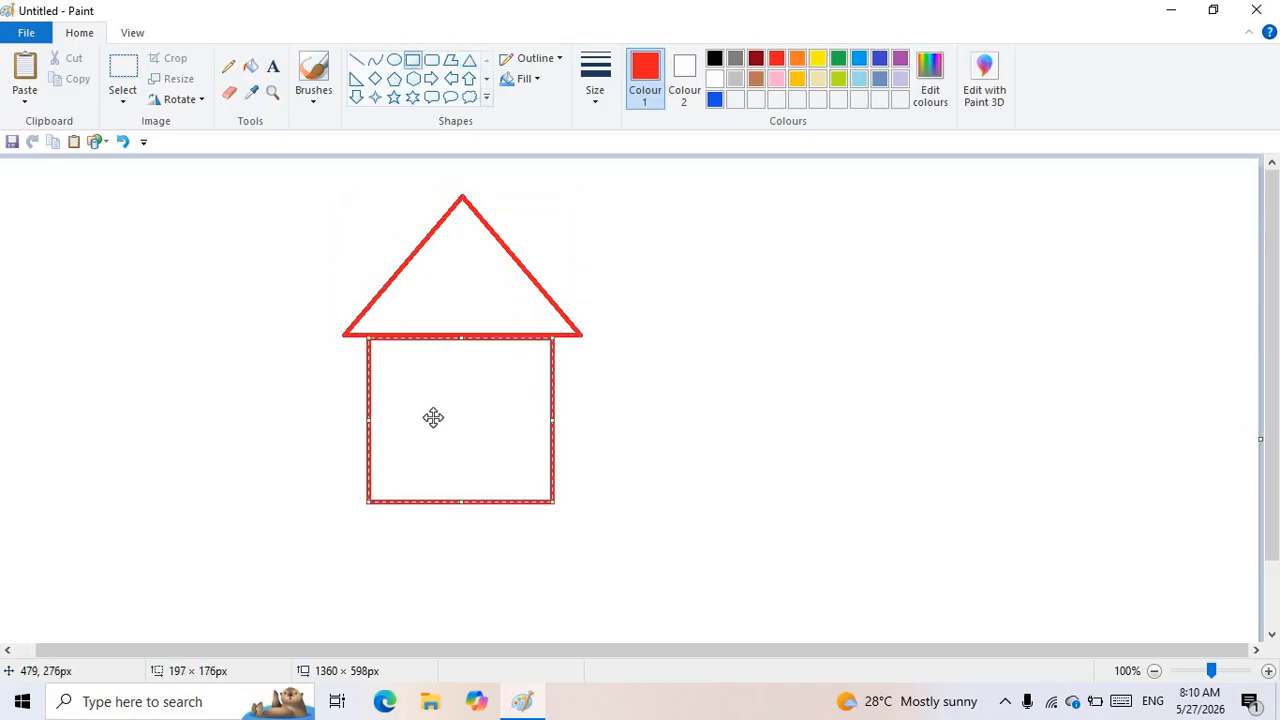
{"action": "left_click", "coordinate": [709, 443]}
{"action": "left_click_drag", "start_coordinate": [443, 396], "coordinate": [486, 498]}
{"action": "left_click", "coordinate": [606, 446]}
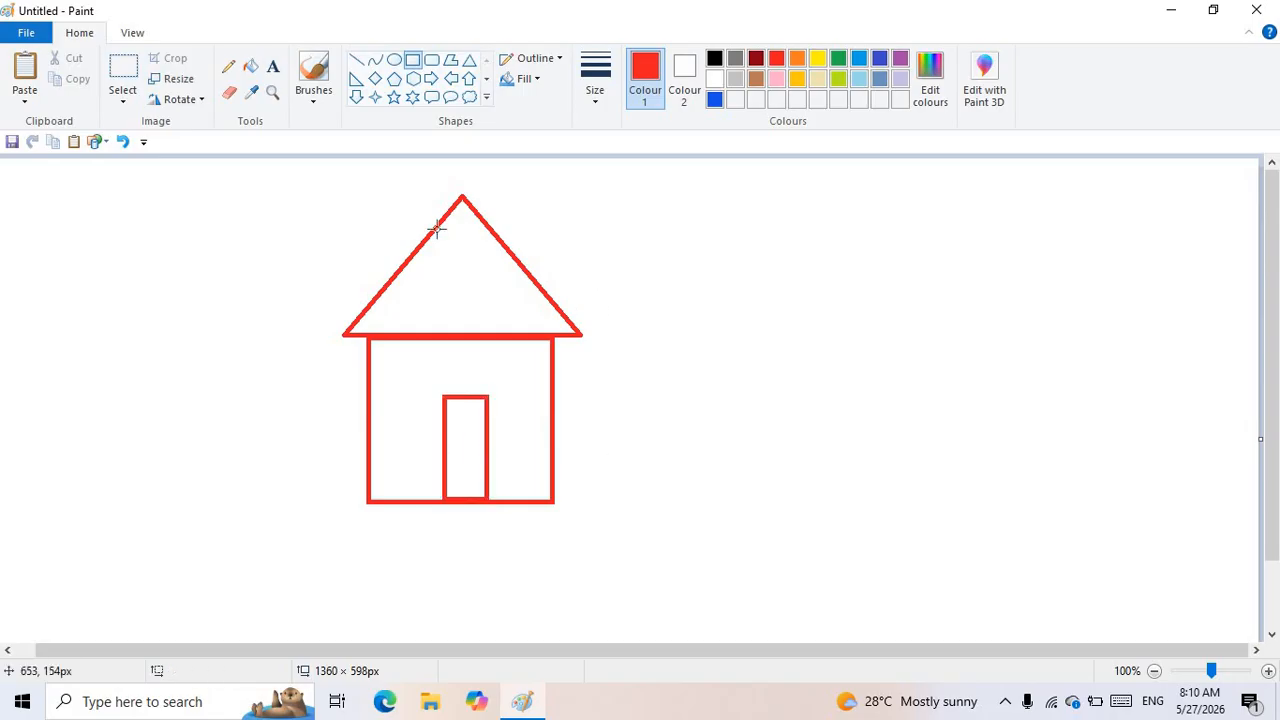
- Fill the house's roof with red, its walls with dark blue and its door with yellow
{"action": "left_click", "coordinate": [482, 95]}
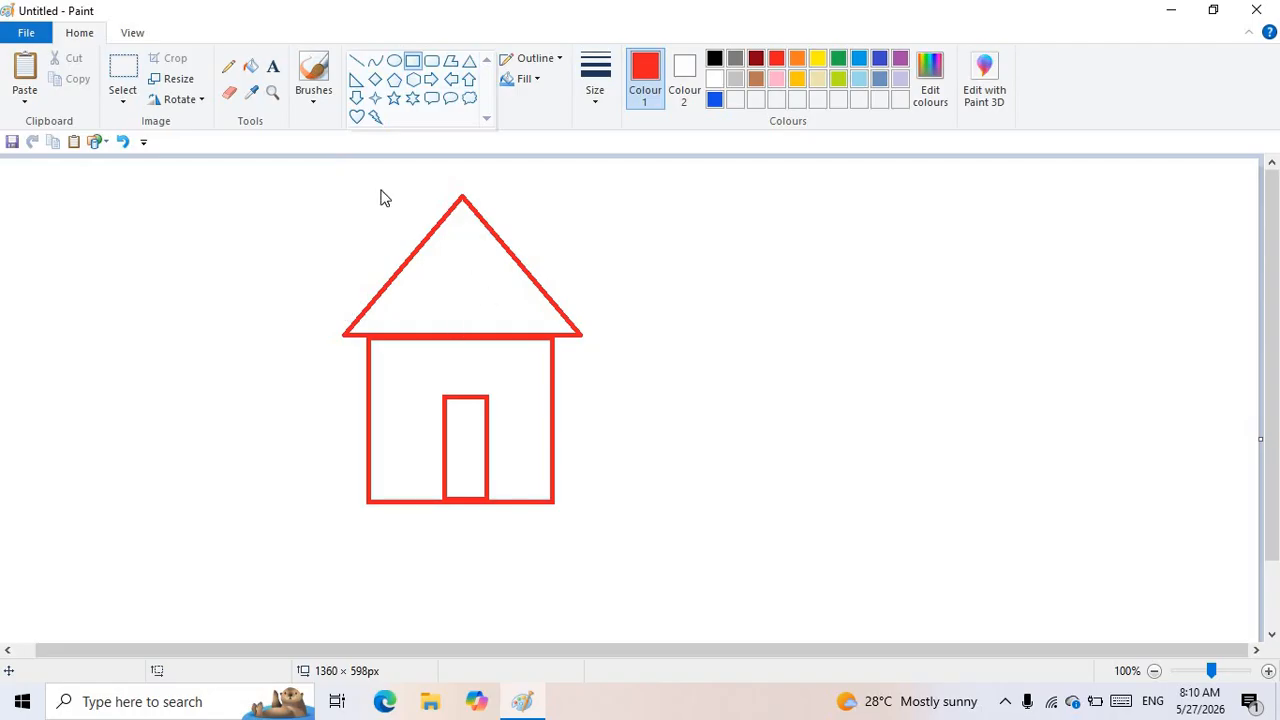
{"action": "left_click", "coordinate": [250, 75]}
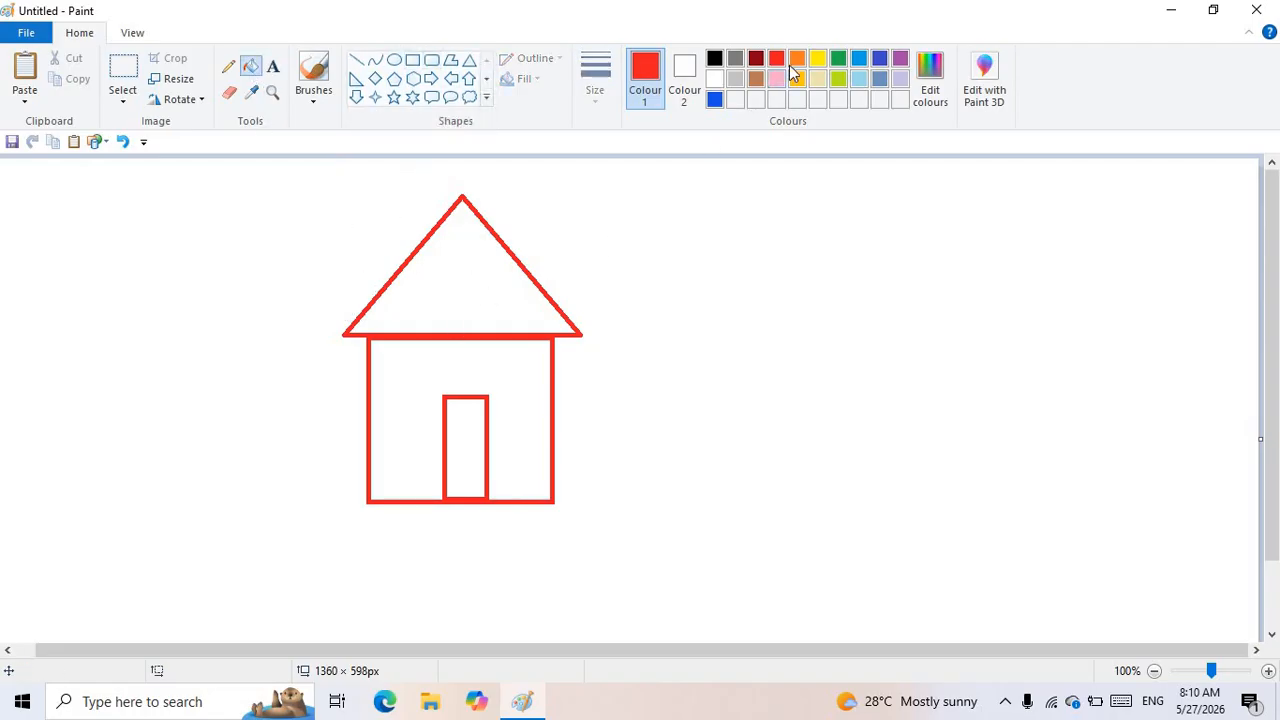
{"action": "left_click", "coordinate": [479, 290]}
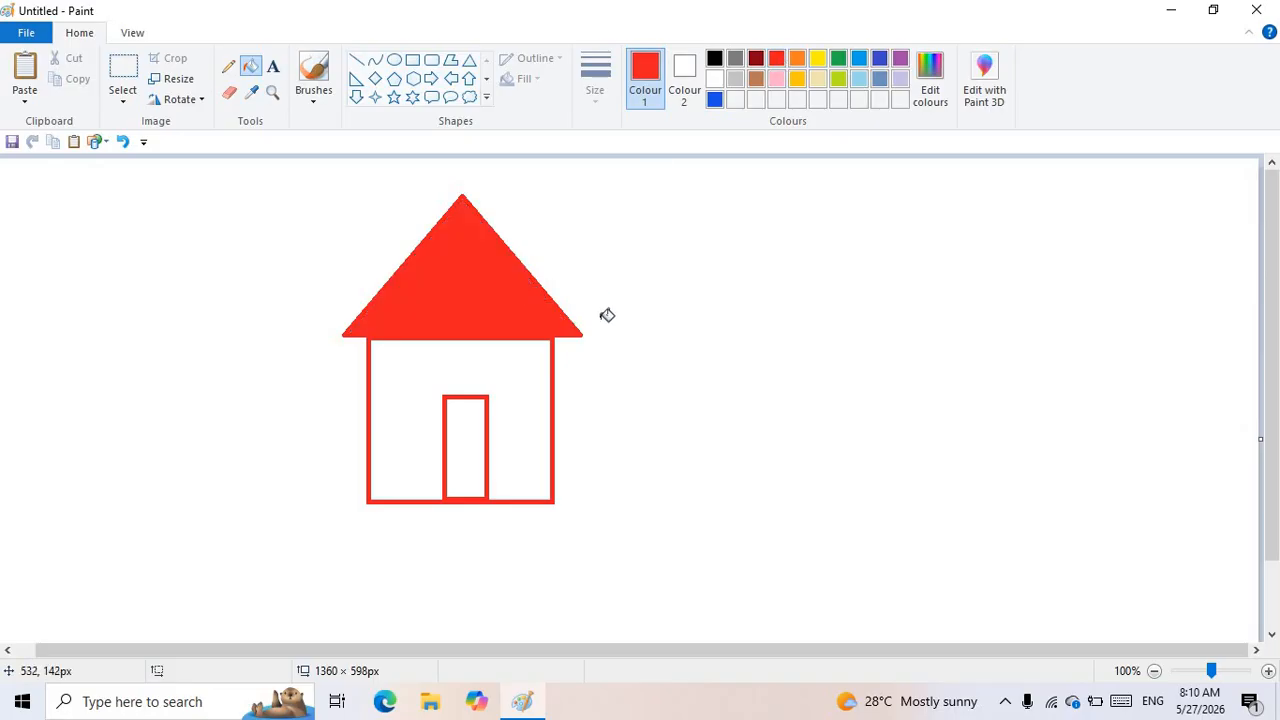
{"action": "left_click", "coordinate": [870, 62]}
{"action": "left_click", "coordinate": [508, 381]}
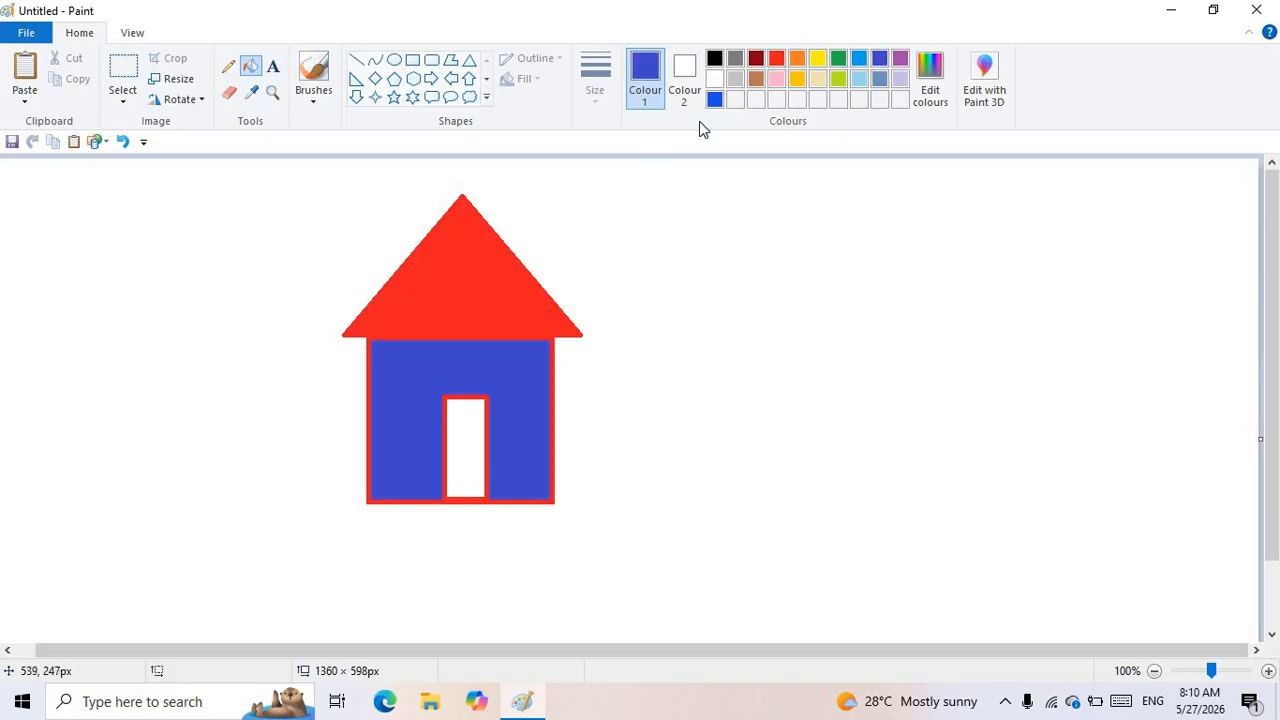
{"action": "left_click", "coordinate": [818, 64]}
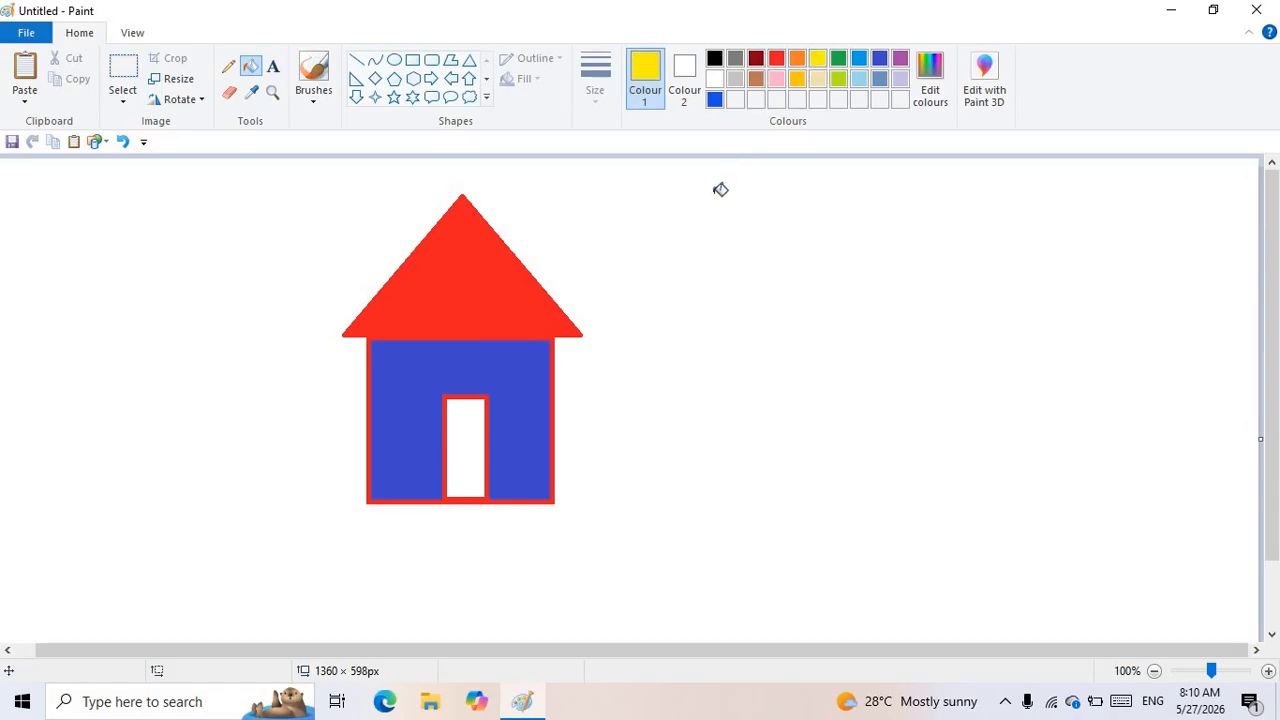
{"action": "left_click", "coordinate": [474, 426]}
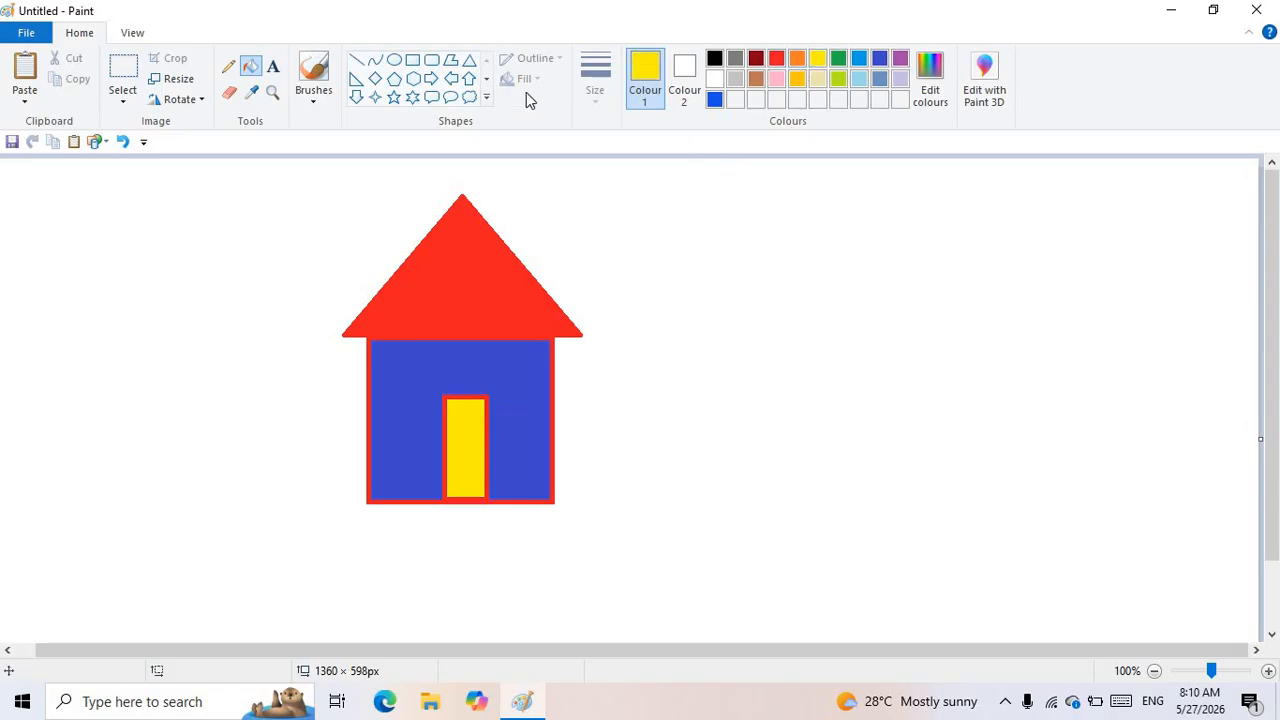
- Draw a yellow triangle outline about 276 × 218 px to the right of the house
{"action": "left_click", "coordinate": [469, 60]}
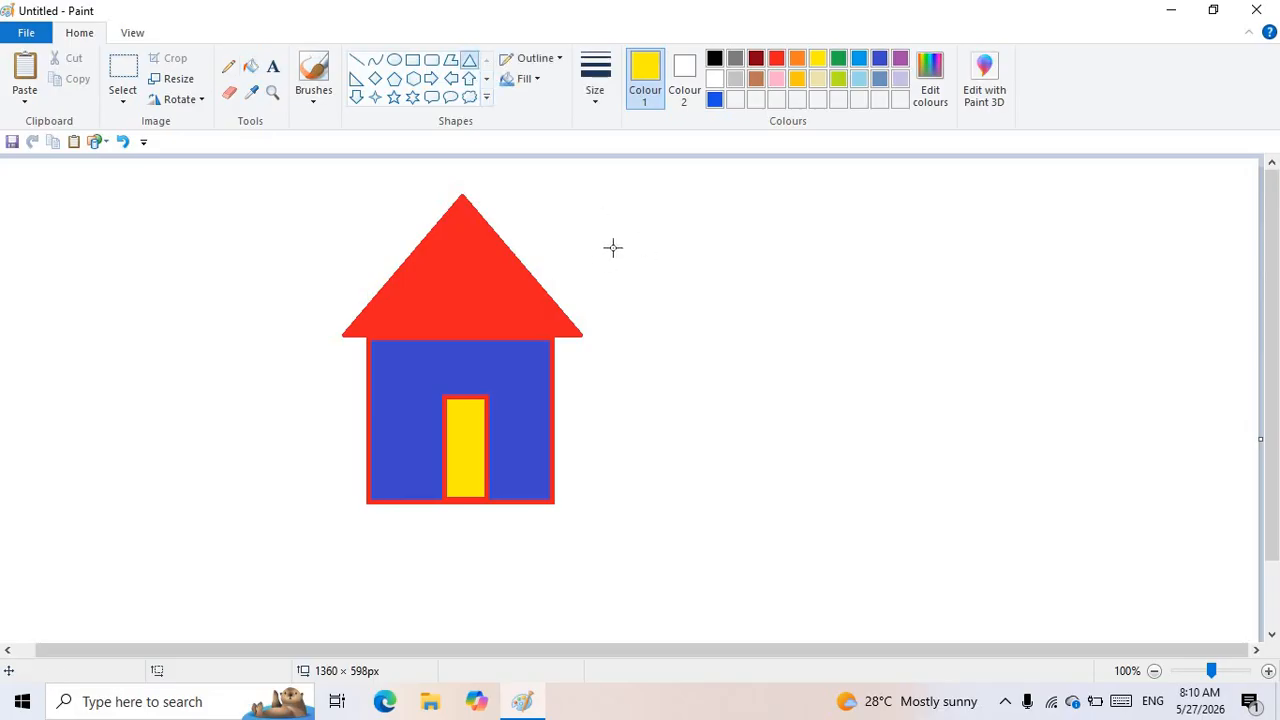
{"action": "left_click_drag", "start_coordinate": [611, 246], "coordinate": [704, 322]}
{"action": "left_click_drag", "start_coordinate": [771, 426], "coordinate": [871, 451]}
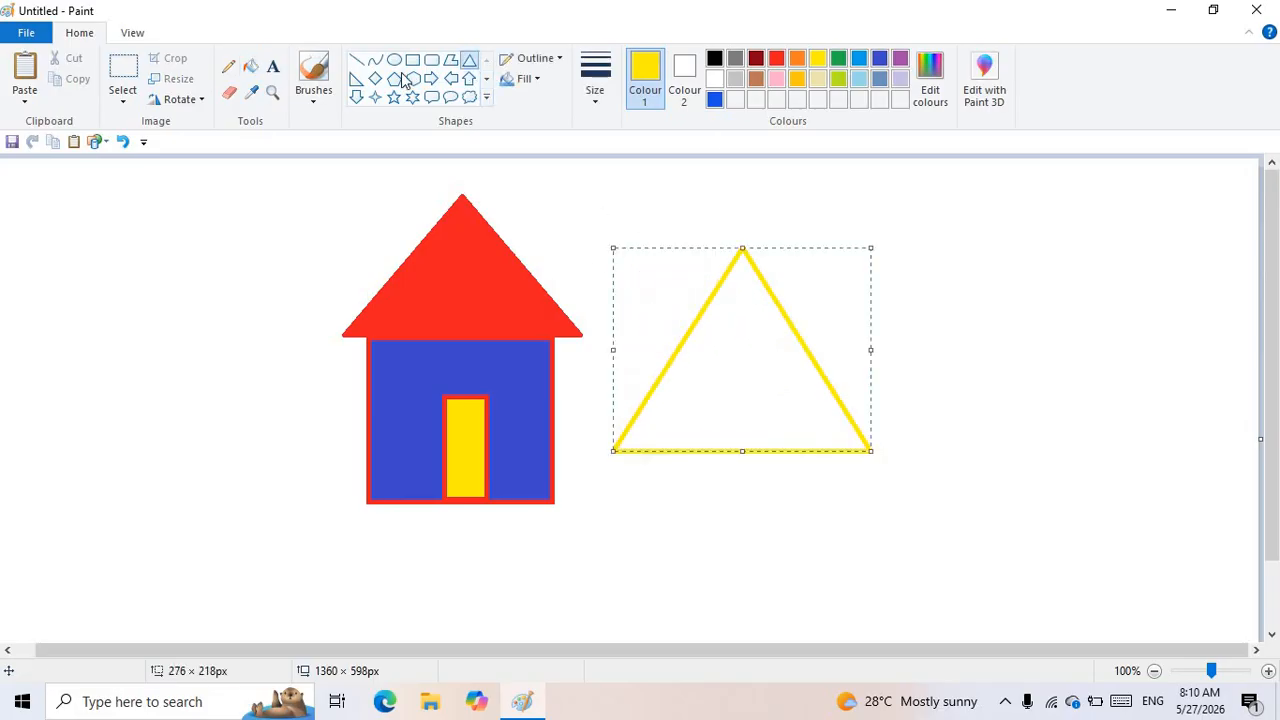
- Examine the outline styles available for the yellow triangle
{"action": "scroll", "coordinate": [414, 86], "scroll_direction": "down", "scroll_amount": 1}
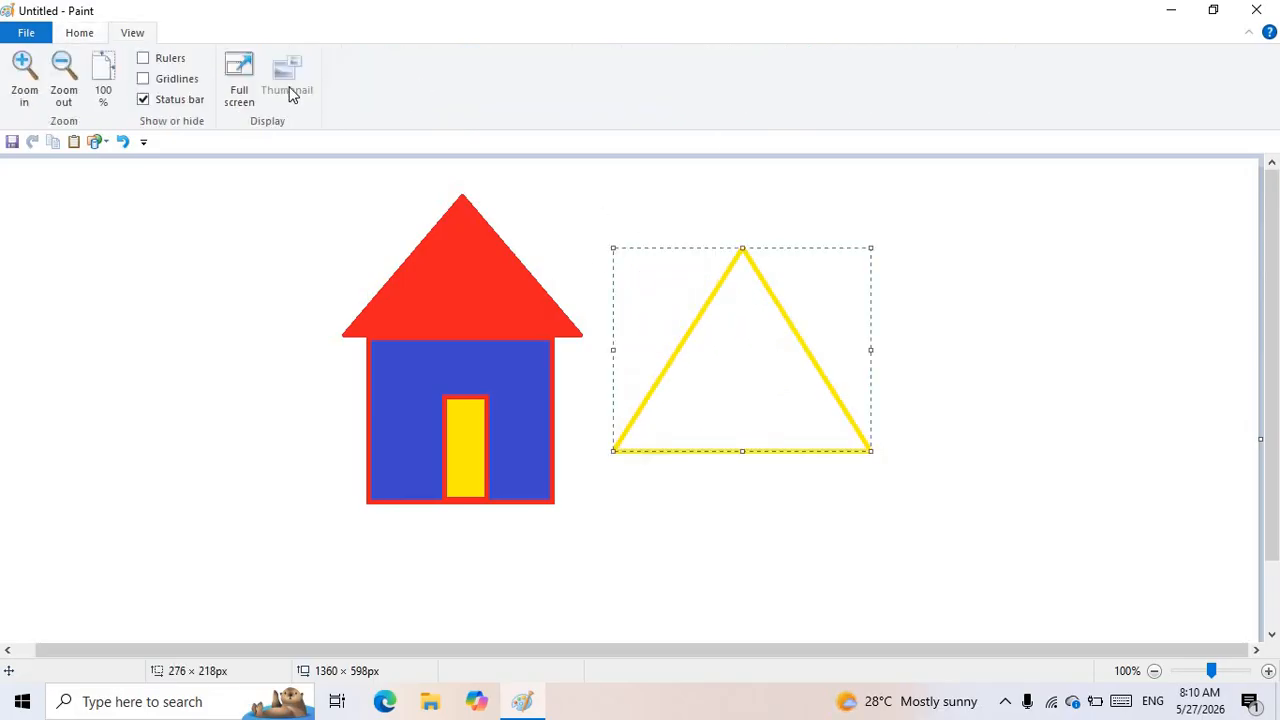
{"action": "scroll", "coordinate": [295, 92], "scroll_direction": "up", "scroll_amount": 1}
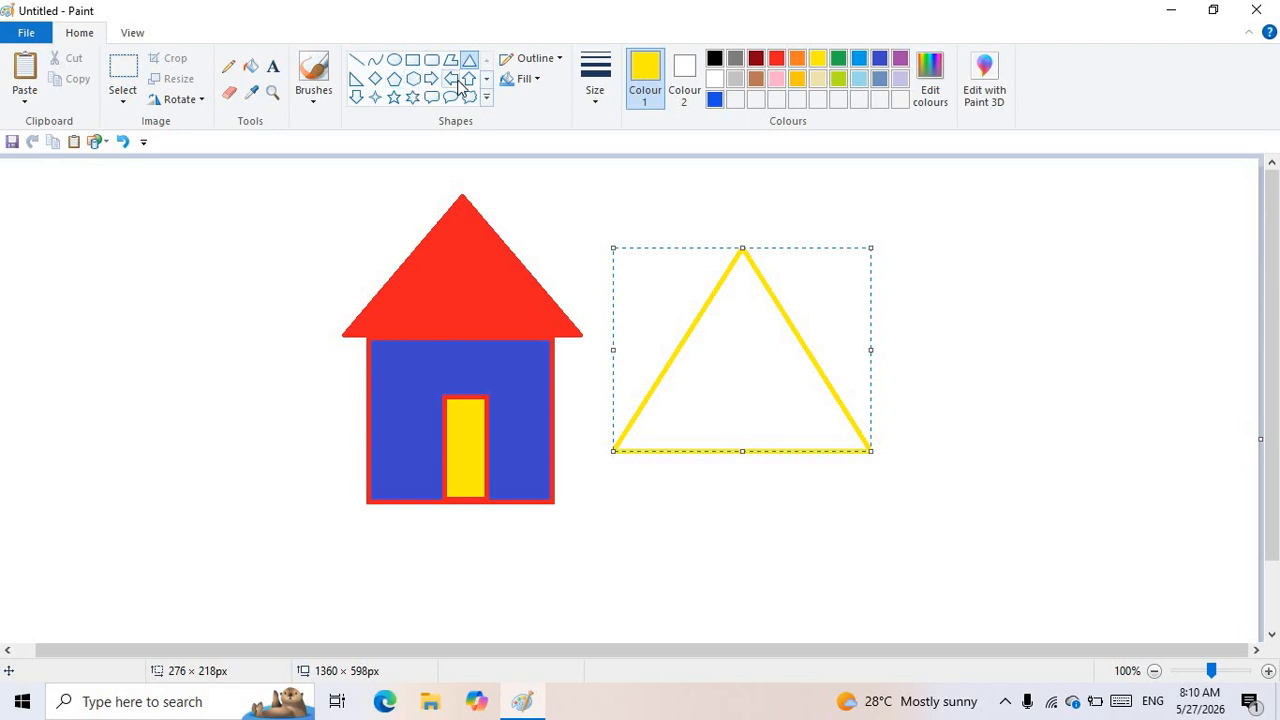
{"action": "left_click", "coordinate": [556, 60]}
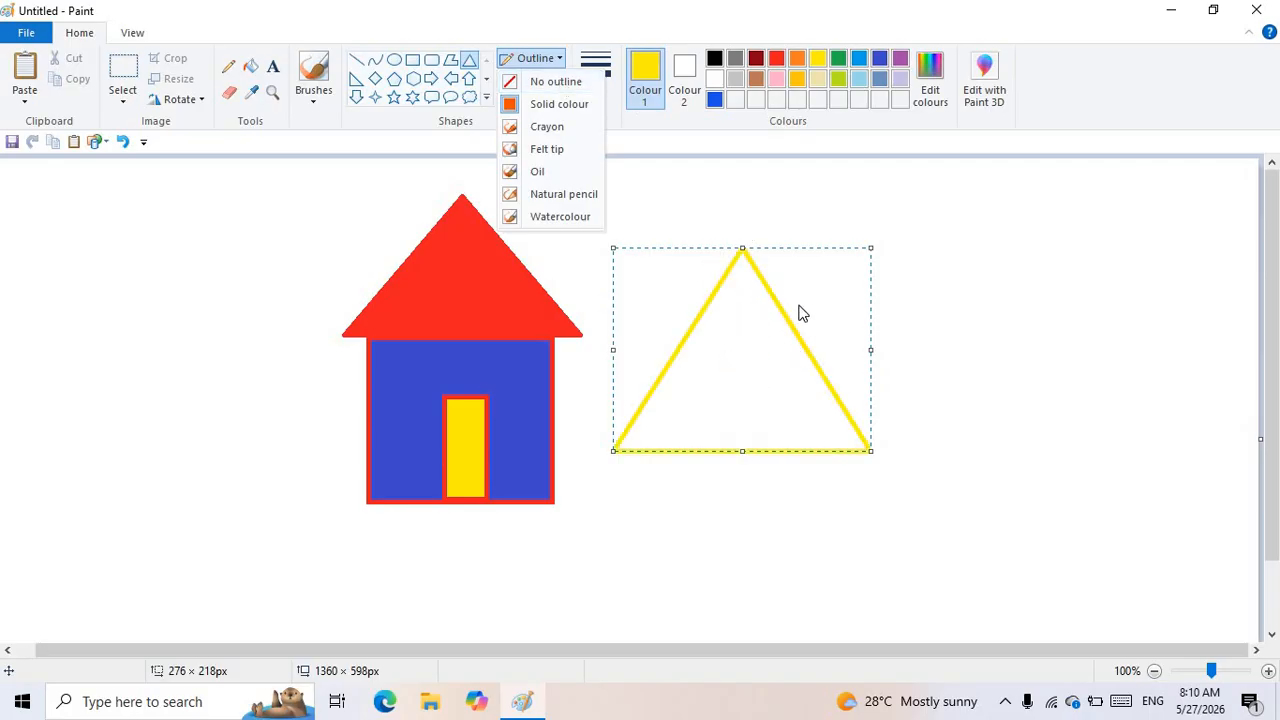
{"action": "left_click", "coordinate": [713, 66]}
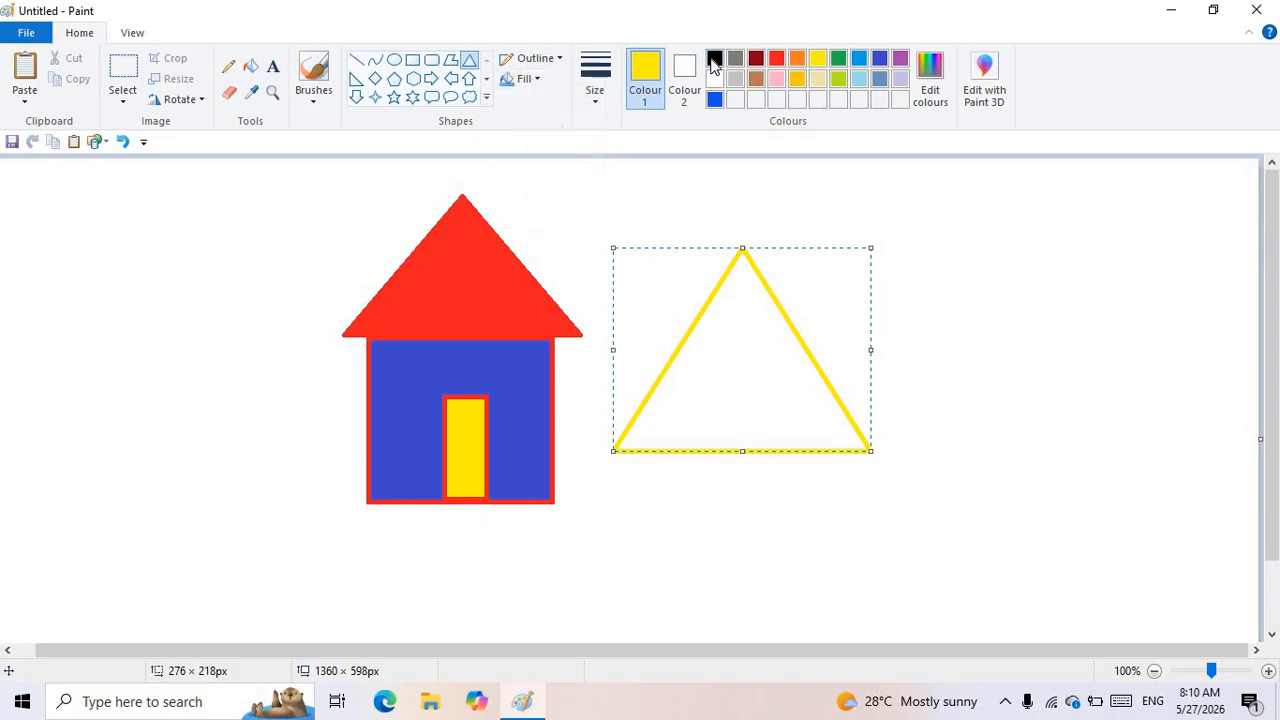
{"action": "left_click", "coordinate": [557, 60]}
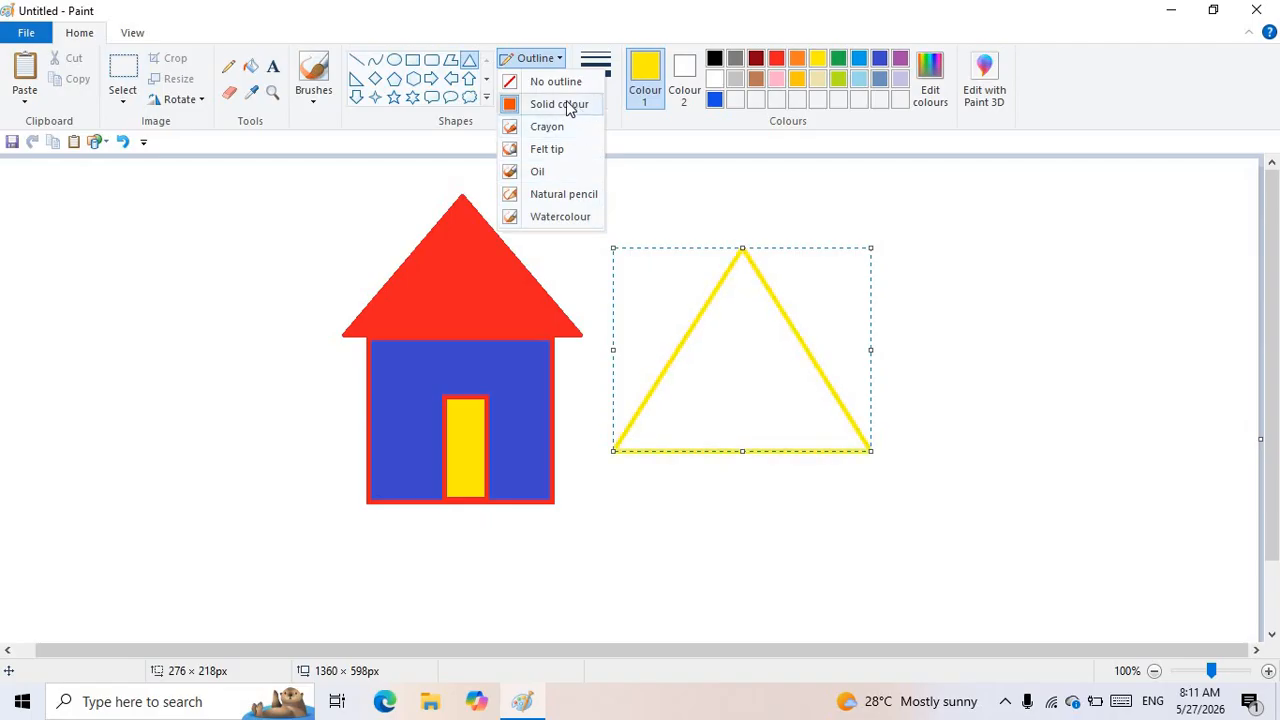
{"action": "left_click", "coordinate": [651, 182]}
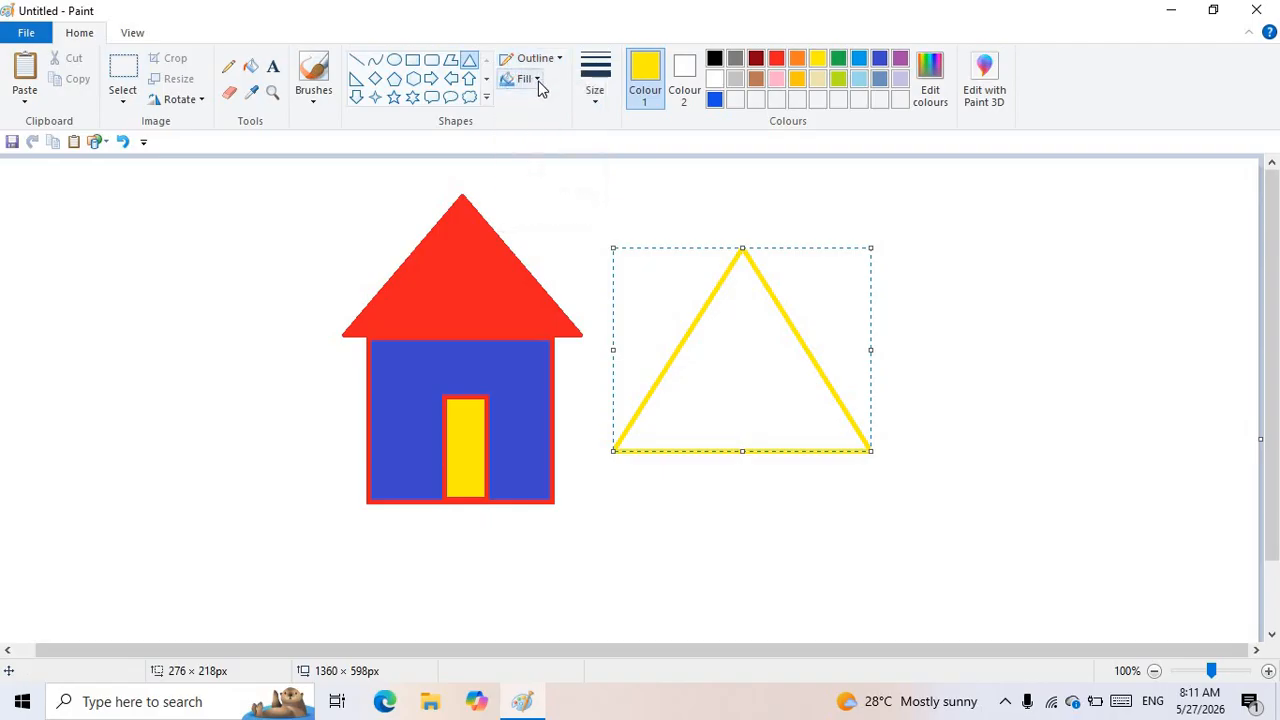
- Set Colour 2 to orange and give the yellow triangle a Watercolour fill
{"action": "left_click", "coordinate": [537, 80]}
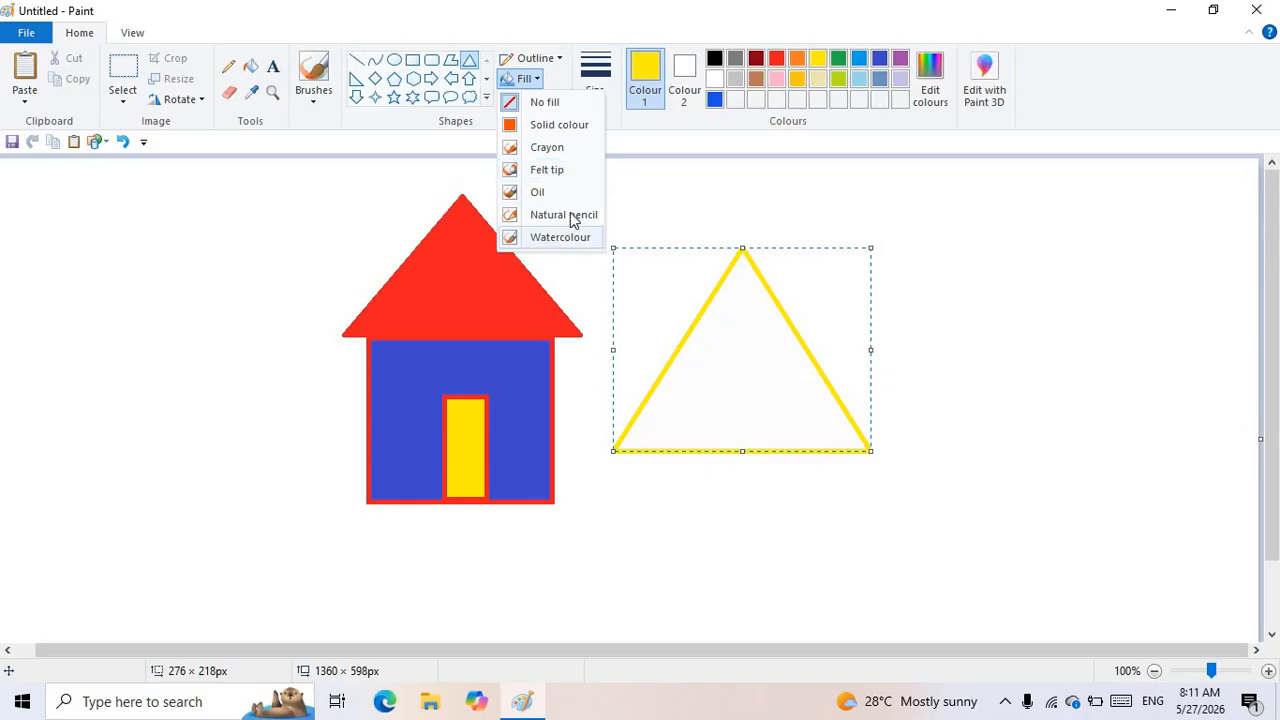
{"action": "left_click", "coordinate": [686, 76]}
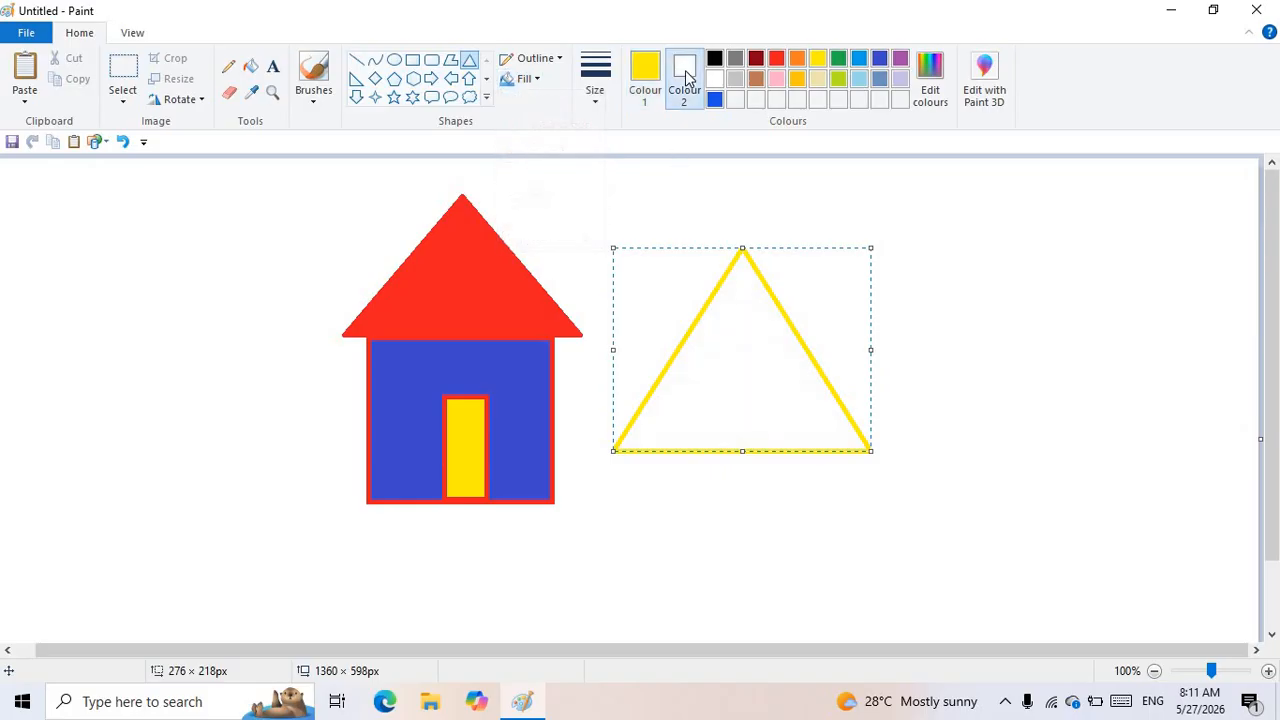
{"action": "left_click", "coordinate": [798, 62]}
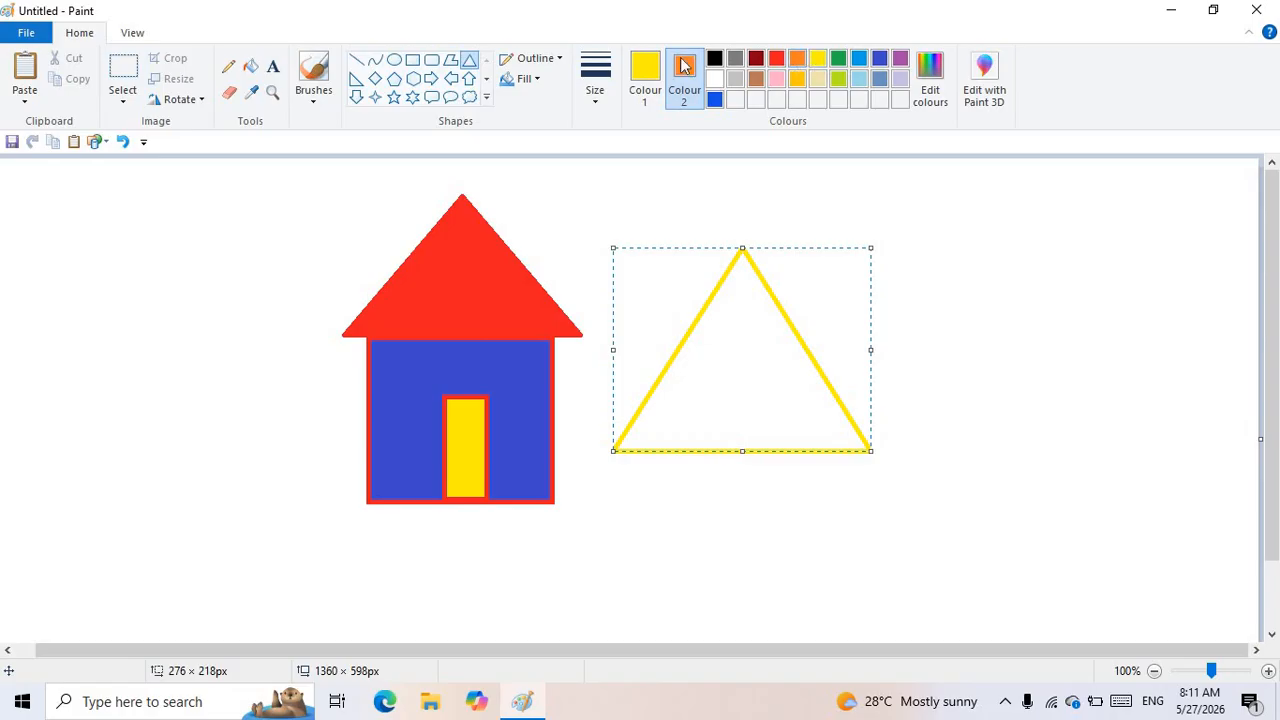
{"action": "left_click", "coordinate": [524, 79]}
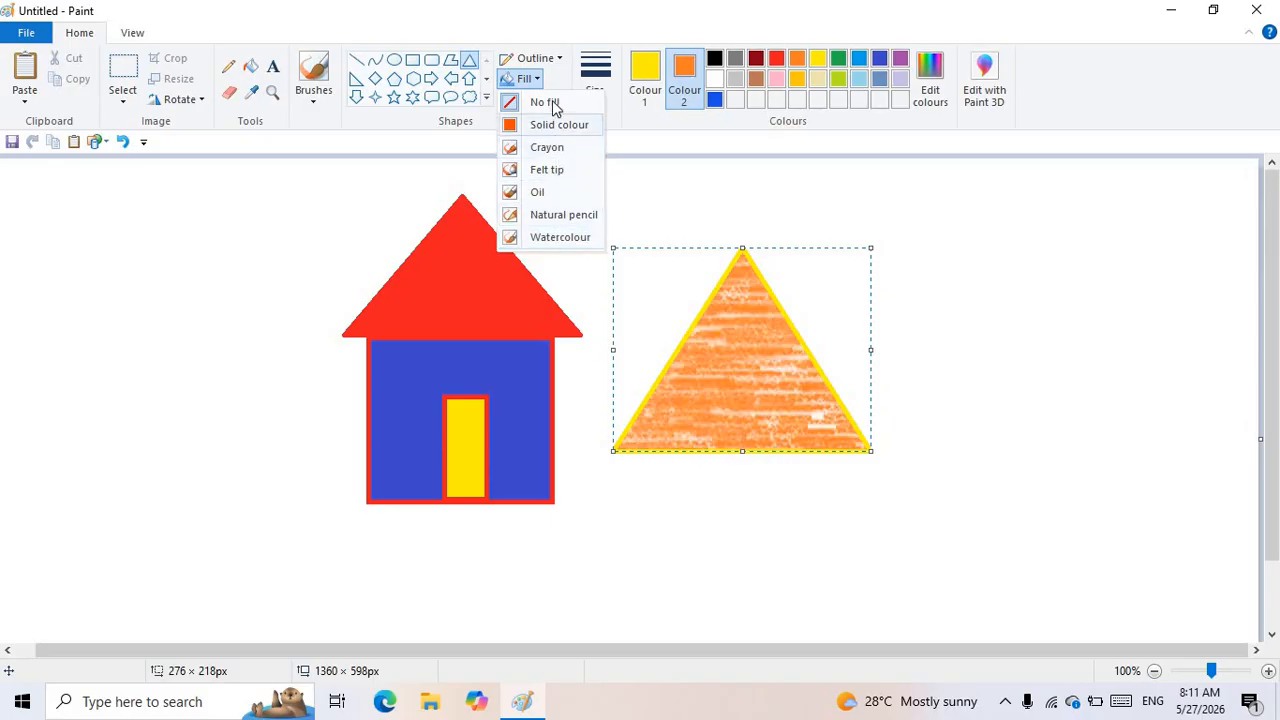
{"action": "left_click", "coordinate": [555, 240]}
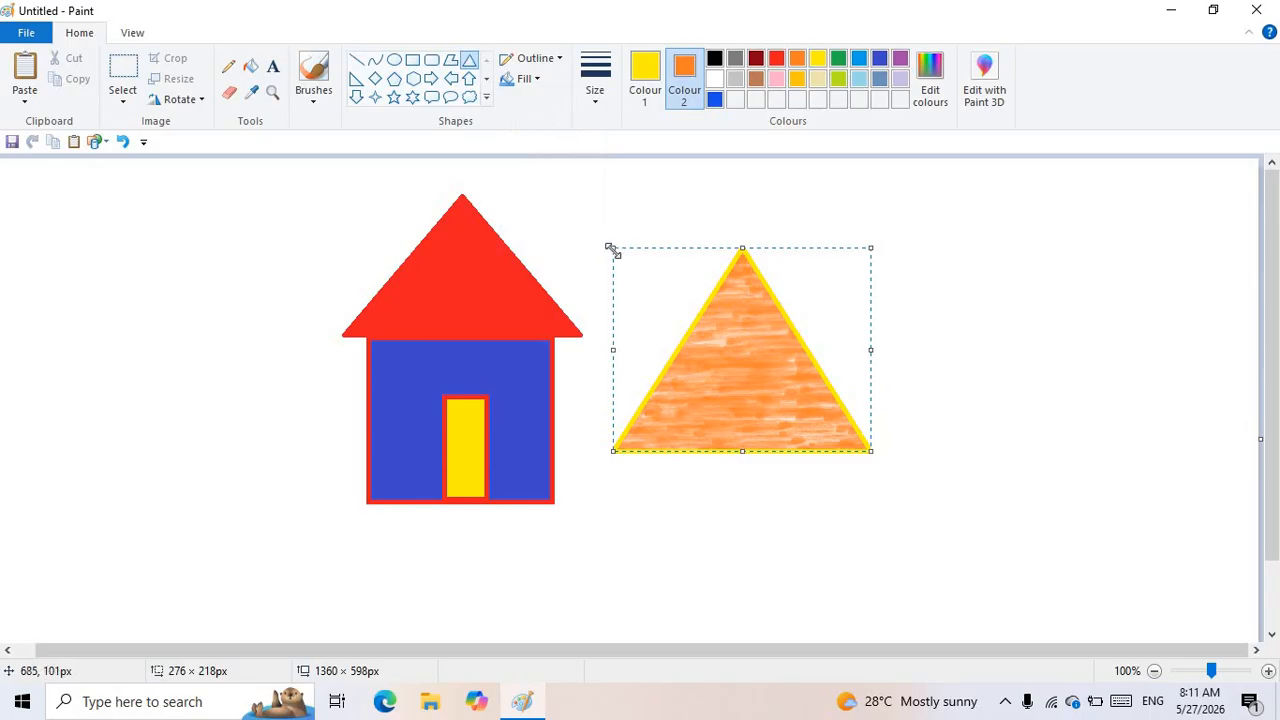
- Enlarge the triangle to about 890 × 479 px so it covers the house, and change its fill colour to Grey-50%
{"action": "left_click_drag", "start_coordinate": [531, 238], "coordinate": [38, 147]}
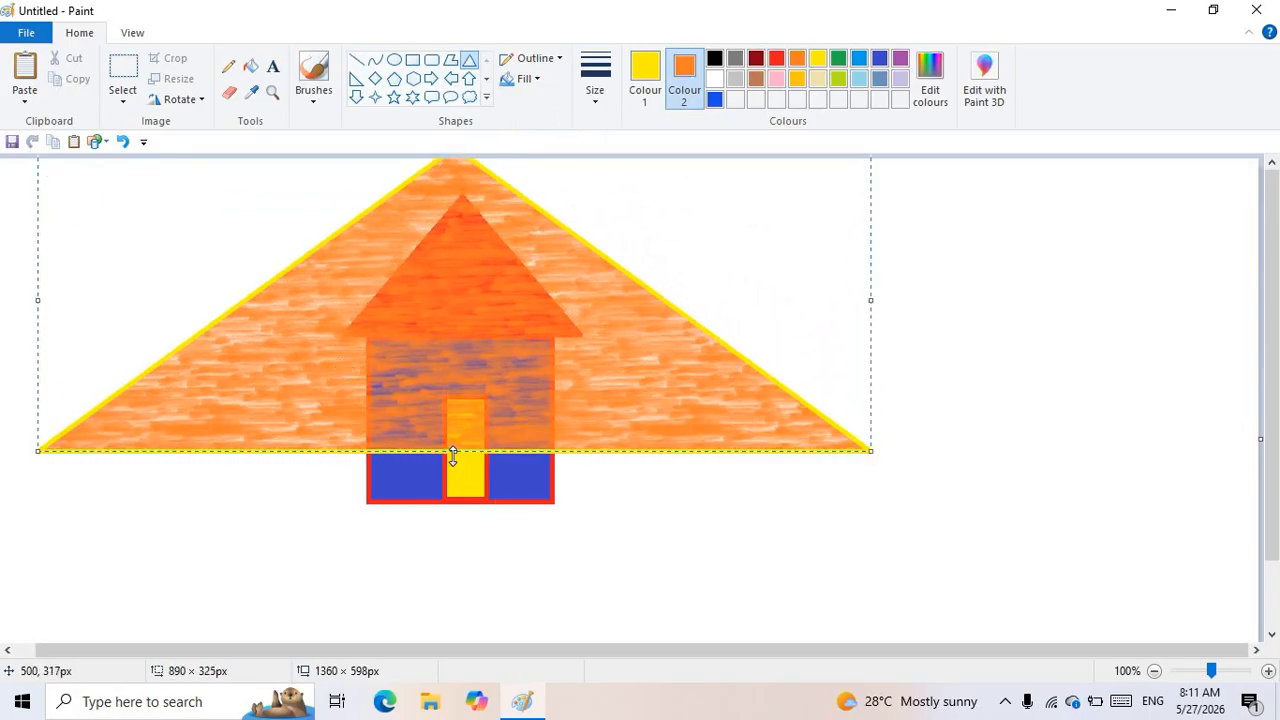
{"action": "left_click_drag", "start_coordinate": [455, 451], "coordinate": [465, 597]}
{"action": "left_click_drag", "start_coordinate": [509, 459], "coordinate": [457, 468]}
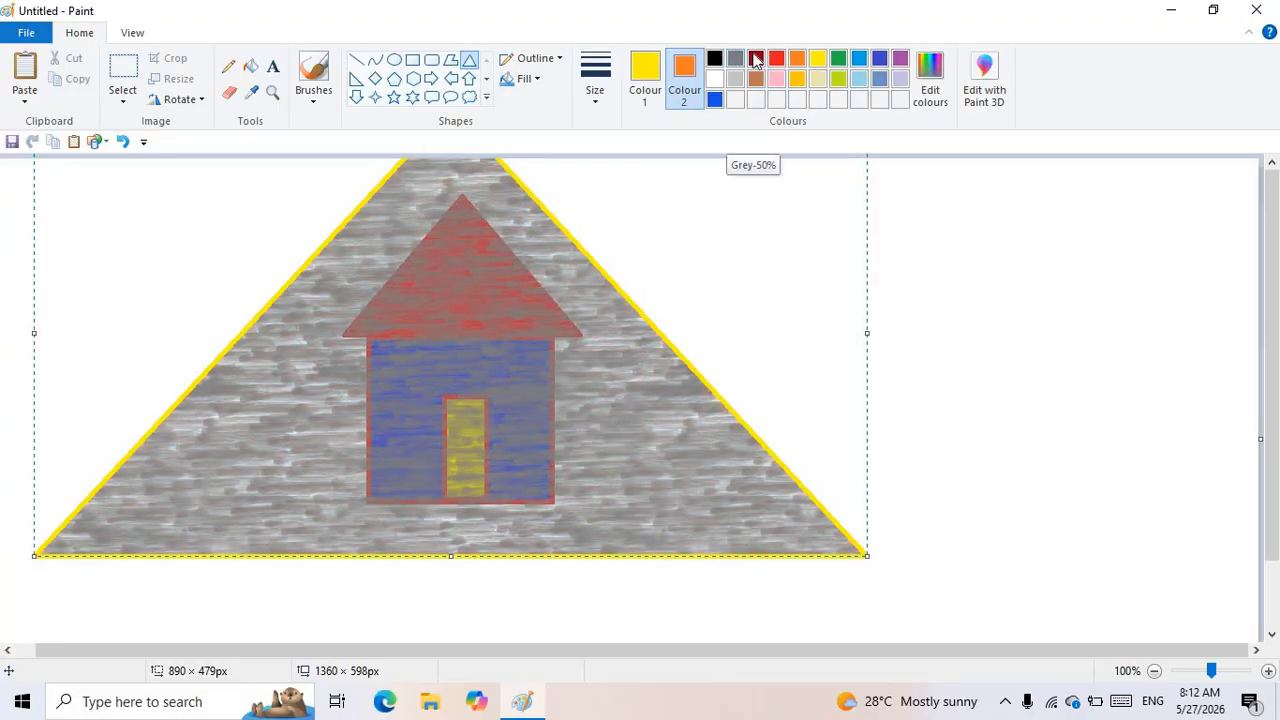
{"action": "left_click", "coordinate": [732, 88]}
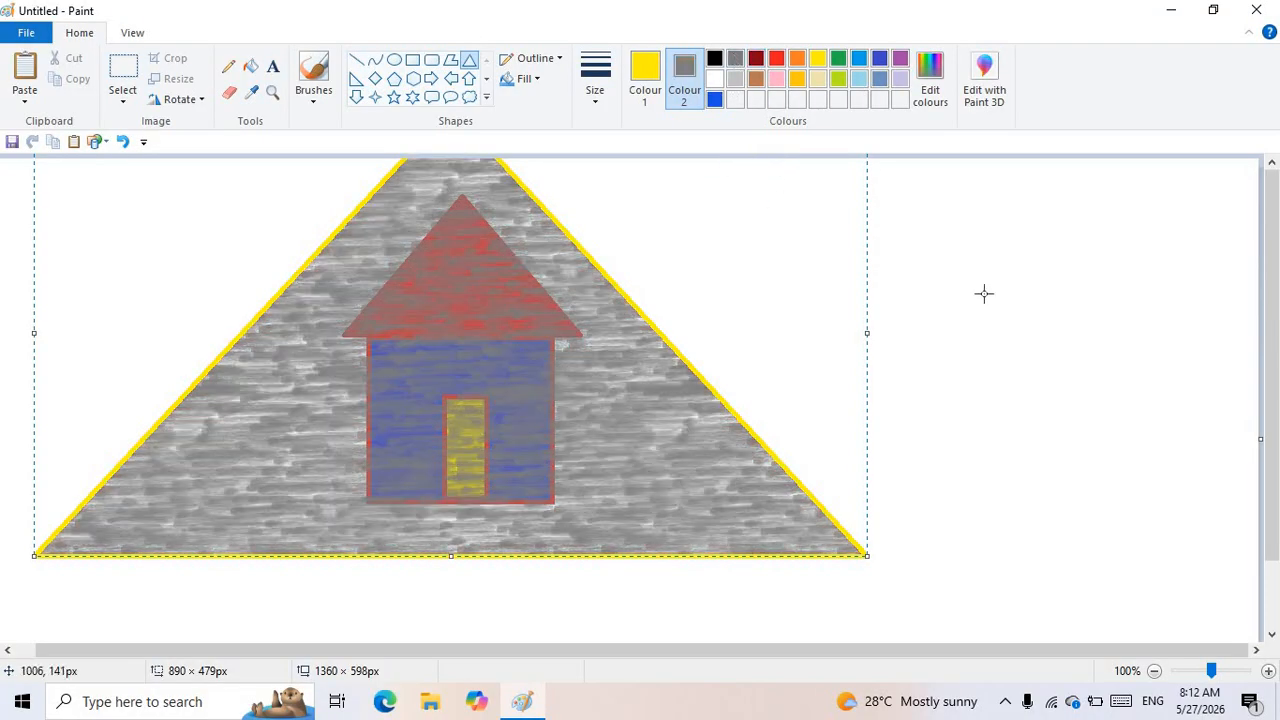
- Draw a yellow triangle about 289 × 227 px with the grey Watercolour fill, overlapping the large triangle's right edge
{"action": "left_click", "coordinate": [983, 291]}
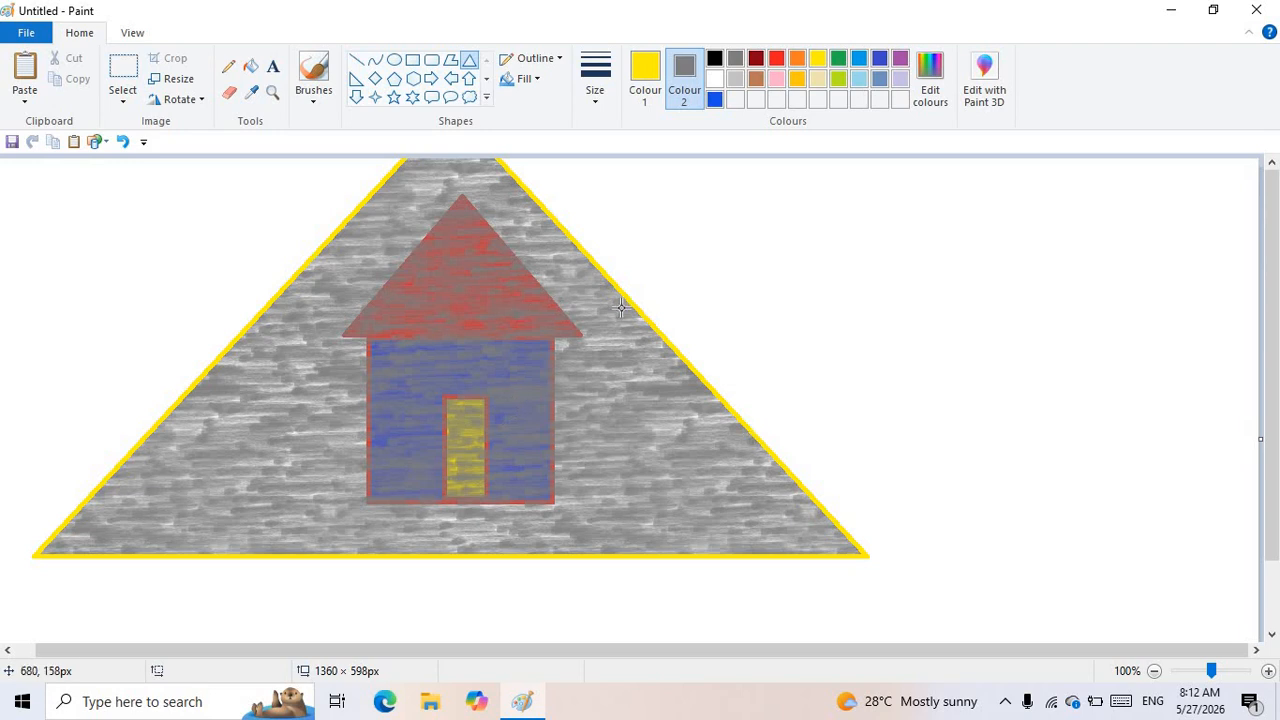
{"action": "scroll", "coordinate": [640, 330], "scroll_direction": "down", "scroll_amount": 2}
{"action": "scroll", "coordinate": [620, 300], "scroll_direction": "up", "scroll_amount": 2}
{"action": "left_click_drag", "start_coordinate": [741, 281], "coordinate": [966, 414]}
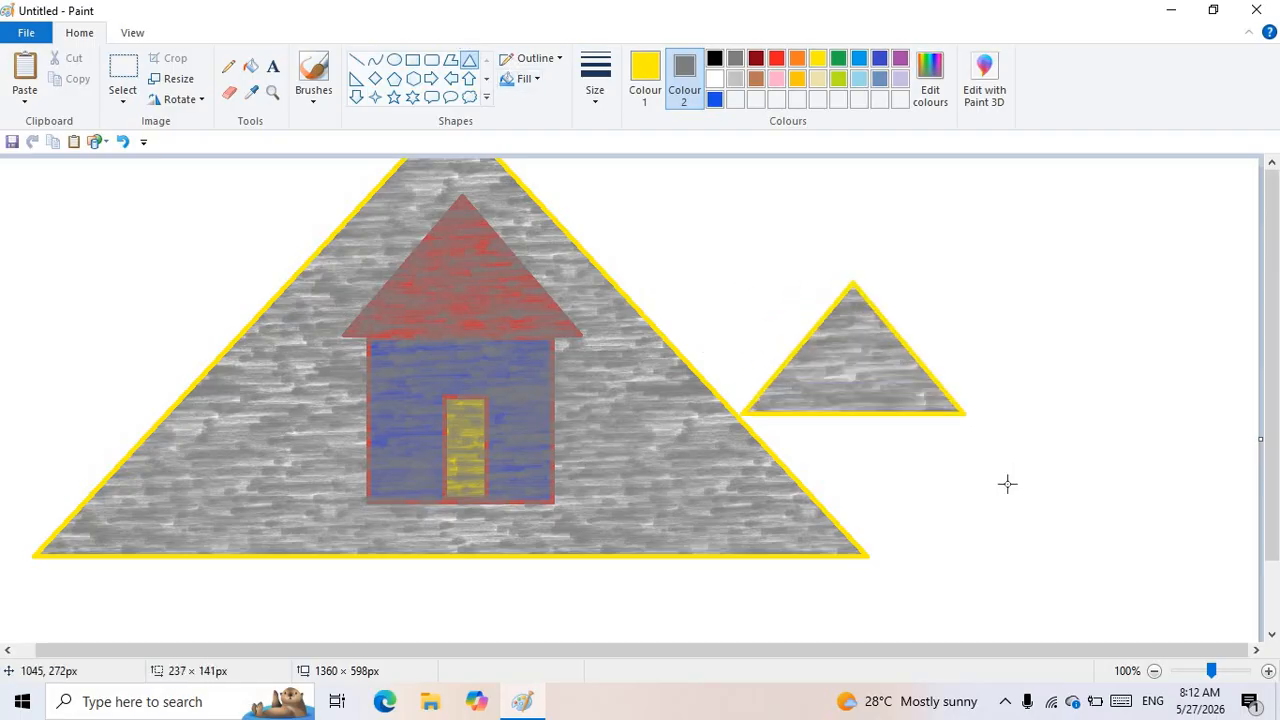
{"action": "left_click_drag", "start_coordinate": [1007, 484], "coordinate": [1015, 488]}
{"action": "left_click_drag", "start_coordinate": [900, 406], "coordinate": [865, 343]}
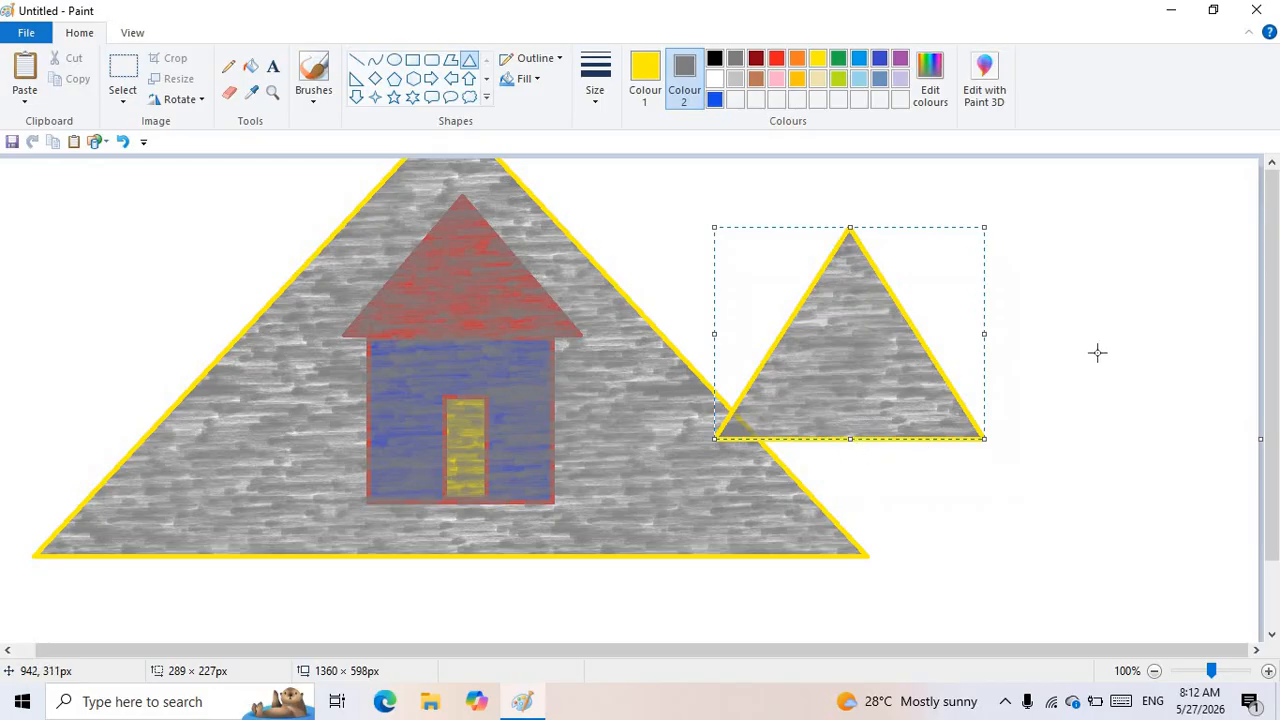
- Draw a hexagon about 165 × 202 px right of the house's roof and a rounded rectangle about 233 × 151 px left of it
{"action": "left_click", "coordinate": [416, 80]}
{"action": "left_click_drag", "start_coordinate": [612, 186], "coordinate": [776, 387]}
{"action": "left_click", "coordinate": [431, 59]}
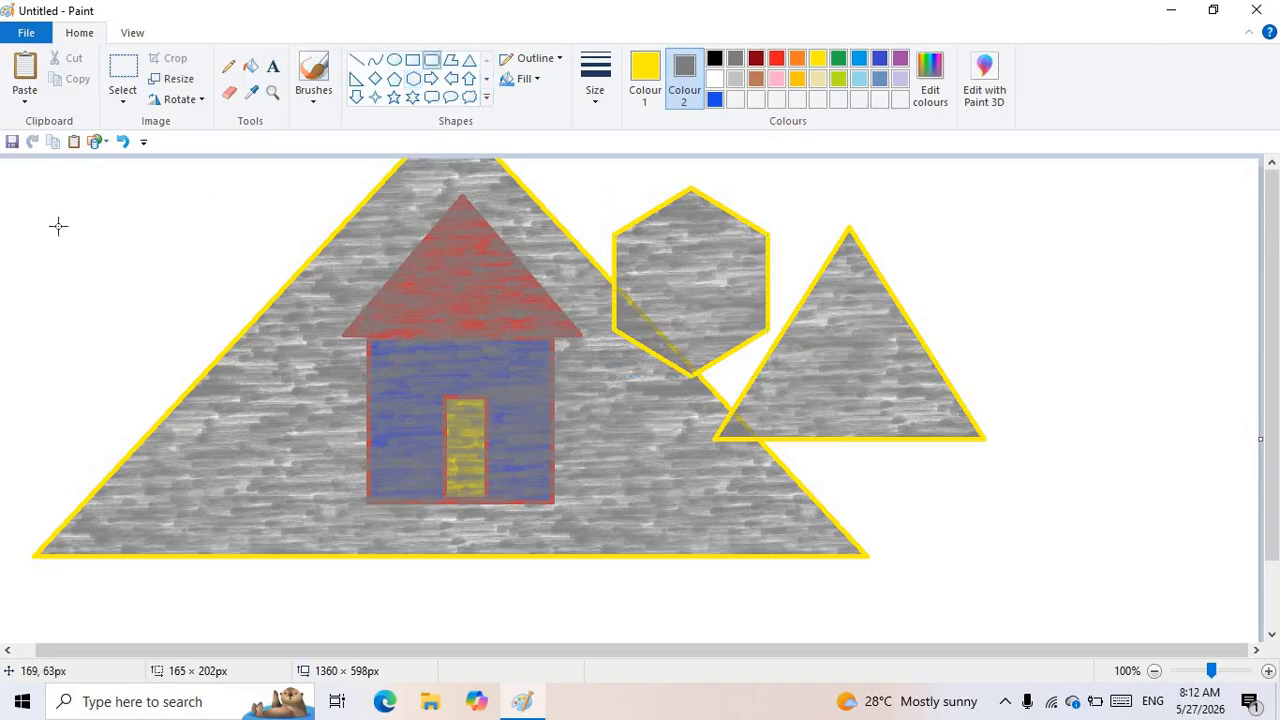
{"action": "left_click_drag", "start_coordinate": [58, 226], "coordinate": [275, 366]}
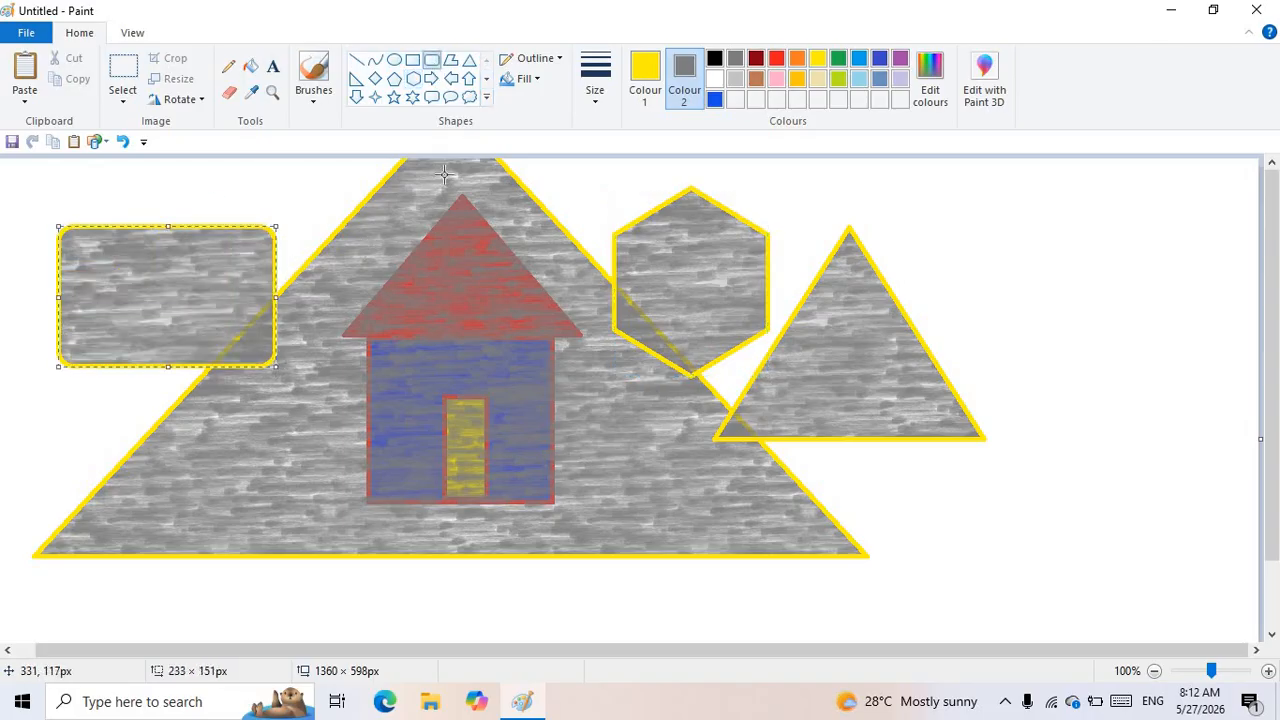
- Remove the rounded rectangle's fill, move it over the left part of the house and deselect it
{"action": "left_click", "coordinate": [540, 79]}
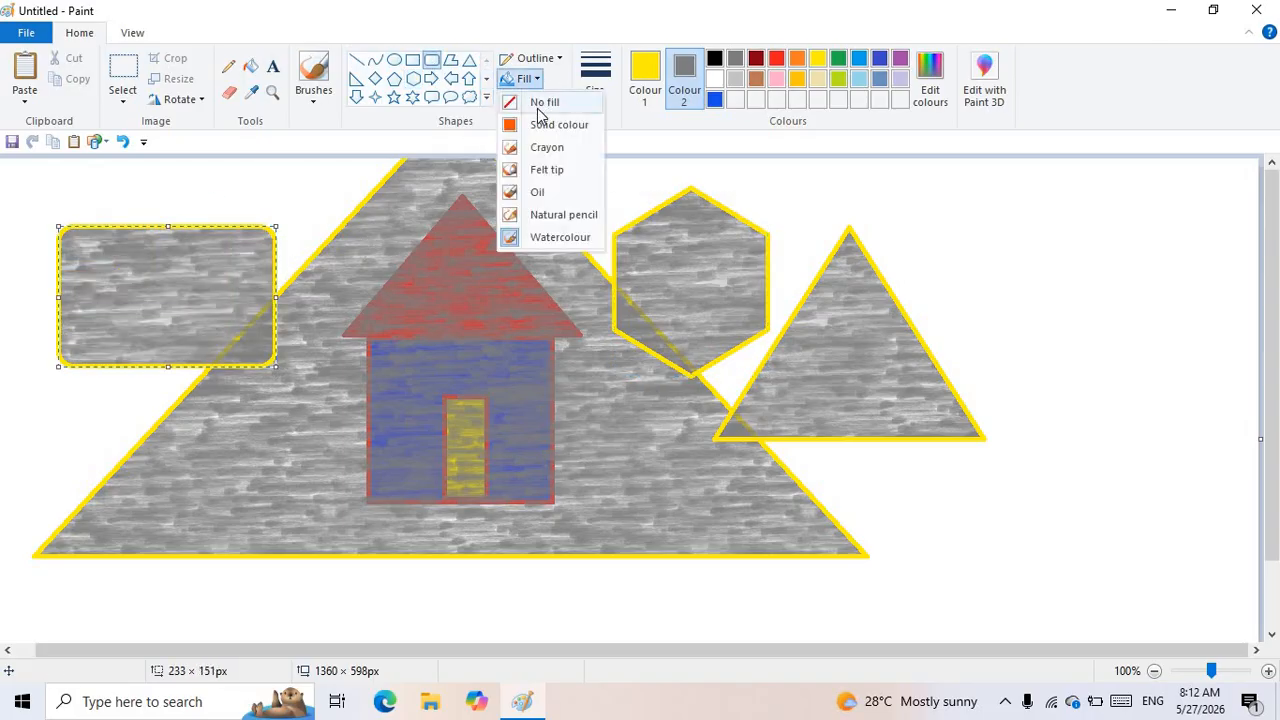
{"action": "left_click", "coordinate": [540, 106]}
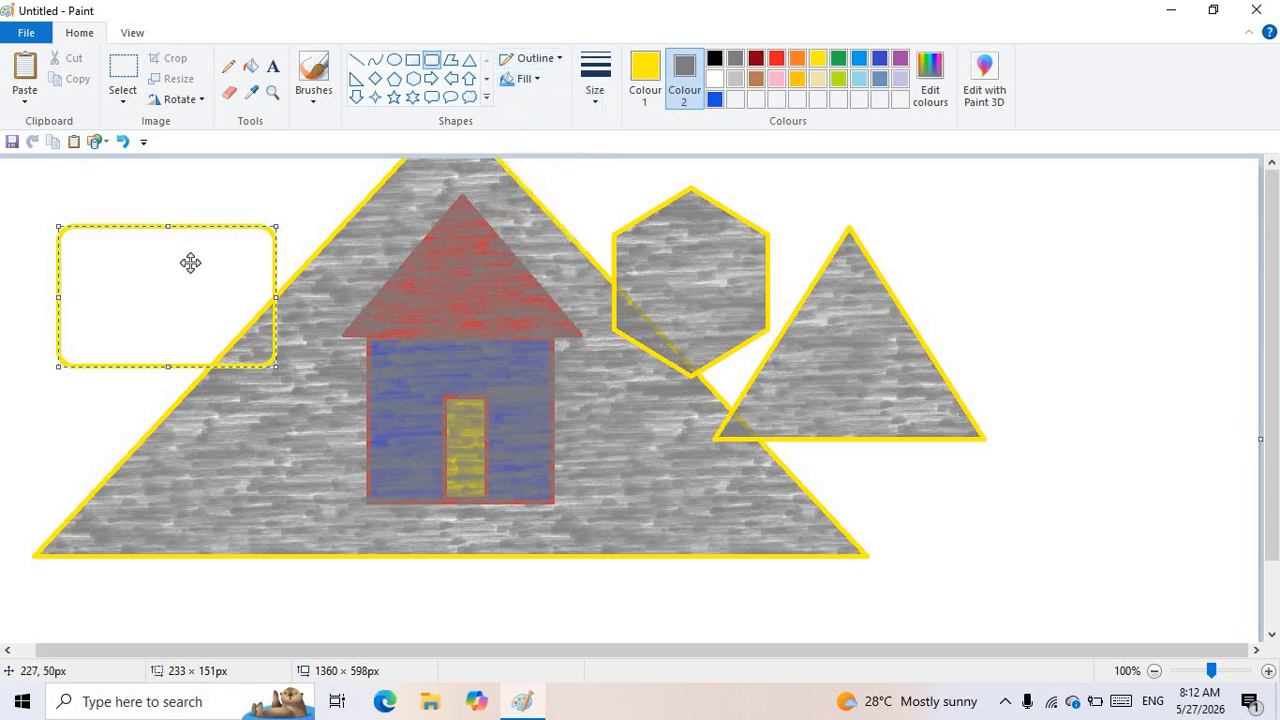
{"action": "left_click_drag", "start_coordinate": [231, 282], "coordinate": [445, 405]}
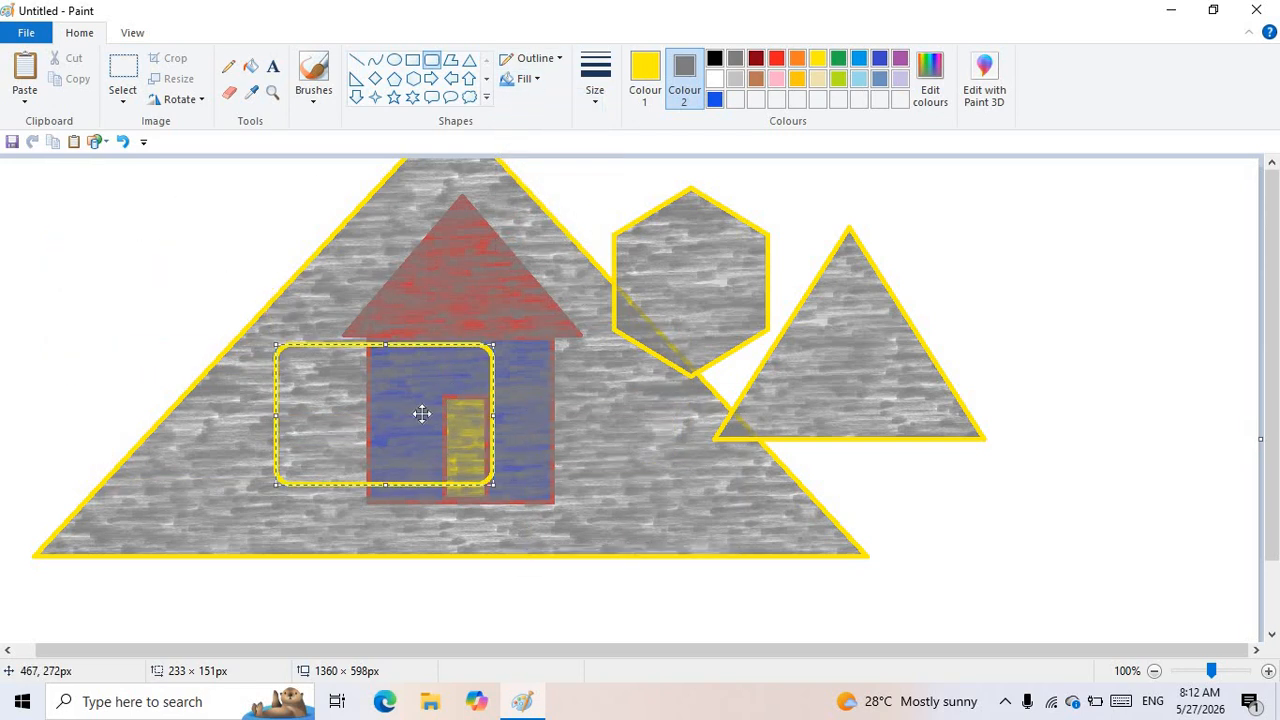
{"action": "left_click", "coordinate": [974, 213]}
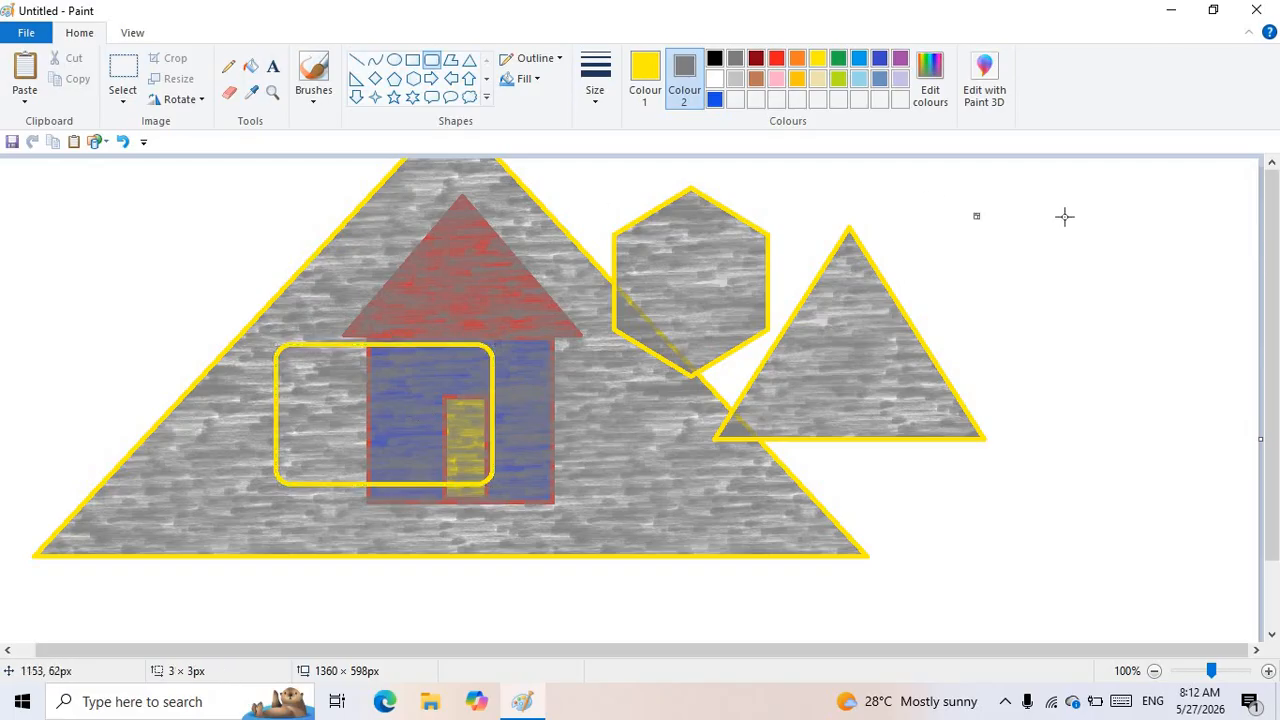
- Set the line size to the thickest option and draw an unfilled rounded rectangle about 408 × 347 px around the house
{"action": "left_click", "coordinate": [595, 108]}
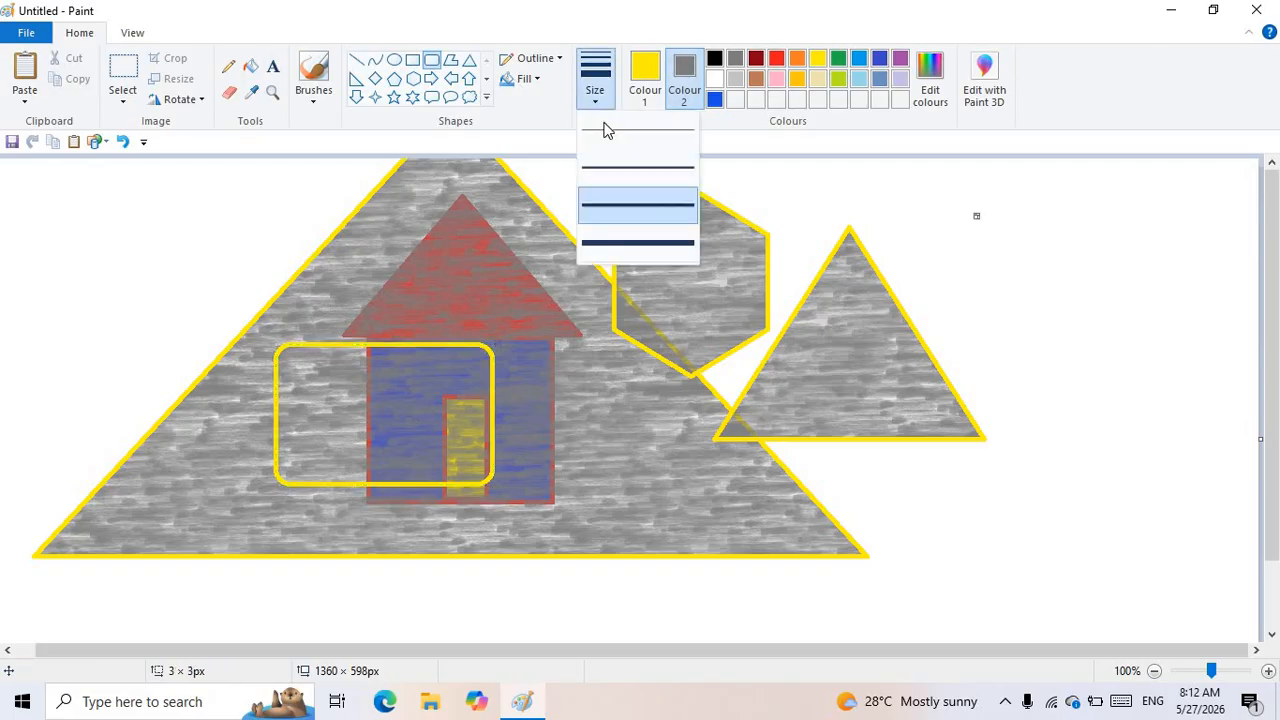
{"action": "left_click", "coordinate": [638, 255]}
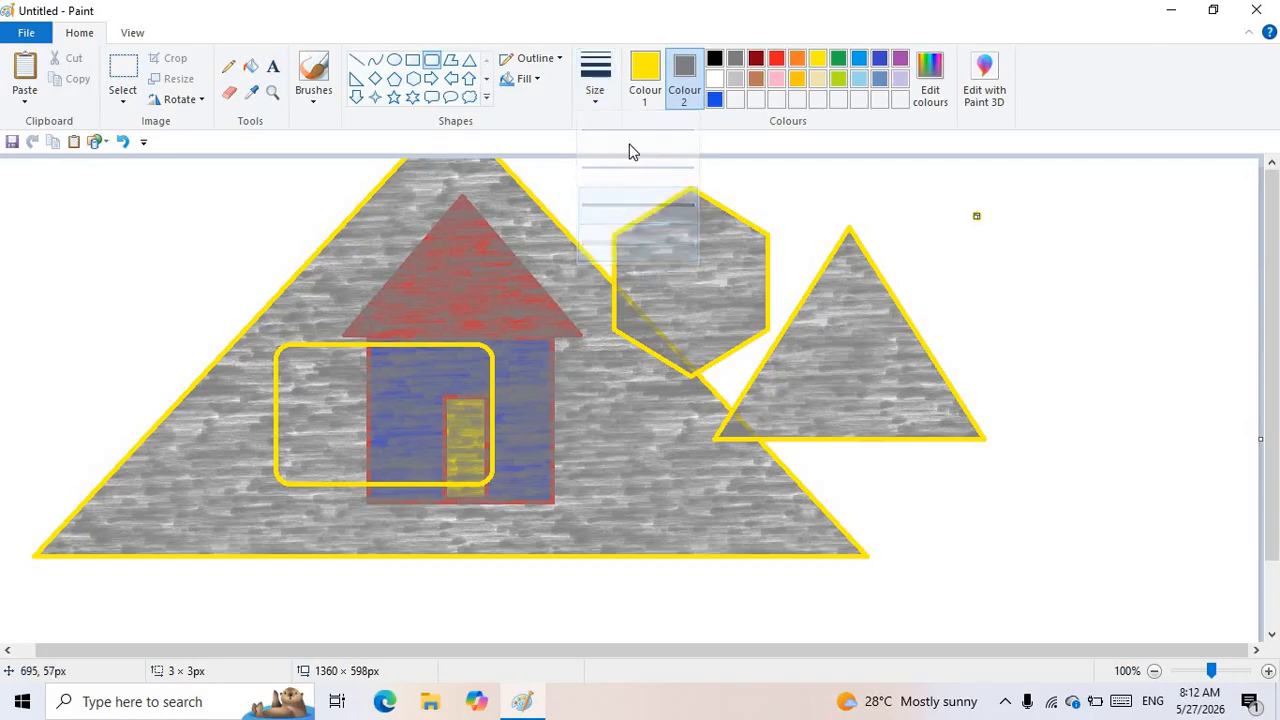
{"action": "left_click", "coordinate": [591, 97]}
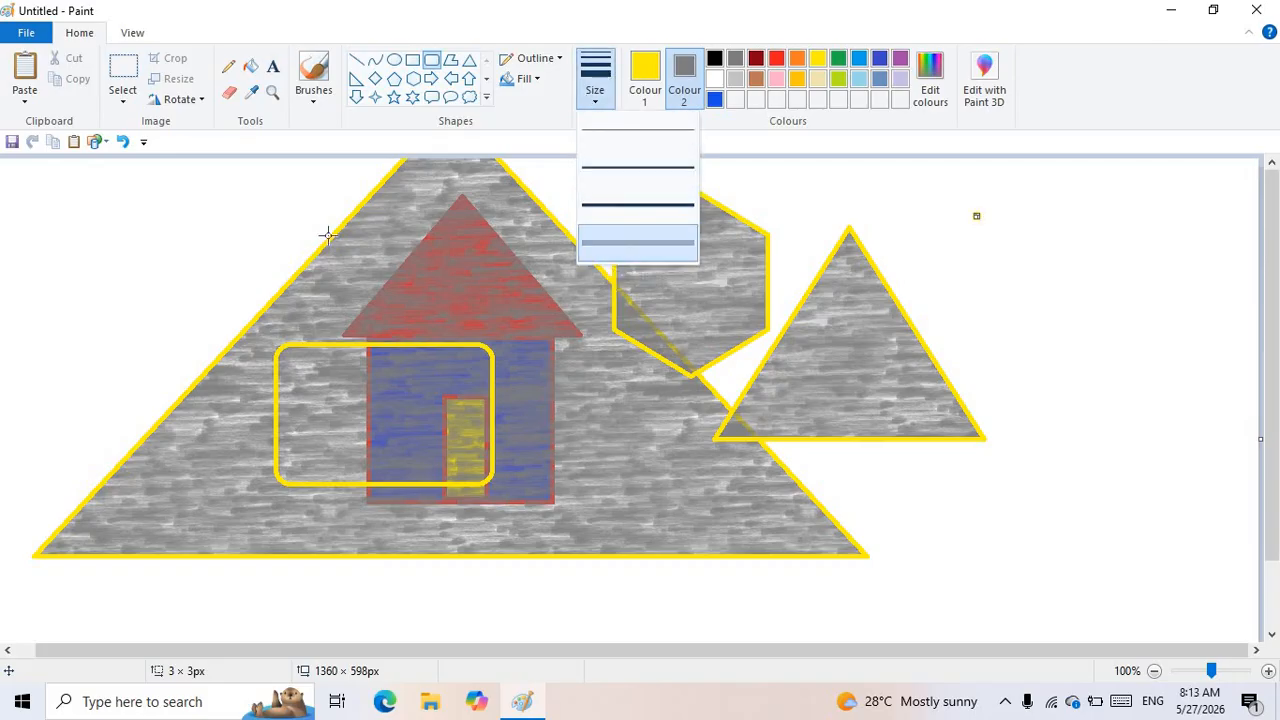
{"action": "left_click", "coordinate": [623, 255]}
{"action": "mouse_move", "coordinate": [157, 225]}
{"action": "left_mouse_down"}
{"action": "mouse_move", "coordinate": [409, 400]}
{"action": "mouse_move", "coordinate": [540, 548]}
{"action": "left_mouse_up"}
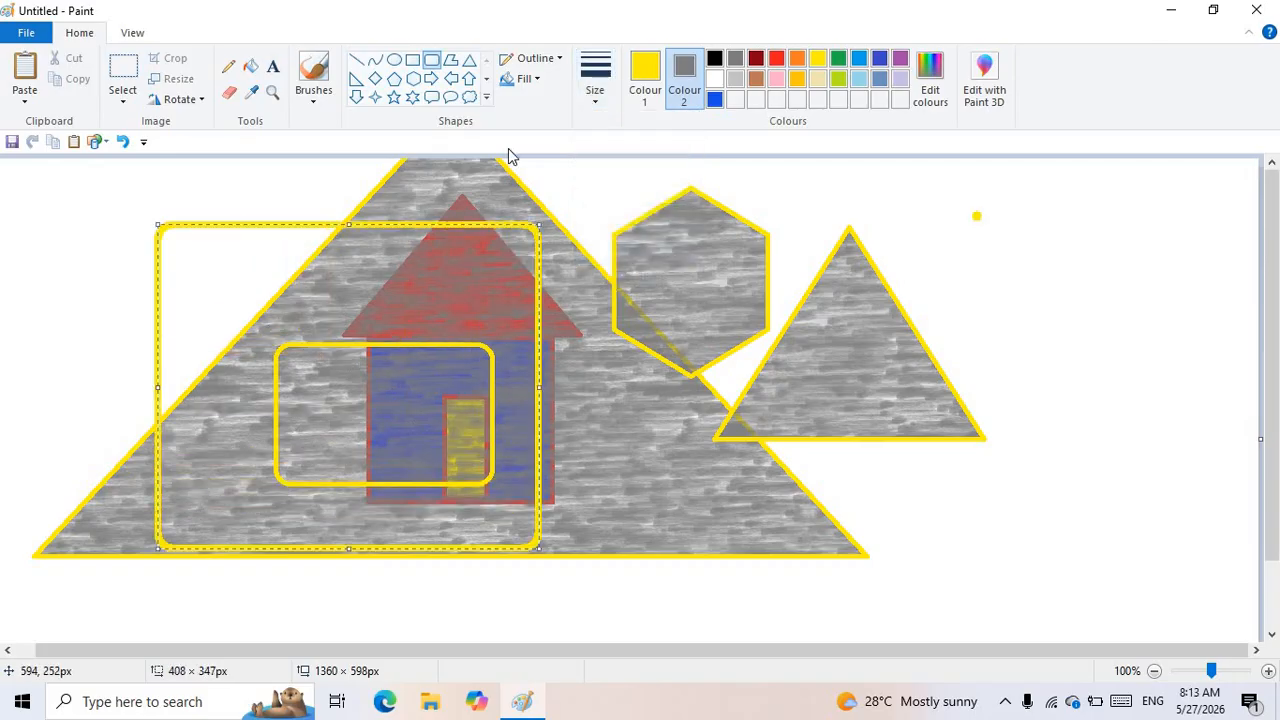
{"action": "left_click", "coordinate": [595, 107]}
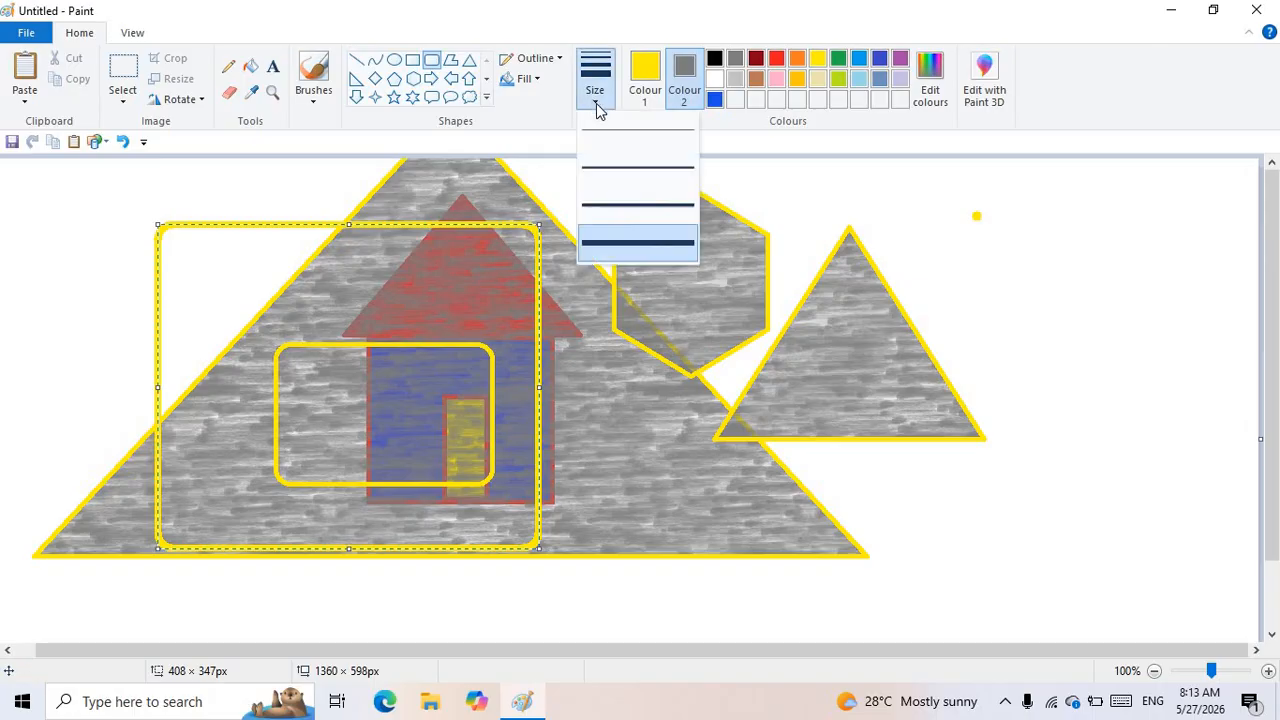
{"action": "left_click", "coordinate": [851, 157]}
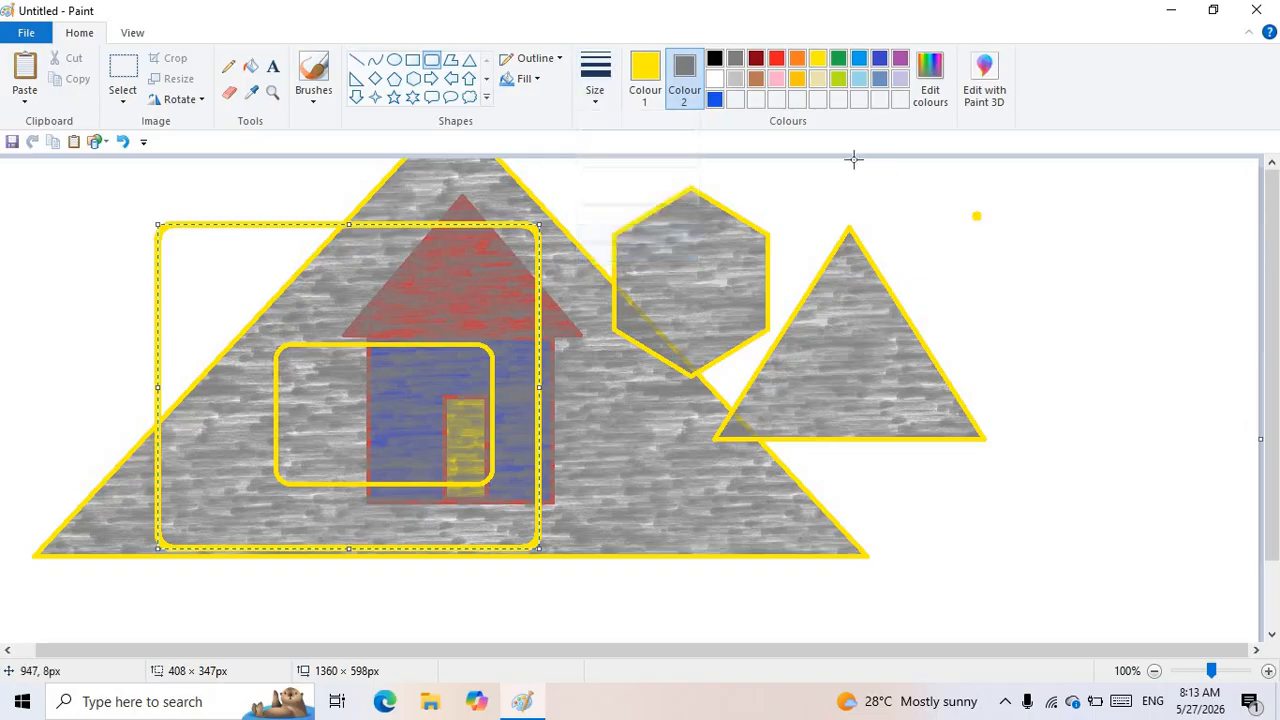
- Draw a right arrow about 196 × 172 px to the right of the small triangle and set its outline colour to red
{"action": "left_click", "coordinate": [640, 66]}
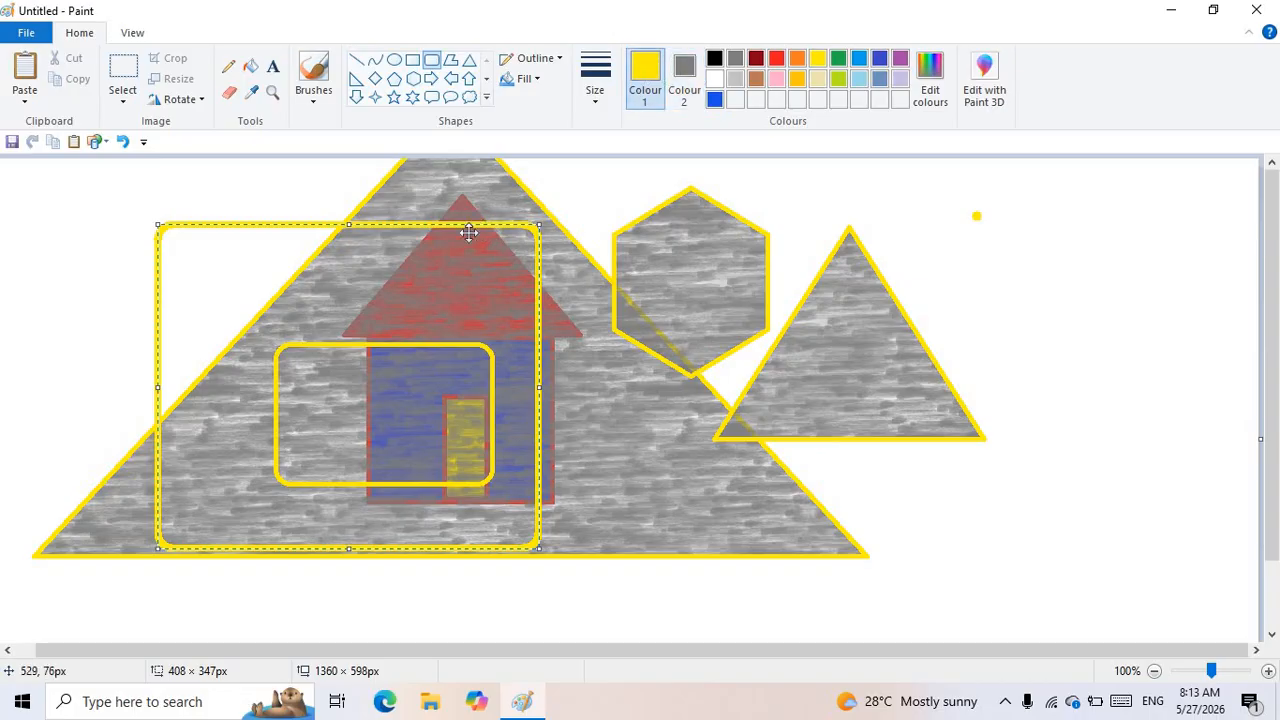
{"action": "left_click", "coordinate": [432, 80]}
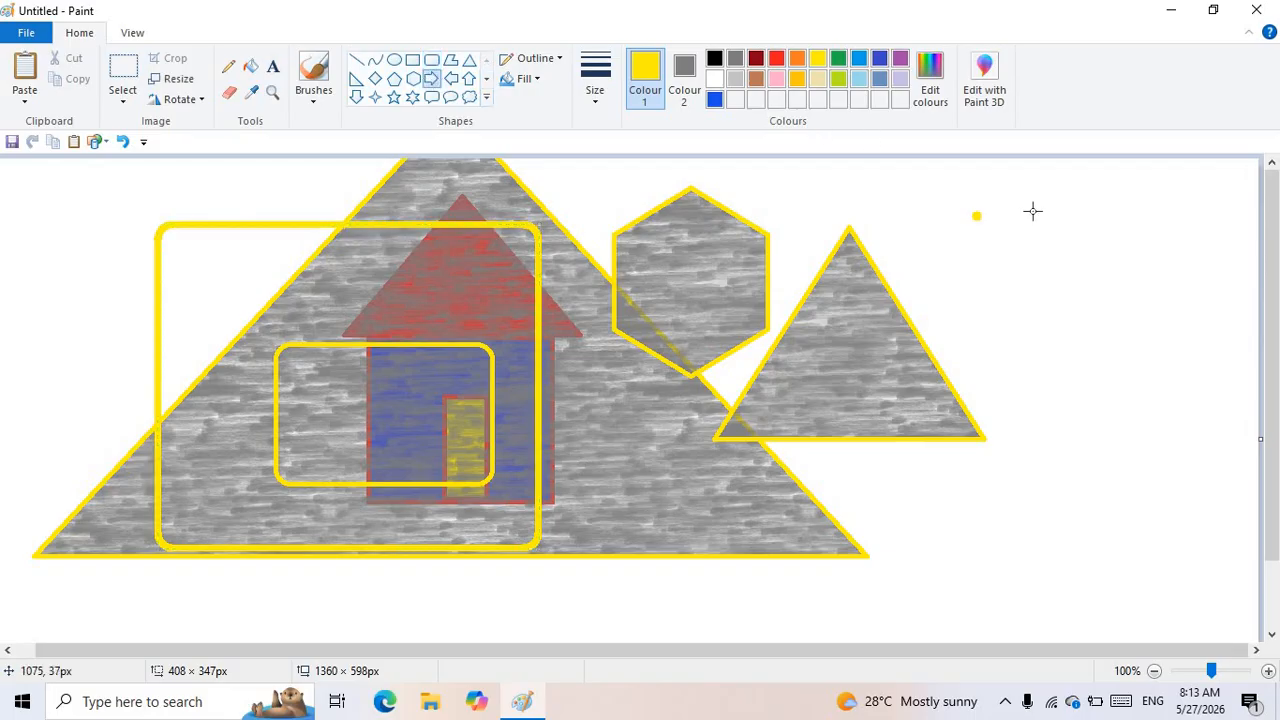
{"action": "mouse_move", "coordinate": [1032, 211]}
{"action": "left_mouse_down"}
{"action": "mouse_move", "coordinate": [1134, 400]}
{"action": "mouse_move", "coordinate": [1216, 372]}
{"action": "left_mouse_up"}
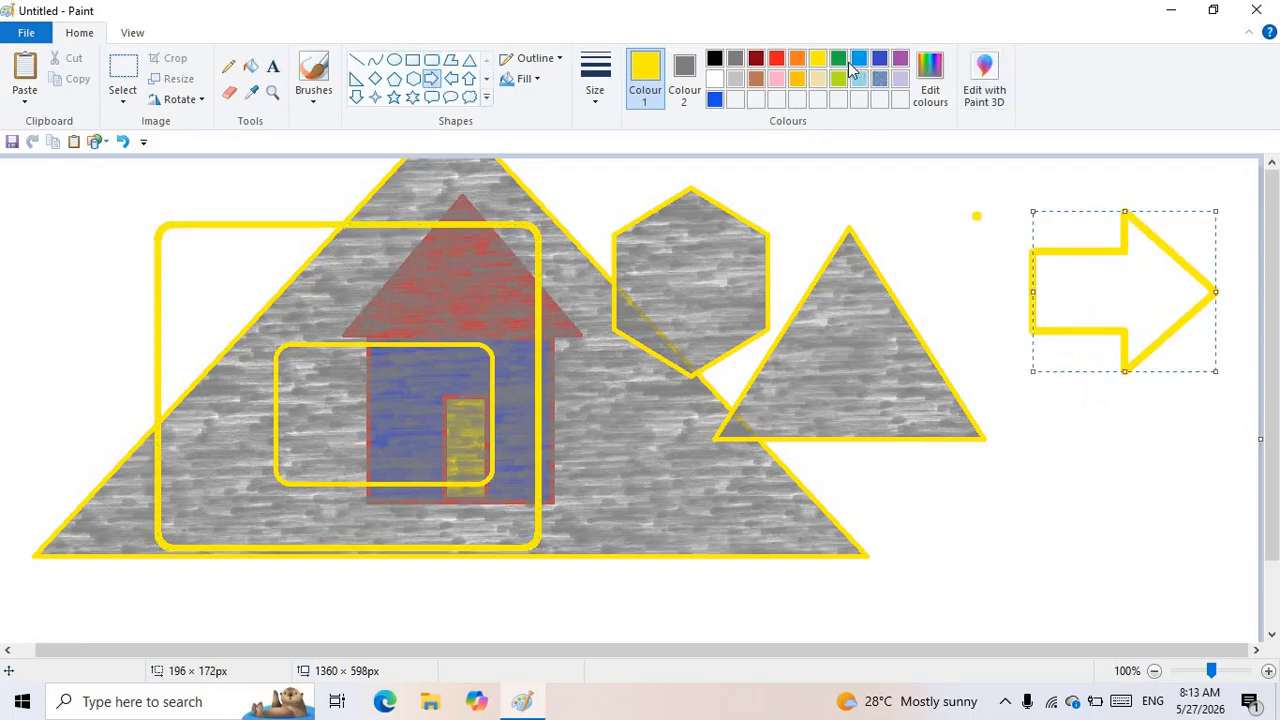
{"action": "left_click", "coordinate": [777, 58]}
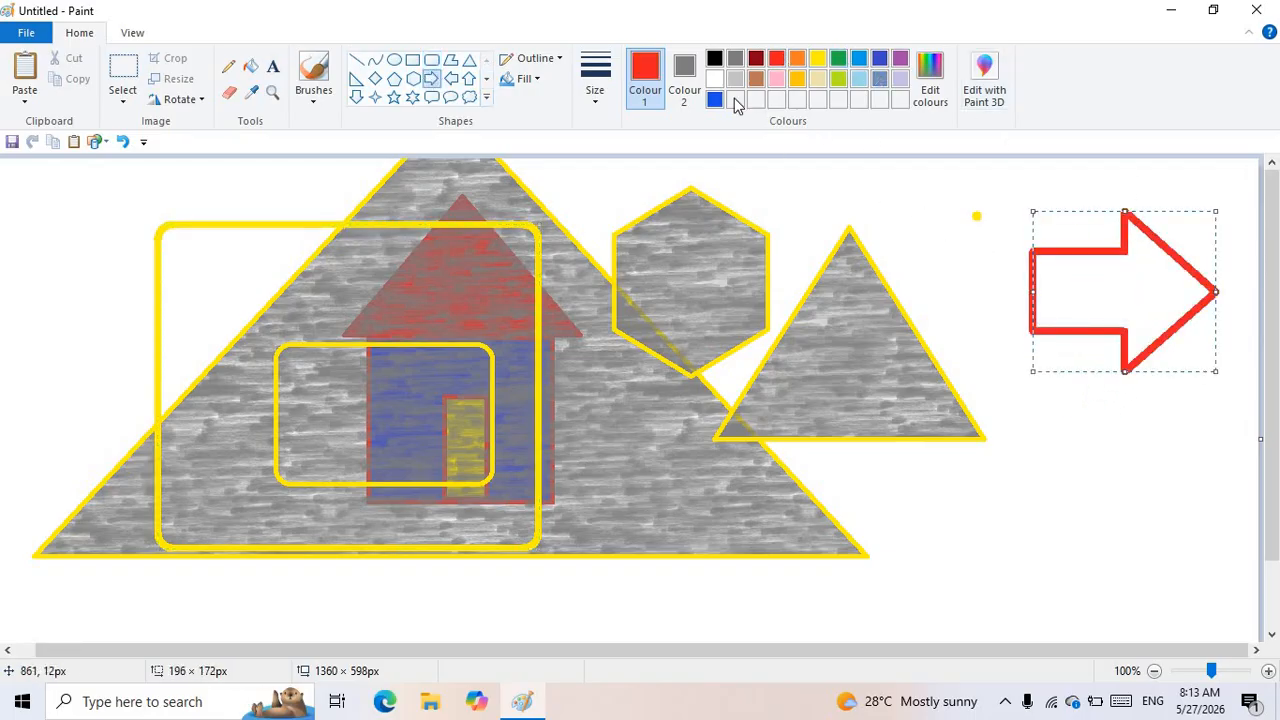
- Give the arrow a solid orange fill, change the fill colour to purple and deselect the arrow
{"action": "left_click", "coordinate": [684, 75]}
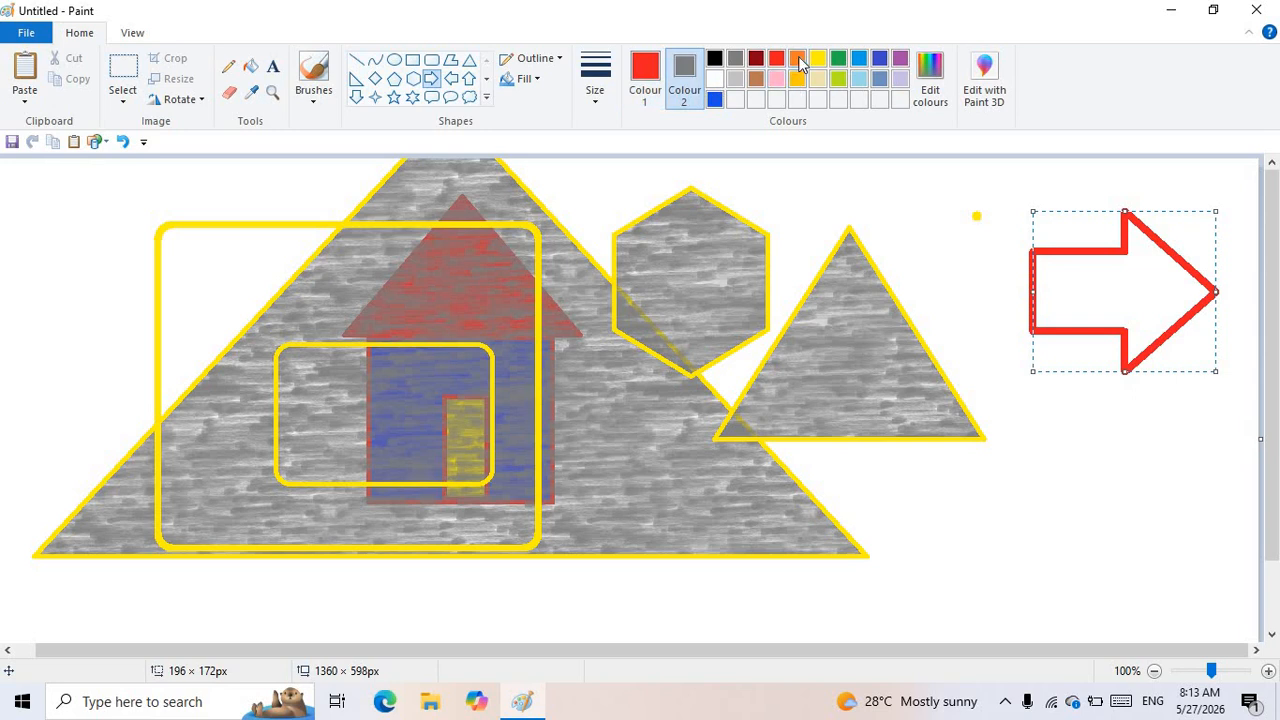
{"action": "left_click", "coordinate": [797, 58]}
{"action": "left_click", "coordinate": [524, 78]}
{"action": "left_click", "coordinate": [590, 124]}
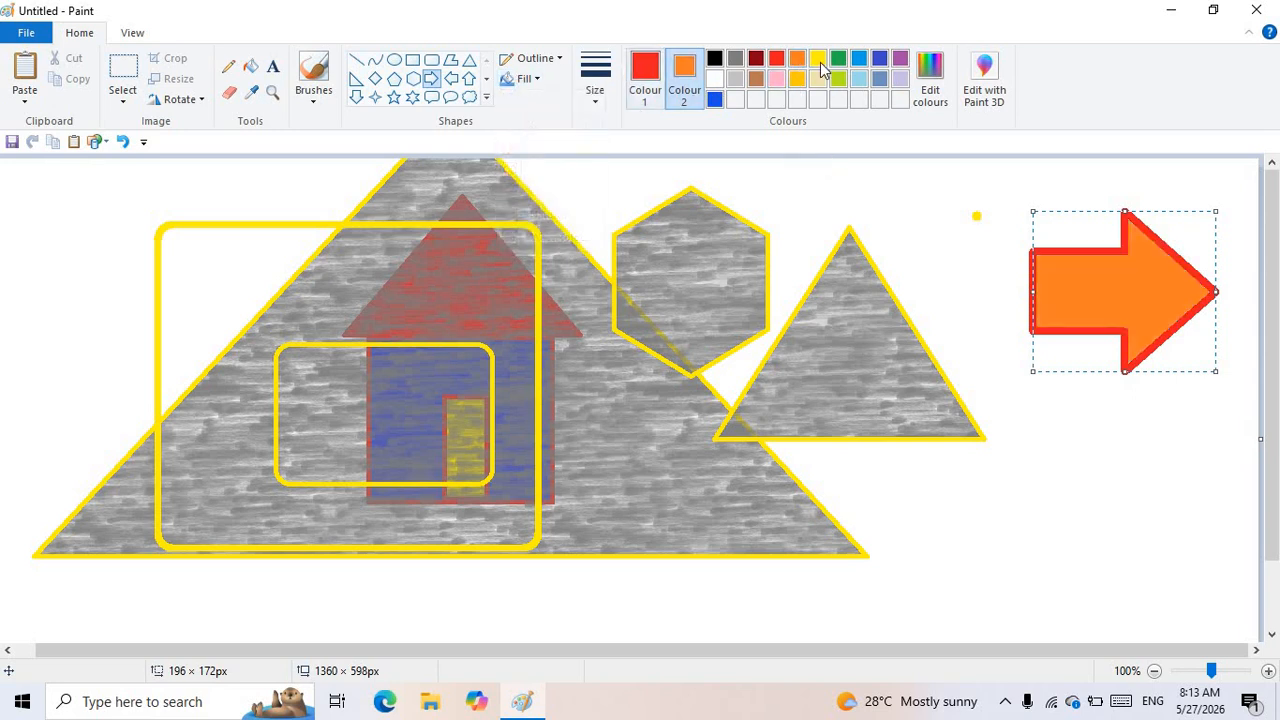
{"action": "left_click", "coordinate": [900, 58]}
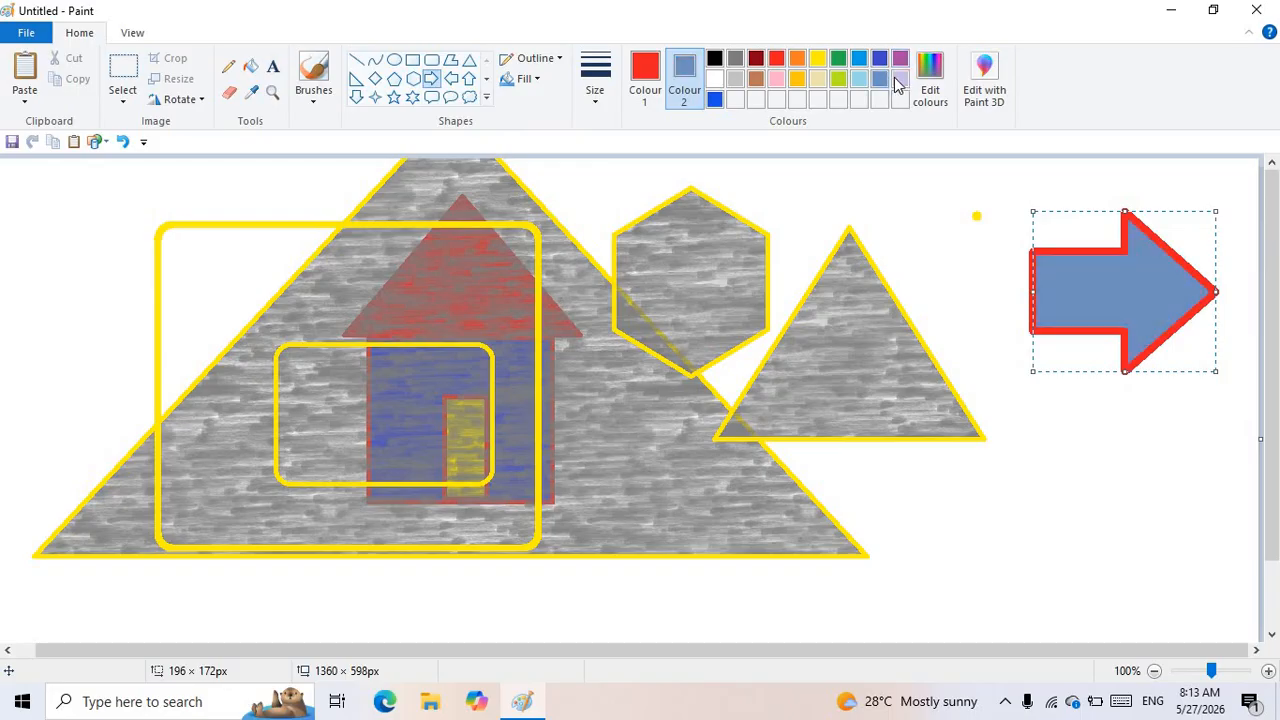
{"action": "left_click", "coordinate": [1062, 171]}
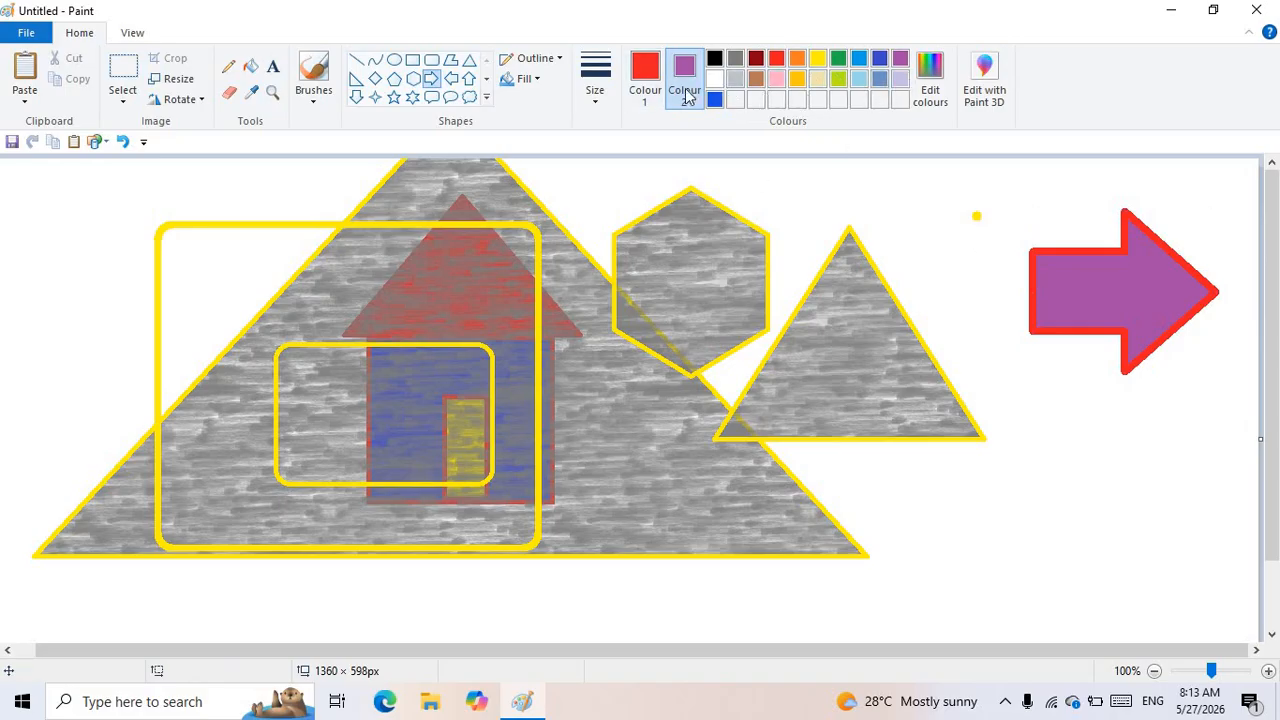
- Set Colour 2 to the basic cyan with red 0, green 255 and blue 255 through the colour editor
{"action": "left_click", "coordinate": [928, 96]}
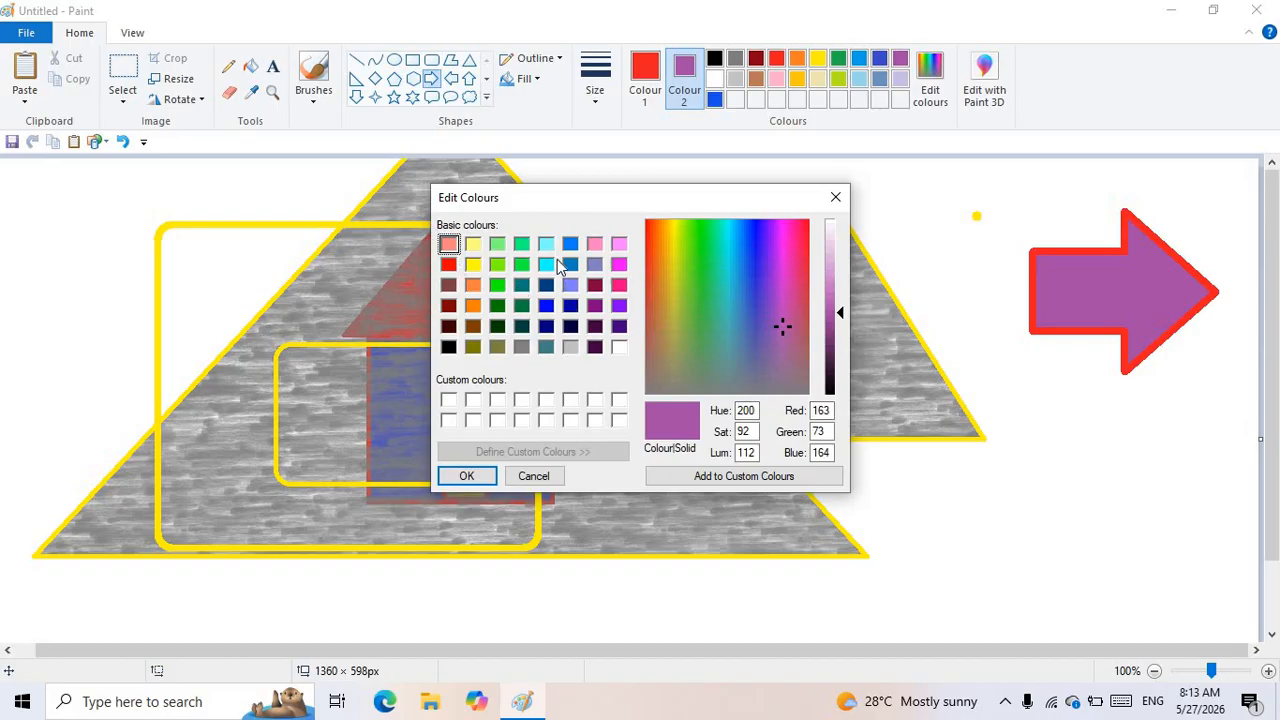
{"action": "left_click", "coordinate": [546, 264]}
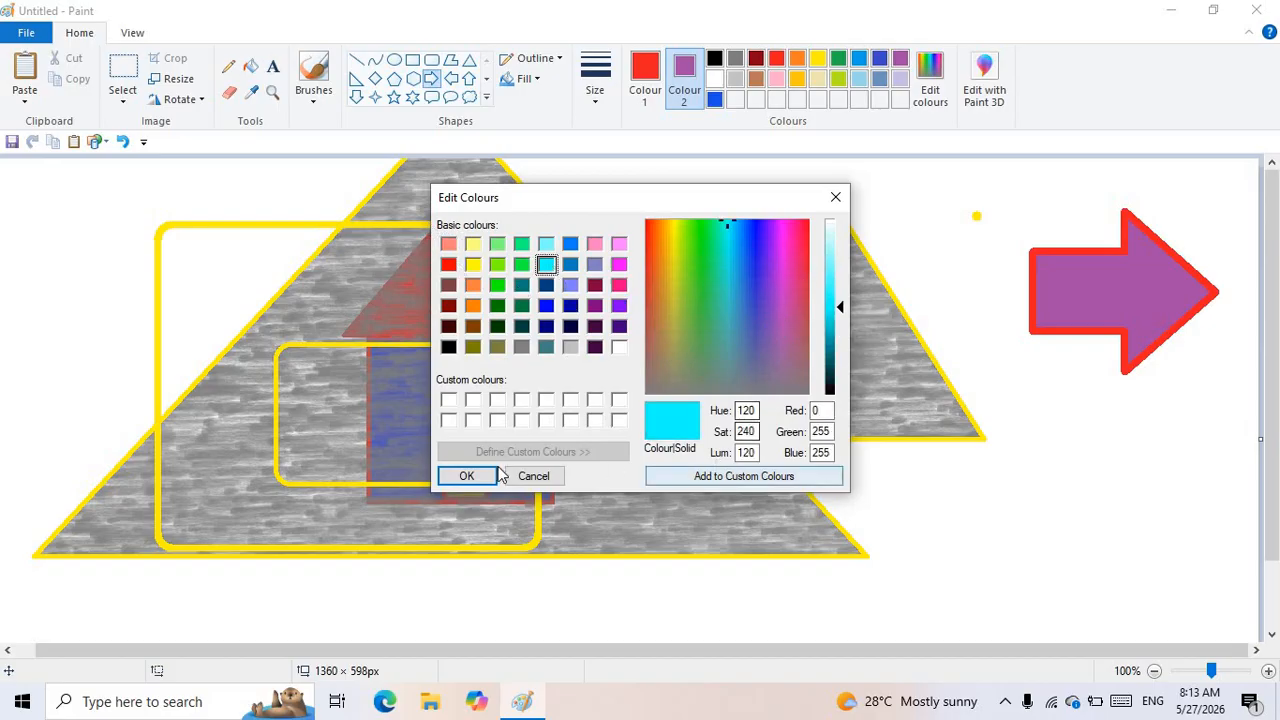
{"action": "left_click", "coordinate": [468, 476]}
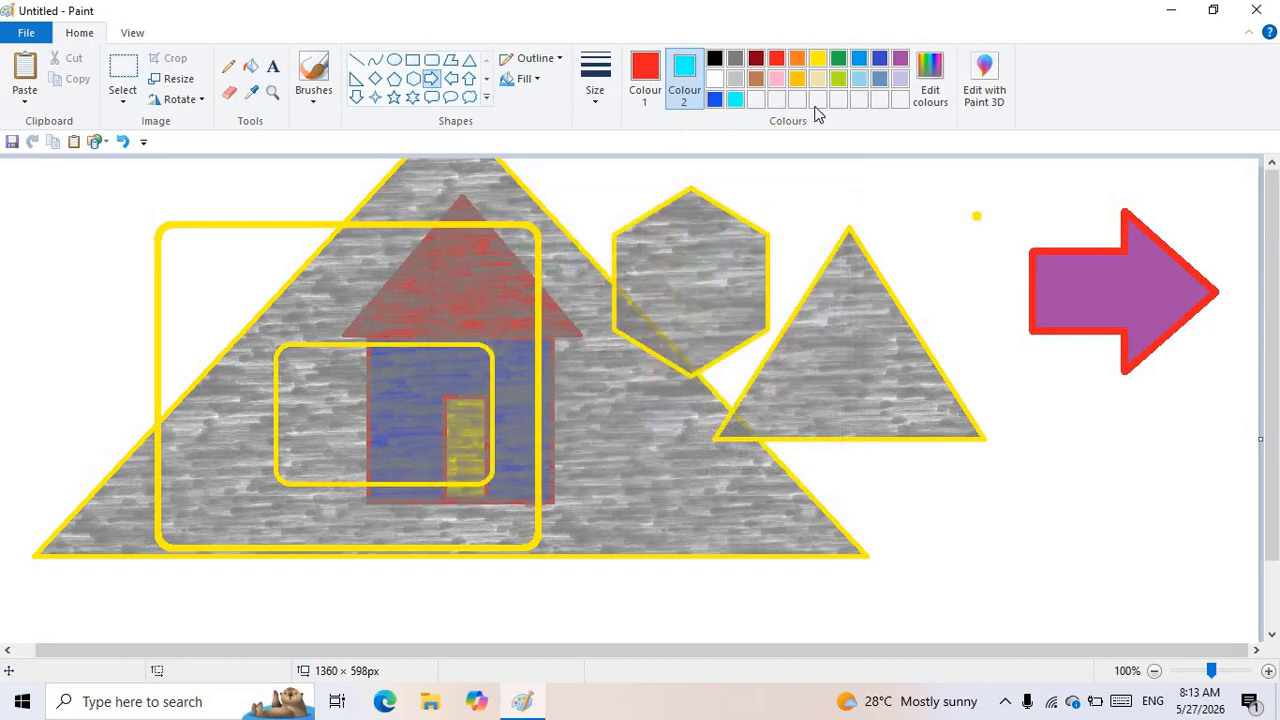
{"action": "left_click", "coordinate": [930, 80]}
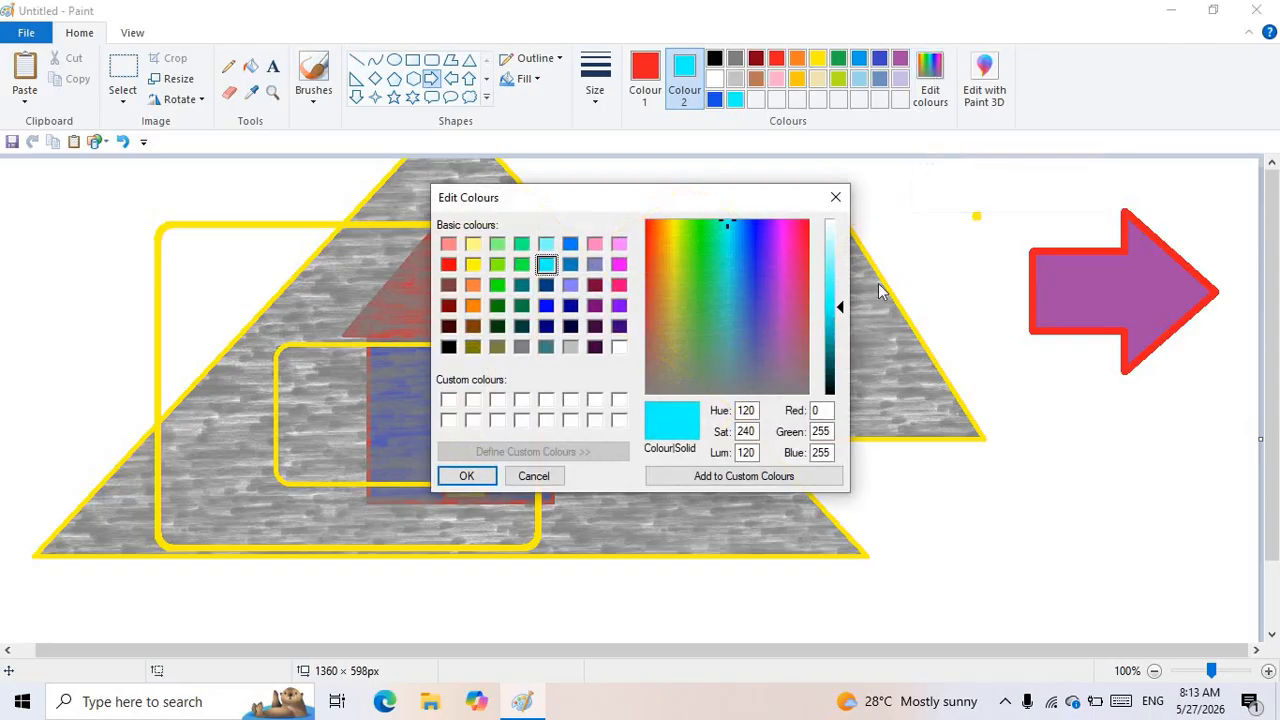
{"action": "left_click_drag", "start_coordinate": [680, 289], "coordinate": [736, 254]}
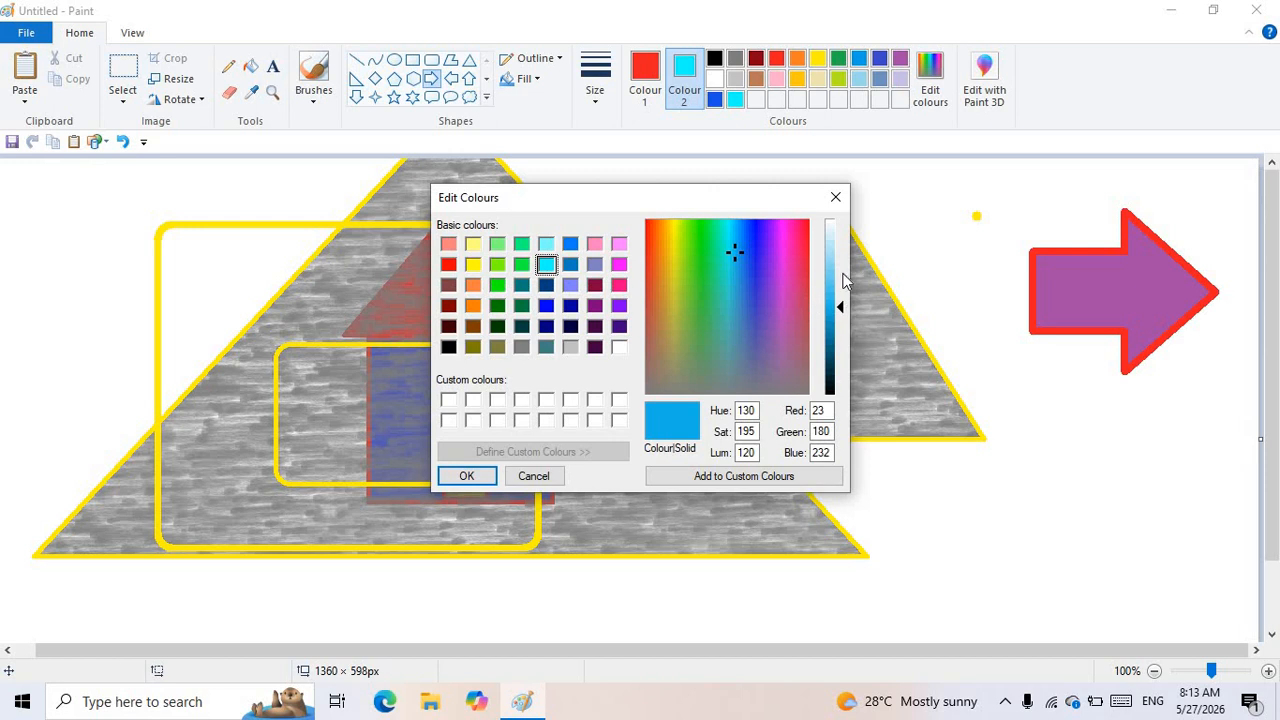
{"action": "left_click_drag", "start_coordinate": [840, 314], "coordinate": [840, 223]}
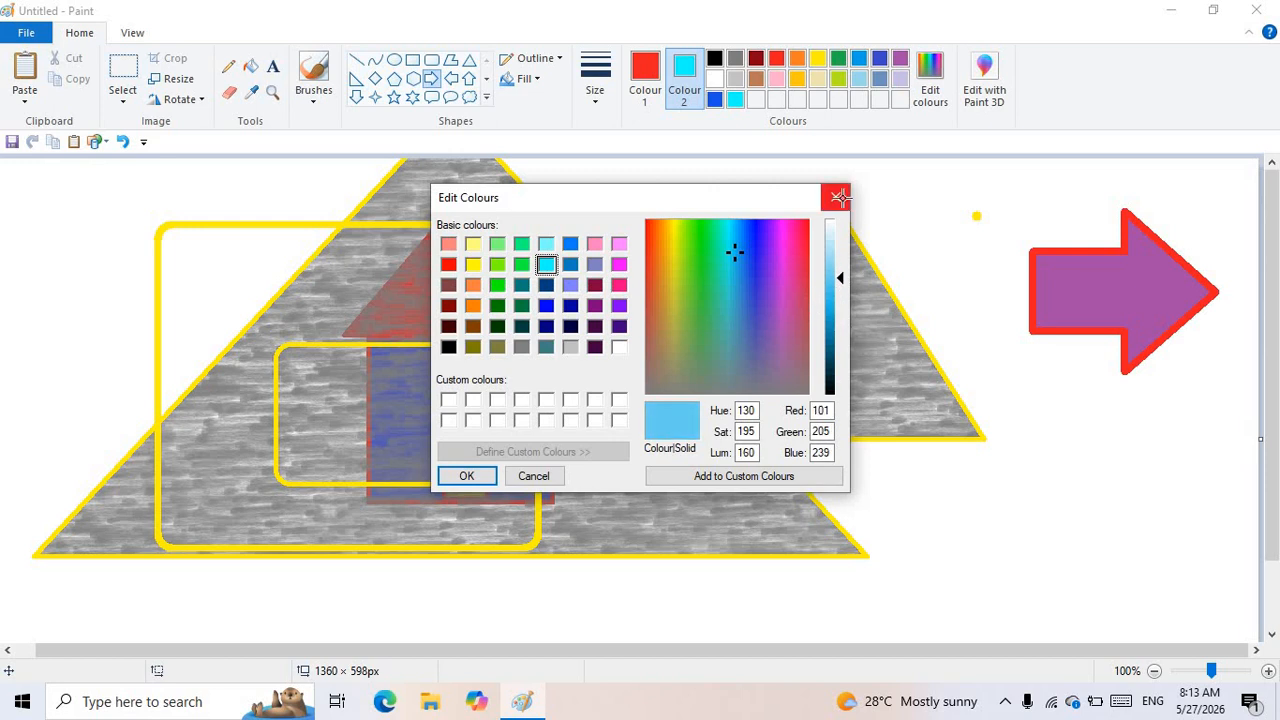
{"action": "left_click", "coordinate": [836, 197]}
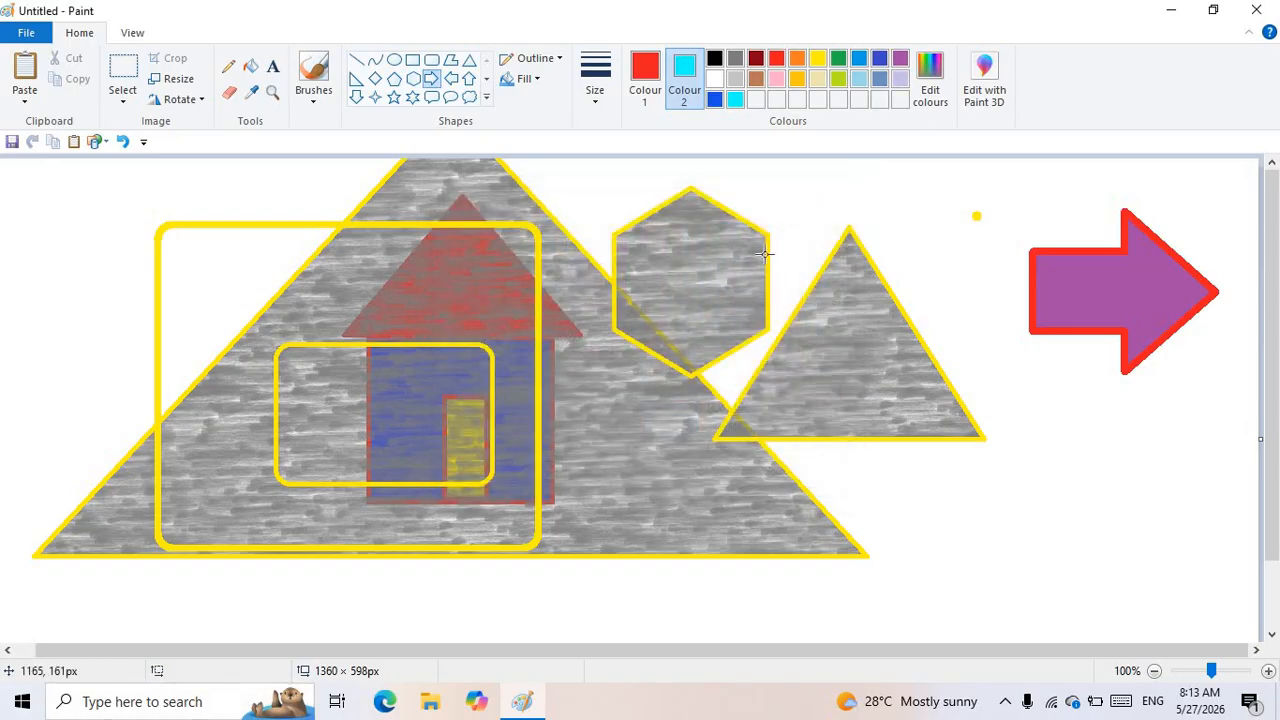
- Try to open the drawing in Paint 3D without saving the changes
{"action": "left_click", "coordinate": [1001, 108]}
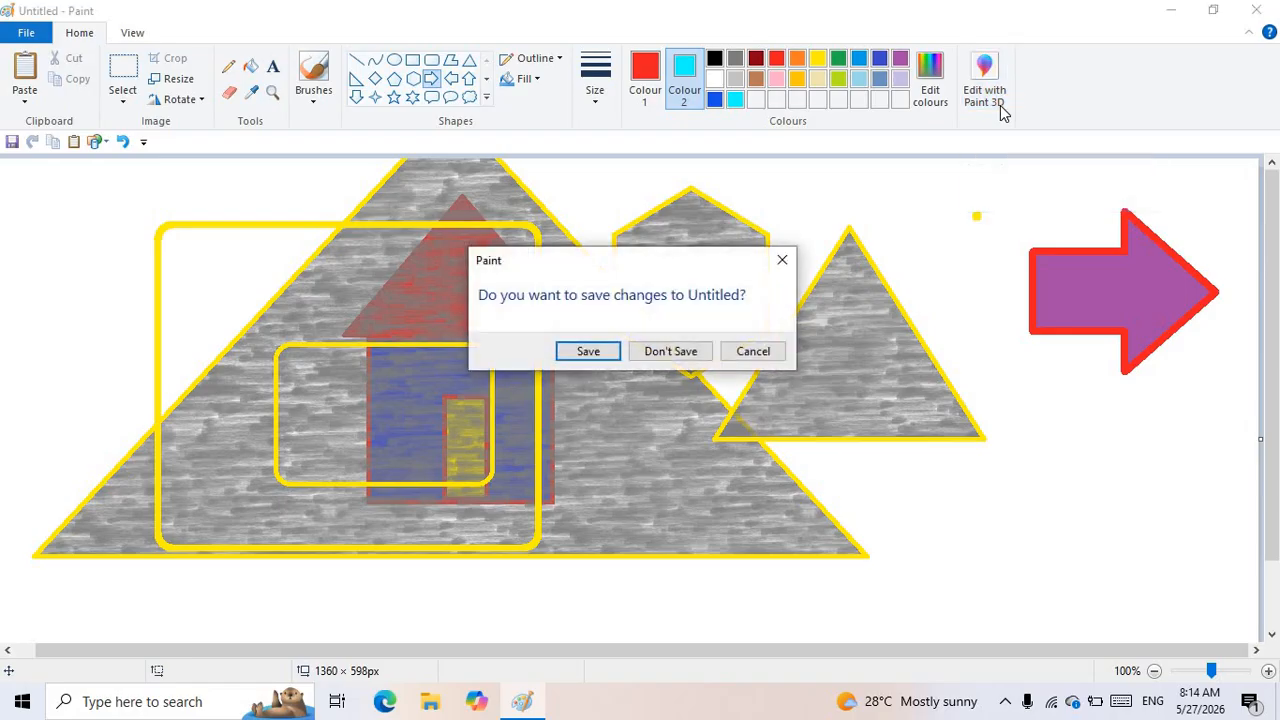
{"action": "left_click", "coordinate": [686, 350]}
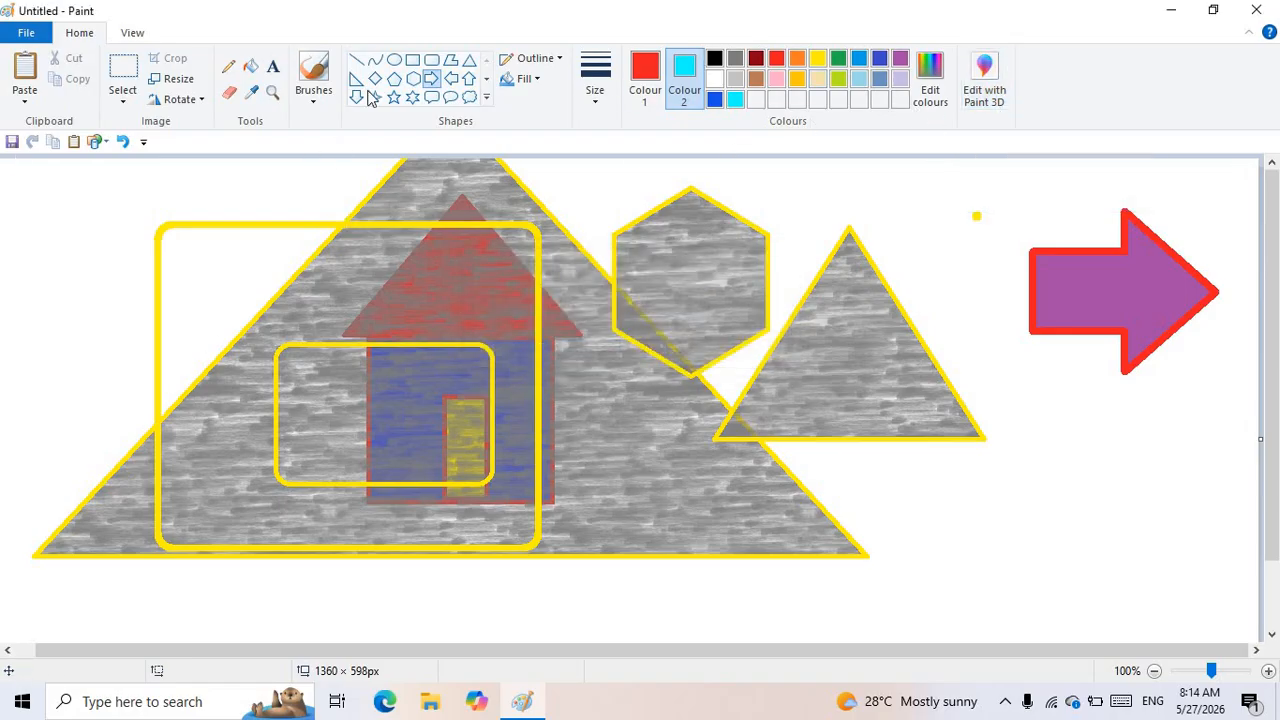
- Zoom out until the whole canvas is small, and zoom back in to 300%
{"action": "left_click", "coordinate": [133, 34]}
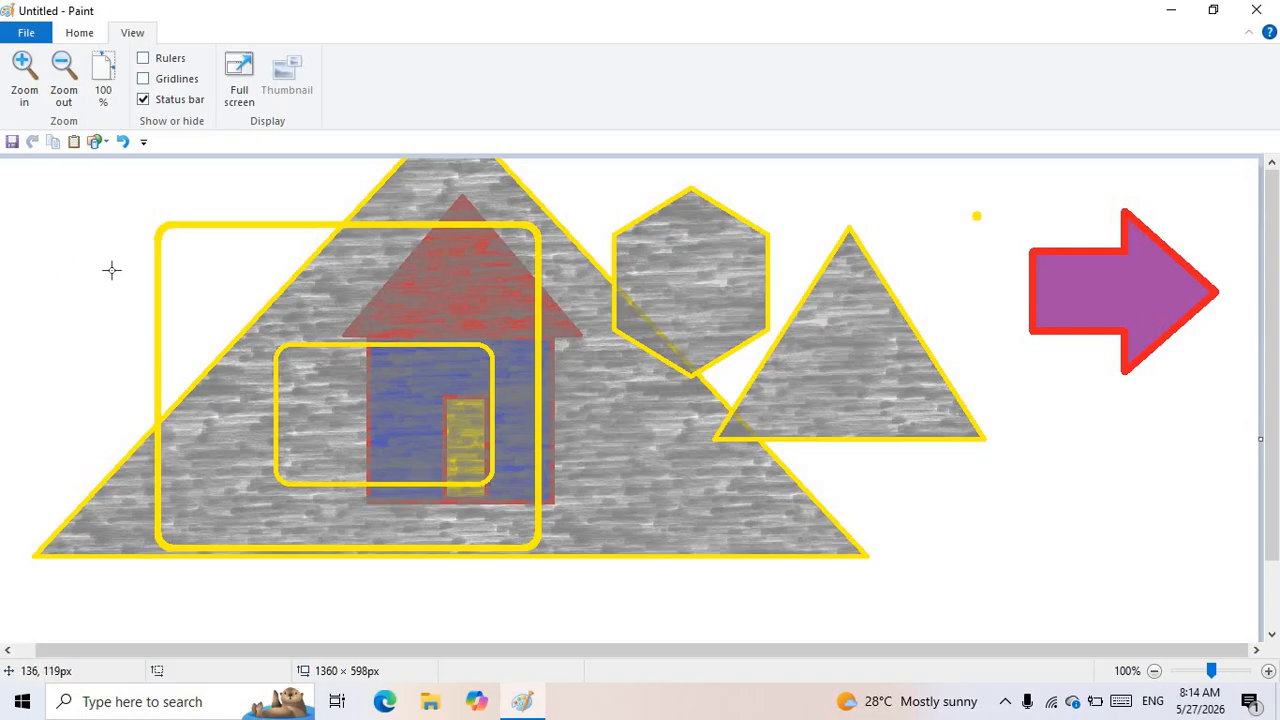
{"action": "left_click", "coordinate": [63, 66]}
{"action": "left_click", "coordinate": [63, 66]}
{"action": "left_click", "coordinate": [24, 64]}
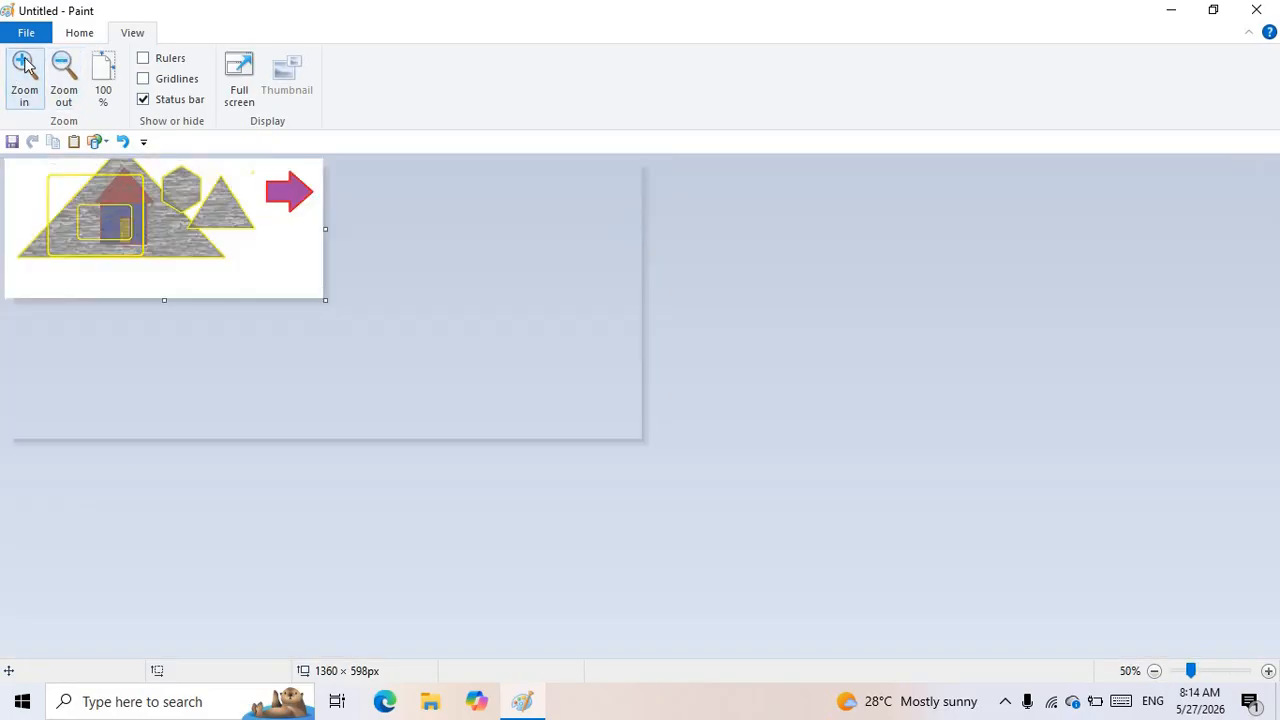
{"action": "left_click", "coordinate": [24, 64]}
{"action": "left_click", "coordinate": [24, 64]}
{"action": "left_click", "coordinate": [24, 64]}
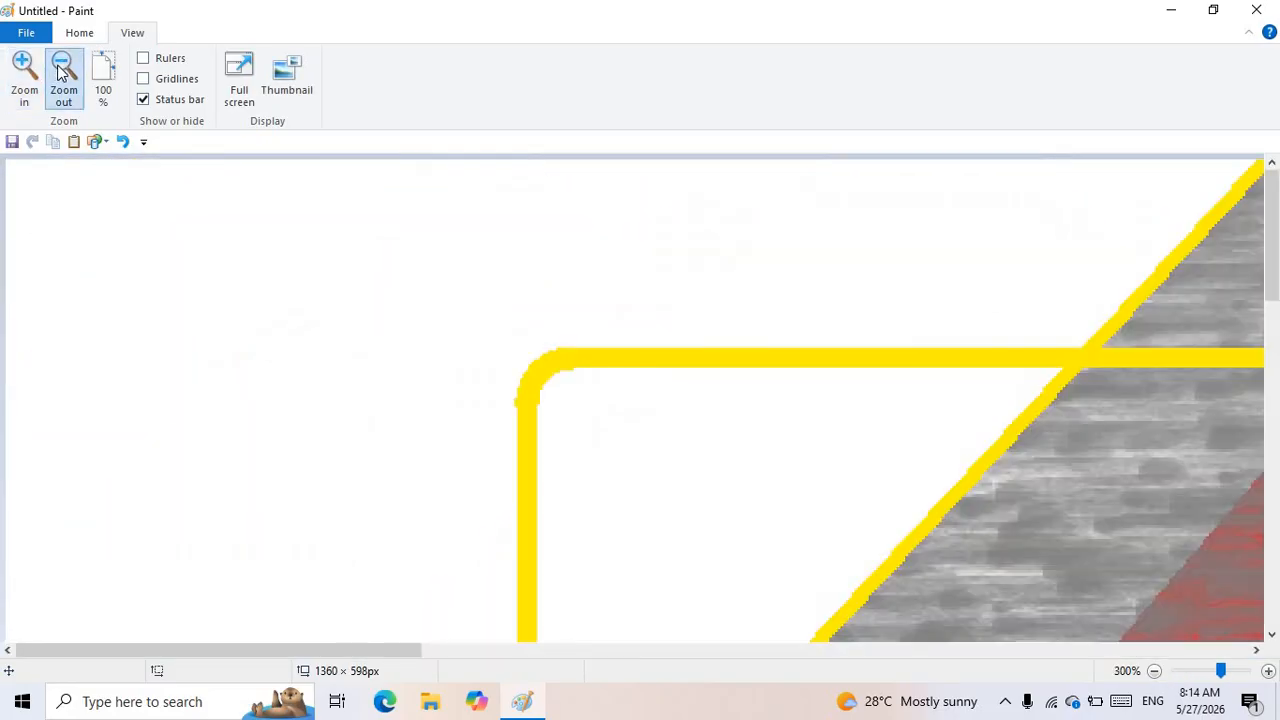
- Examine the enlarged drawing around the house, the rounded rectangles and the hexagon at 300% zoom
{"action": "left_click", "coordinate": [60, 68]}
{"action": "left_click", "coordinate": [38, 88]}
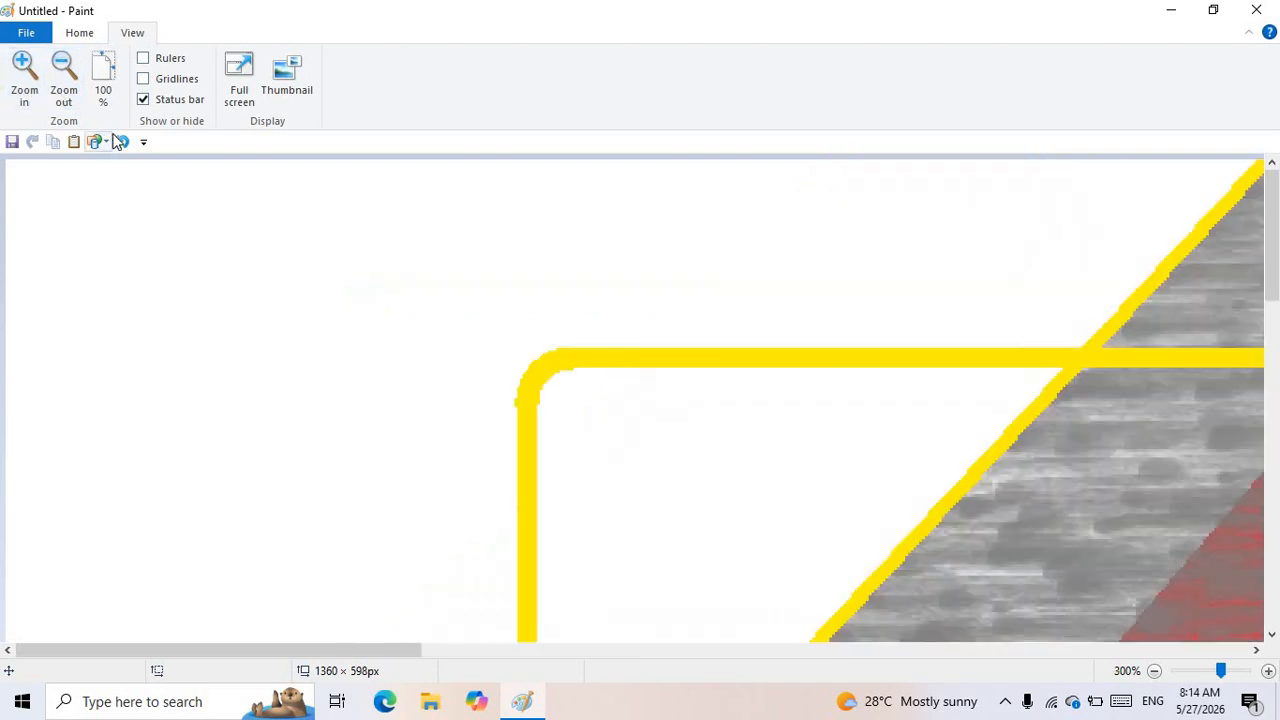
{"action": "left_click_drag", "start_coordinate": [391, 657], "coordinate": [624, 663]}
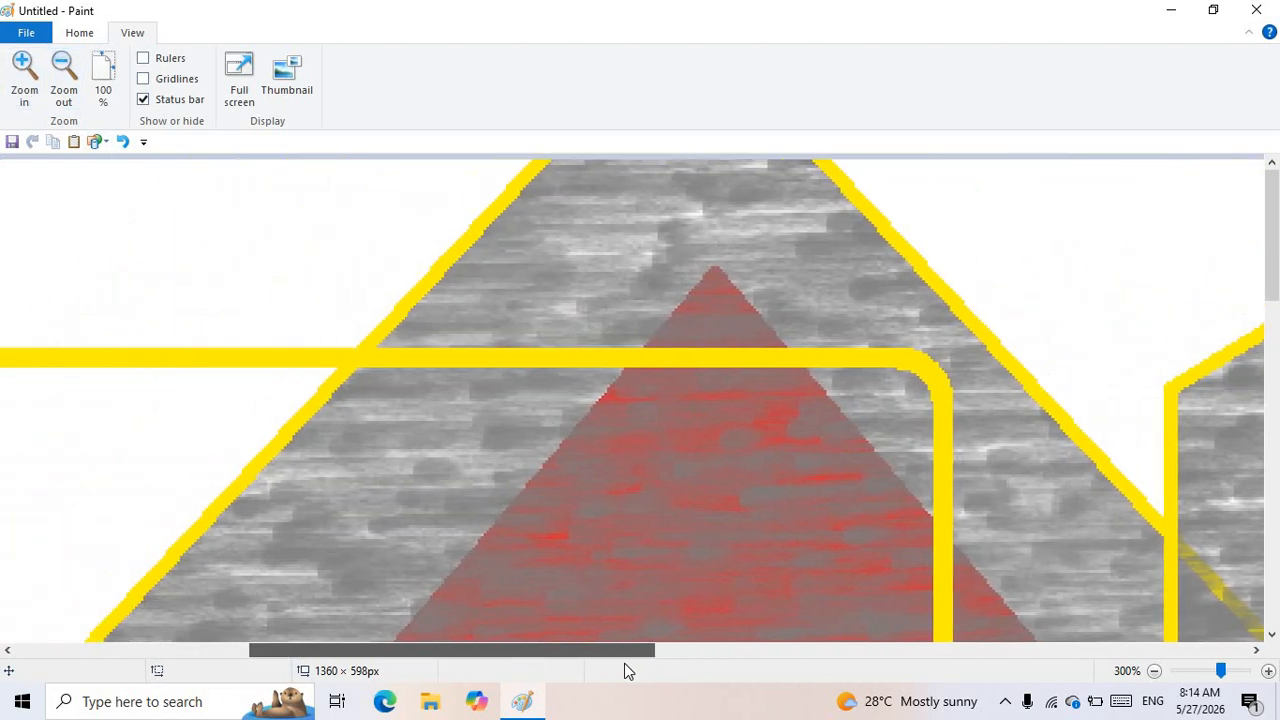
{"action": "scroll", "coordinate": [620, 577], "scroll_direction": "down", "scroll_amount": 2}
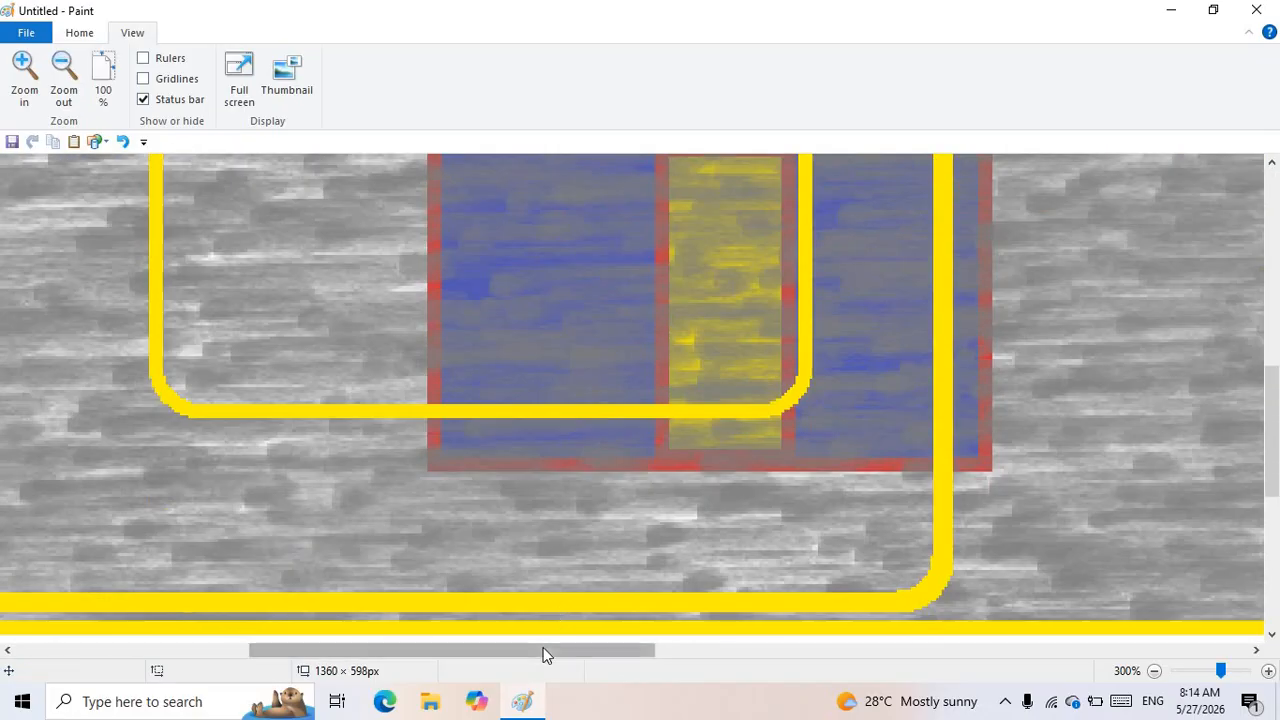
{"action": "left_click_drag", "start_coordinate": [543, 651], "coordinate": [669, 630]}
{"action": "scroll", "coordinate": [591, 474], "scroll_direction": "up", "scroll_amount": 3}
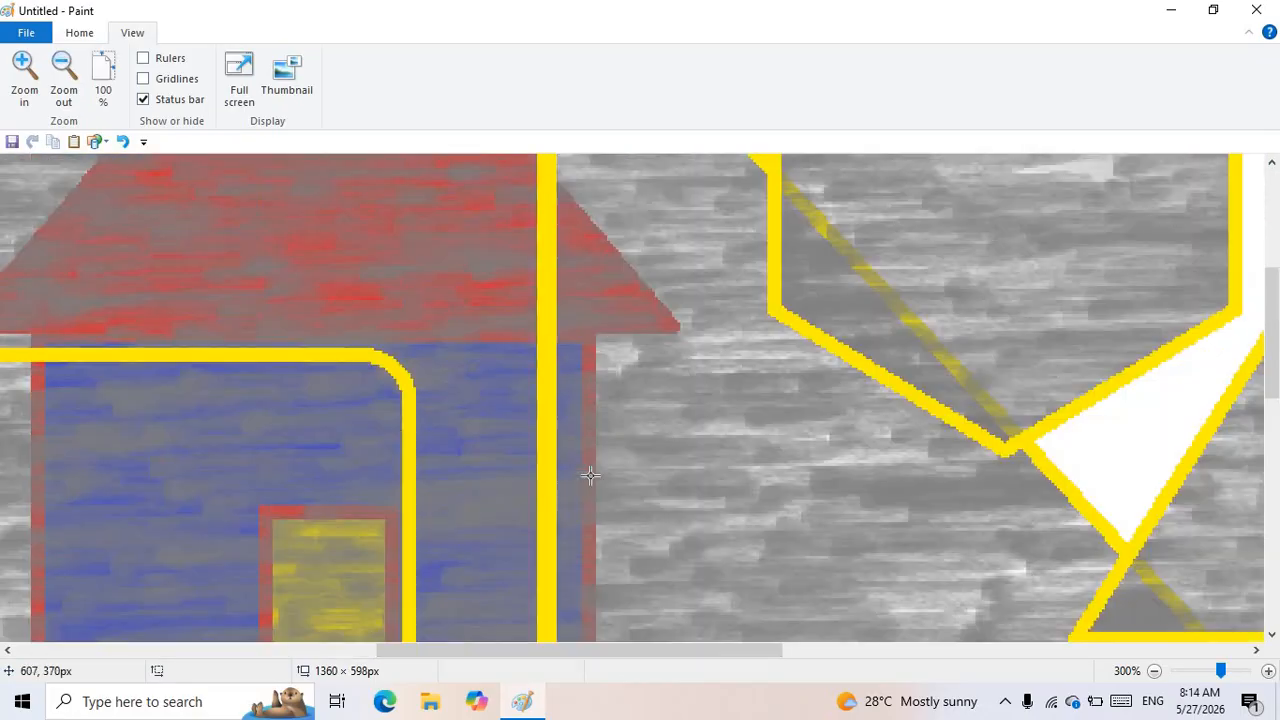
{"action": "scroll", "coordinate": [591, 474], "scroll_direction": "down", "scroll_amount": 3}
- Zoom the drawing out to 50% and to 25%, restoring the view to 100% each time
{"action": "left_click", "coordinate": [63, 80]}
{"action": "left_click", "coordinate": [63, 80]}
{"action": "left_click", "coordinate": [63, 80]}
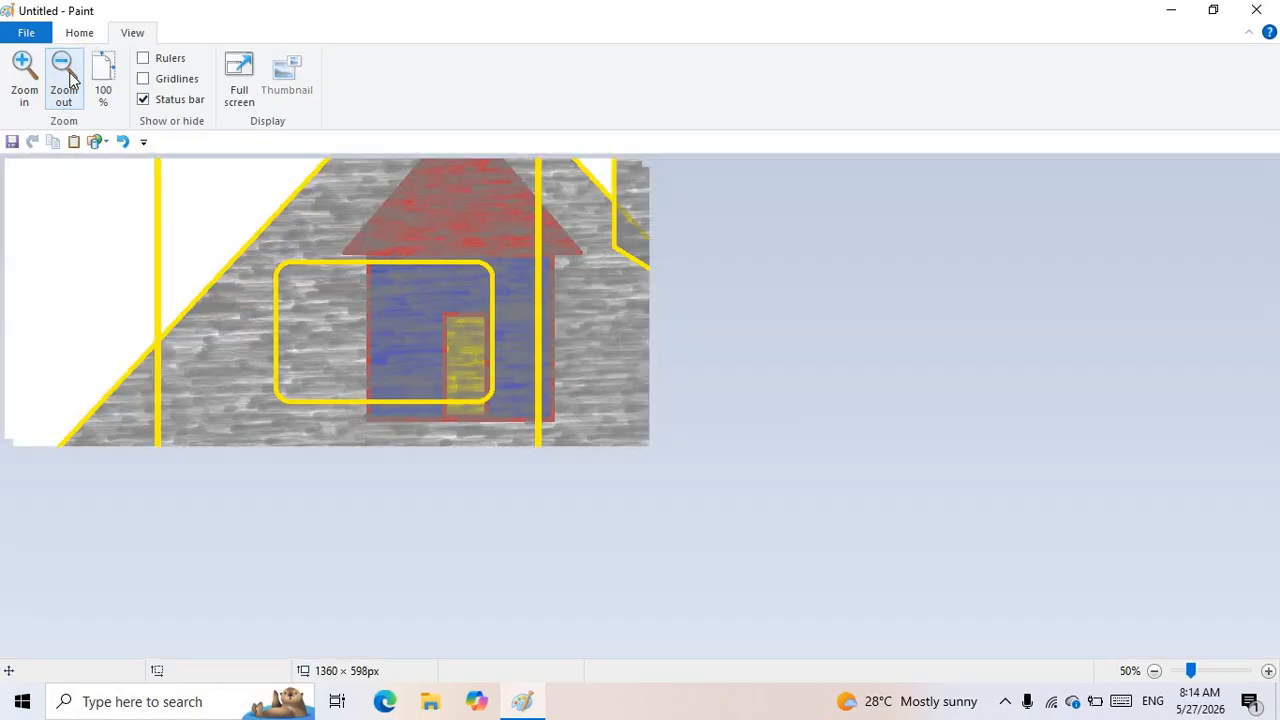
{"action": "left_click", "coordinate": [24, 80]}
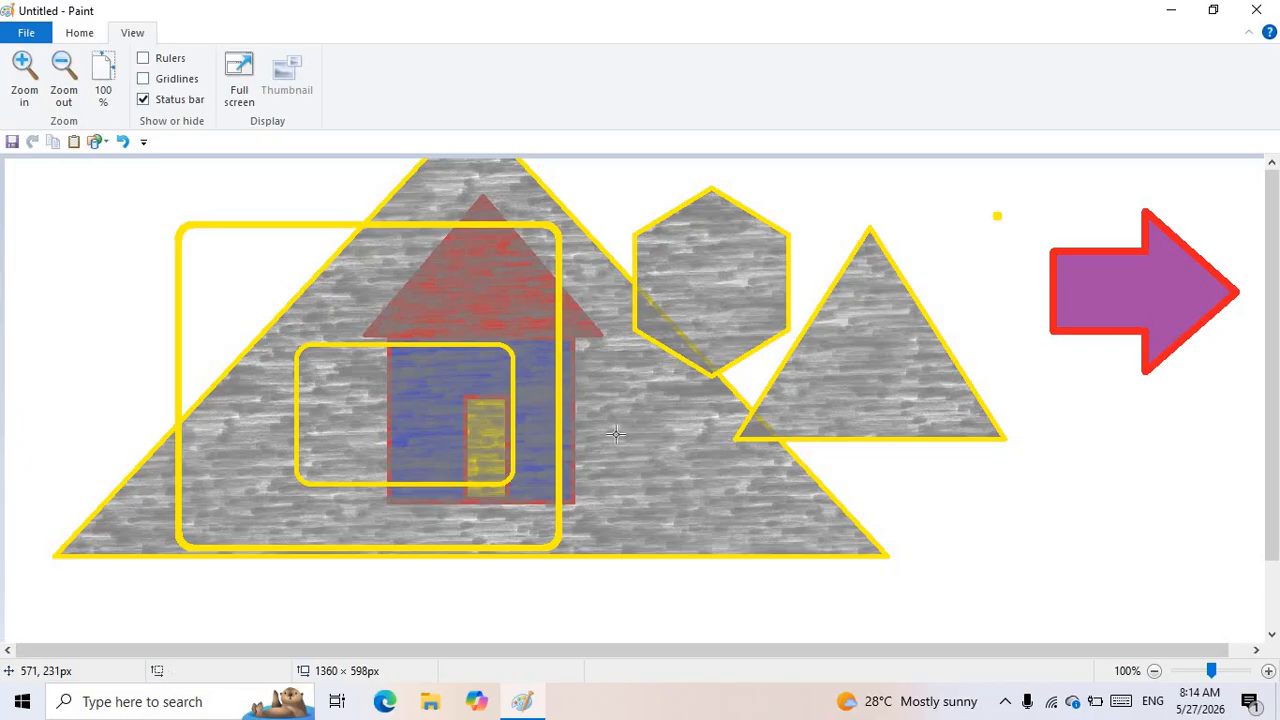
{"action": "left_click", "coordinate": [108, 91]}
{"action": "left_click", "coordinate": [62, 68]}
{"action": "left_click", "coordinate": [62, 68]}
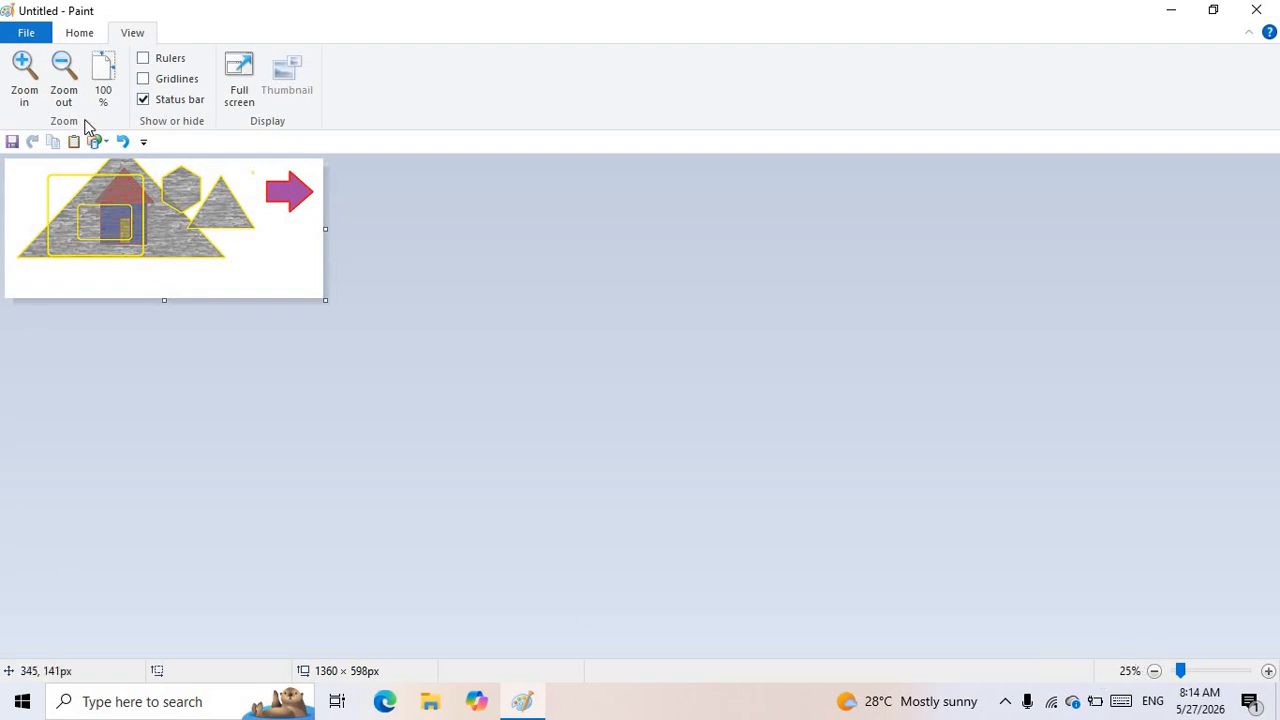
{"action": "left_click", "coordinate": [106, 86]}
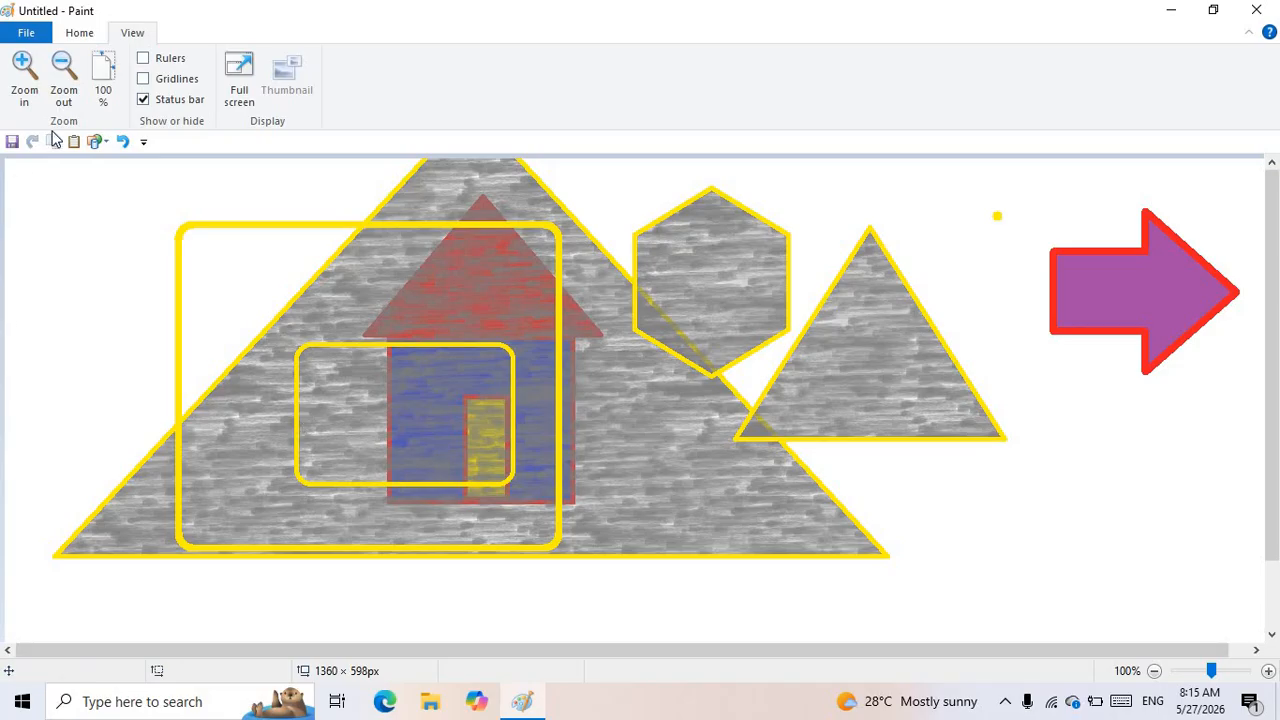
- Magnify the drawing to 800% and restore the view to 100%
{"action": "left_click", "coordinate": [30, 66]}
{"action": "left_click", "coordinate": [30, 66]}
{"action": "left_click", "coordinate": [30, 66]}
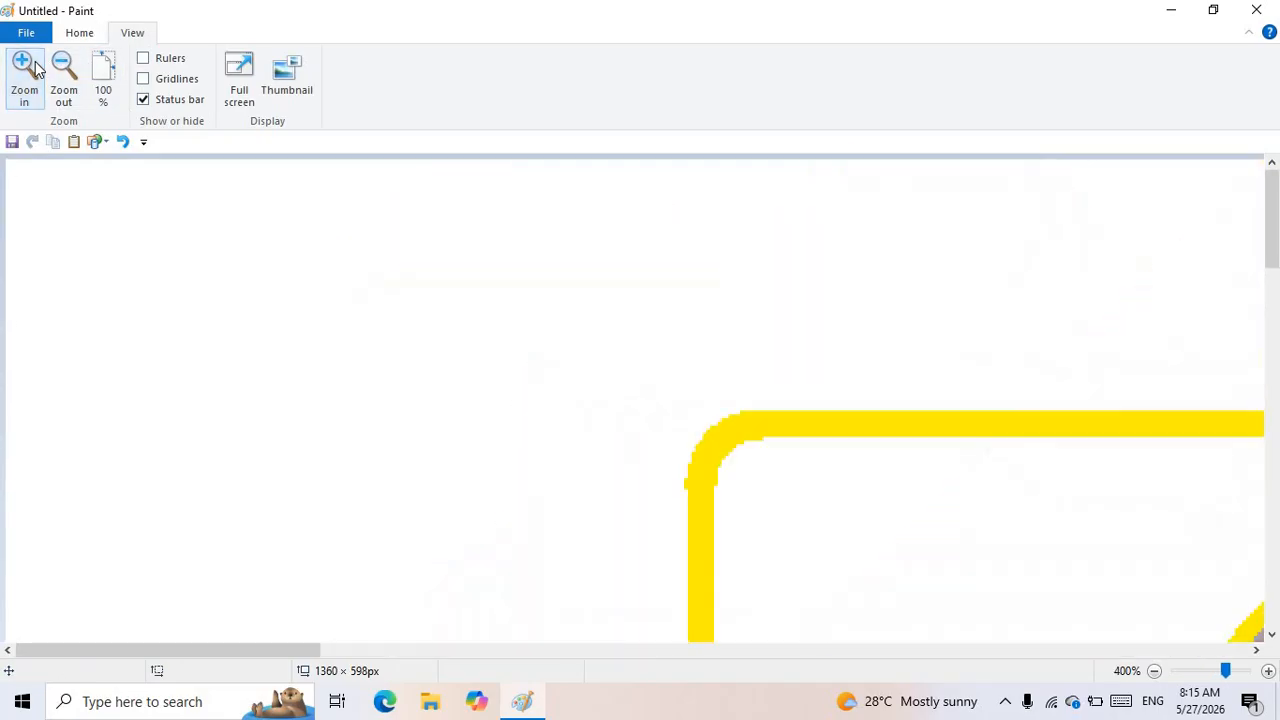
{"action": "left_click", "coordinate": [33, 66]}
{"action": "left_click", "coordinate": [35, 67]}
{"action": "left_click", "coordinate": [35, 67]}
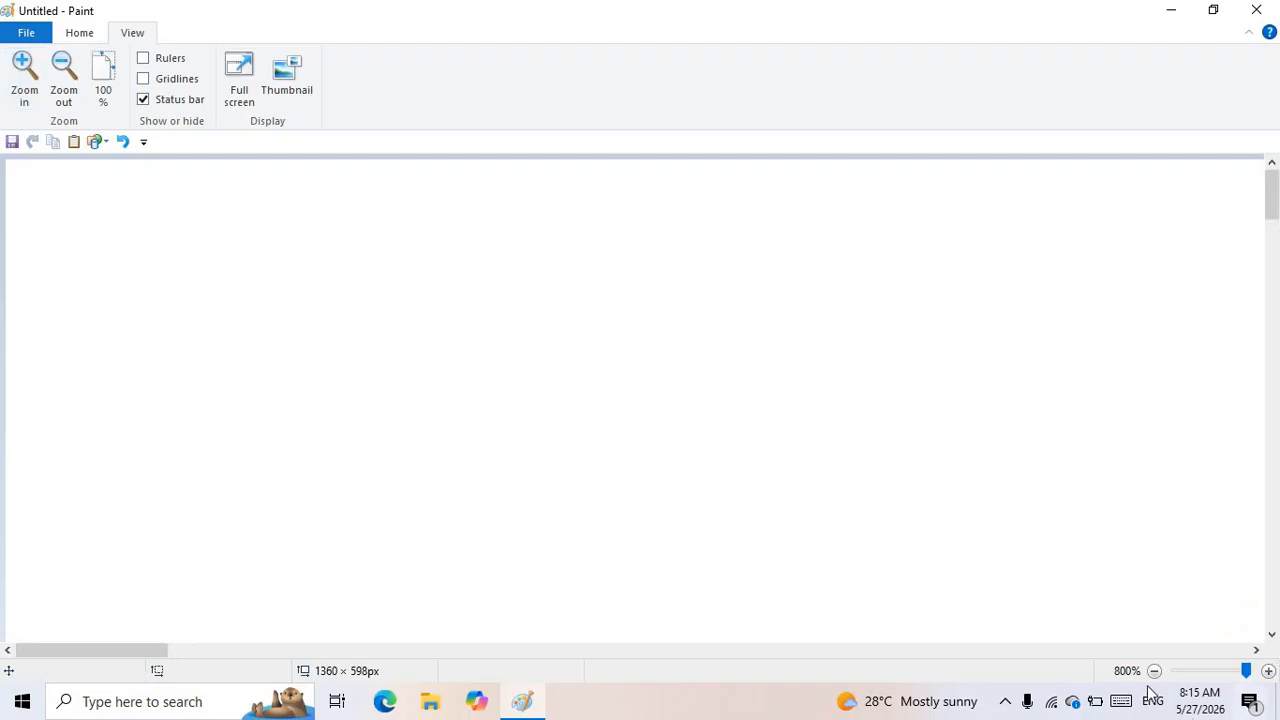
{"action": "left_click", "coordinate": [103, 75]}
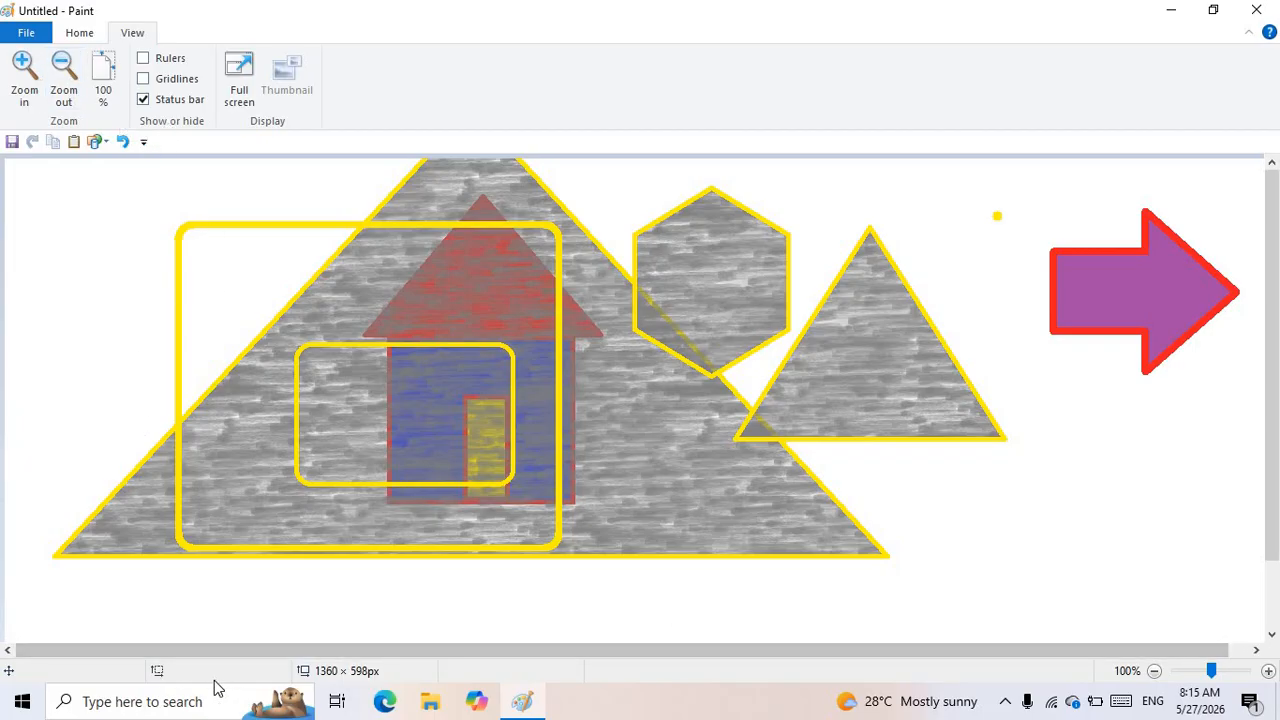
- Show the gridlines and rulers and draw a red-outlined cyan right arrow about 394 × 289 px beside the house
{"action": "left_click", "coordinate": [144, 79]}
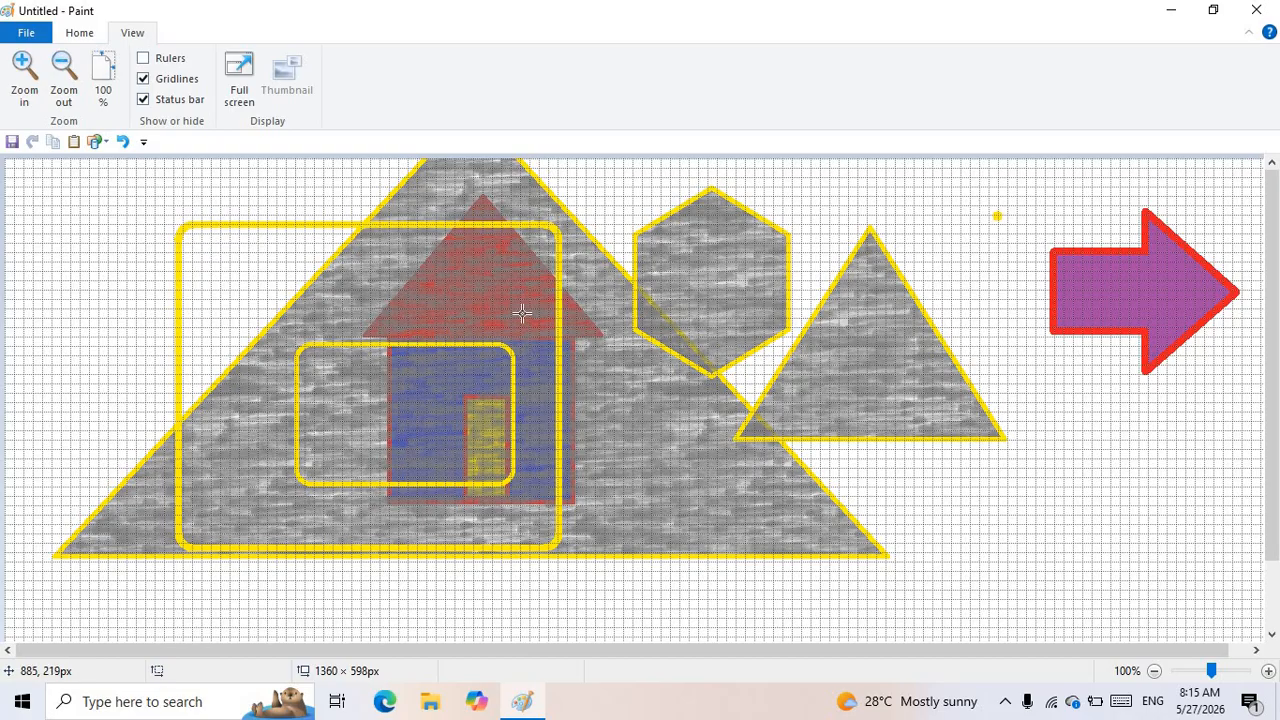
{"action": "left_click", "coordinate": [145, 60]}
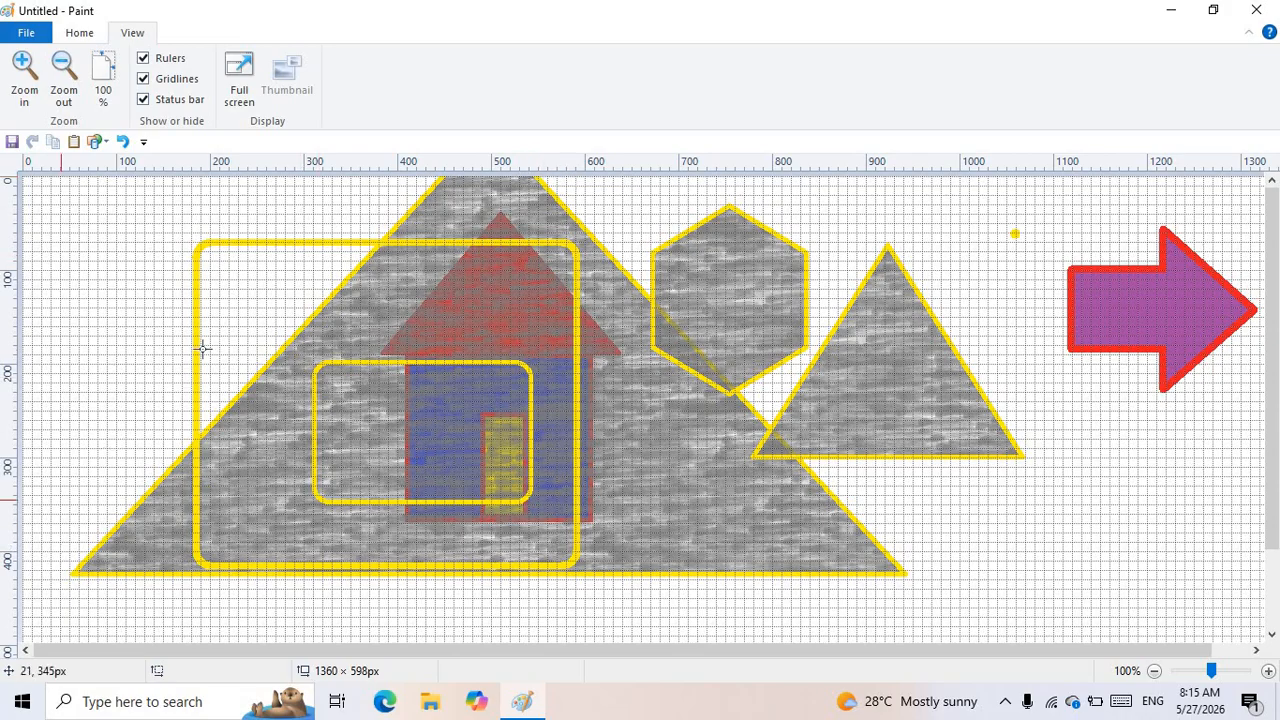
{"action": "left_click_drag", "start_coordinate": [410, 192], "coordinate": [220, 466]}
{"action": "left_click_drag", "start_coordinate": [107, 489], "coordinate": [36, 467]}
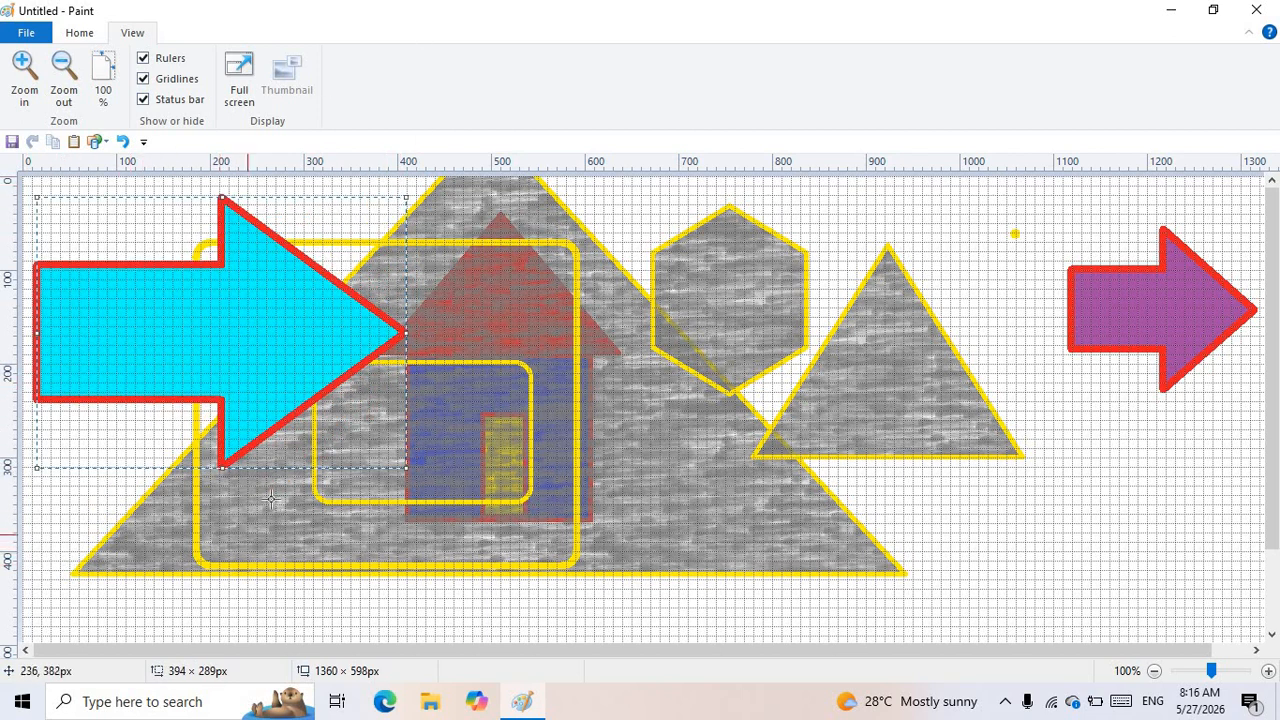
- Resize the cyan arrow to about 387 × 378 px, aligning its lower end and tip with the 400 px ruler marks
{"action": "left_click_drag", "start_coordinate": [222, 467], "coordinate": [222, 557]}
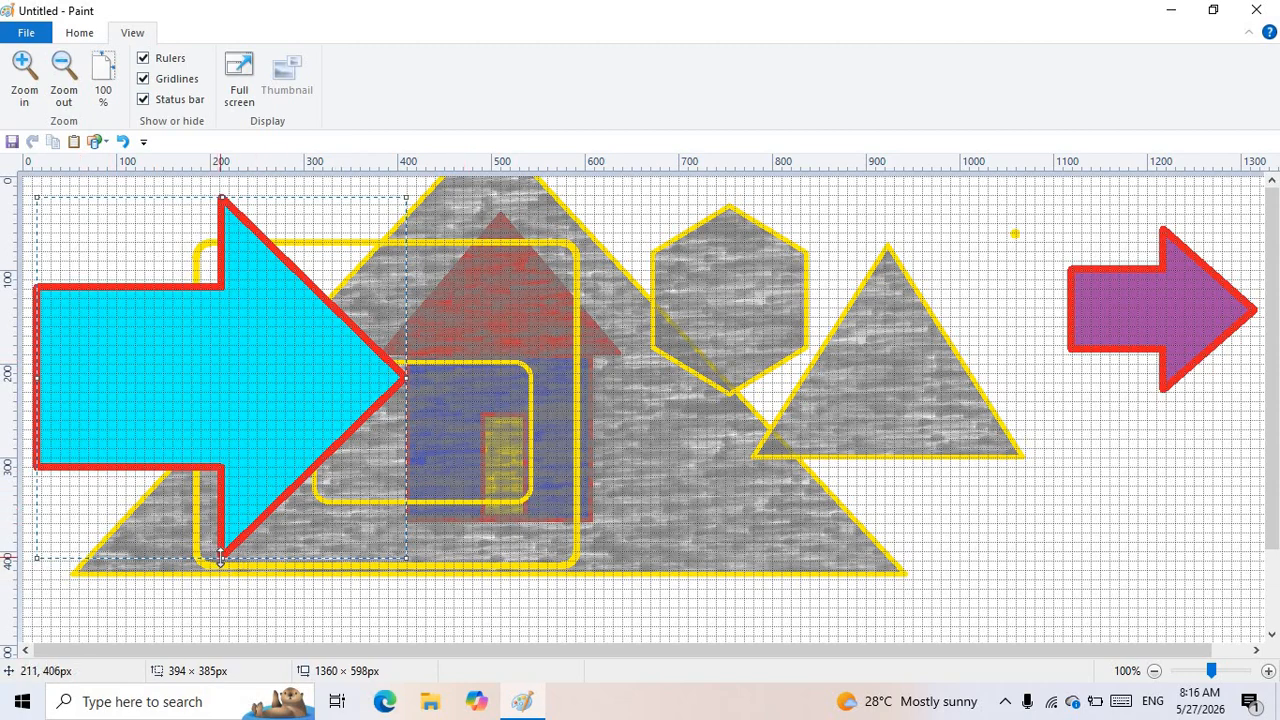
{"action": "left_click_drag", "start_coordinate": [221, 553], "coordinate": [221, 554]}
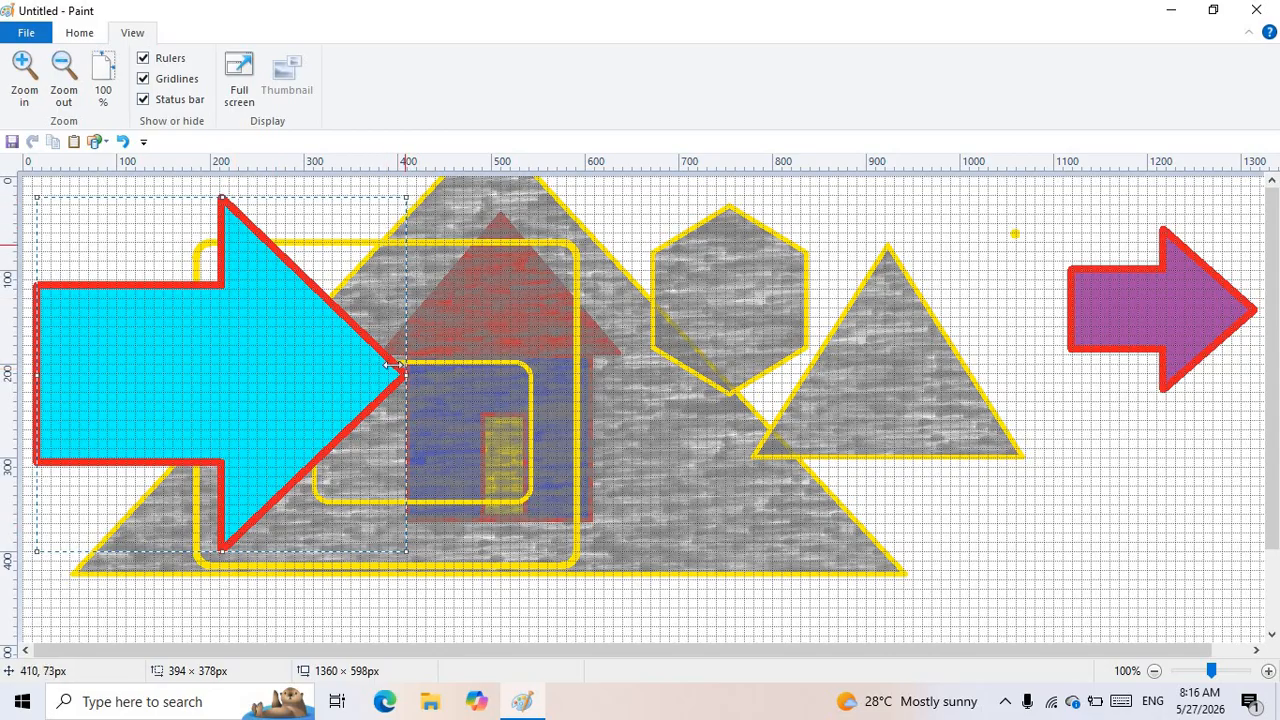
{"action": "left_click_drag", "start_coordinate": [407, 376], "coordinate": [398, 378]}
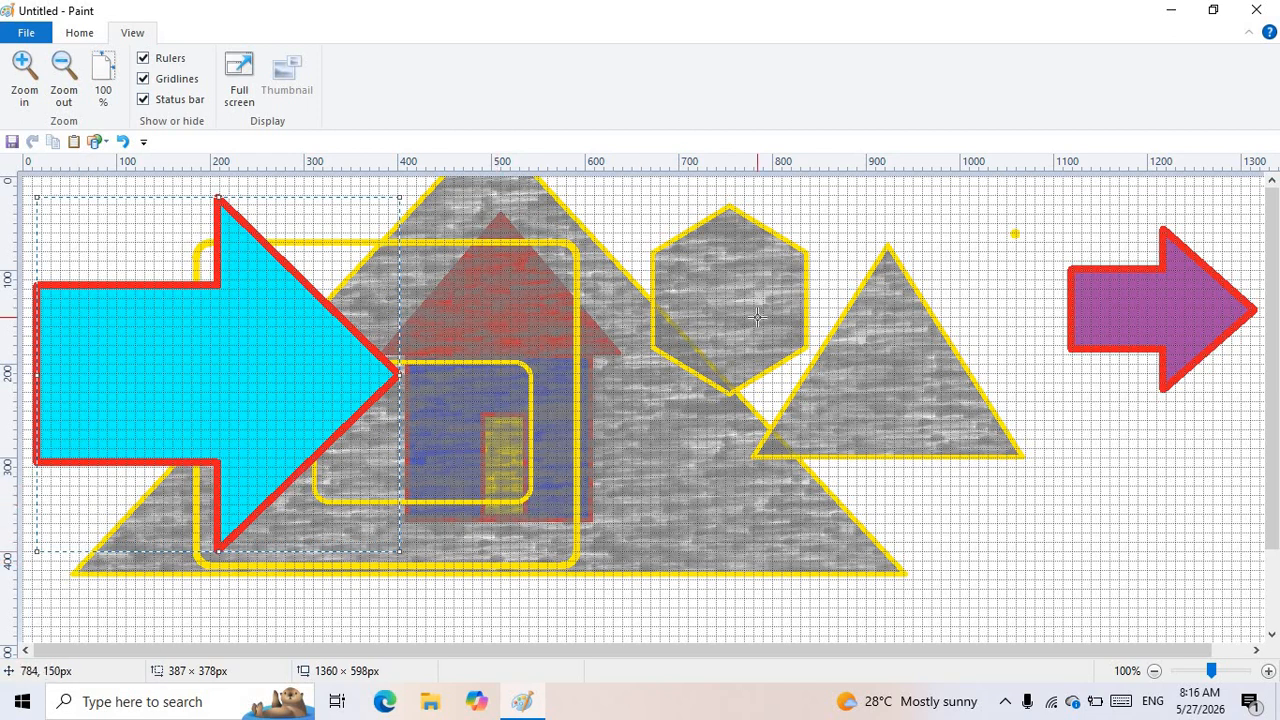
- Hide the rulers and gridlines and deselect the cyan arrow
{"action": "left_click", "coordinate": [157, 62]}
{"action": "left_click", "coordinate": [170, 80]}
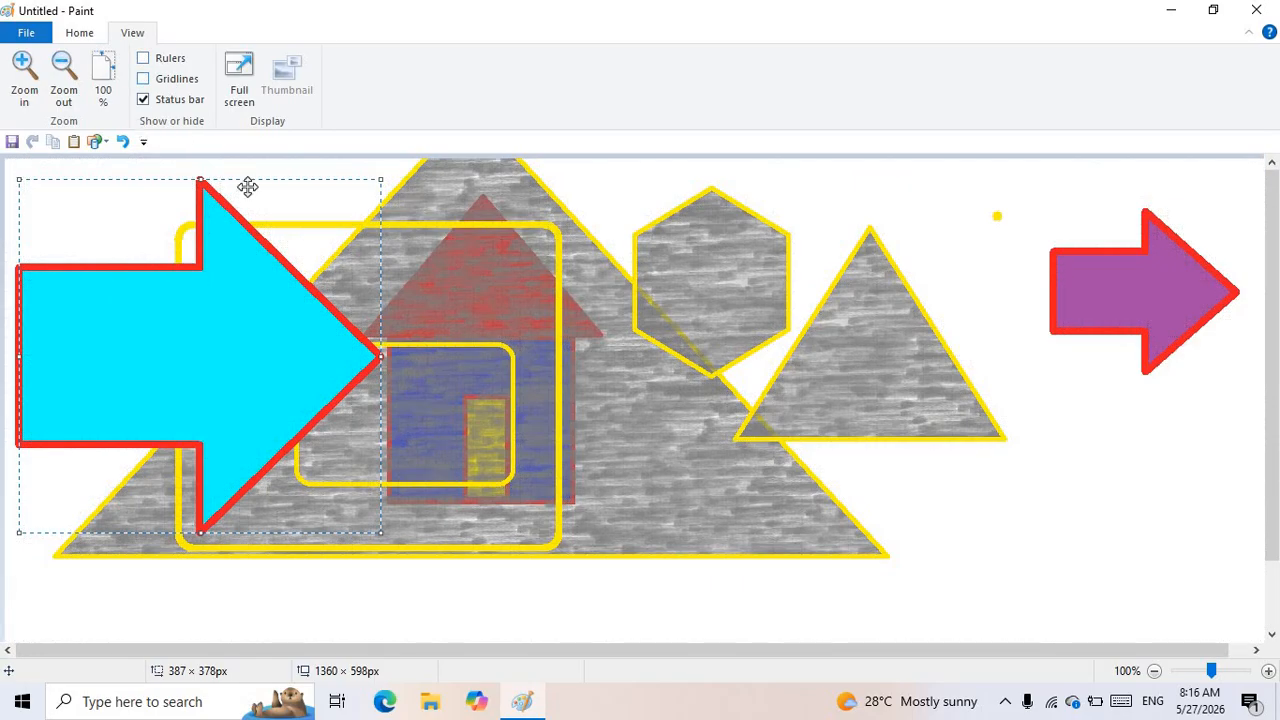
{"action": "left_click", "coordinate": [818, 352]}
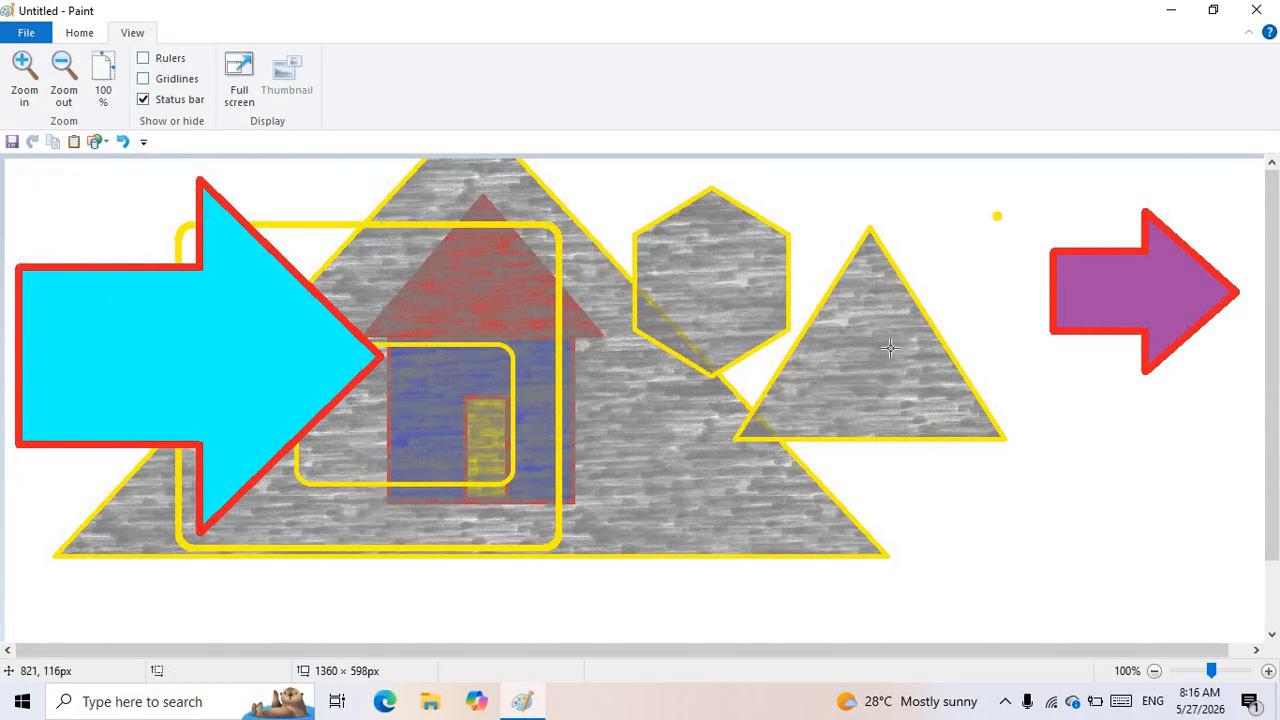
- Select the whole drawing and delete it, leaving the canvas in the cyan background colour
{"action": "key", "text": "ctrl+a"}
{"action": "key", "text": "Delete"}
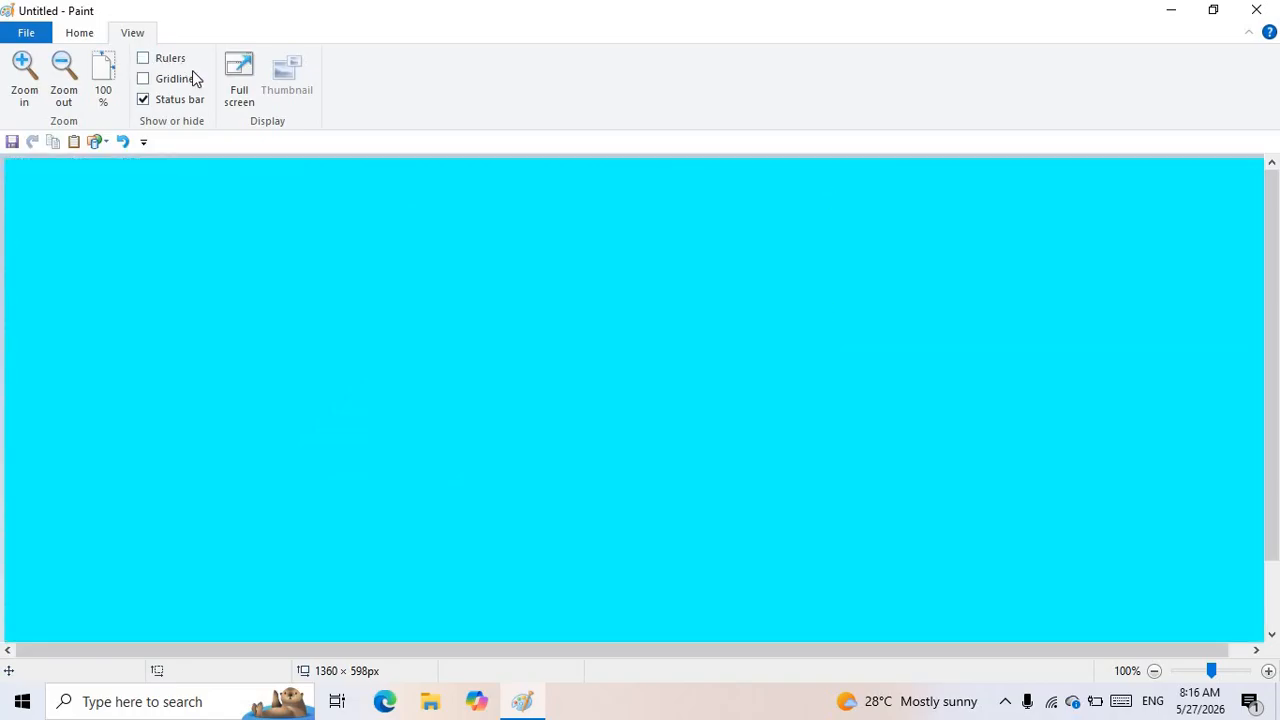
- Display the cleared canvas in full screen several times, returning to the normal view in between
{"action": "left_click", "coordinate": [240, 85]}
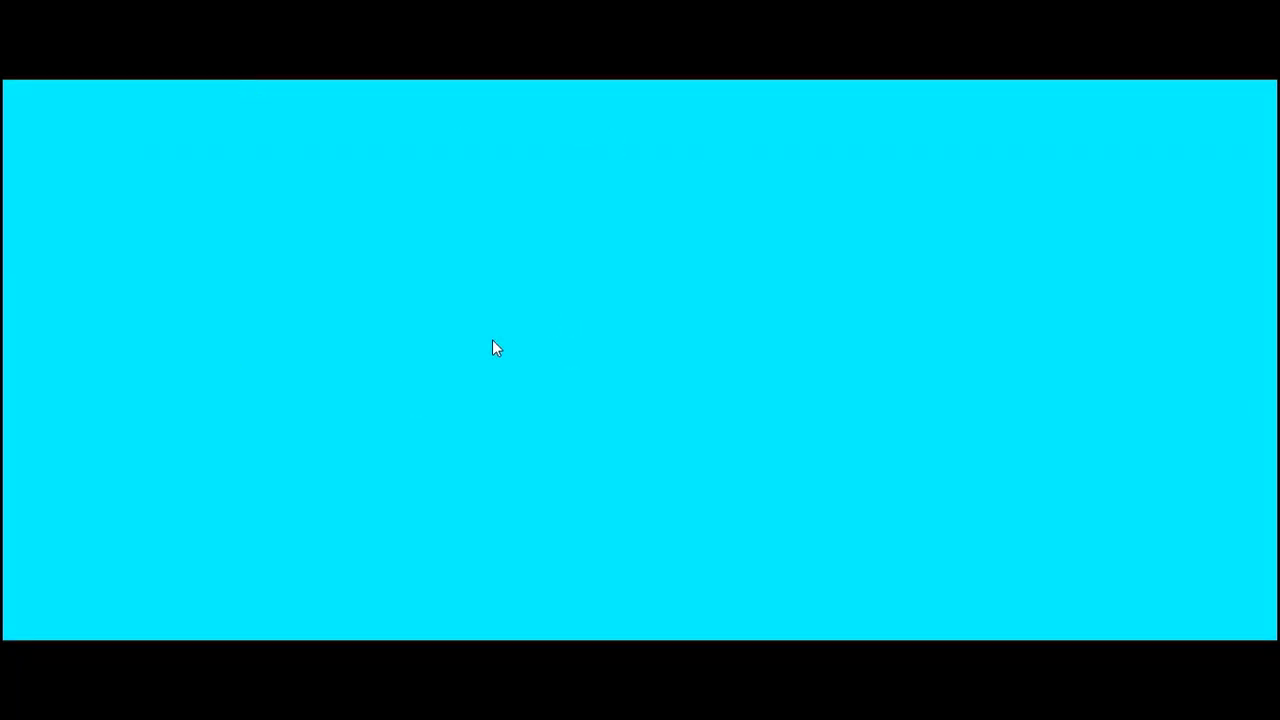
{"action": "left_click", "coordinate": [605, 322]}
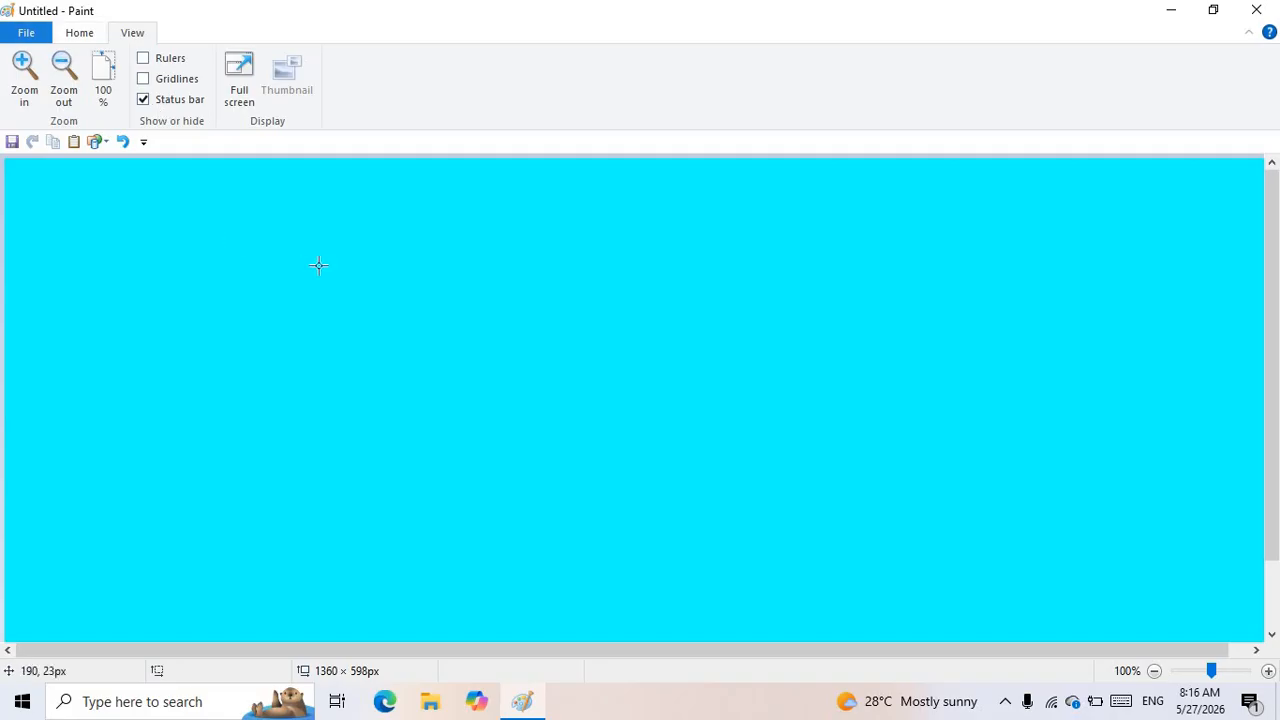
{"action": "left_click", "coordinate": [239, 84]}
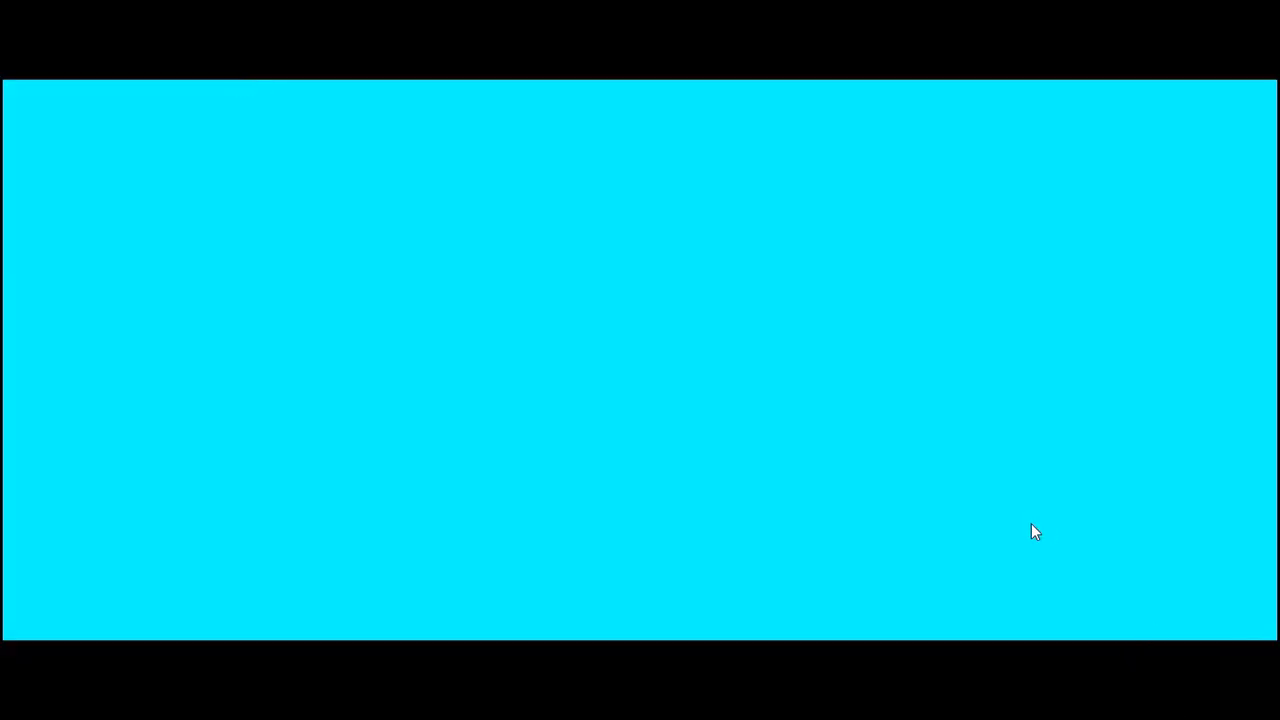
{"action": "left_click", "coordinate": [1006, 495]}
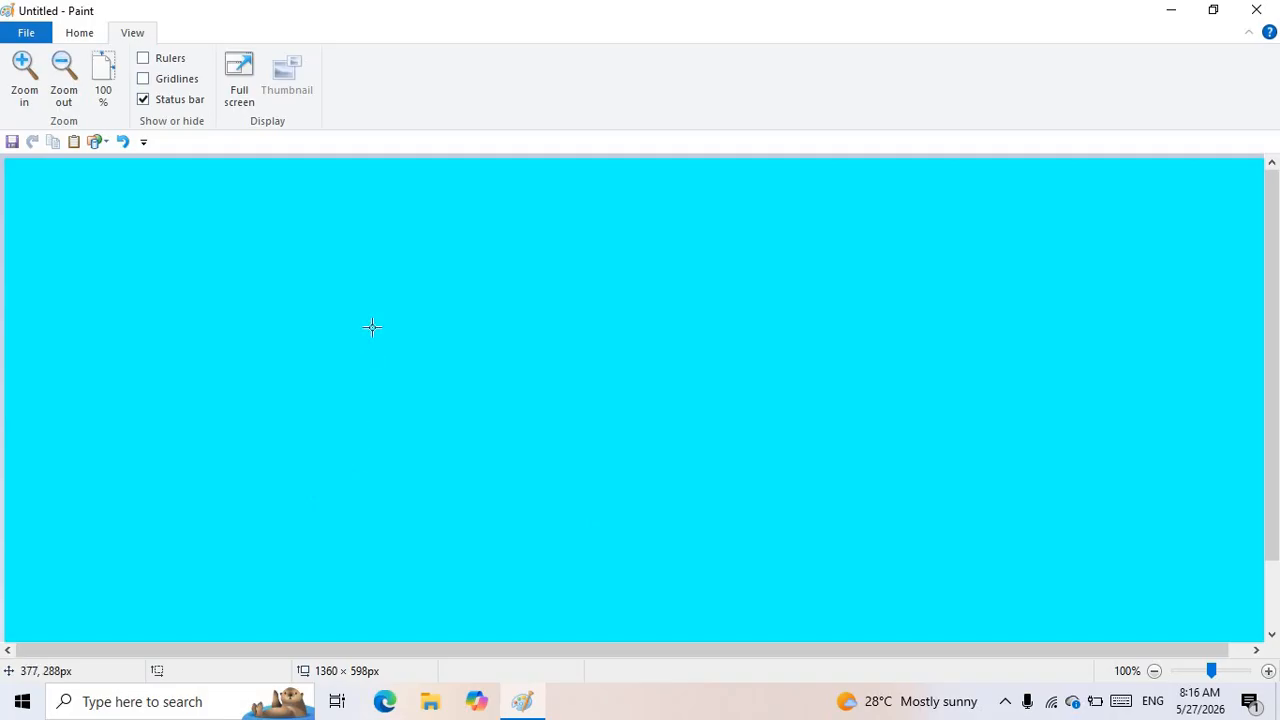
{"action": "left_click", "coordinate": [245, 82]}
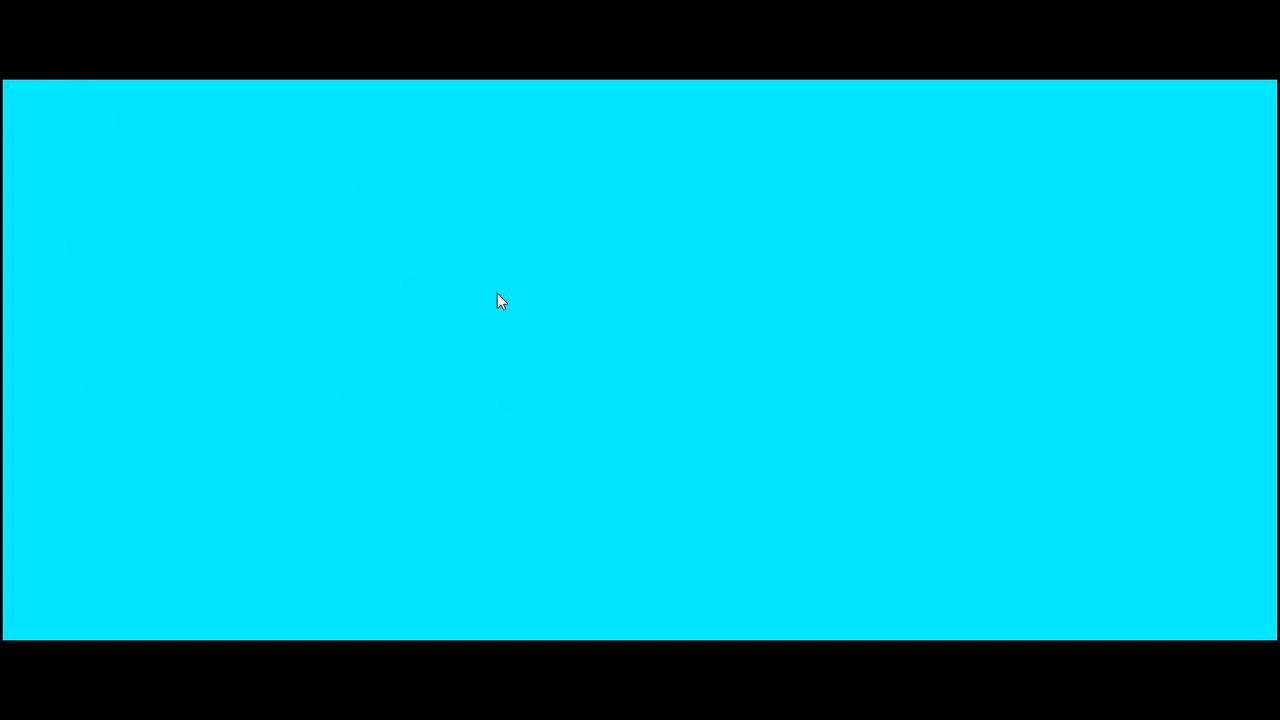
{"action": "left_click", "coordinate": [668, 383]}
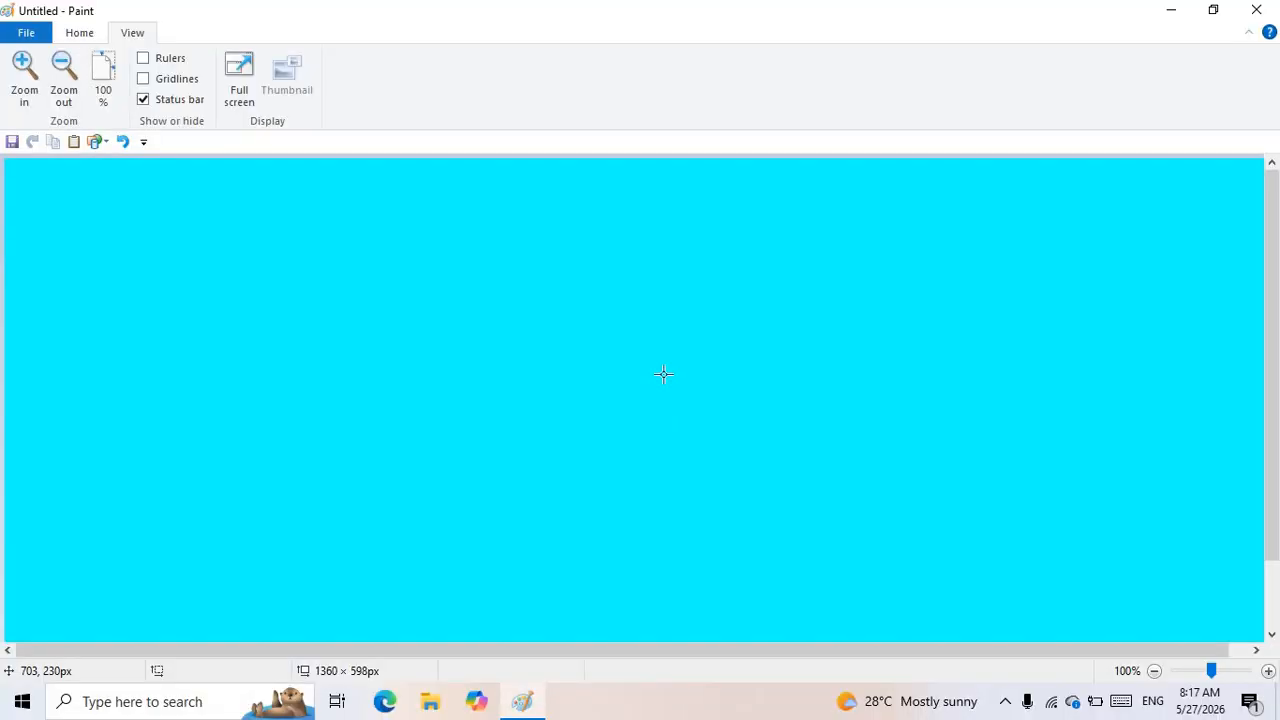
{"action": "left_click", "coordinate": [240, 78]}
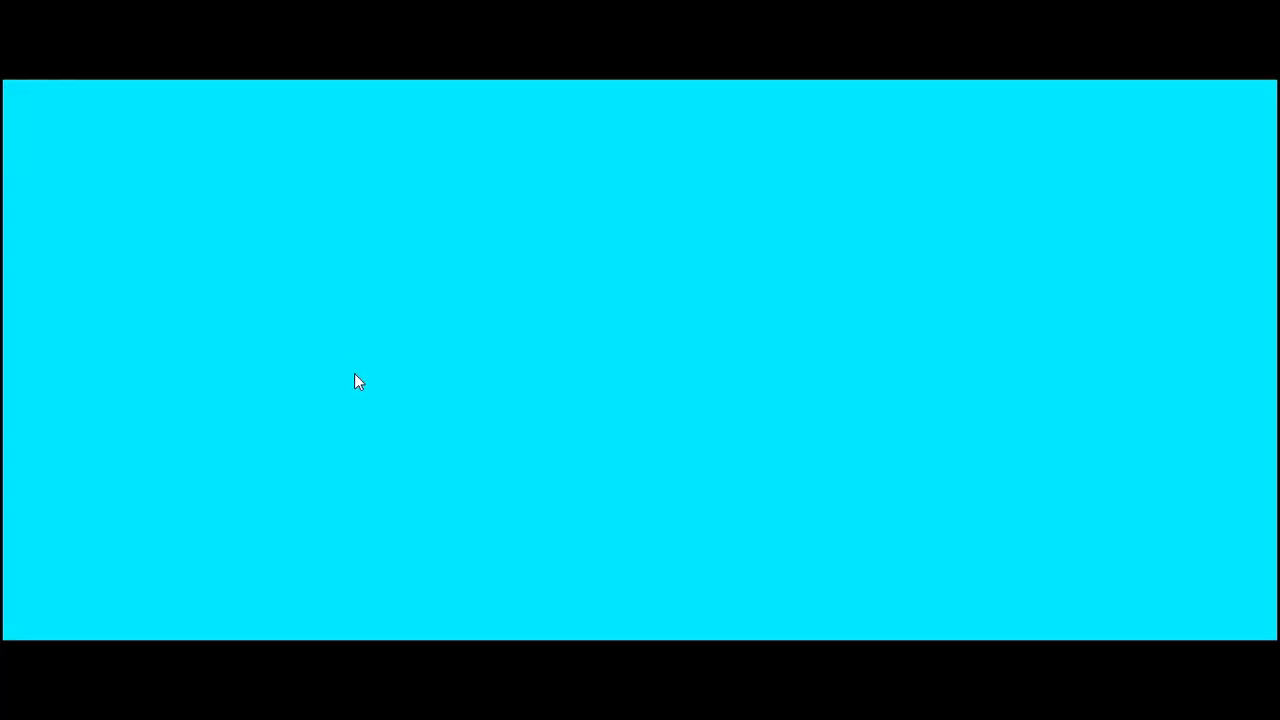